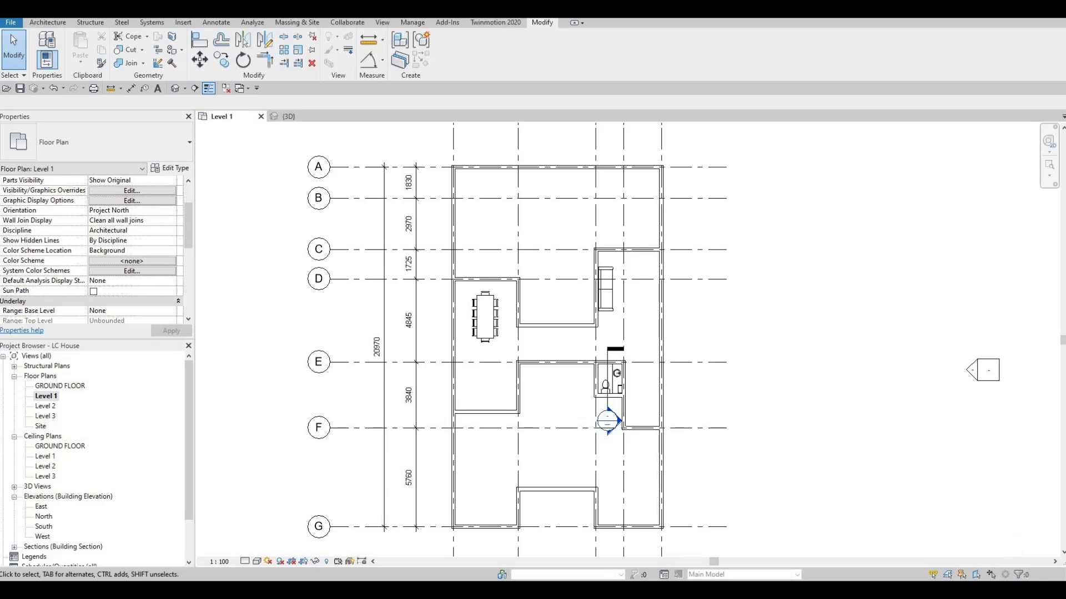
# - Switch to Google Drive to view the main door.rfa file in the All Extra Families folder, and return to Revit
pyautogui.moveTo(1065, 81); pyautogui.dragTo(619, 17)
pyautogui.moveTo(1065, 333); pyautogui.dragTo(645, 462)
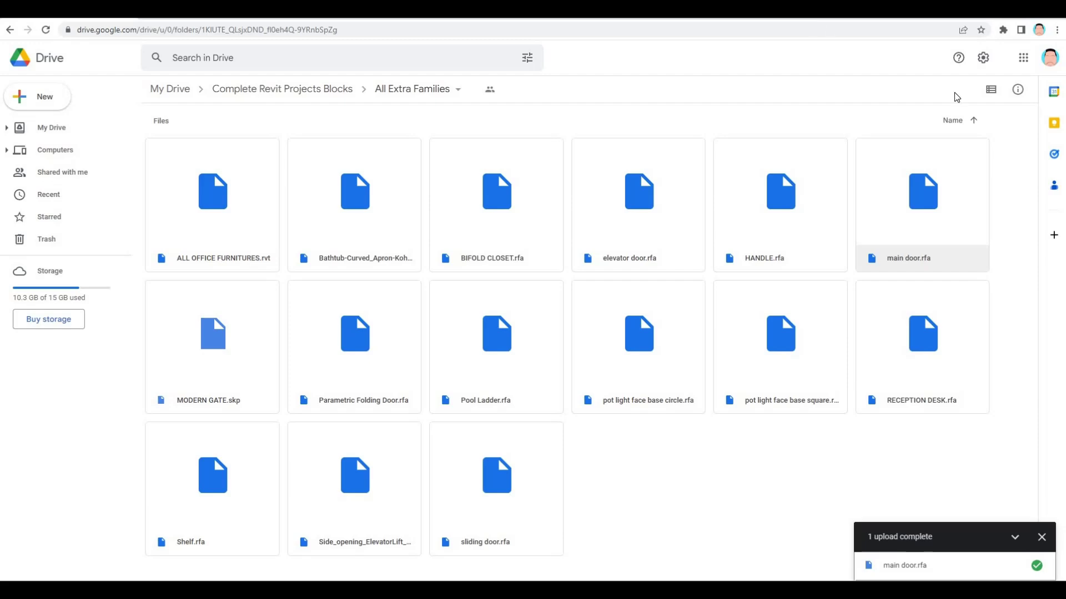
pyautogui.moveTo(910, 12); pyautogui.dragTo(1065, 150)
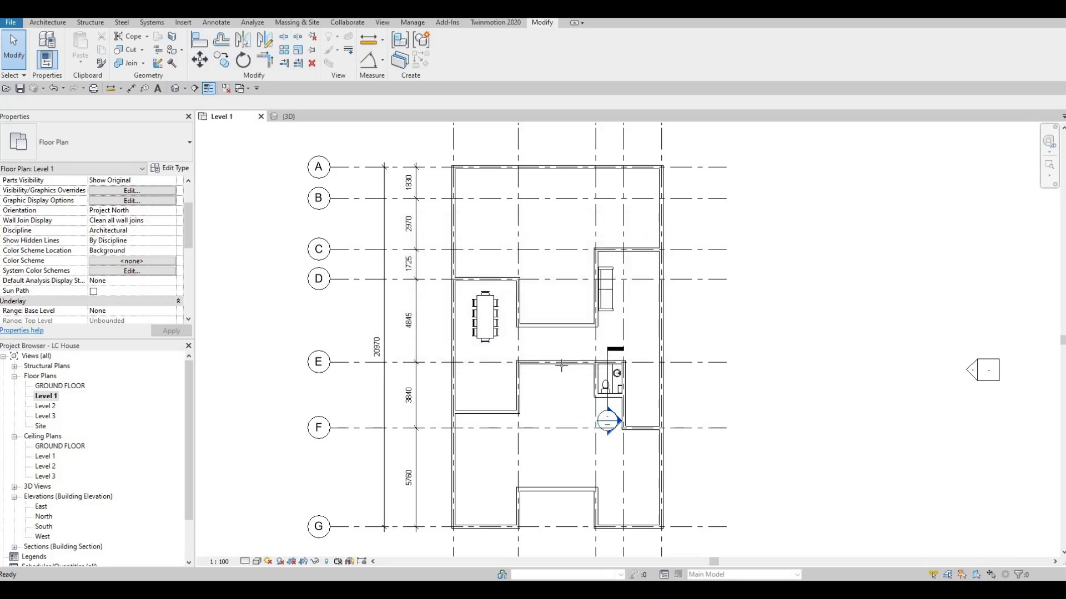
# - Place a main door of type 8' DOOR in the wall on grid E, about 2000 mm from the grid line beside the bathroom
pyautogui.press('d')
pyautogui.press('r')
pyautogui.scroll(1, 564, 365)
pyautogui.scroll(2, 566, 364)
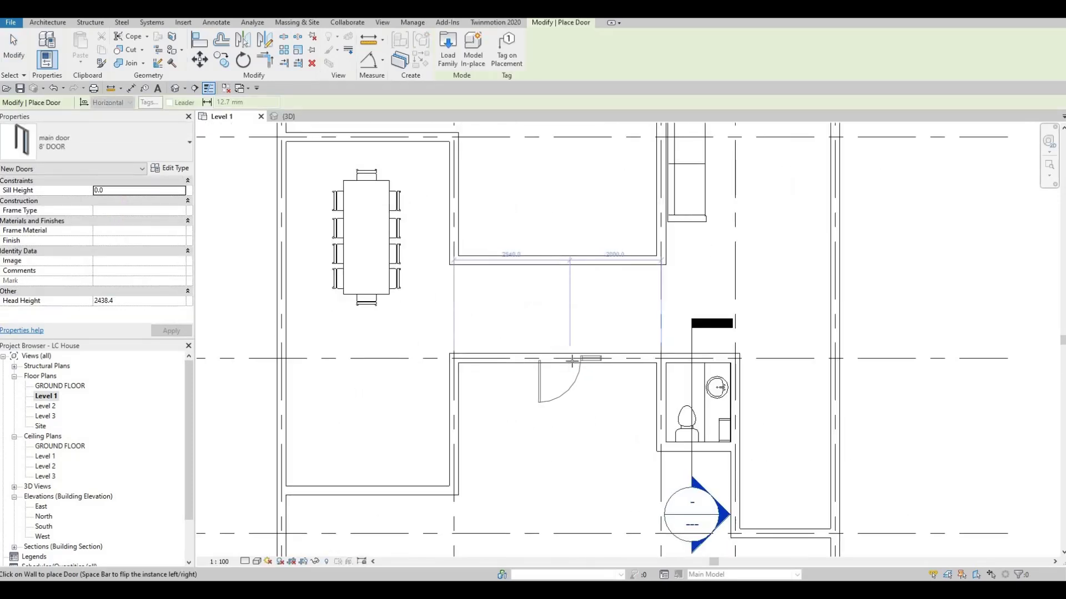
pyautogui.click(578, 370)
pyautogui.scroll(2, 578, 369)
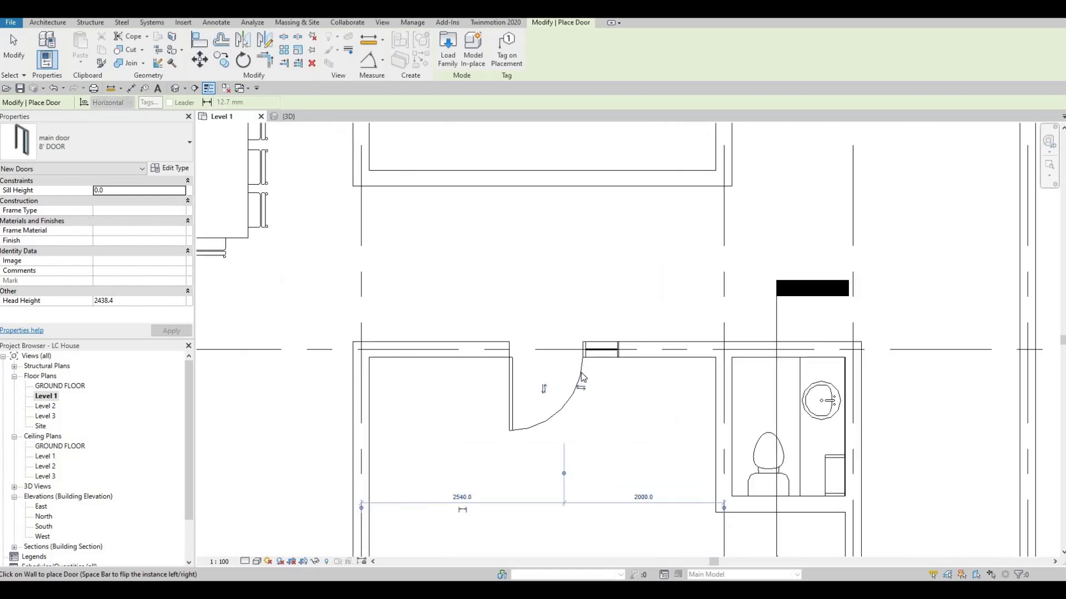
pyautogui.press('Escape')
pyautogui.press('Escape')
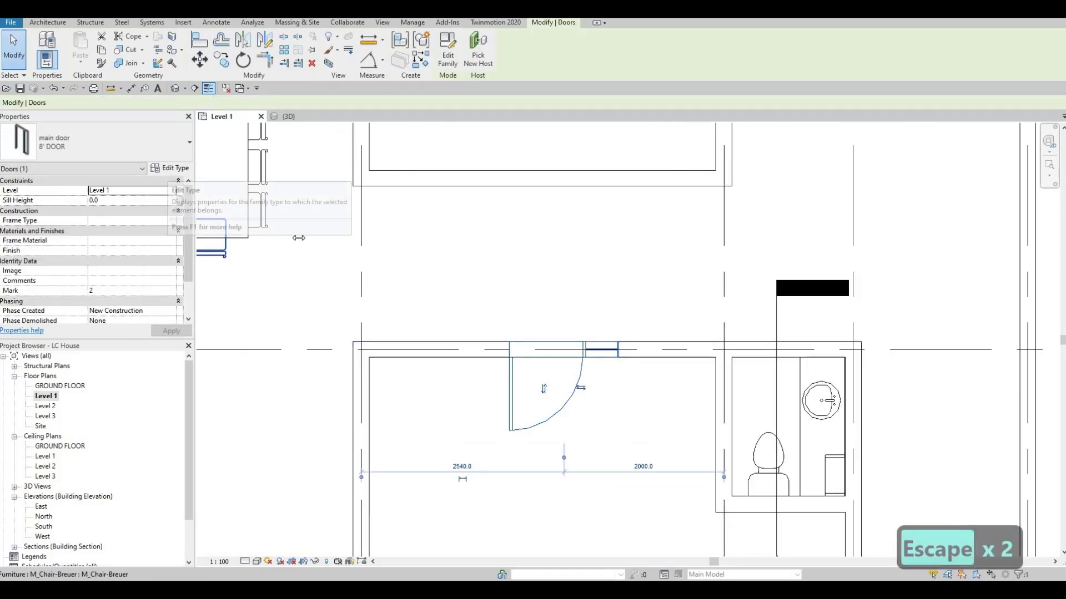
pyautogui.click(168, 170)
pyautogui.scroll(-2, 585, 431)
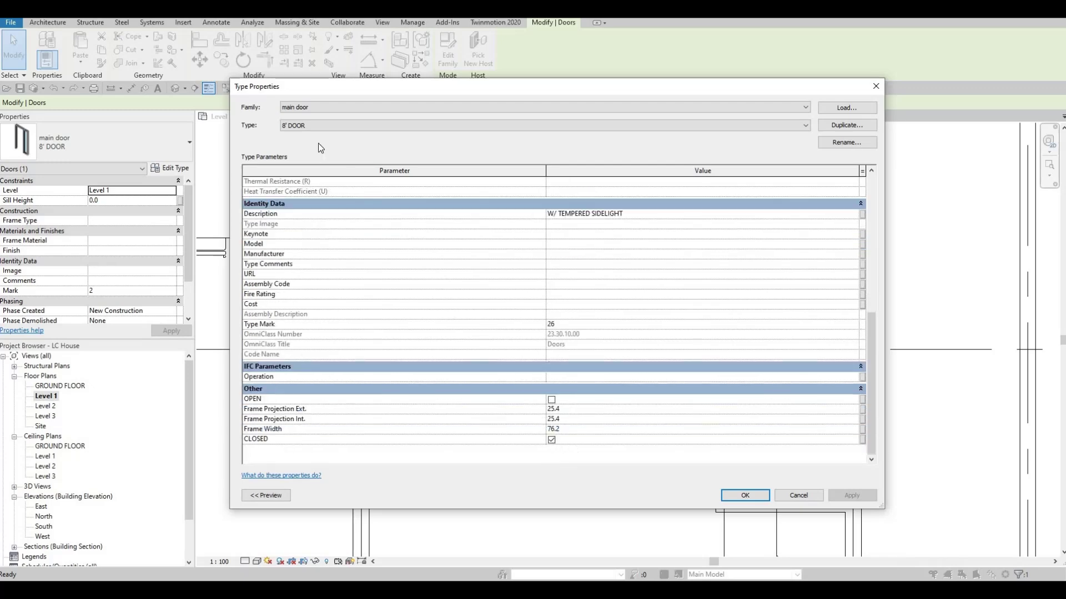
pyautogui.press('Escape')
# - In the 3D view, edit the placed door's 8' DOOR type to enable OPEN and disable CLOSED
pyautogui.click(299, 116)
pyautogui.press('Escape')
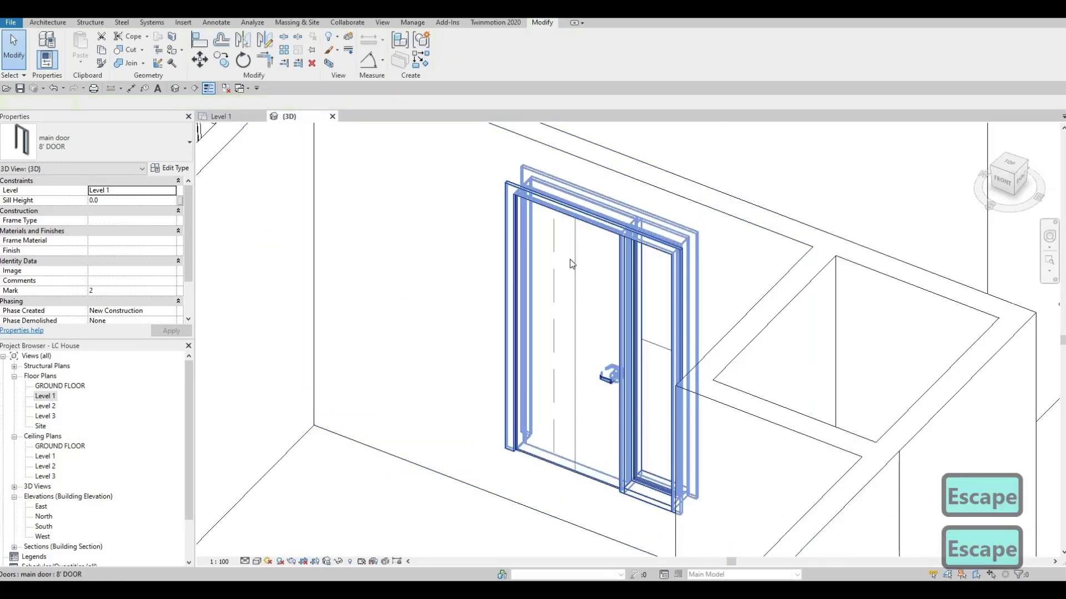
pyautogui.scroll(-4, 572, 264)
pyautogui.press('Escape')
pyautogui.click(559, 256)
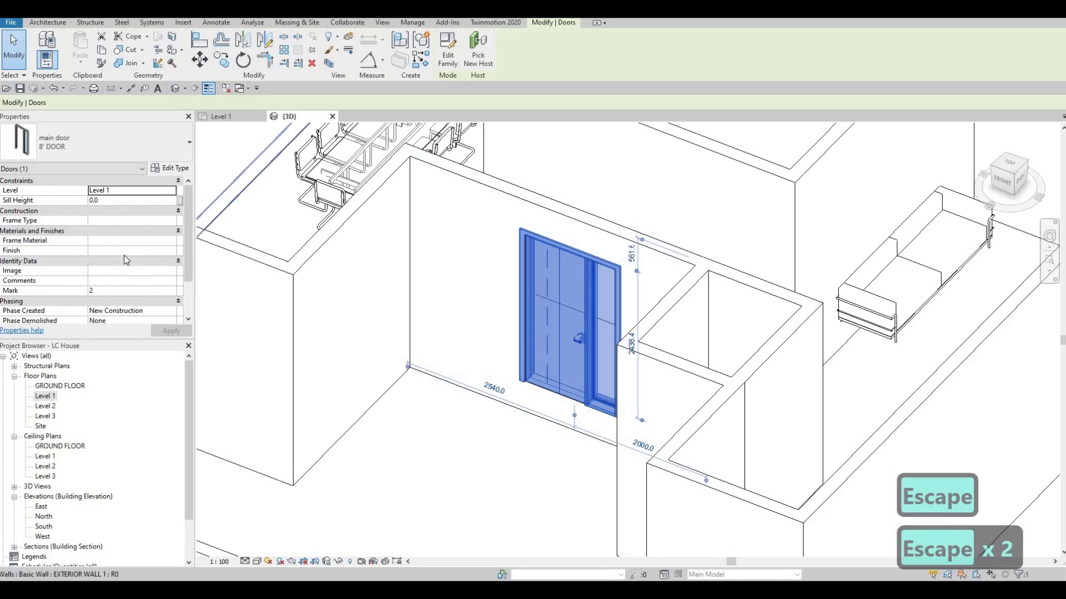
pyautogui.scroll(-2, 127, 260)
pyautogui.click(169, 168)
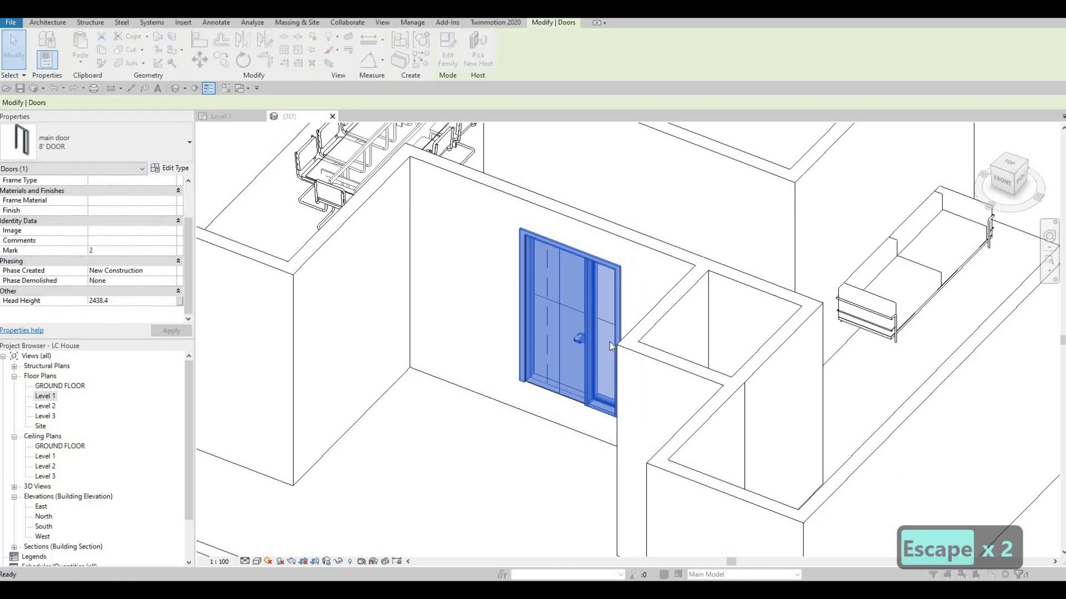
pyautogui.scroll(-5, 555, 400)
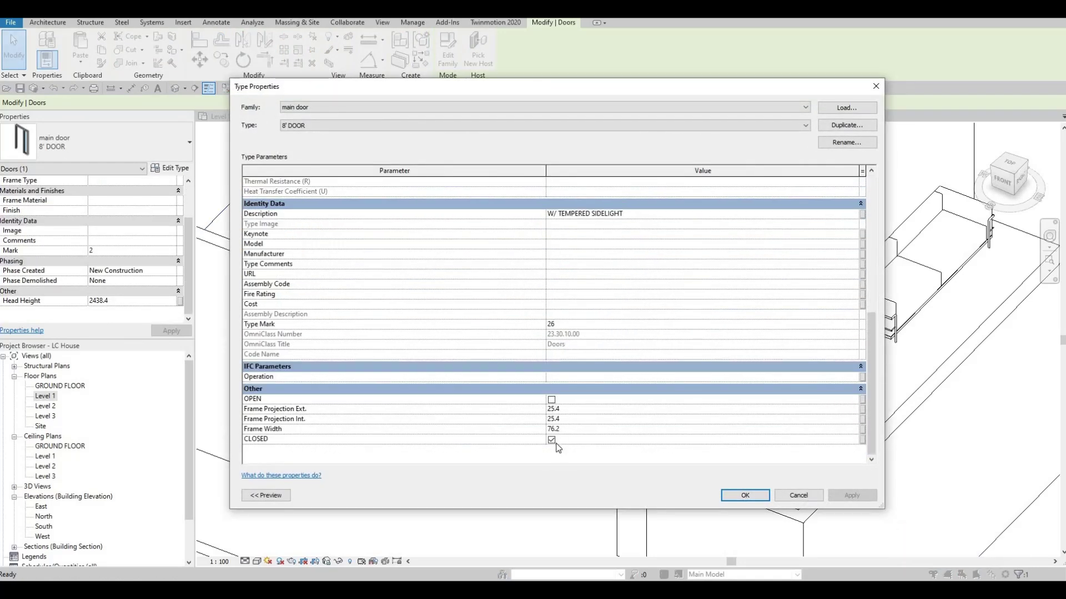
pyautogui.click(551, 400)
pyautogui.click(551, 439)
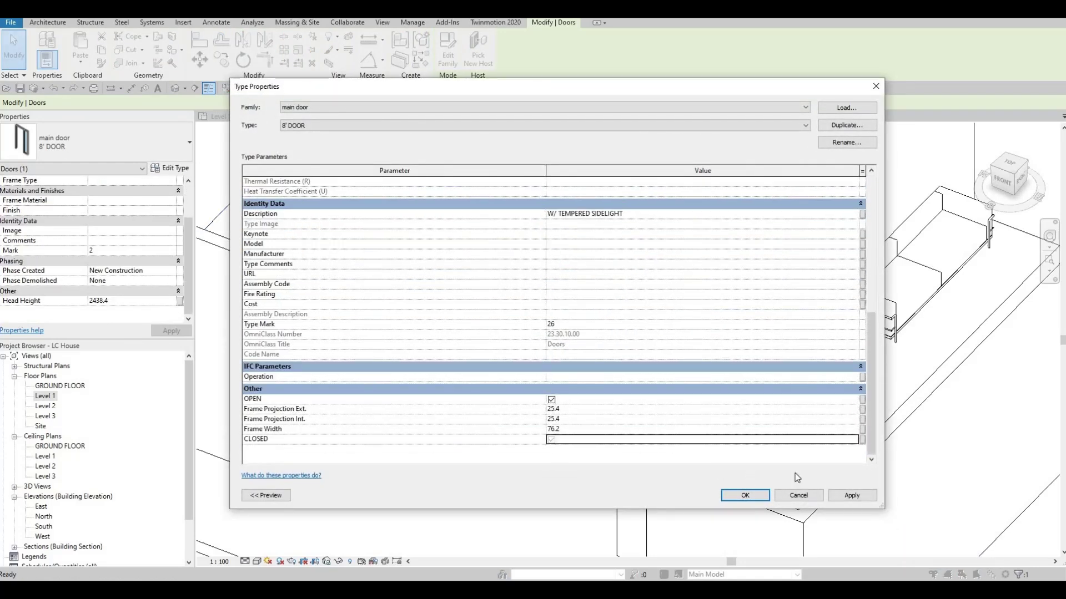
pyautogui.click(745, 495)
pyautogui.press('Escape')
pyautogui.press('Escape')
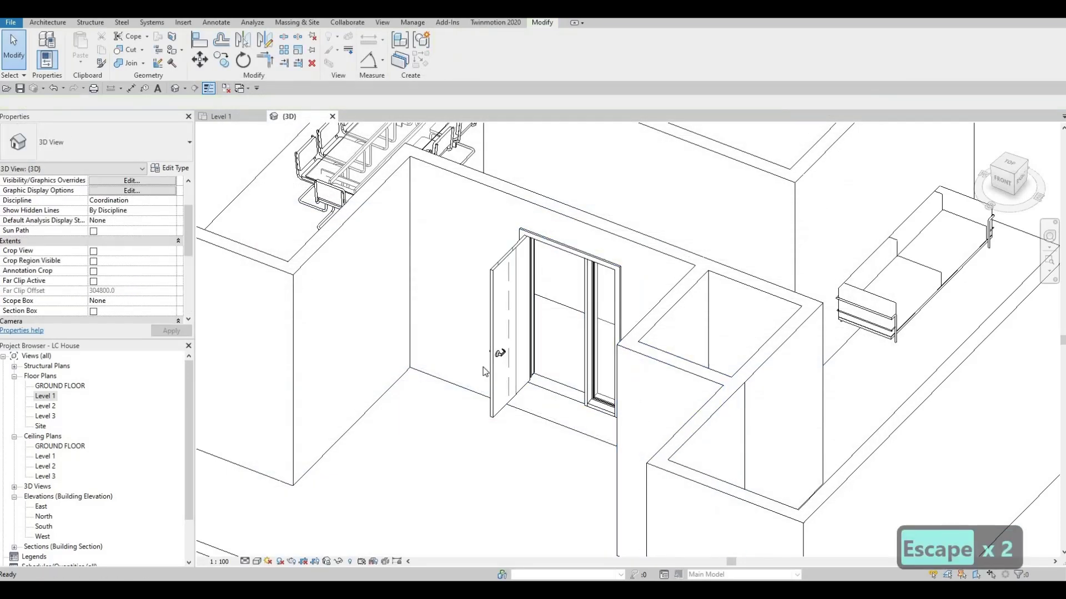
# - Set the 8' DOOR type back to CLOSED with OPEN disabled
pyautogui.click(502, 333)
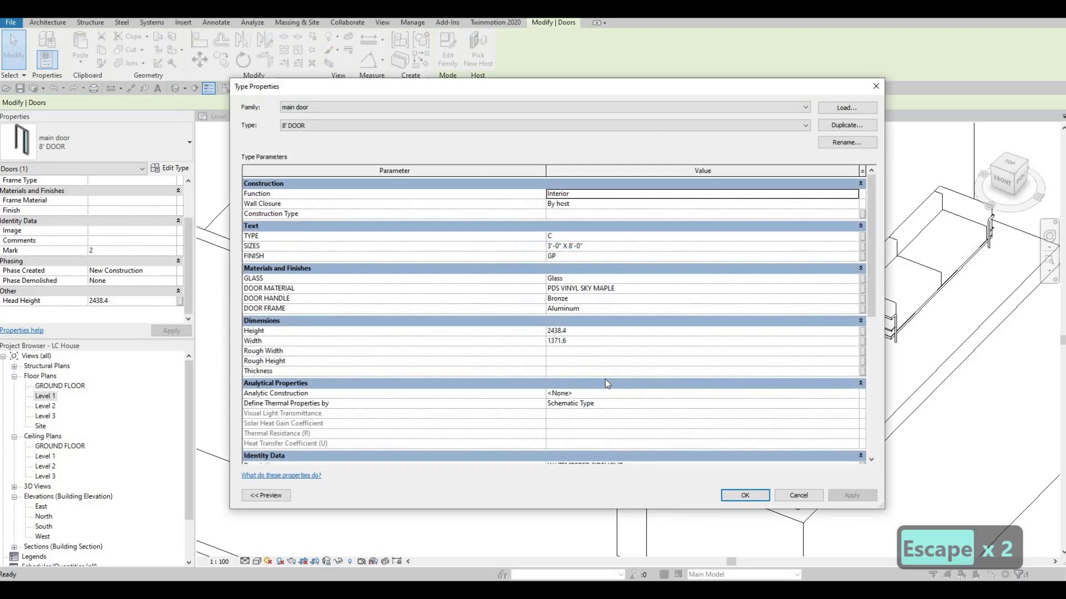
pyautogui.scroll(-6, 604, 380)
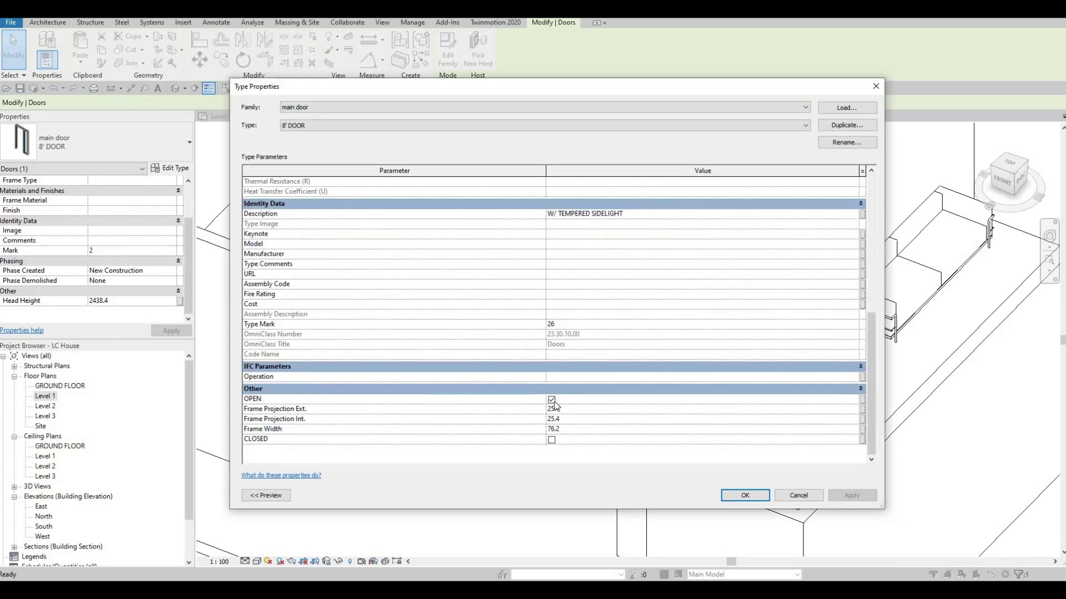
pyautogui.click(552, 400)
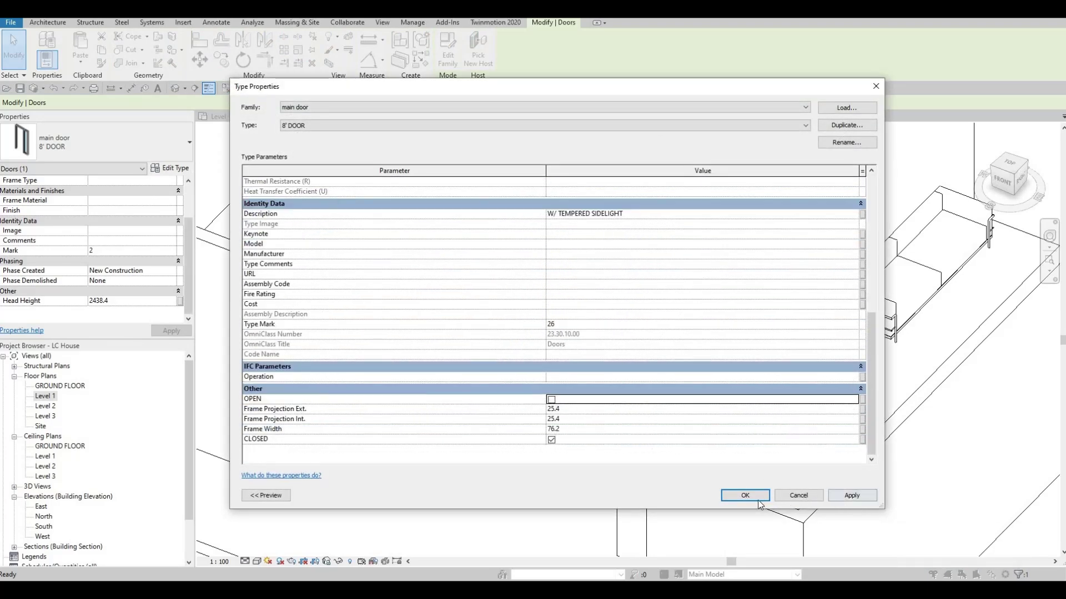
pyautogui.press('Escape')
pyautogui.press('Escape')
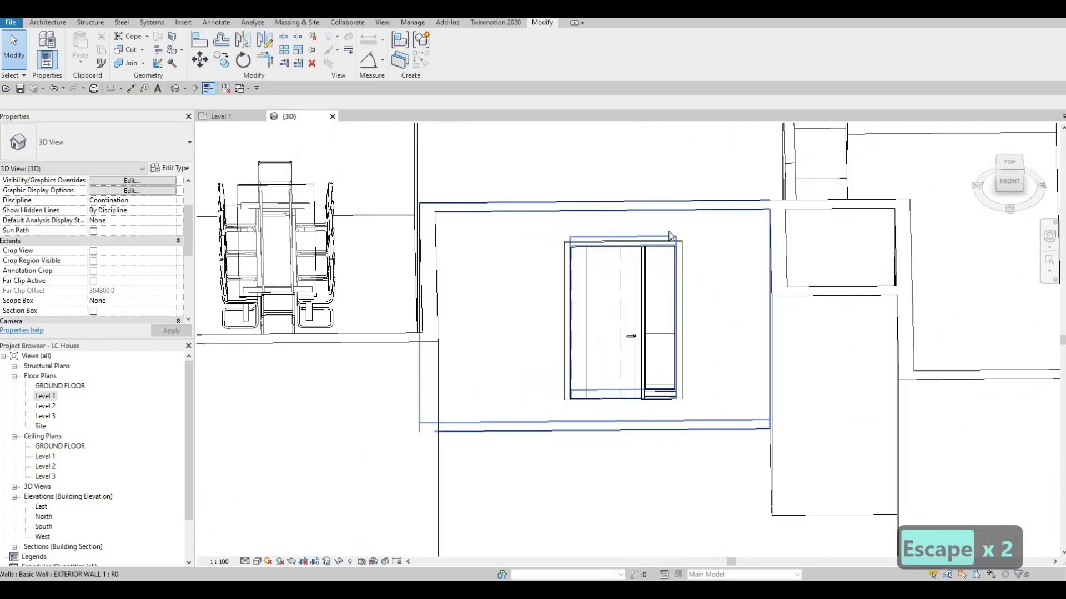
# - Return from the 3D view to the Level 1 floor plan
pyautogui.scroll(3, 677, 333)
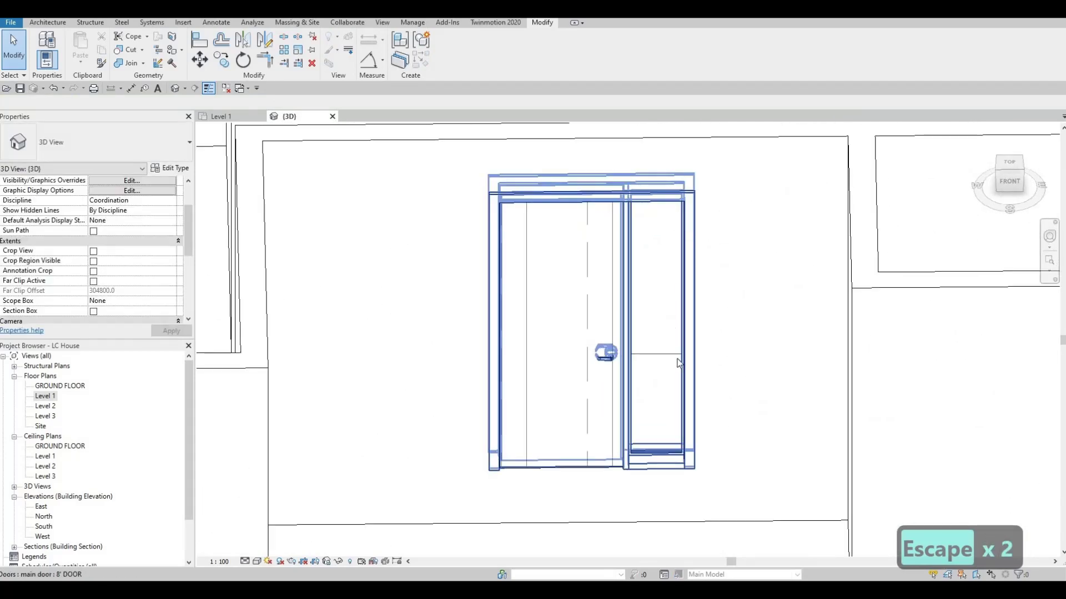
pyautogui.scroll(-2, 670, 392)
pyautogui.keyDown('shift'); pyautogui.moveTo(614, 413); pyautogui.dragTo(617, 397, button='middle'); pyautogui.keyUp('shift')
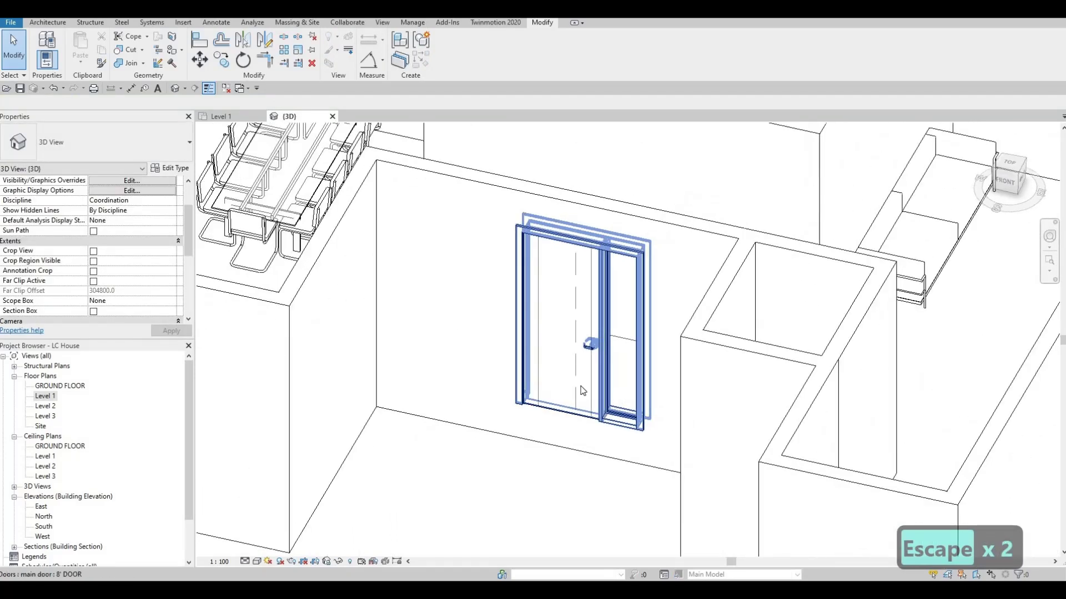
pyautogui.scroll(-2, 582, 391)
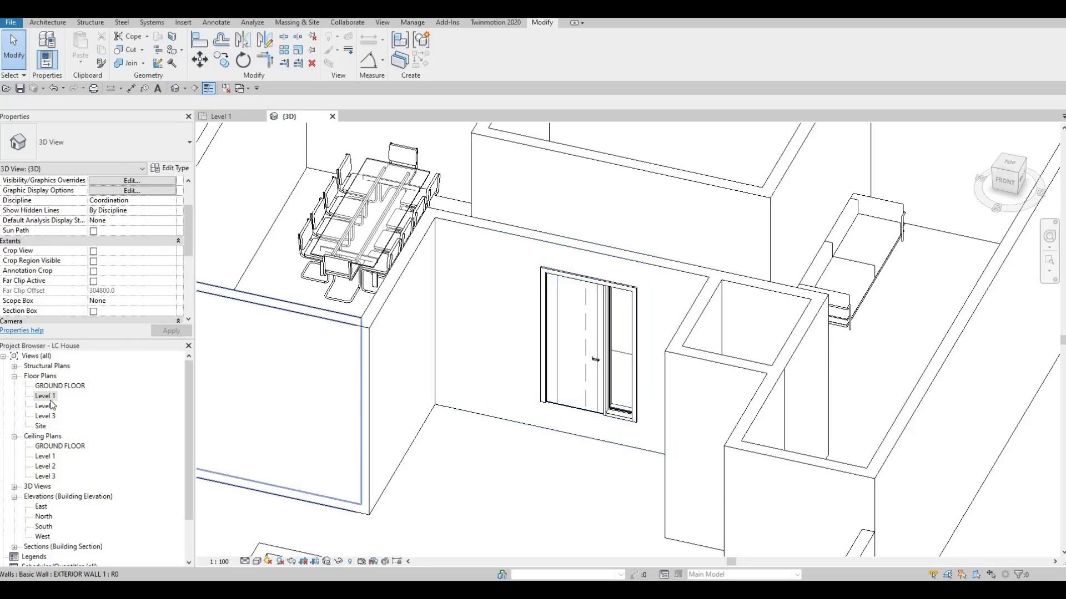
pyautogui.doubleClick(49, 397)
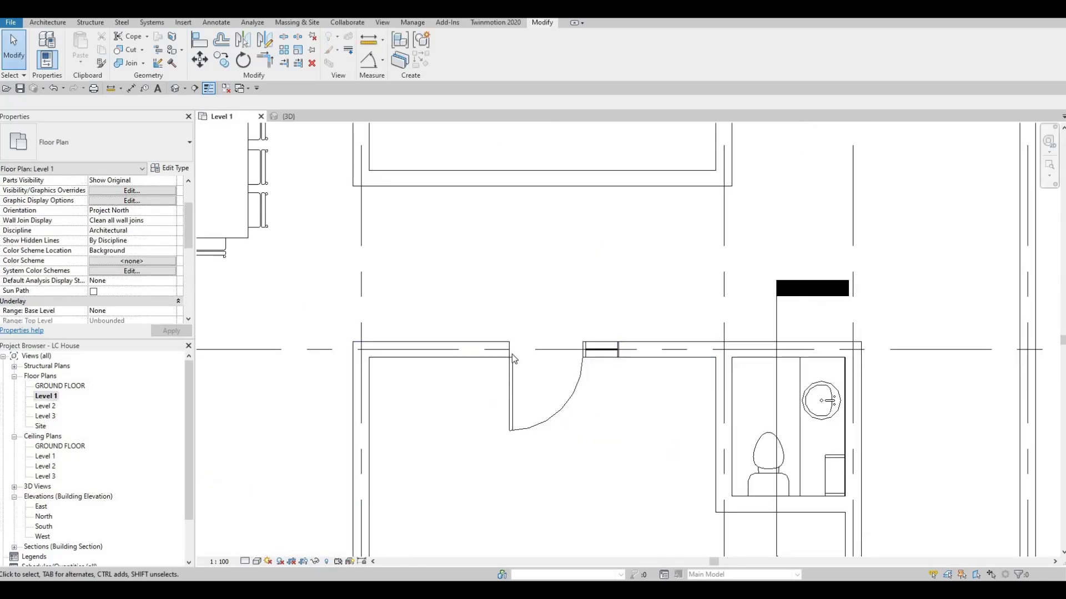
# - Duplicate the type of the door on grid E under the name main DOOR
pyautogui.click(512, 358)
pyautogui.scroll(-2, 510, 357)
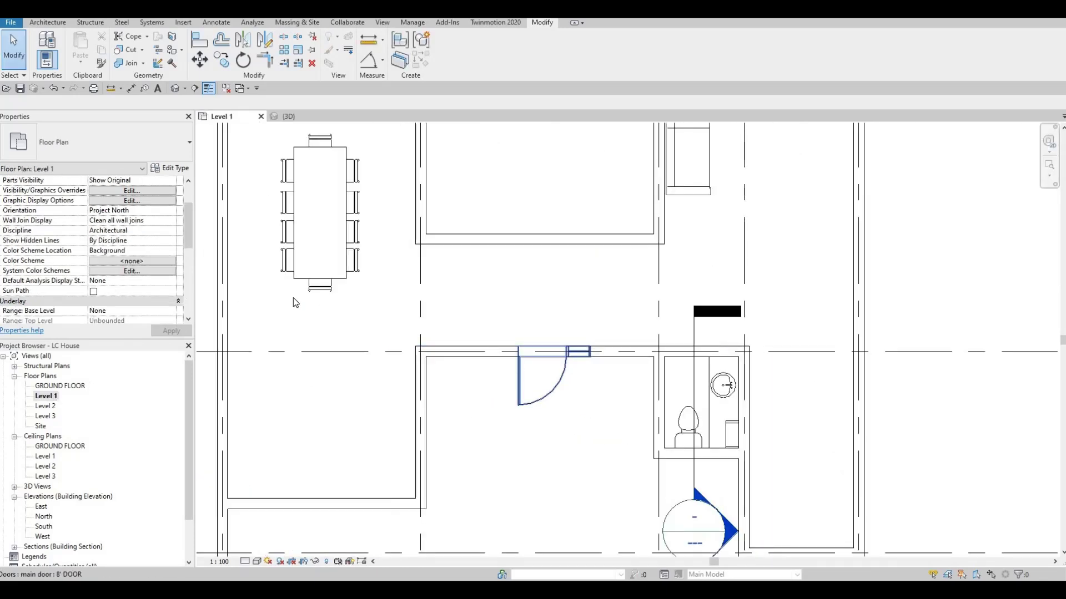
pyautogui.click(502, 353)
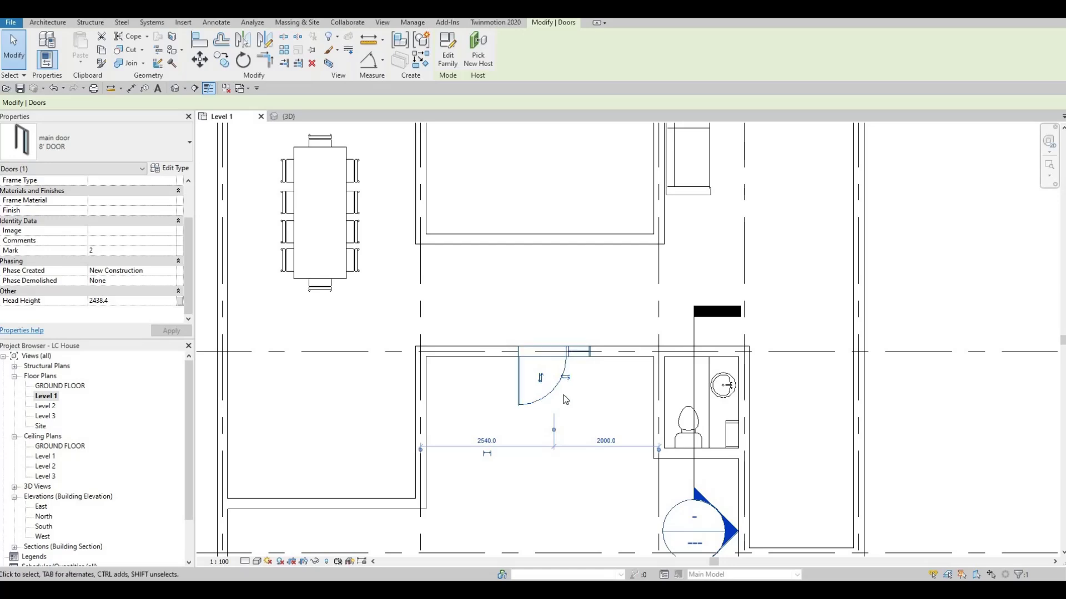
pyautogui.scroll(-1, 566, 360)
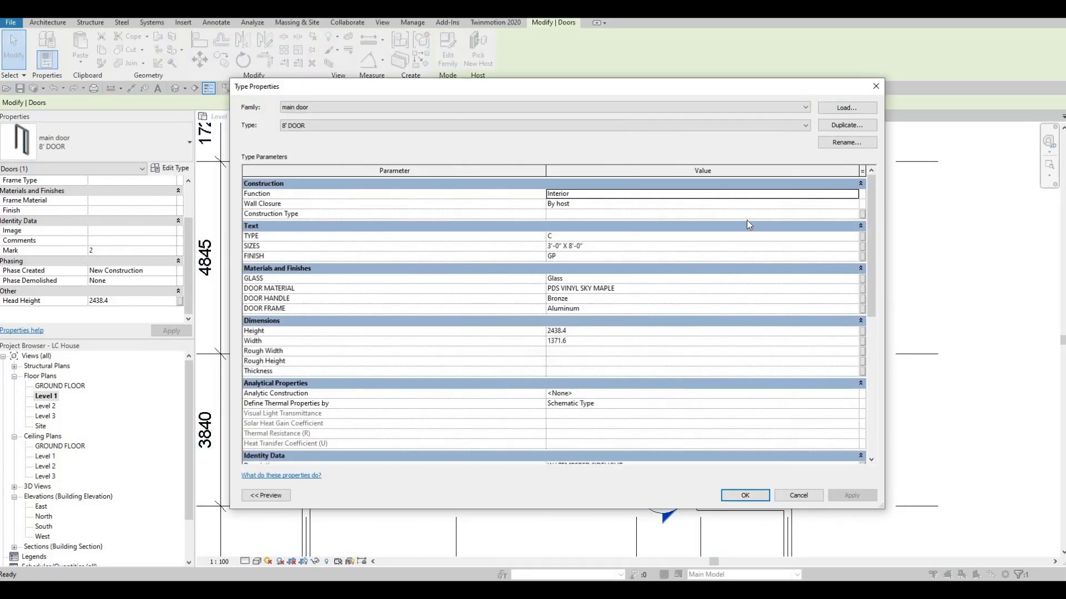
pyautogui.click(851, 125)
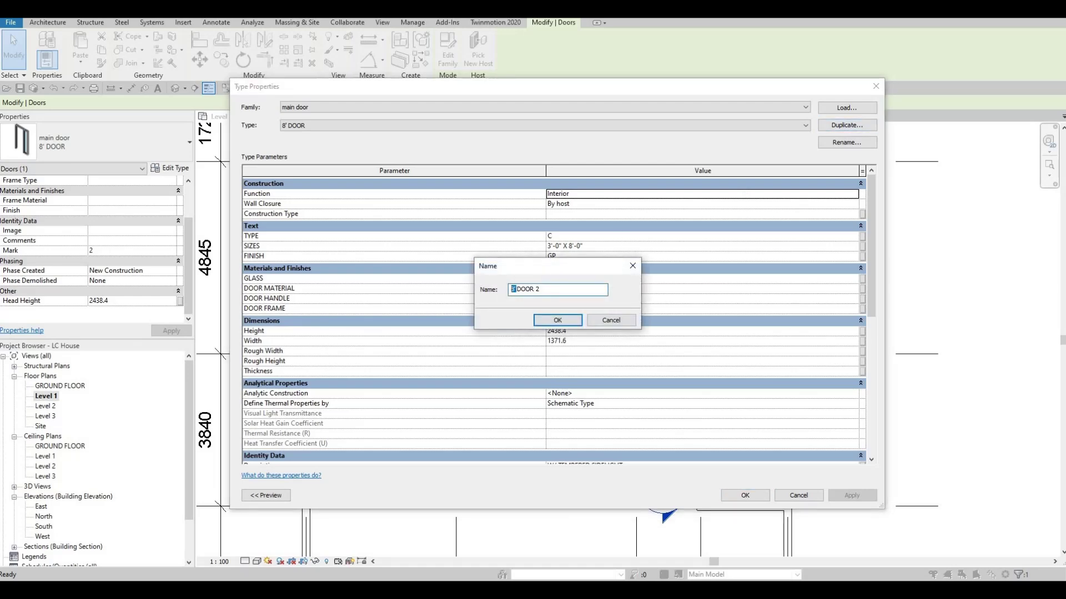
pyautogui.write('main')
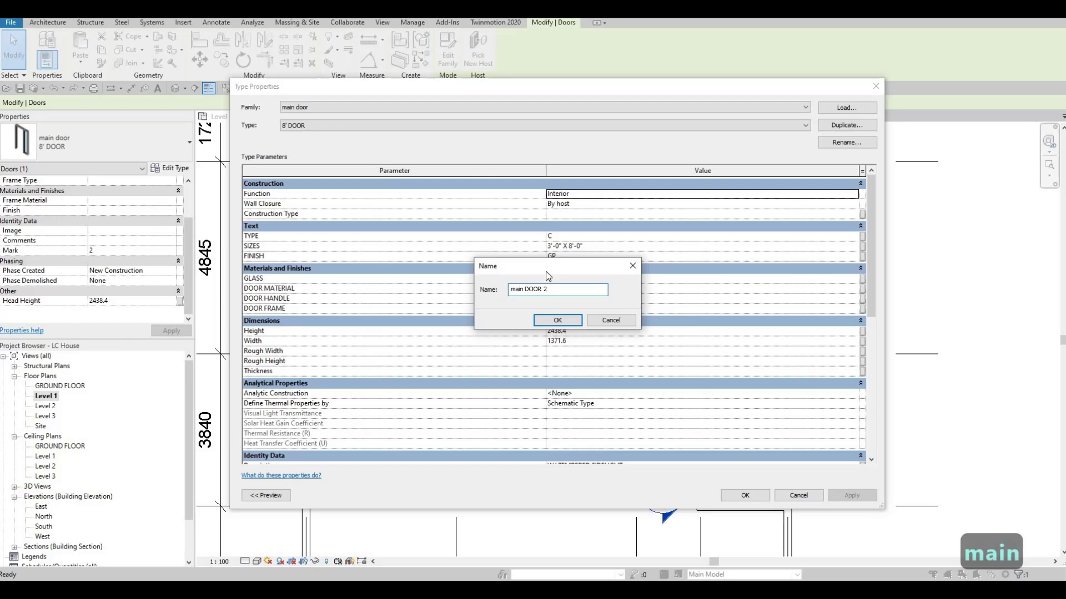
pyautogui.press('BackSpace')
pyautogui.press('BackSpace')
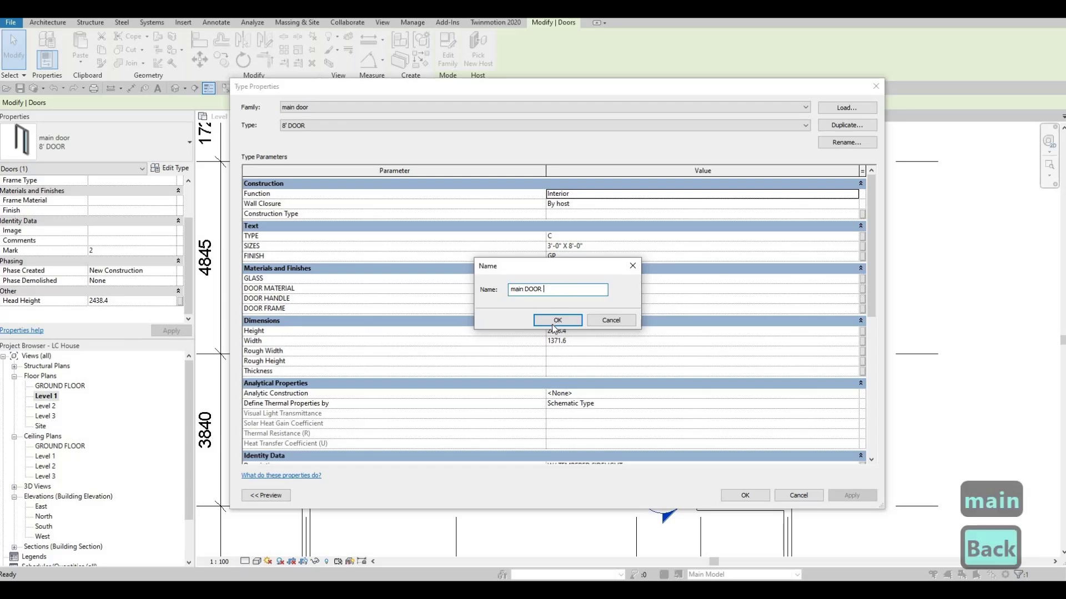
pyautogui.click(558, 320)
# - Set the main DOOR type's width to 2500 mm and apply it to the placed door
pyautogui.scroll(-6, 614, 321)
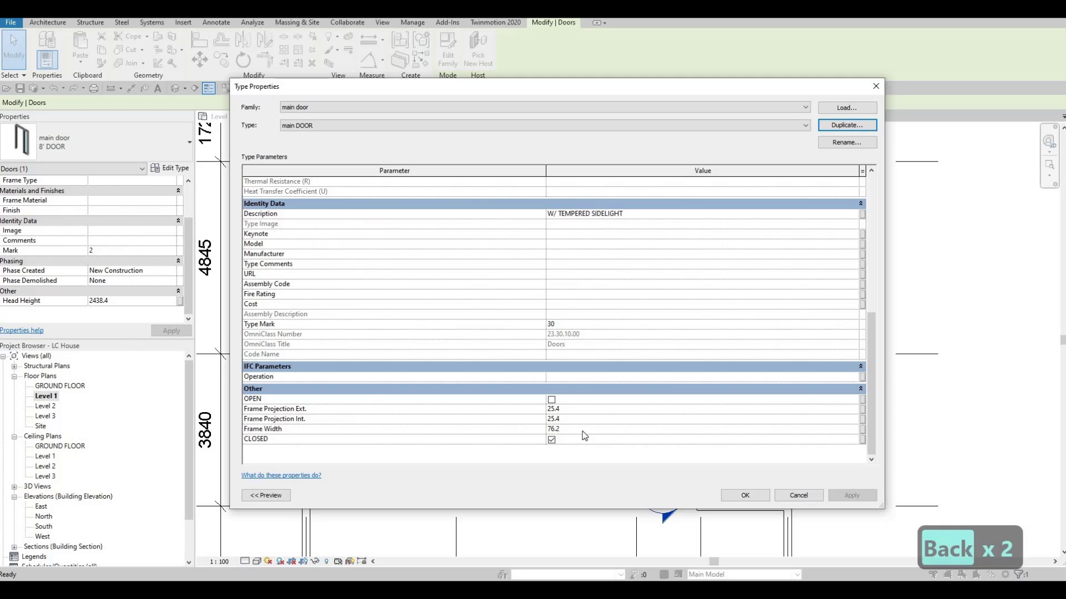
pyautogui.scroll(4, 569, 433)
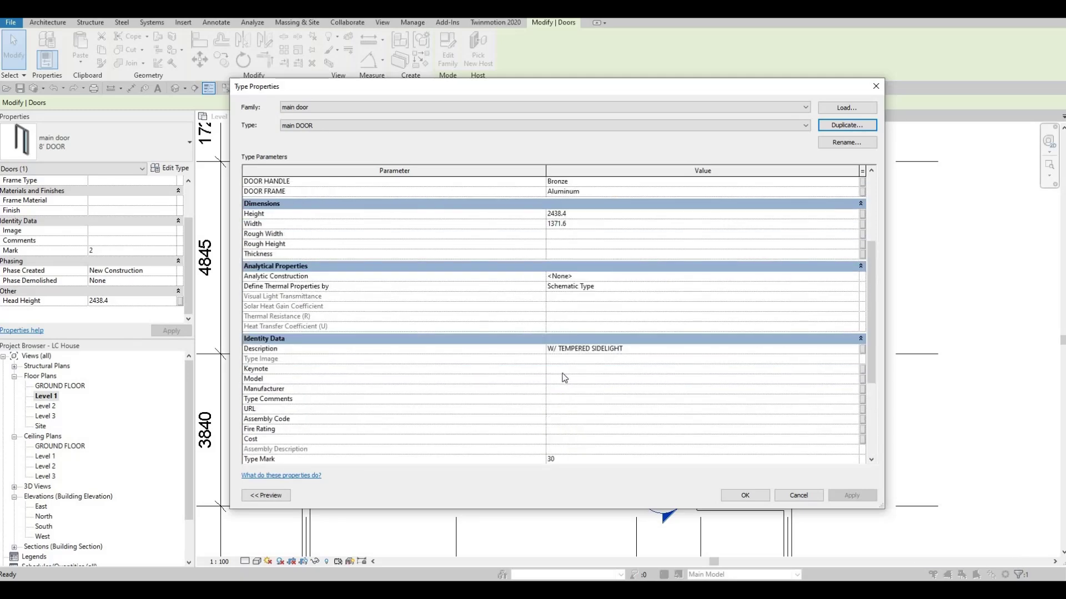
pyautogui.scroll(4, 564, 378)
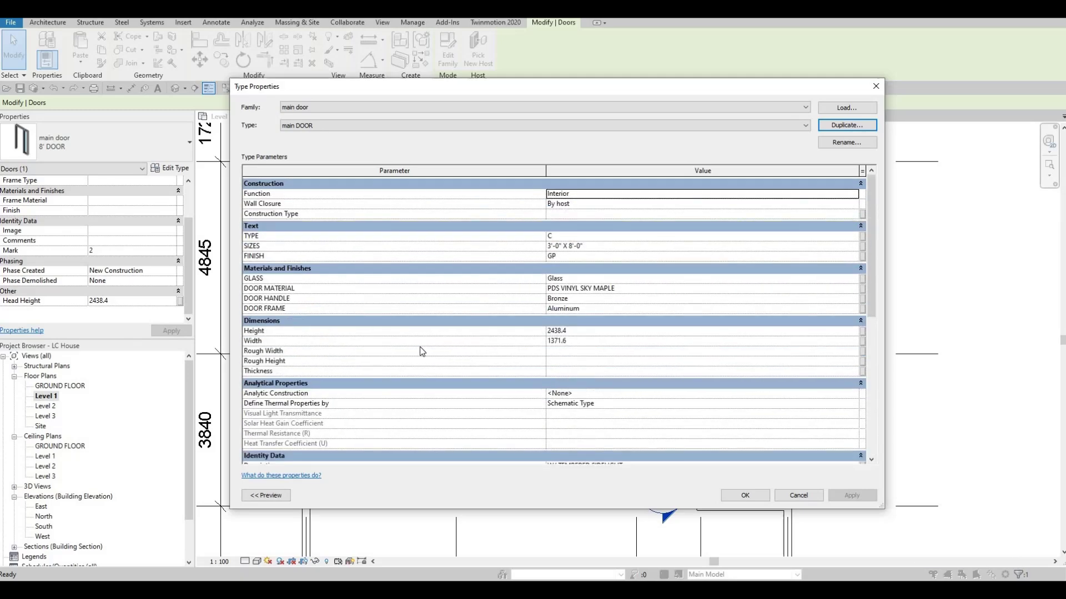
pyautogui.click(582, 342)
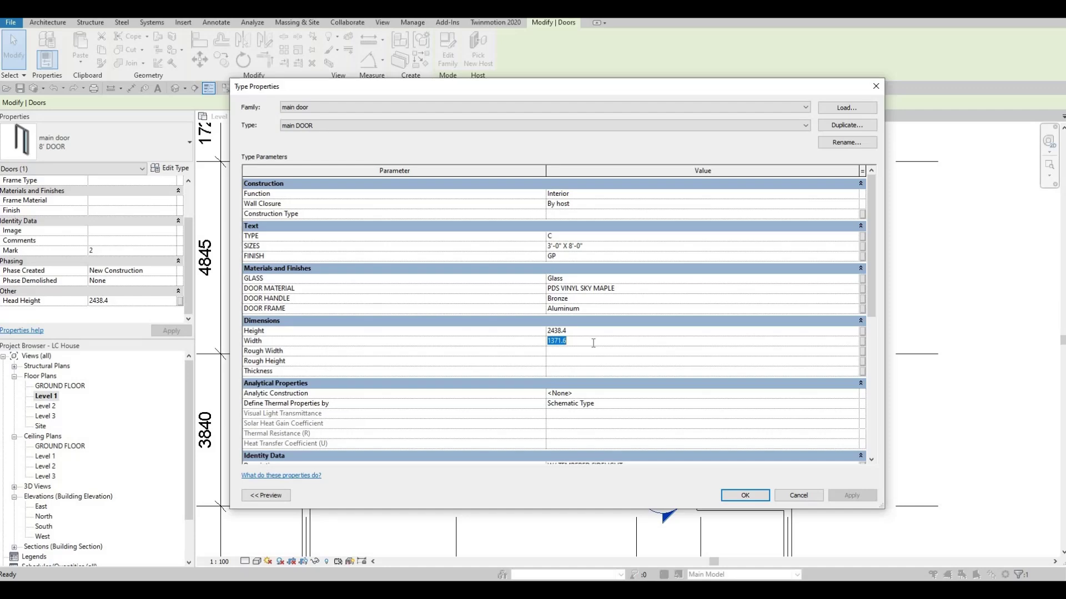
pyautogui.write('2500')
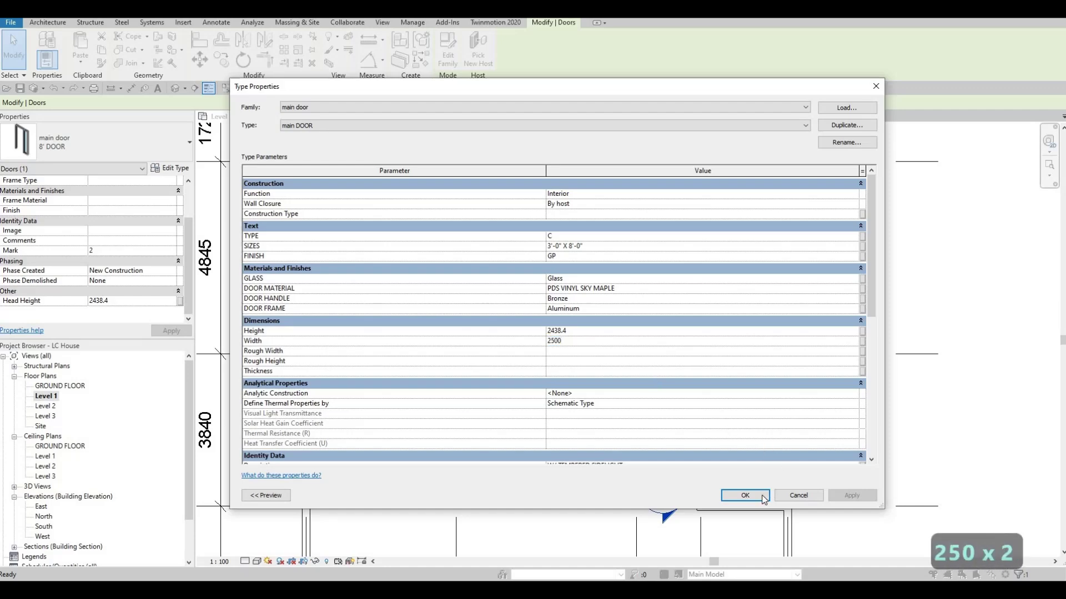
pyautogui.click(760, 495)
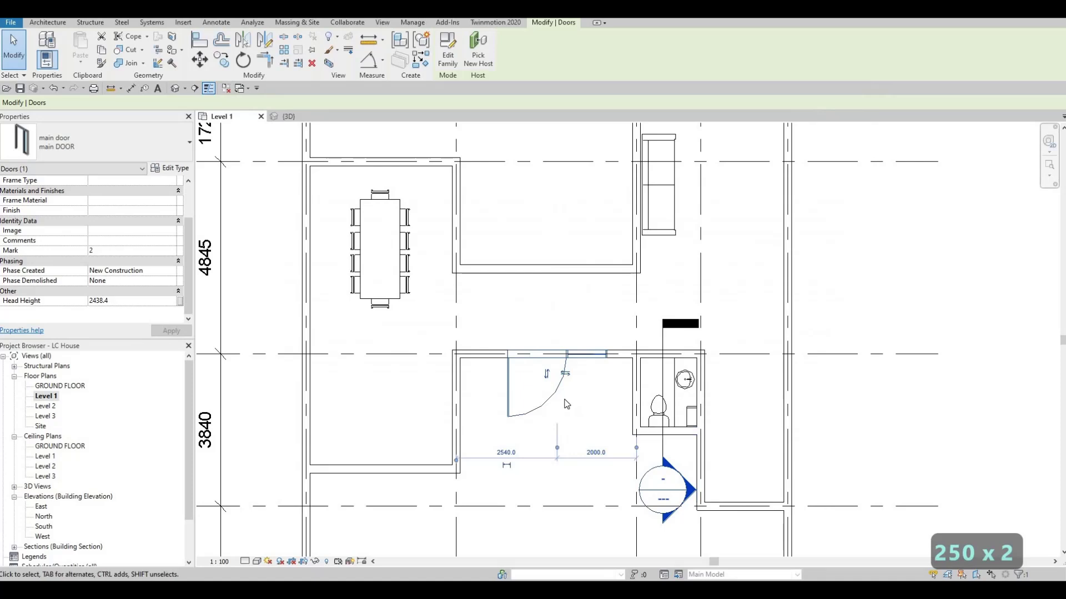
# - Nudge the main door along its wall towards the bathroom until it sits 1700 mm from the nearest grid line and 2840 mm from the opposite one
pyautogui.press('Escape')
pyautogui.press('Escape')
pyautogui.moveTo(557, 388); pyautogui.dragTo(579, 362, button='middle')
pyautogui.click(569, 373)
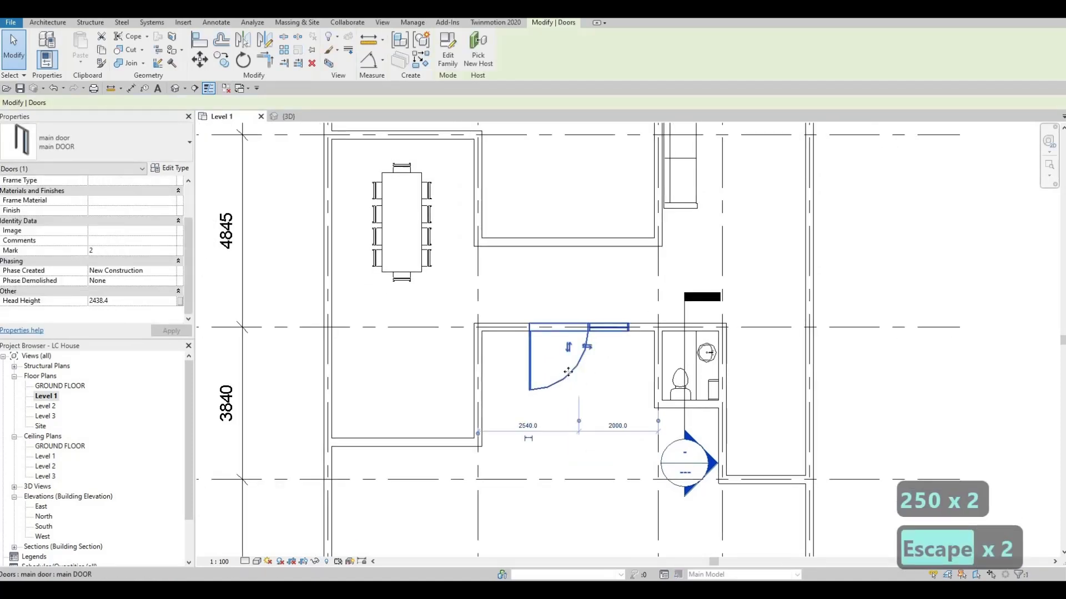
pyautogui.press('Left')
pyautogui.press('Right')
pyautogui.press('Right')
pyautogui.press('Right')
pyautogui.press('Right')
pyautogui.press('Right')
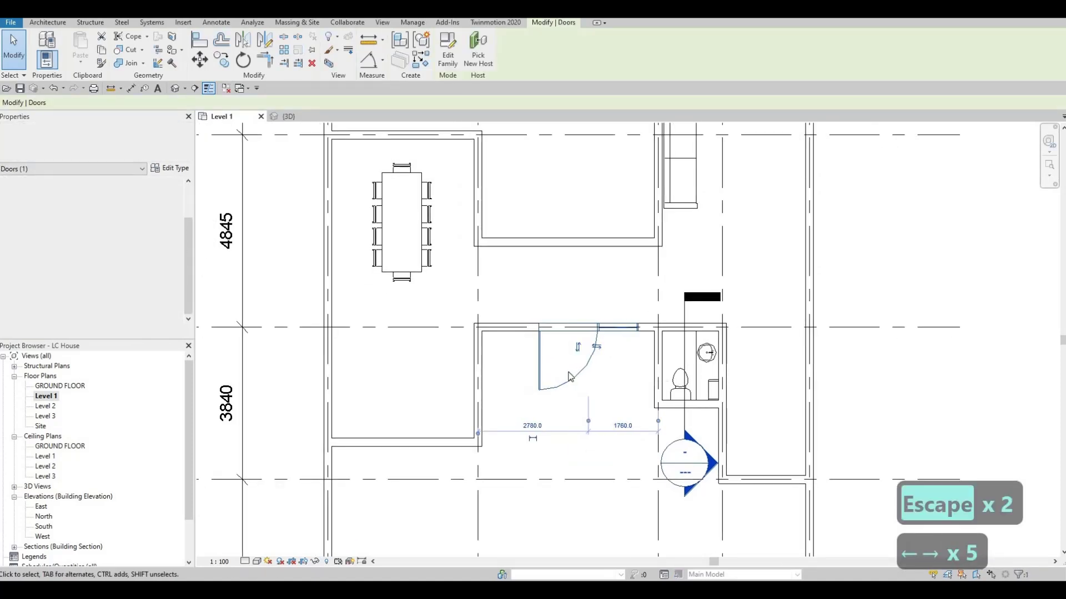
pyautogui.press('Left')
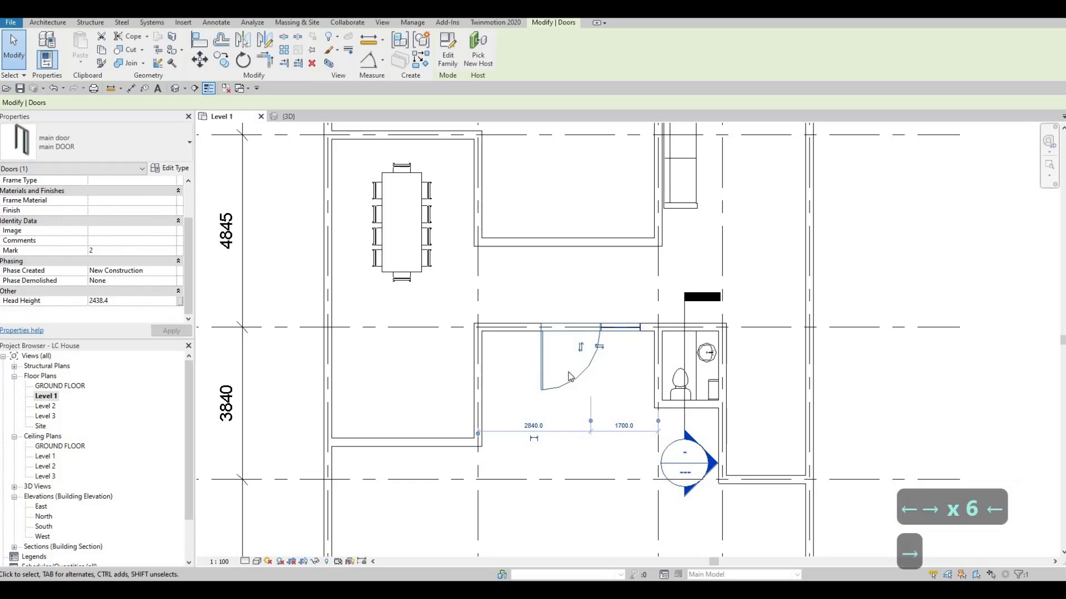
# - Nudge the main door one more increment along its wall towards the bathroom and deselect it
pyautogui.press('Right')
pyautogui.press('Escape')
pyautogui.press('Escape')
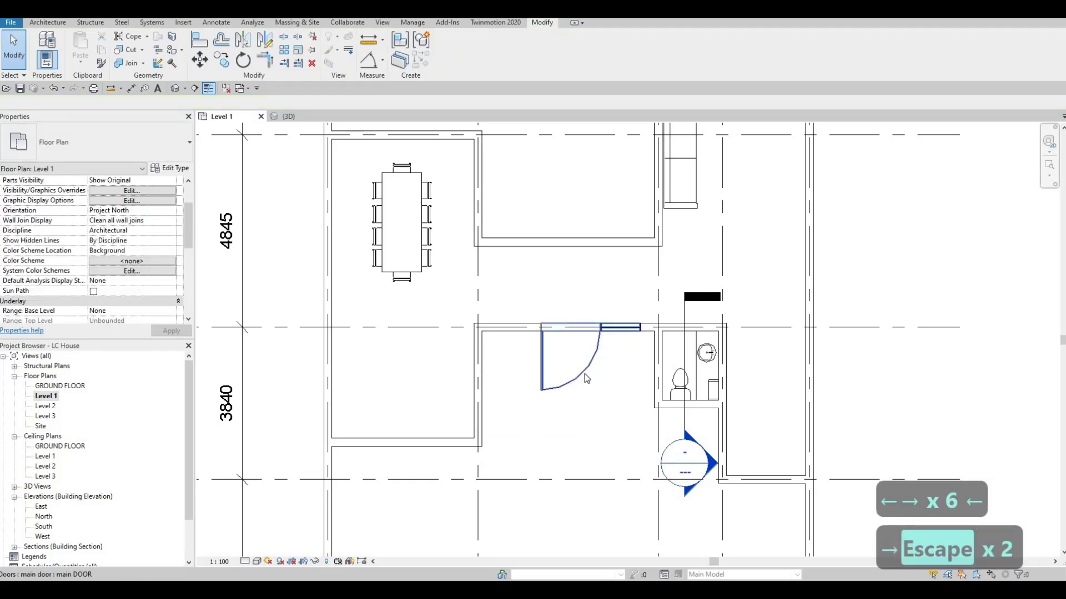
# - Inspect the main door in the 3D view and return to the Level 1 floor plan
pyautogui.click(294, 117)
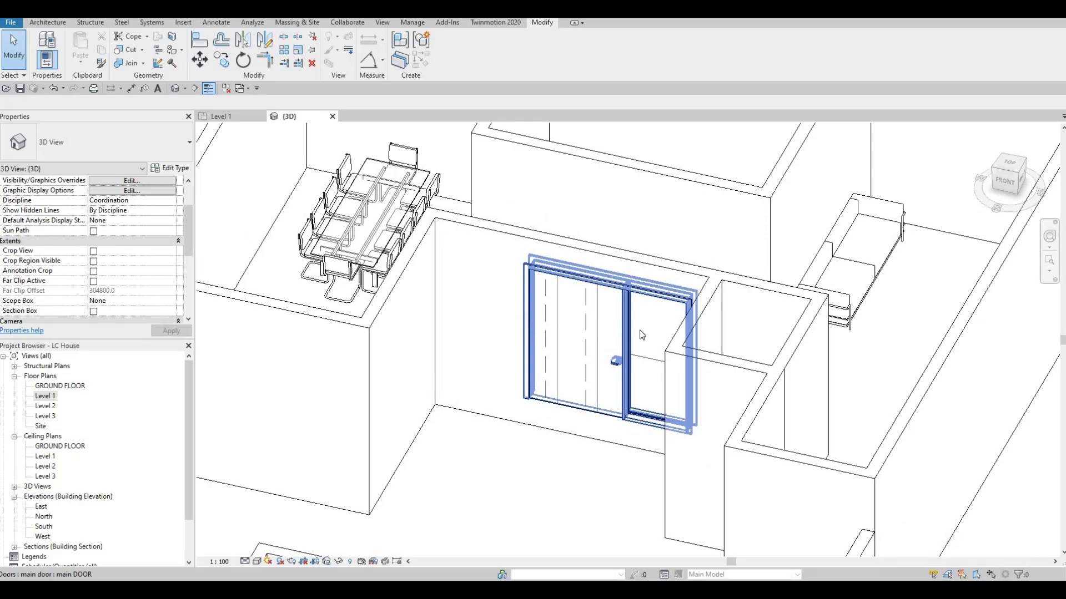
pyautogui.keyDown('shift'); pyautogui.moveTo(638, 332); pyautogui.dragTo(544, 424, button='middle'); pyautogui.keyUp('shift')
pyautogui.doubleClick(44, 395)
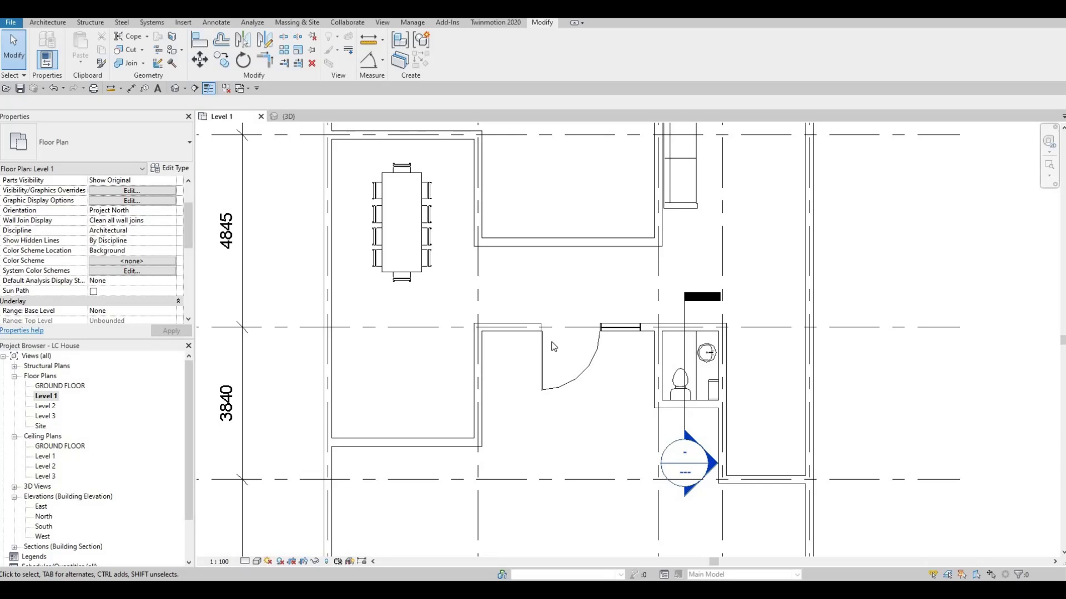
# - Switch to Google Drive and download sliding door.rfa from the All Extra Families folder
pyautogui.press('F1')
pyautogui.press('F1')
pyautogui.scroll(-2, 605, 355)
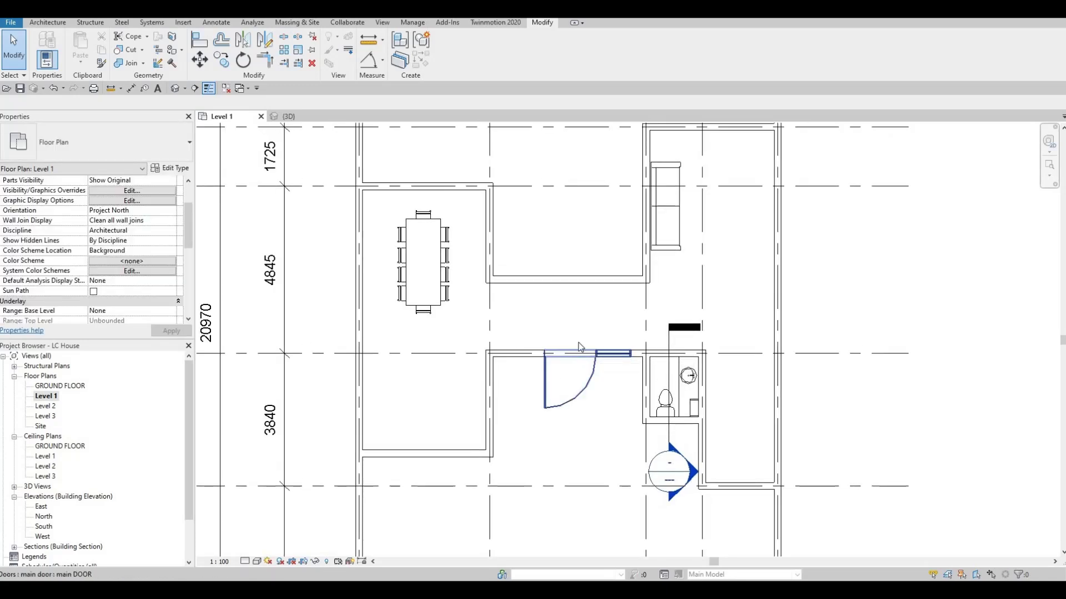
pyautogui.moveTo(572, 367); pyautogui.dragTo(575, 359, button='middle')
pyautogui.scroll(-2, 577, 355)
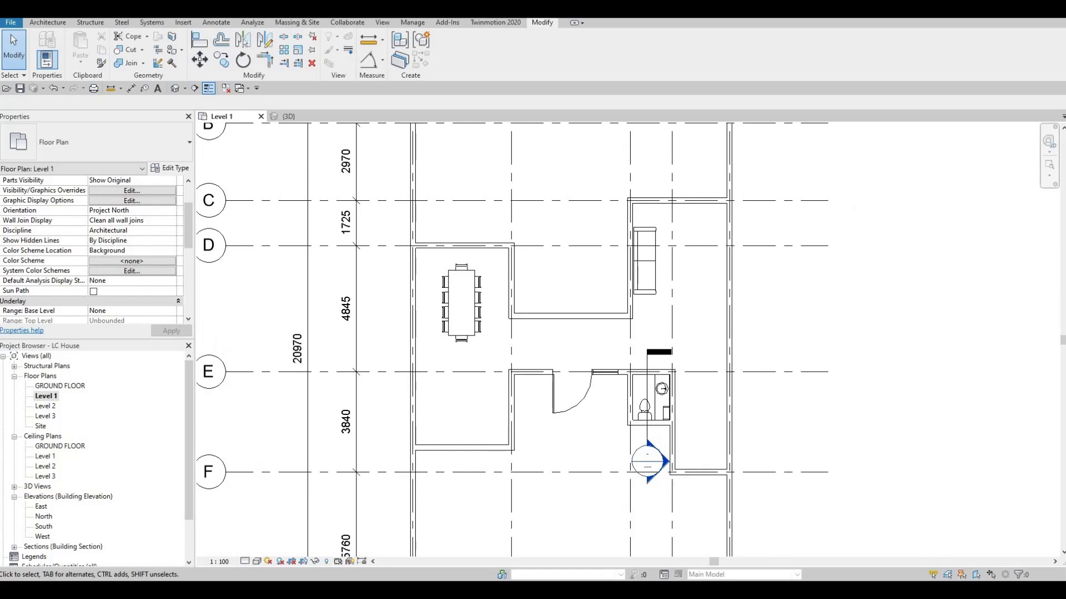
pyautogui.moveTo(1065, 106); pyautogui.dragTo(716, 34)
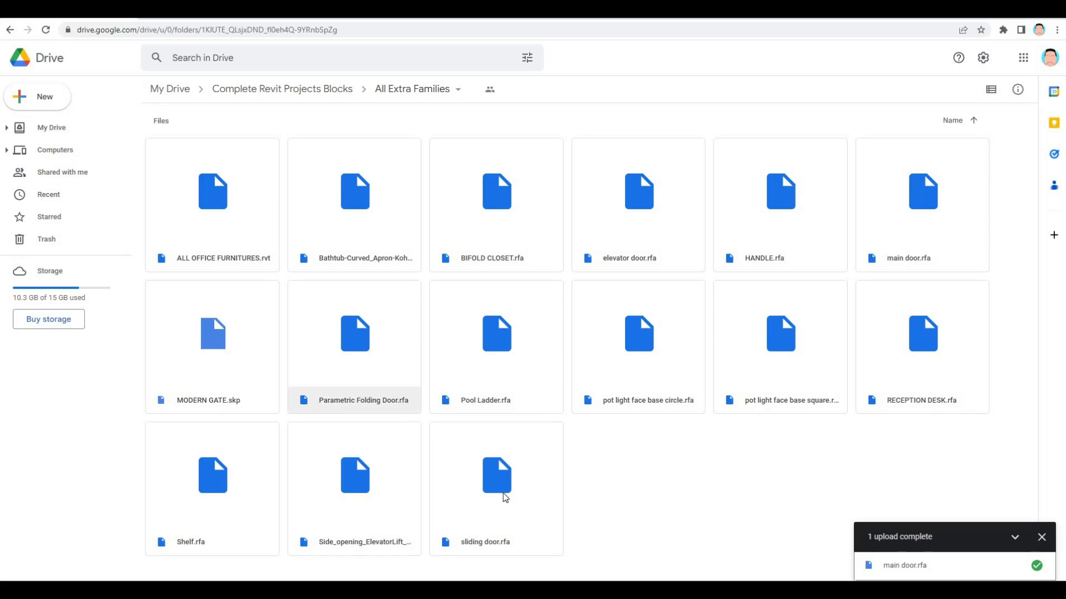
pyautogui.rightClick(474, 522)
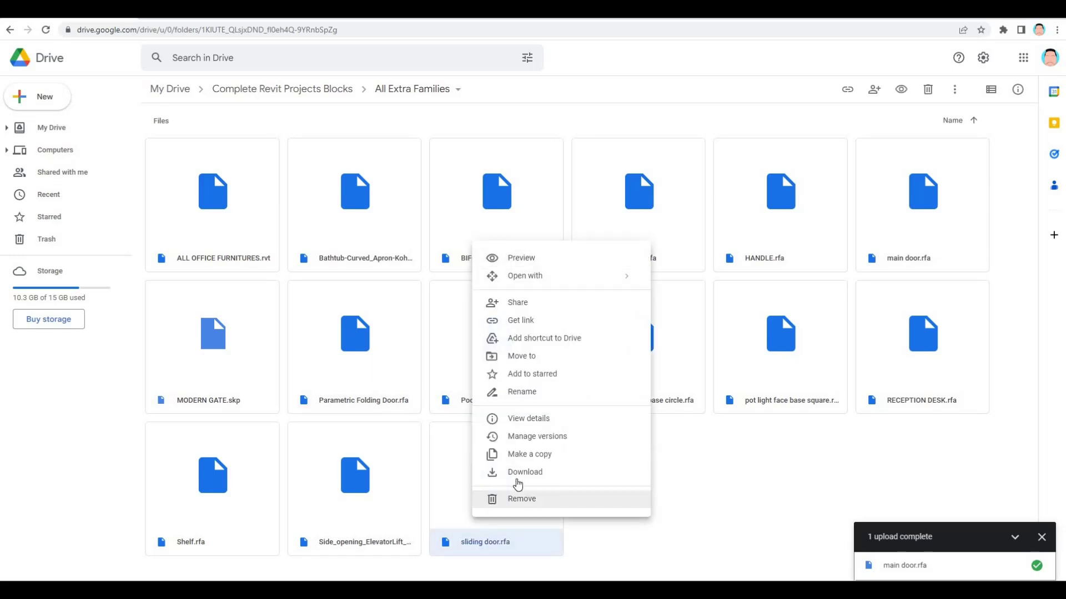
pyautogui.press('Return')
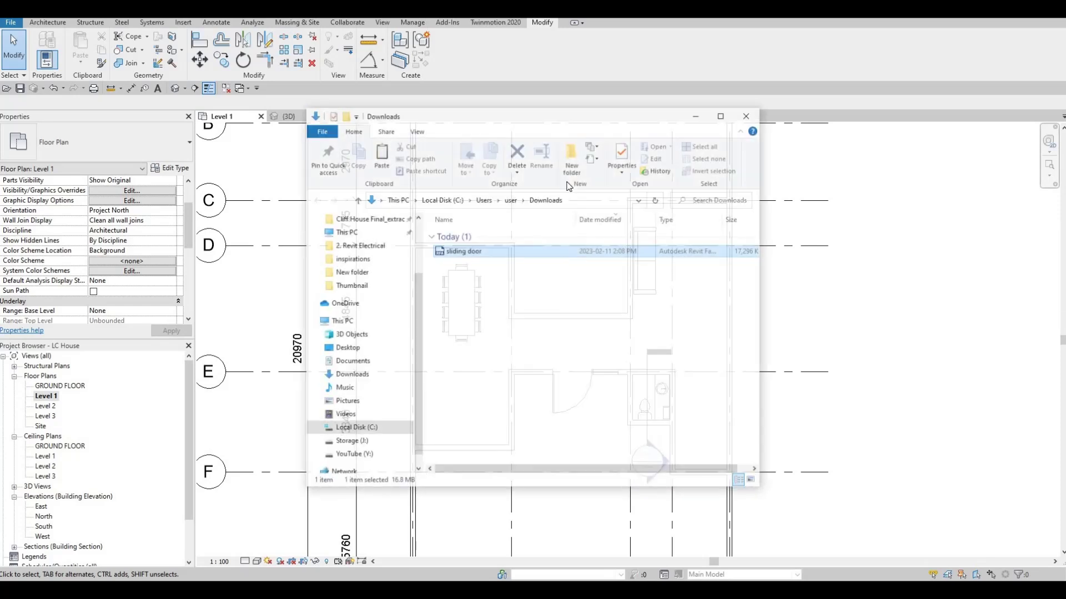
# - Load the downloaded sliding door family into Revit and place it on the exterior wall facing the sofa, between grids C and E
pyautogui.moveTo(561, 251); pyautogui.dragTo(788, 300)
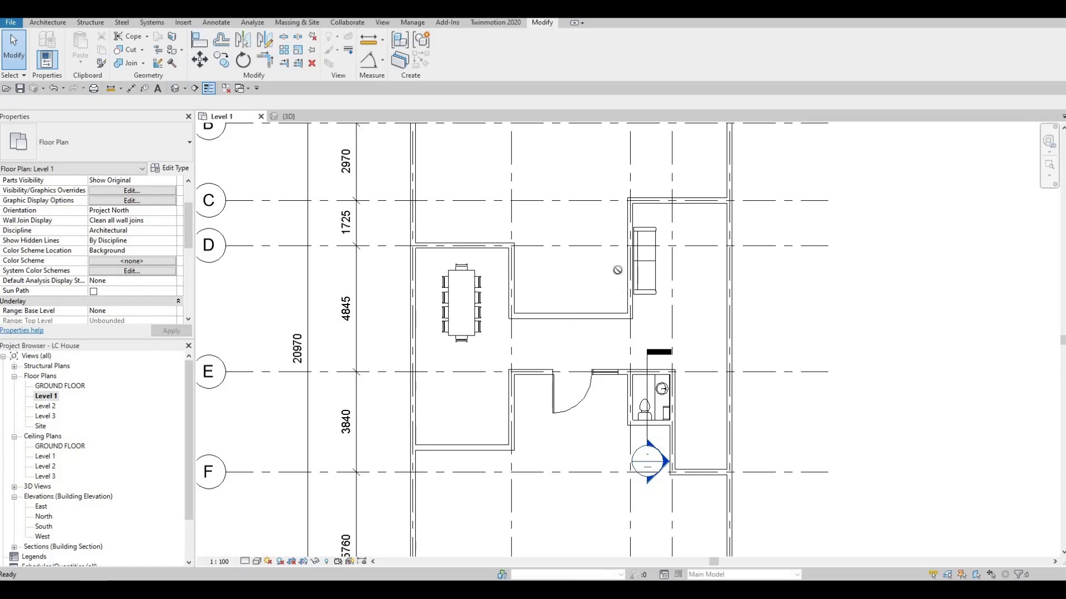
pyautogui.press('F1')
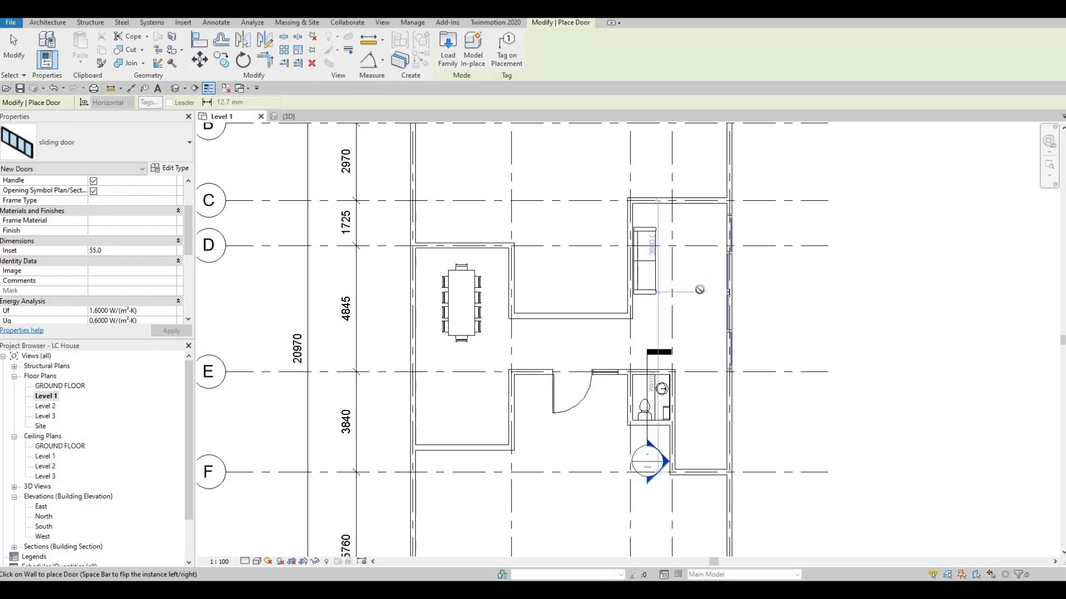
pyautogui.press('Escape')
pyautogui.press('Escape')
pyautogui.moveTo(686, 269); pyautogui.dragTo(671, 291, button='middle')
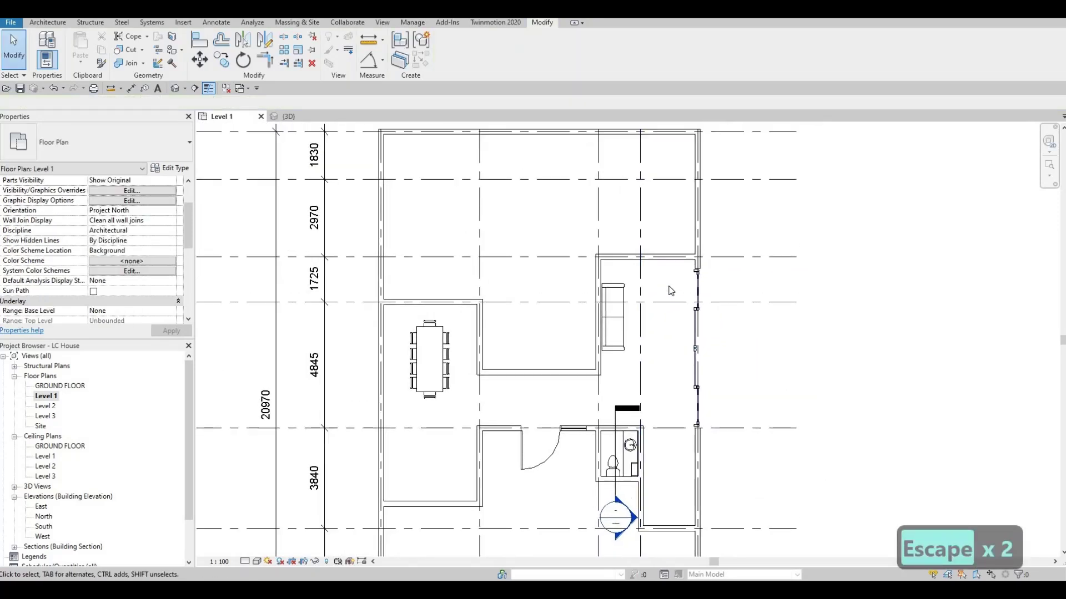
pyautogui.moveTo(705, 329); pyautogui.dragTo(757, 314, button='middle')
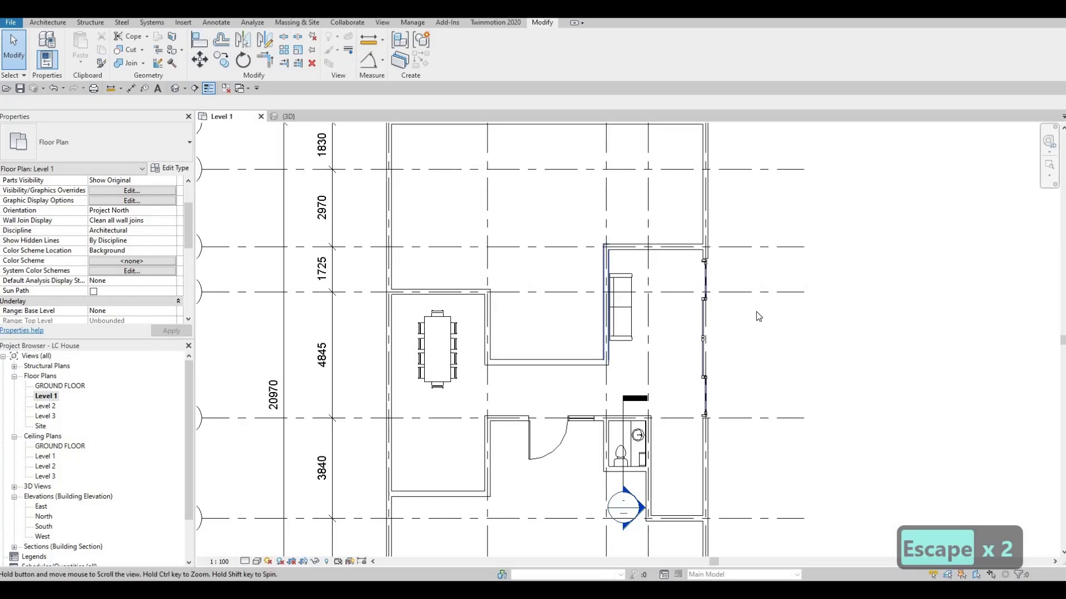
pyautogui.scroll(-1, 754, 315)
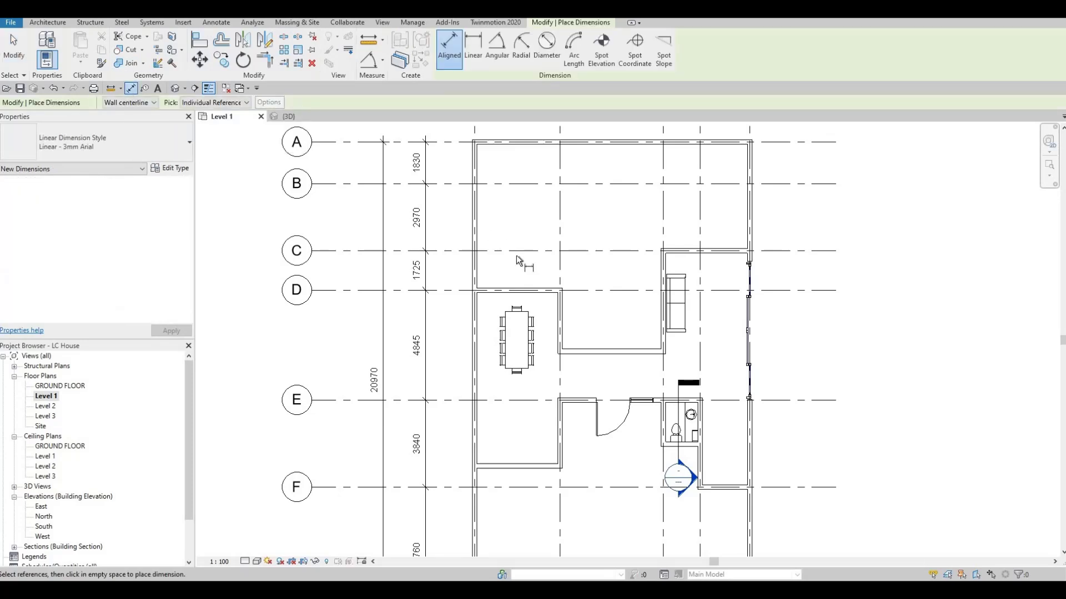
# - Measure with an aligned dimension from the exterior wall's inner face to the next vertical grid line, just above the dining room
pyautogui.scroll(5, 479, 292)
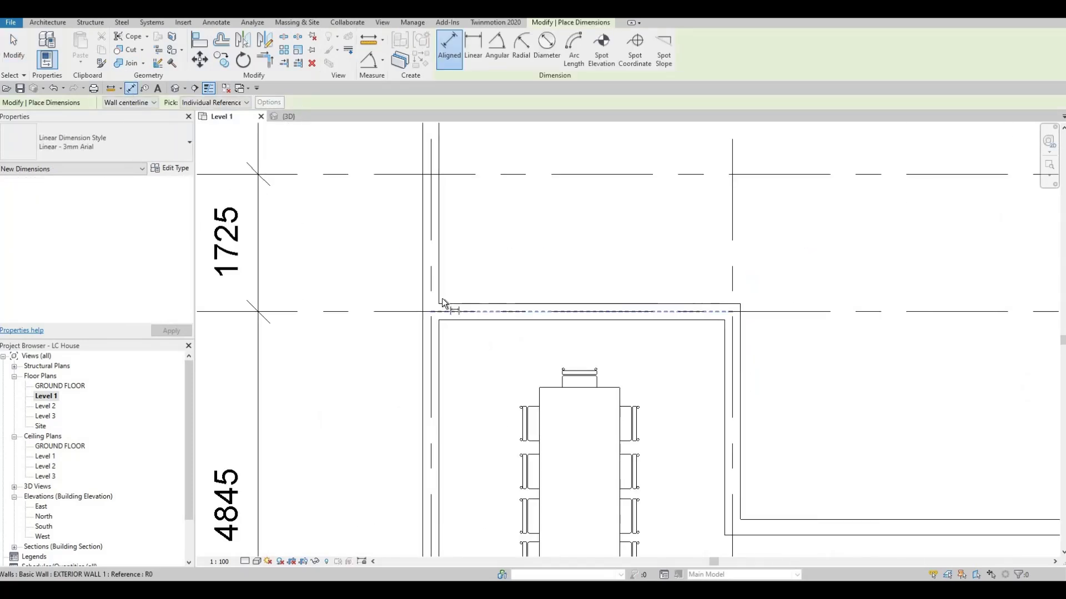
pyautogui.press('Tab')
pyautogui.click(505, 302)
pyautogui.click(733, 278)
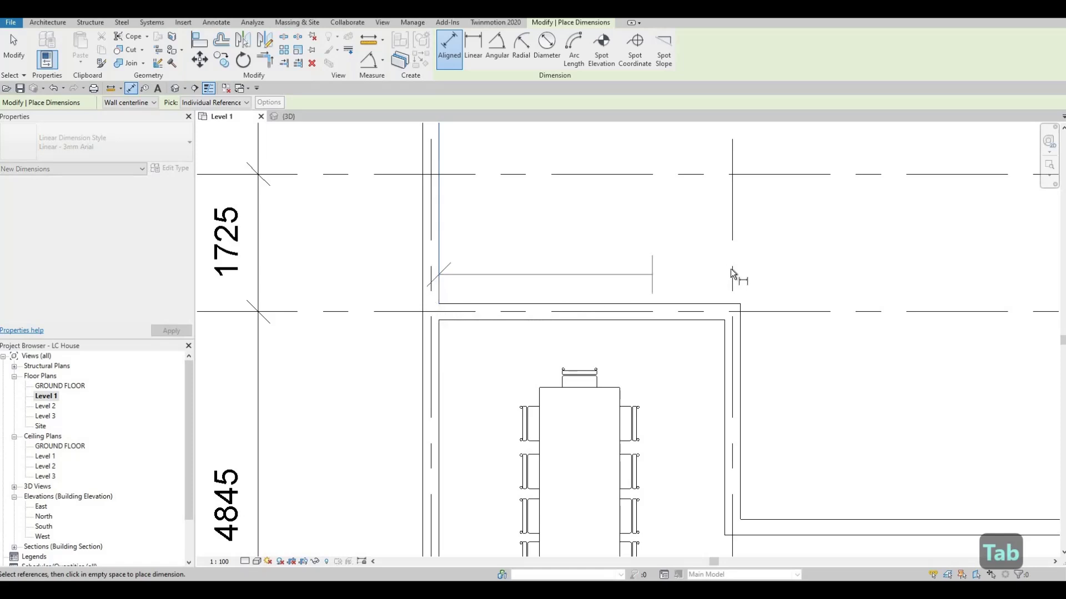
pyautogui.scroll(-2, 611, 249)
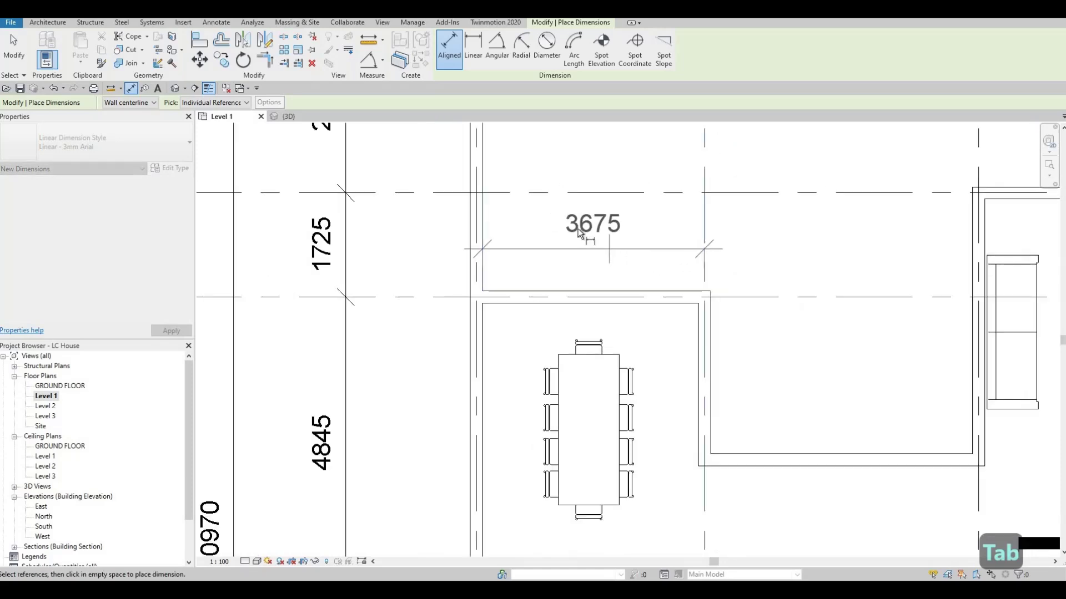
pyautogui.scroll(1, 605, 241)
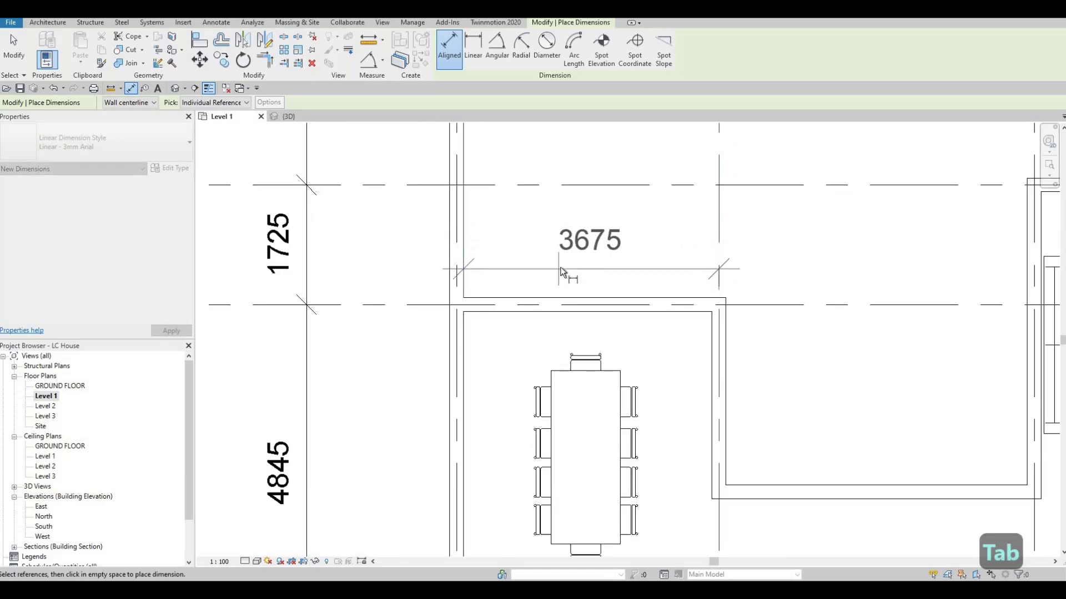
pyautogui.scroll(-2, 549, 272)
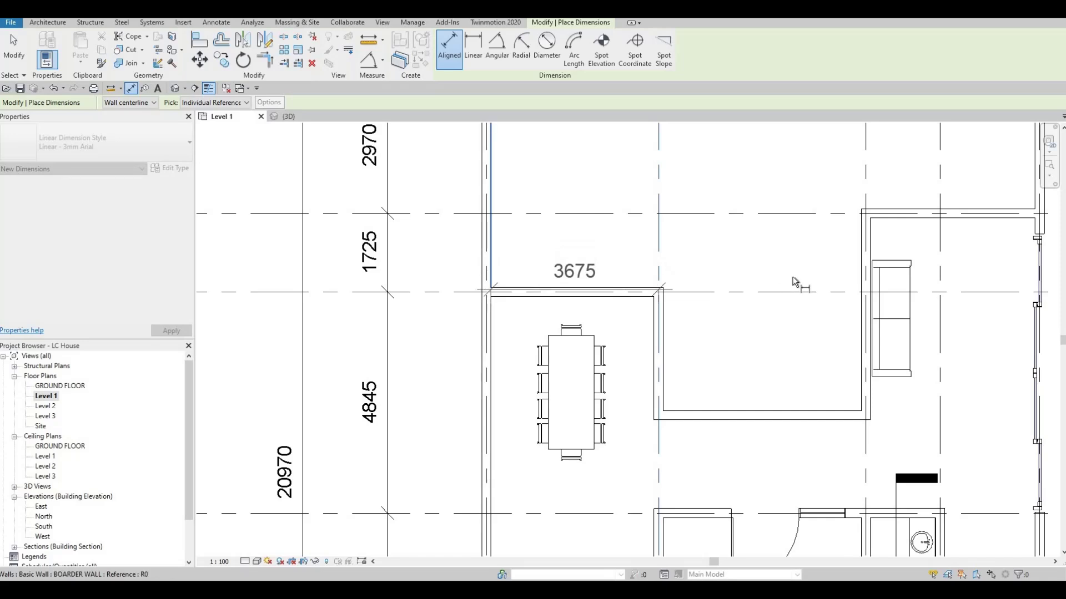
pyautogui.scroll(-2, 777, 280)
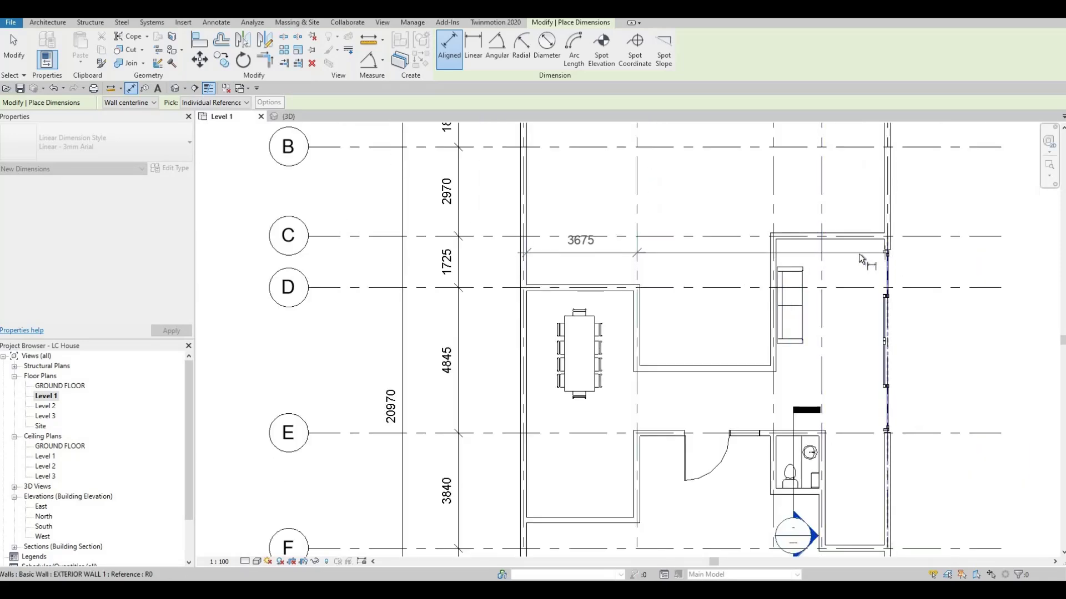
pyautogui.press('Escape')
# - Measure with an aligned dimension between the centrelines of the two side walls of the room with the sofa
pyautogui.scroll(3, 688, 269)
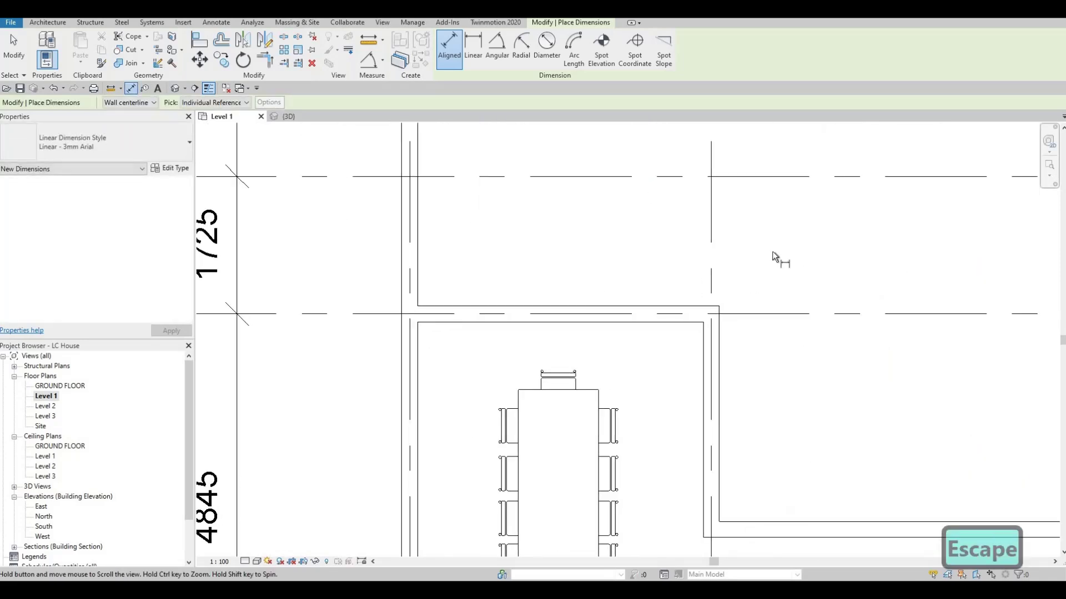
pyautogui.scroll(-3, 777, 253)
pyautogui.scroll(2, 774, 250)
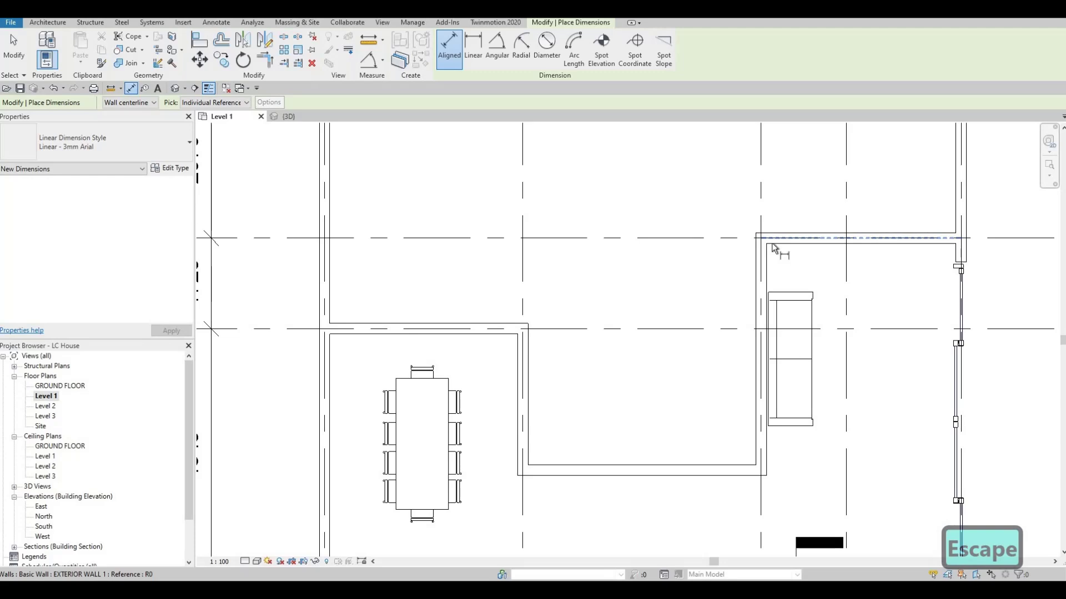
pyautogui.press('Tab')
pyautogui.press('Tab')
pyautogui.press('Tab')
pyautogui.press('Tab')
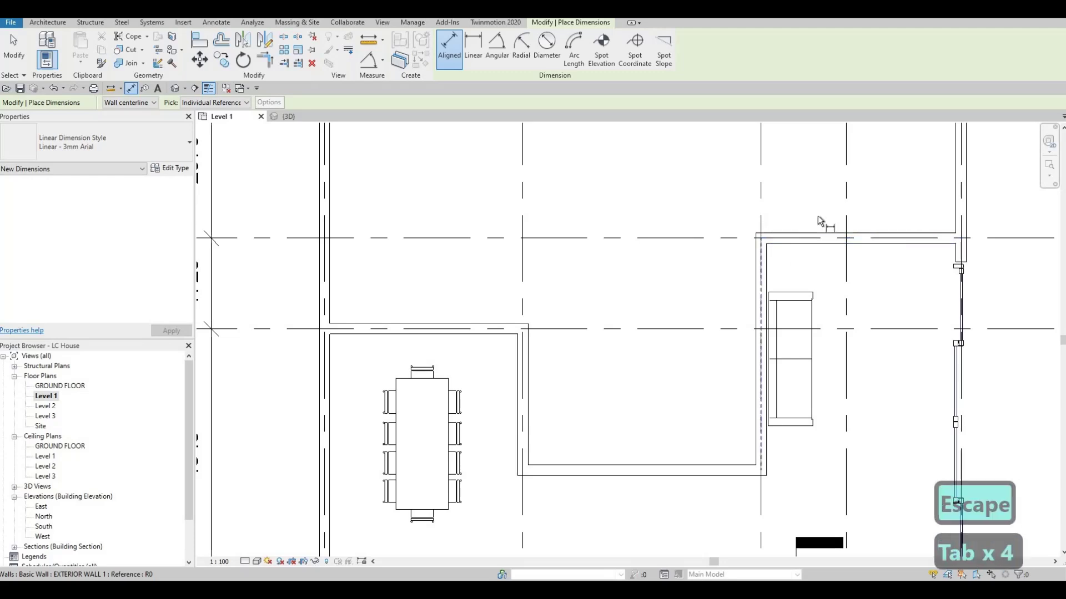
pyautogui.click(956, 217)
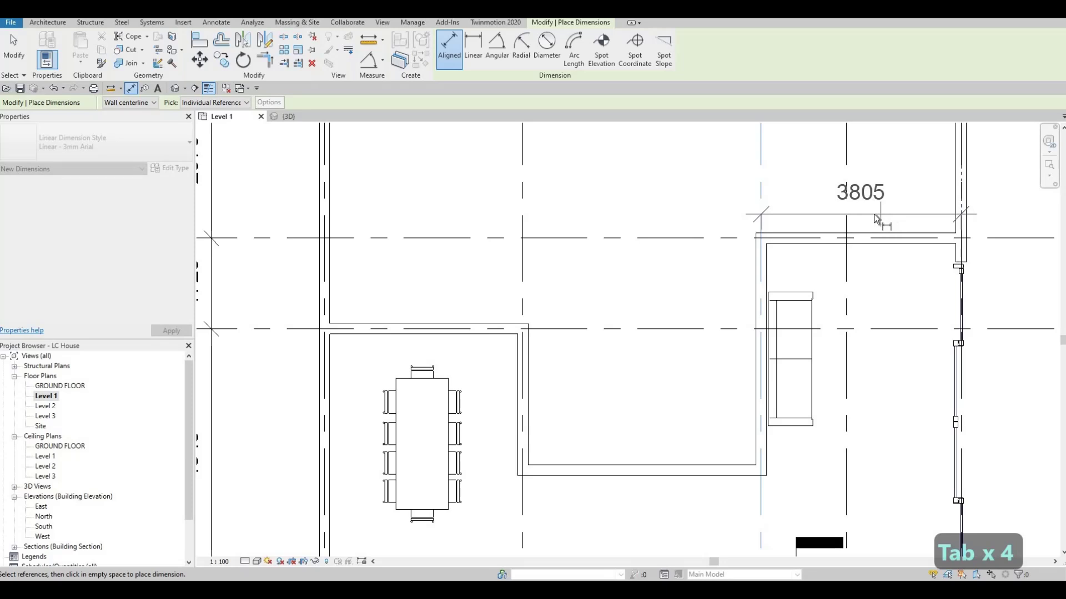
pyautogui.press('Escape')
pyautogui.press('Escape')
pyautogui.press('Escape')
# - Set the Inset of the placed sliding door to 0 and apply it
pyautogui.click(963, 304)
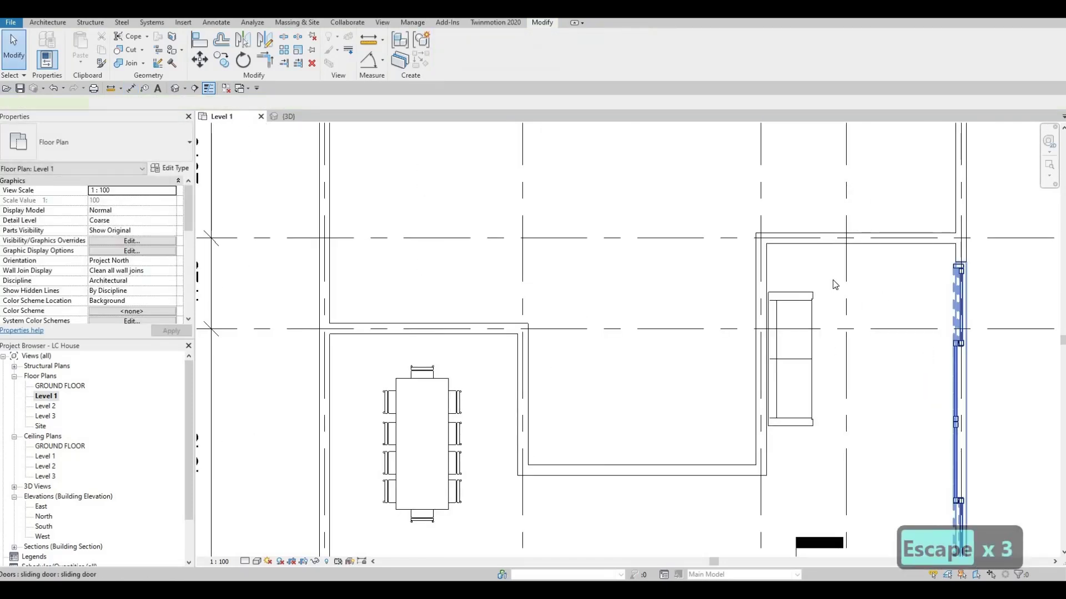
pyautogui.scroll(-3, 835, 285)
pyautogui.moveTo(749, 271); pyautogui.dragTo(646, 264, button='middle')
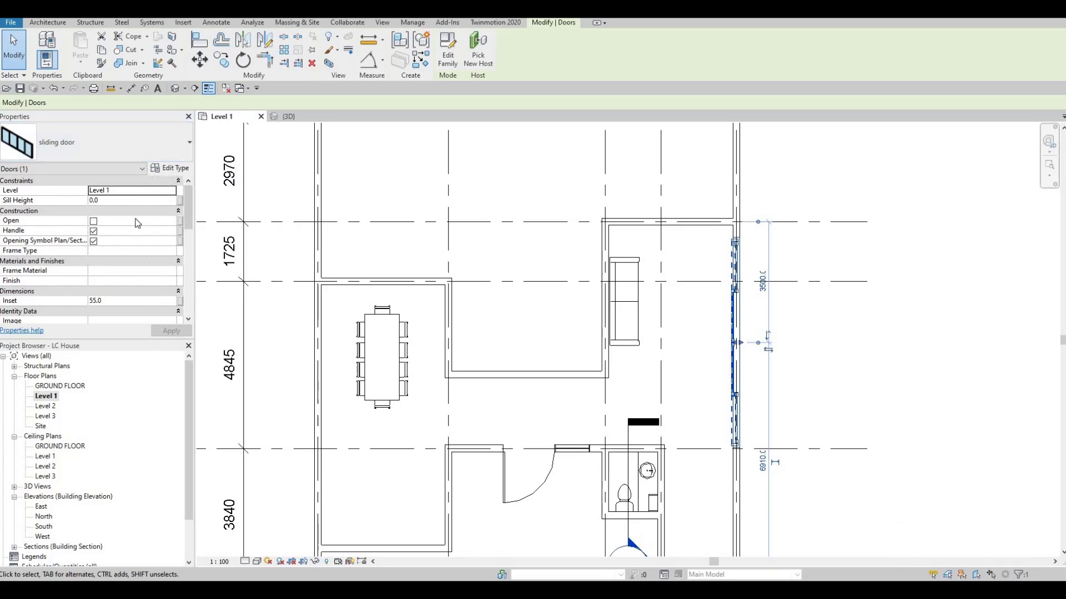
pyautogui.scroll(-4, 133, 230)
pyautogui.scroll(2, 124, 225)
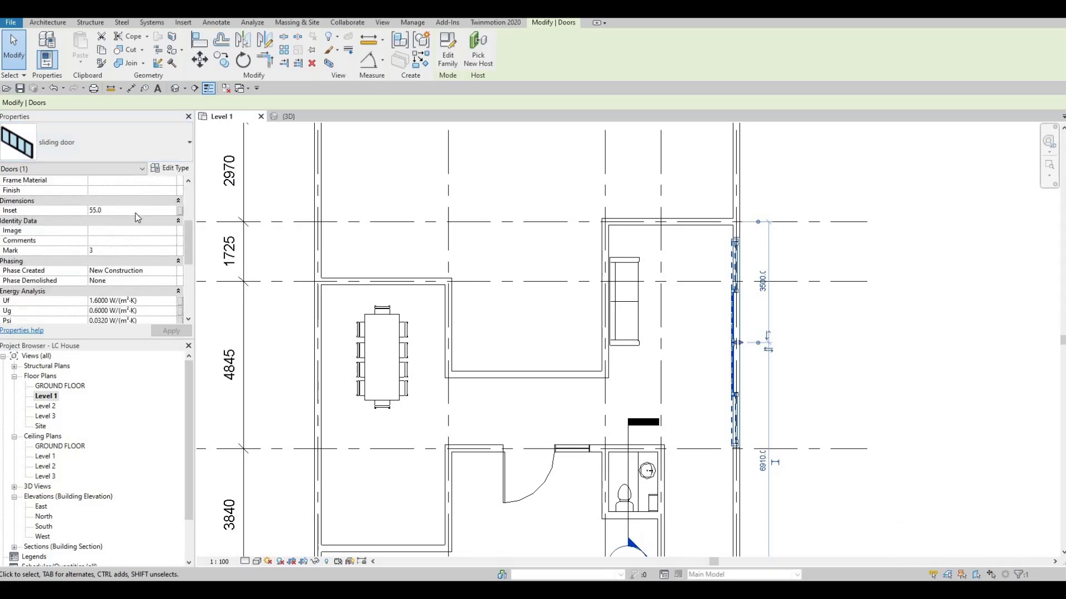
pyautogui.click(132, 211)
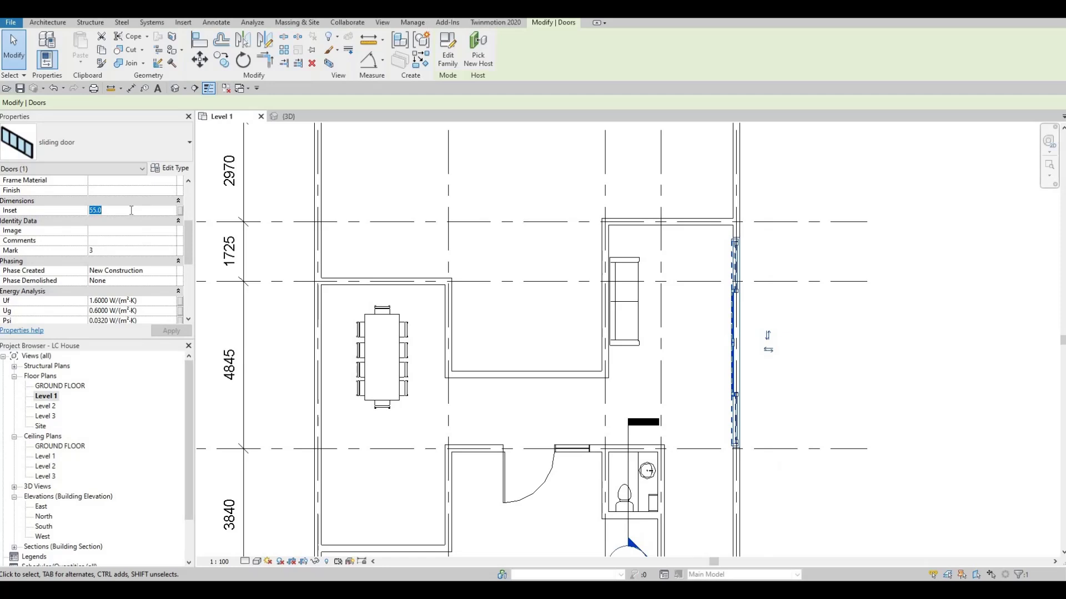
pyautogui.write('0')
pyautogui.press('Return')
pyautogui.click(167, 331)
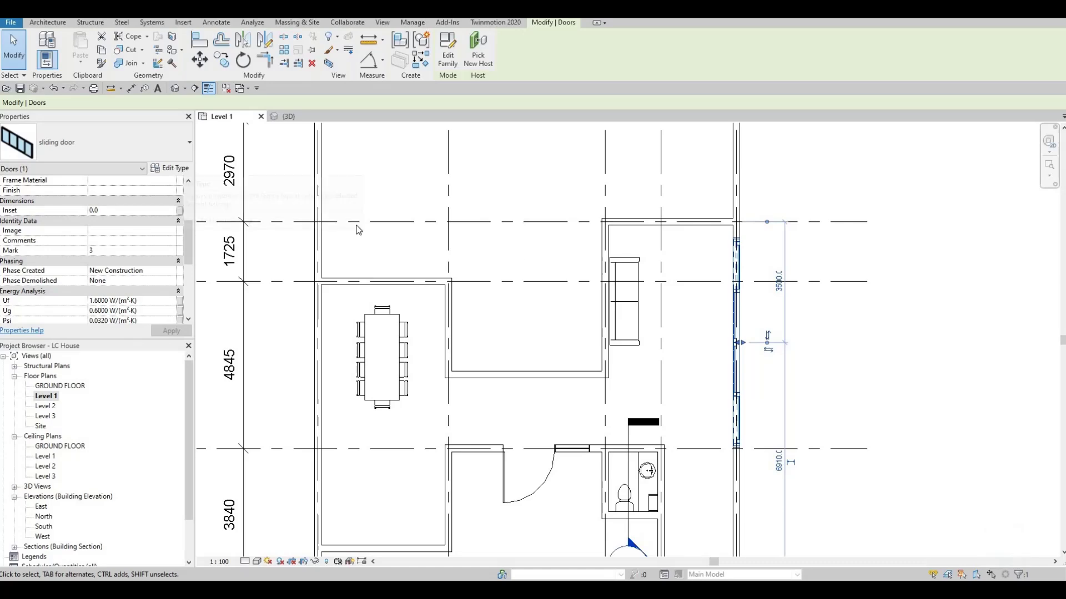
# - Set the sliding door type's Gap Top, Gap Left and Gap Right to 0
pyautogui.click(178, 169)
pyautogui.scroll(-2, 572, 321)
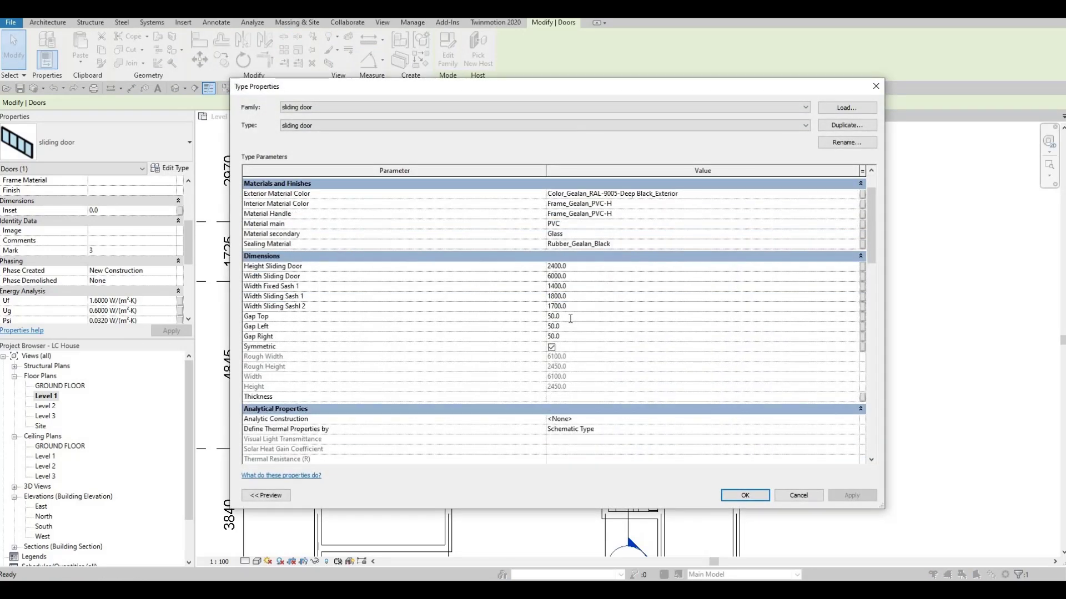
pyautogui.write('0')
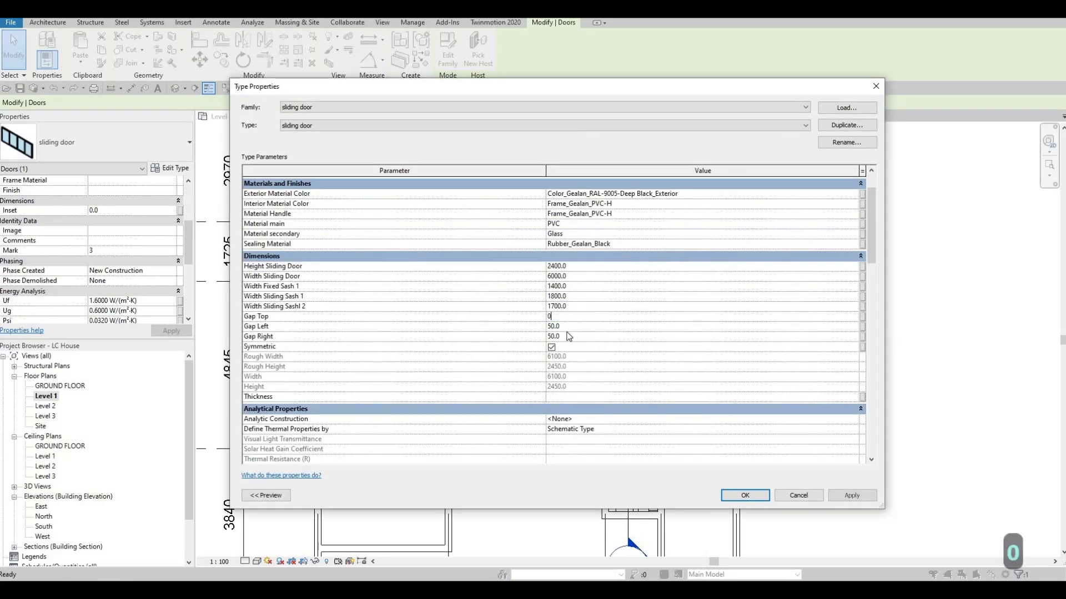
pyautogui.write('0')
pyautogui.write('0')
pyautogui.click(741, 497)
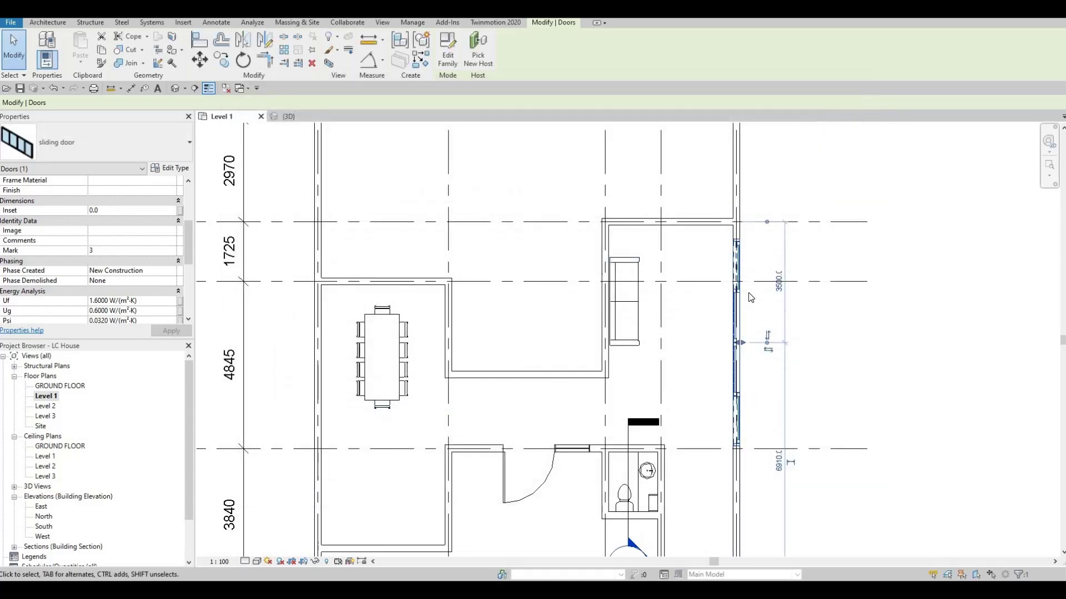
# - Duplicate the type of the placed sliding door under the name sliding door 2
pyautogui.scroll(2, 732, 319)
pyautogui.press('`')
pyautogui.press('Escape')
pyautogui.press('Escape')
pyautogui.click(746, 311)
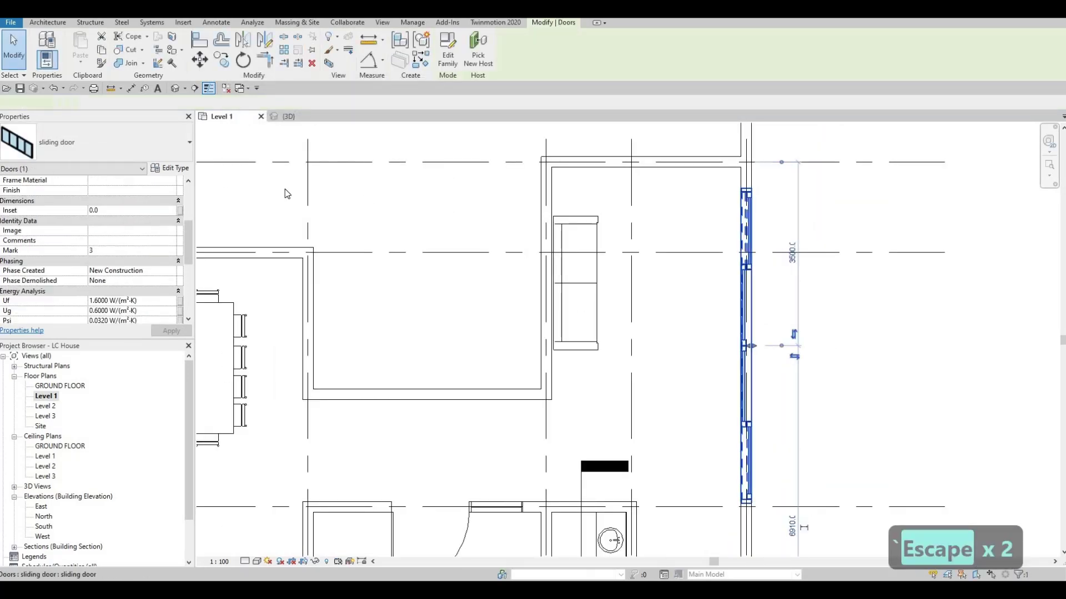
pyautogui.click(170, 168)
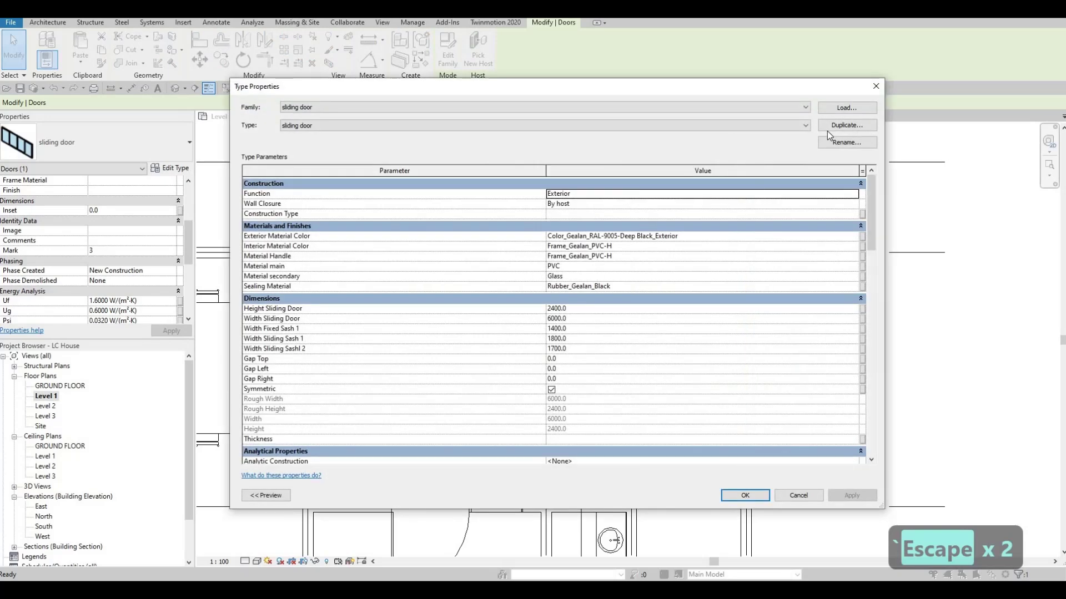
pyautogui.click(847, 126)
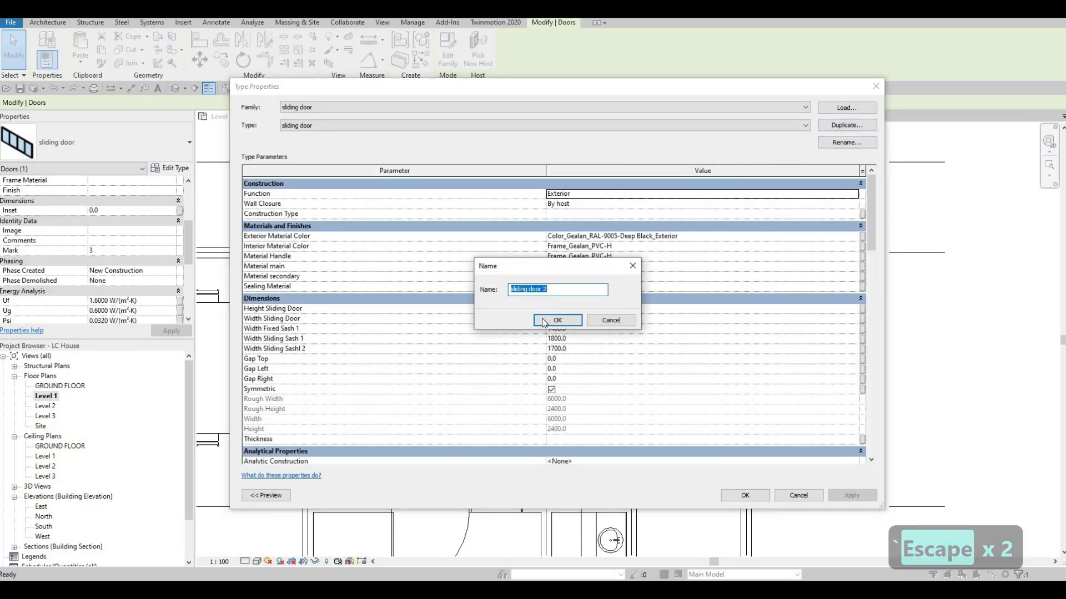
pyautogui.press('Return')
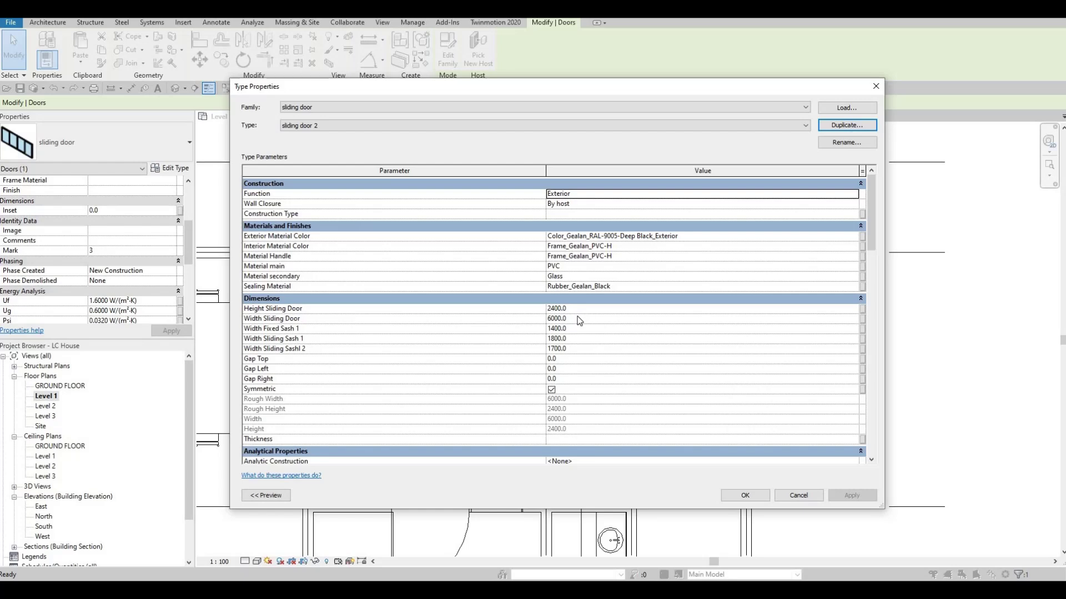
# - Set the Width Sliding Door of the sliding door 2 type to 3500 and accept the type properties
pyautogui.click(577, 321)
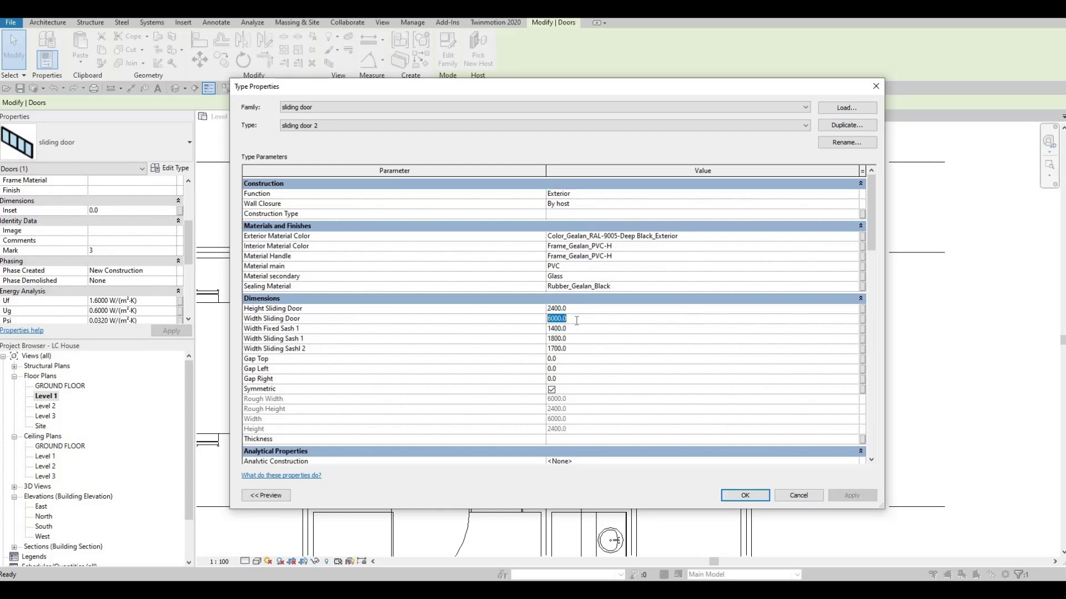
pyautogui.write('3500')
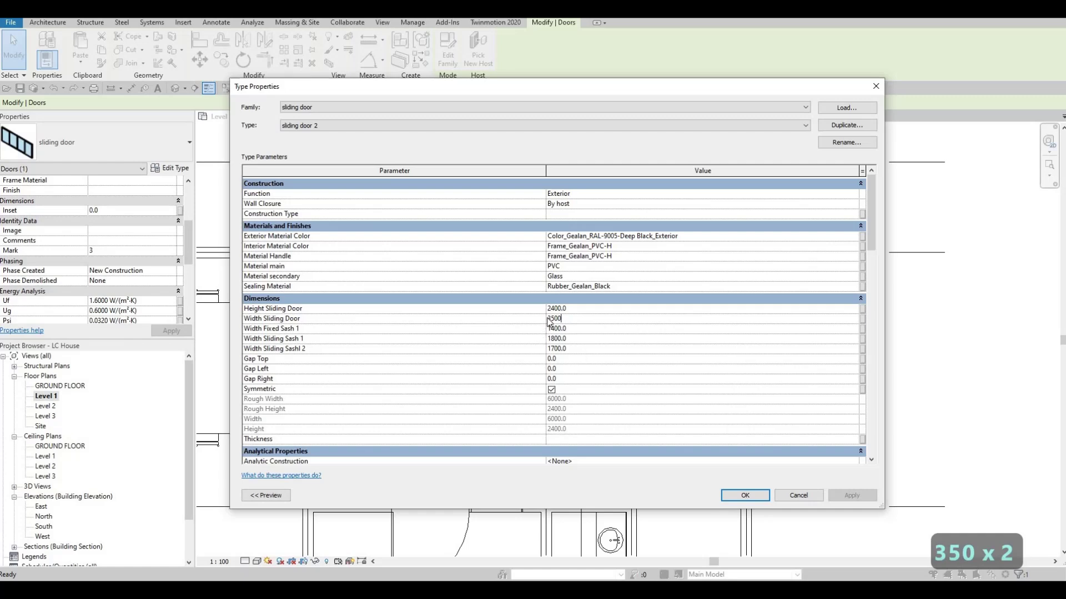
pyautogui.click(747, 494)
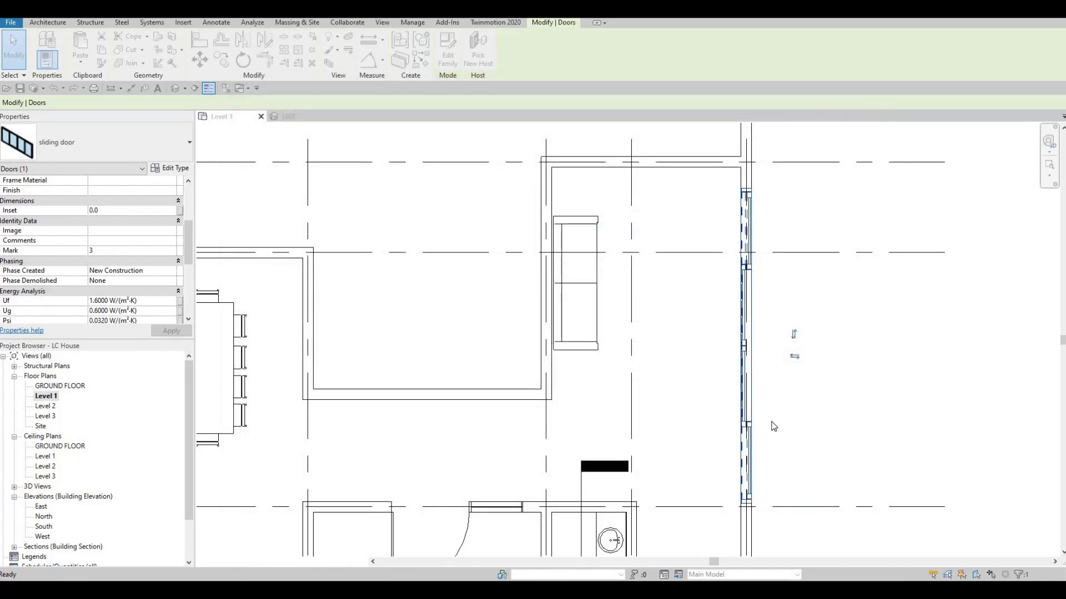
pyautogui.scroll(-2, 739, 364)
pyautogui.press('Escape')
pyautogui.press('Escape')
pyautogui.press('Escape')
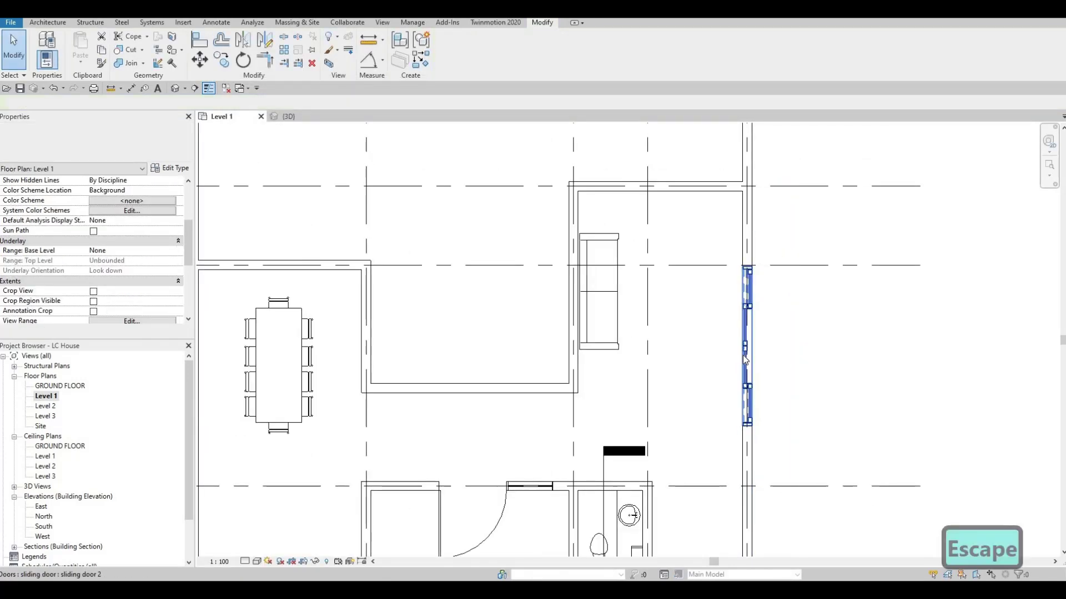
# - Place another sliding door 2, created from the existing one, centred in the wall behind the head of the dining table
pyautogui.click(746, 358)
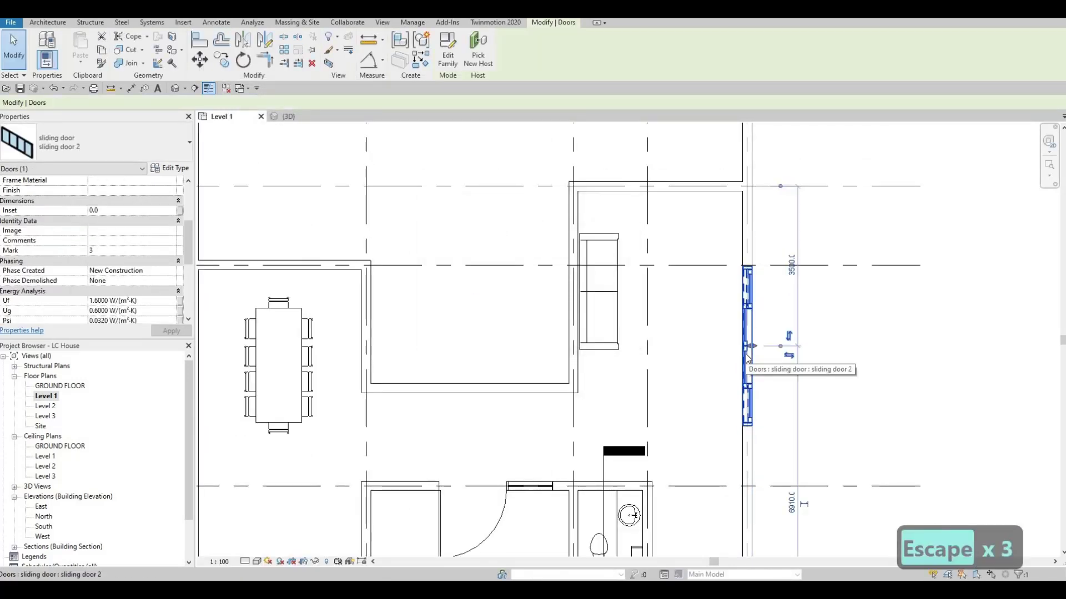
pyautogui.press('c')
pyautogui.press('s')
pyautogui.moveTo(552, 302); pyautogui.dragTo(786, 344, button='middle')
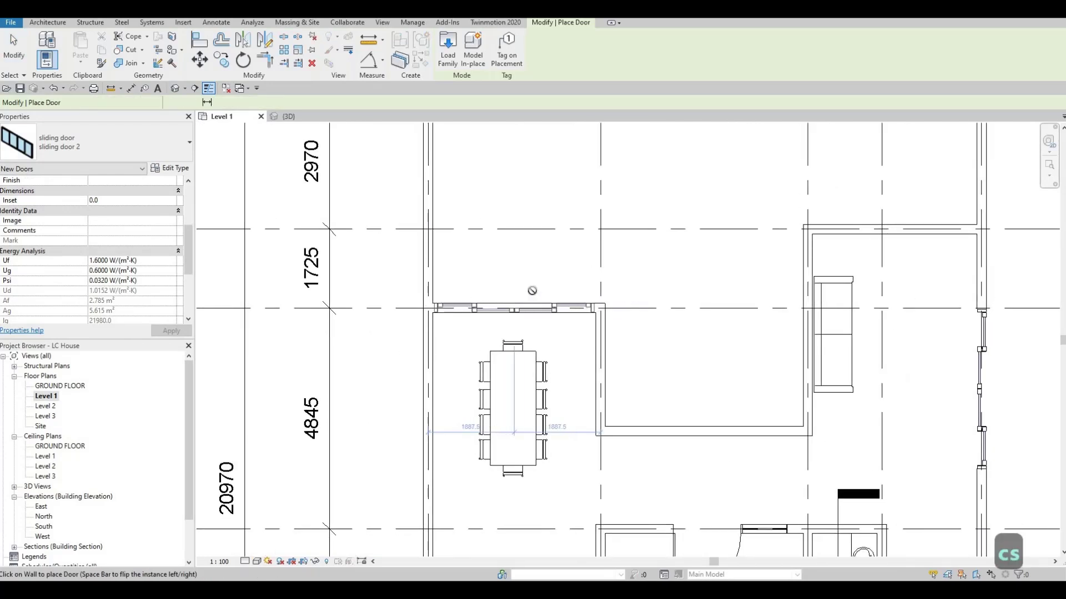
pyautogui.click(514, 305)
pyautogui.scroll(2, 507, 345)
pyautogui.press('Escape')
pyautogui.press('Escape')
pyautogui.press('Escape')
pyautogui.scroll(-2, 508, 339)
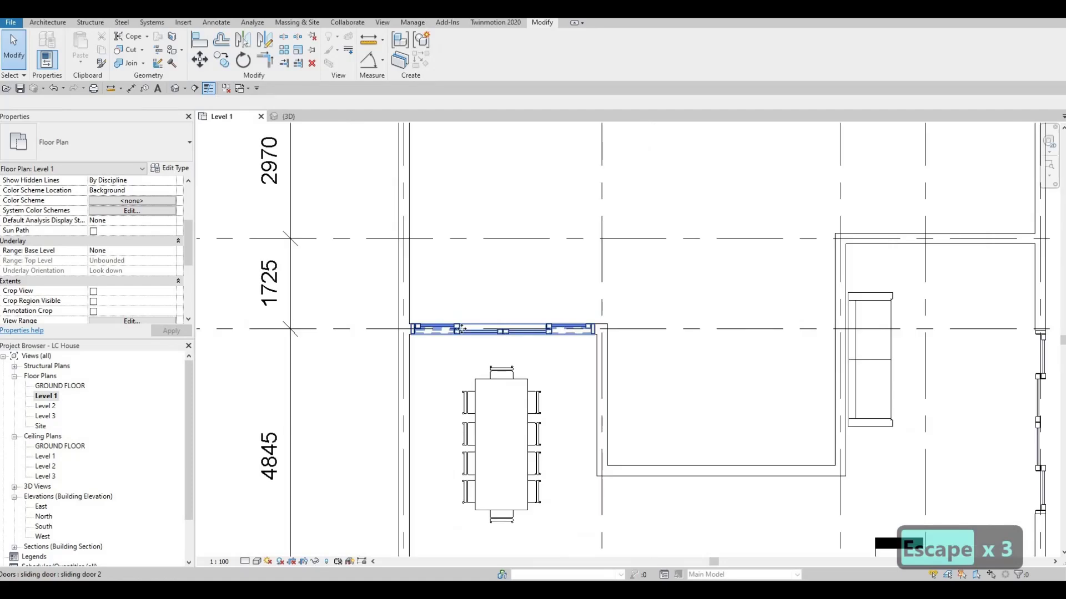
# - Turn on the Open option of the sliding door by the dining table and apply it
pyautogui.click(505, 330)
pyautogui.scroll(3, 97, 248)
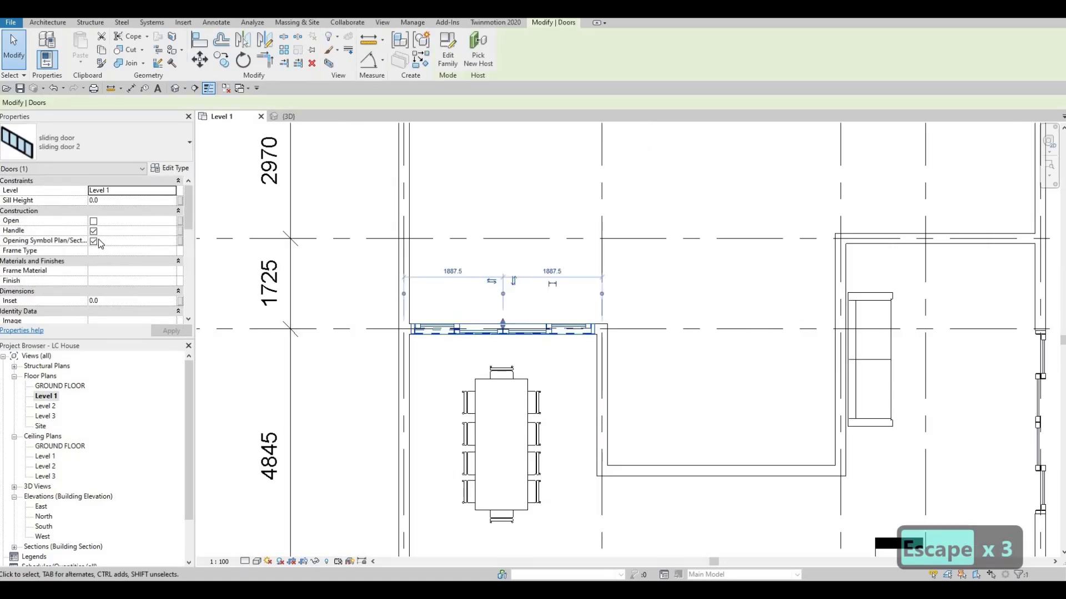
pyautogui.click(169, 331)
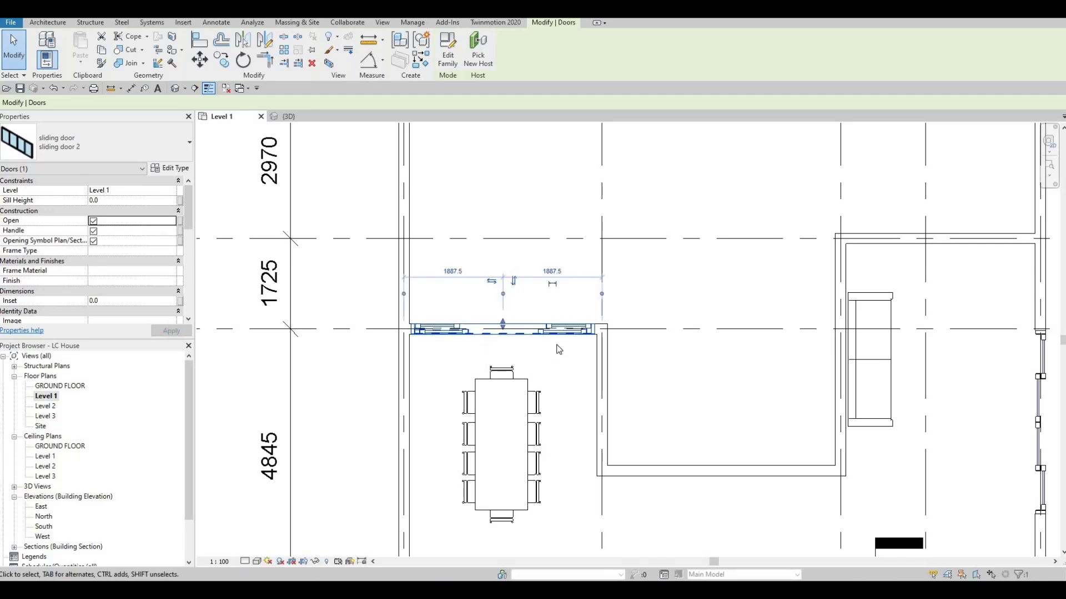
pyautogui.scroll(-2, 534, 327)
pyautogui.press('Escape')
pyautogui.press('Escape')
pyautogui.scroll(5, 524, 348)
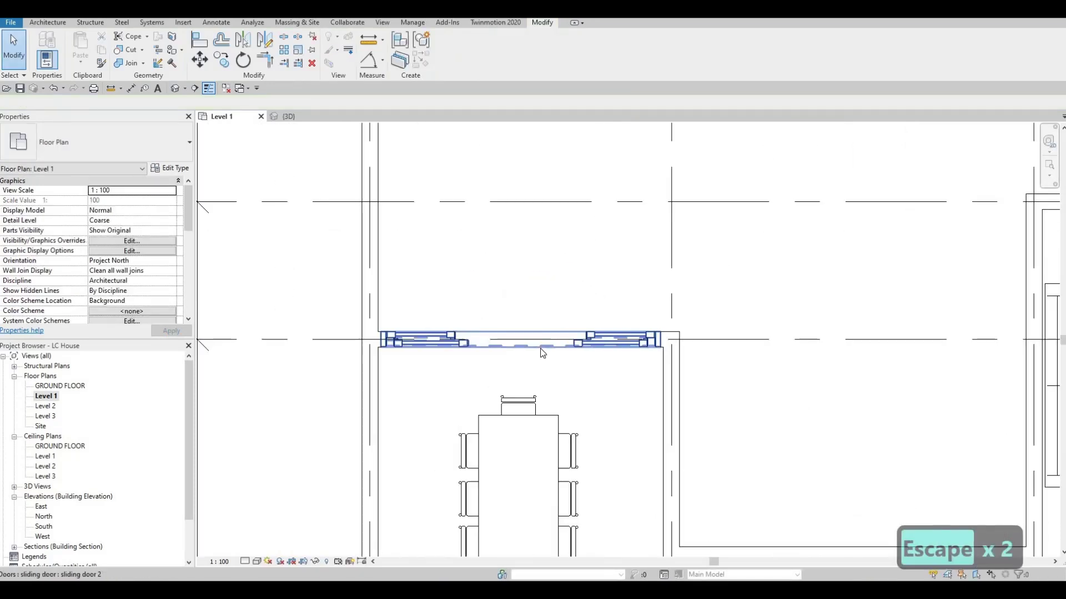
# - Switch the Open option of the dining room's sliding door off and back on, applying the change
pyautogui.click(524, 348)
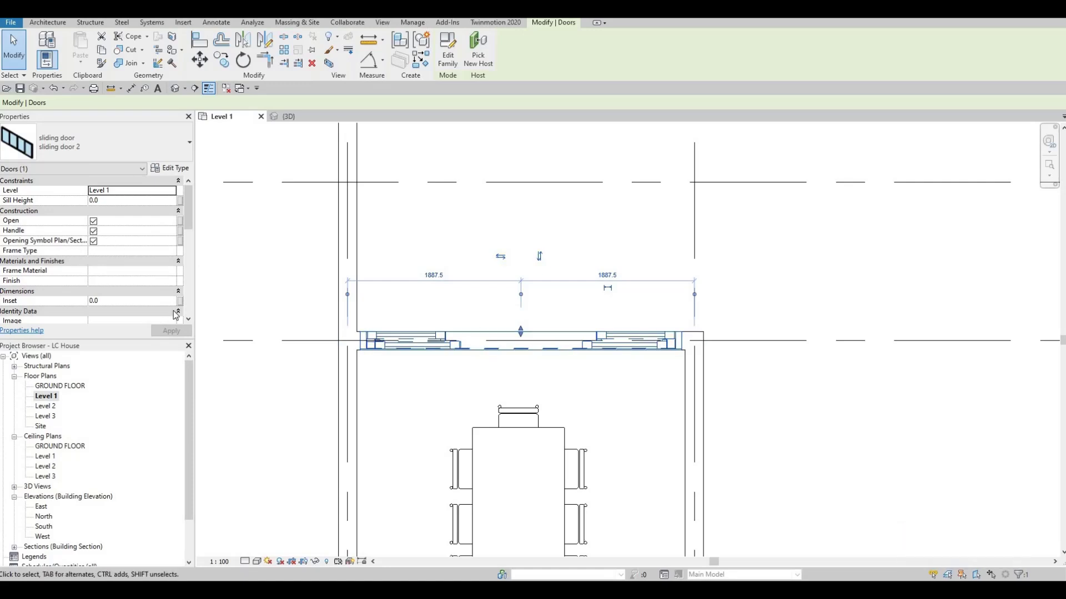
pyautogui.click(93, 221)
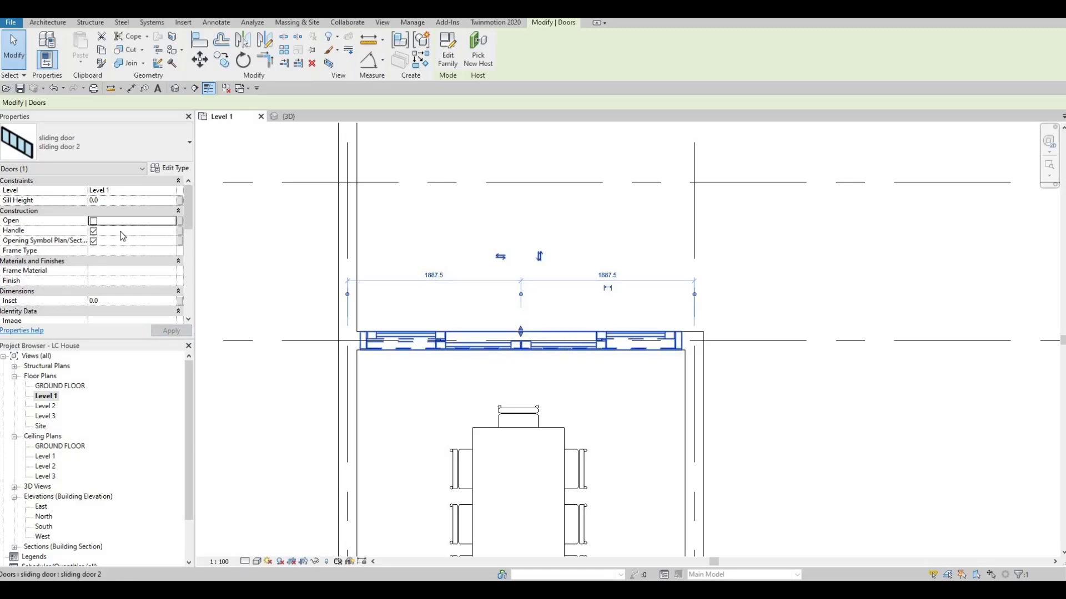
pyautogui.click(172, 331)
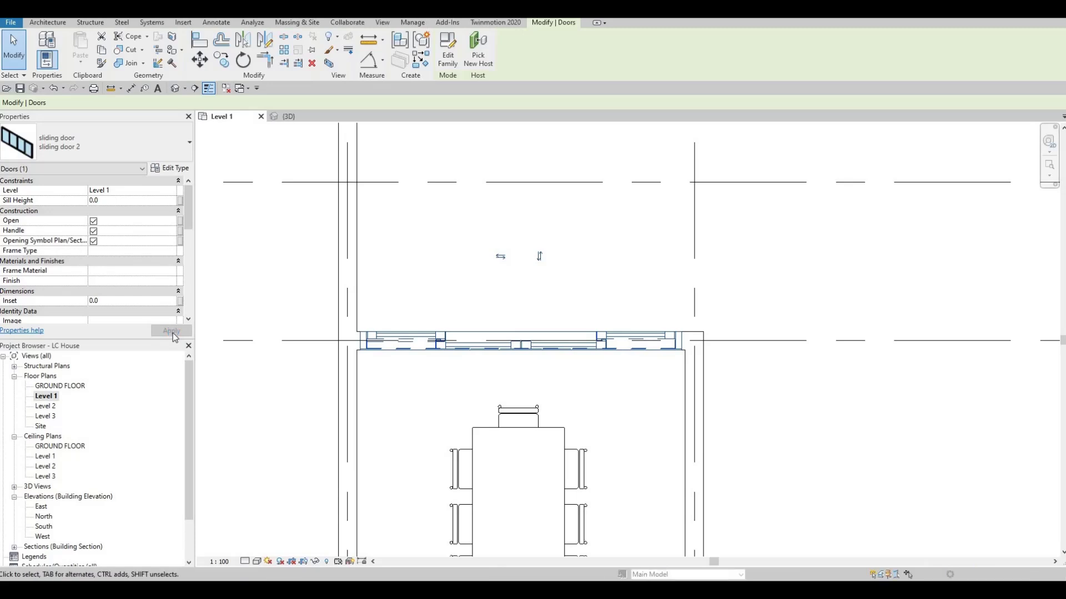
pyautogui.scroll(-2, 472, 318)
pyautogui.press('Escape')
pyautogui.moveTo(576, 328); pyautogui.dragTo(476, 298, button='middle')
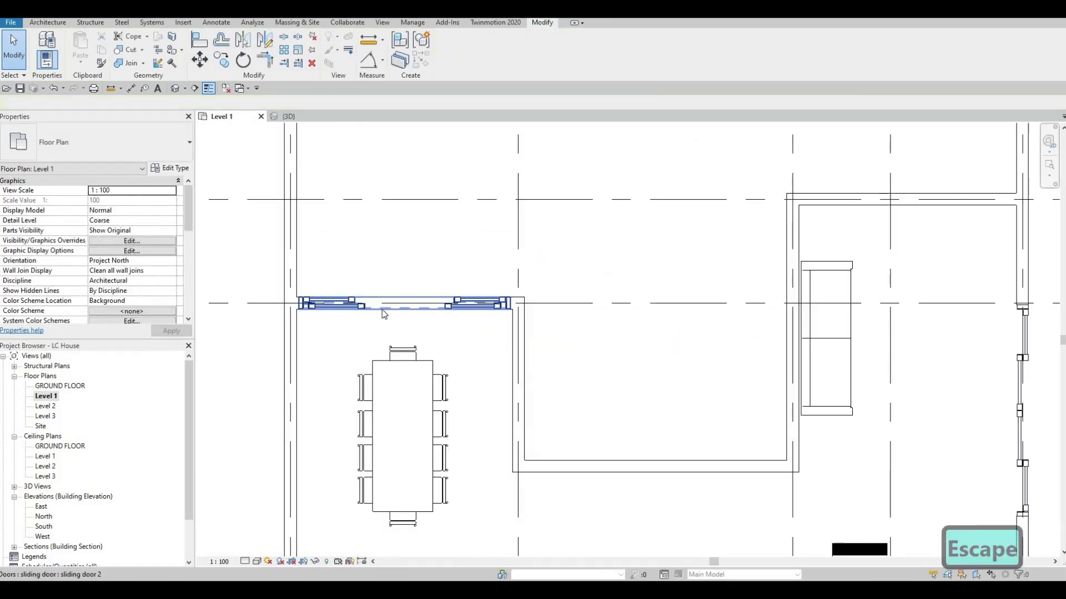
# - Duplicate the type of the sliding door in the exterior side wall as sliding door 3 and set its Width Sliding Door to 3700
pyautogui.scroll(-2, 371, 312)
pyautogui.moveTo(629, 331)
pyautogui.mouseDown(button='middle')
pyautogui.moveTo(658, 330)
pyautogui.moveTo(641, 331)
pyautogui.mouseUp(button='middle')
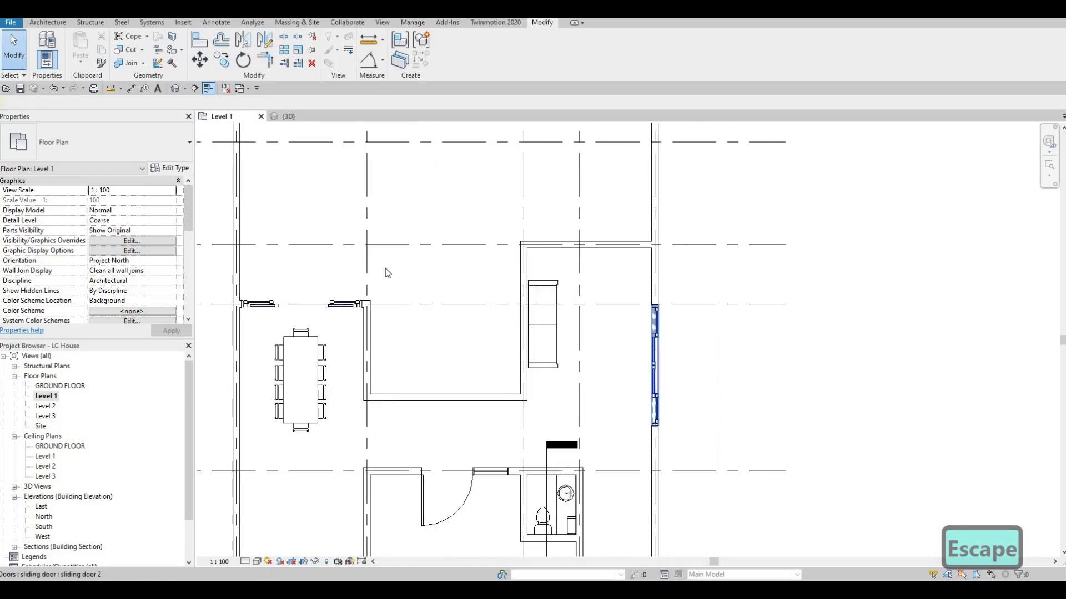
pyautogui.click(655, 345)
pyautogui.click(169, 168)
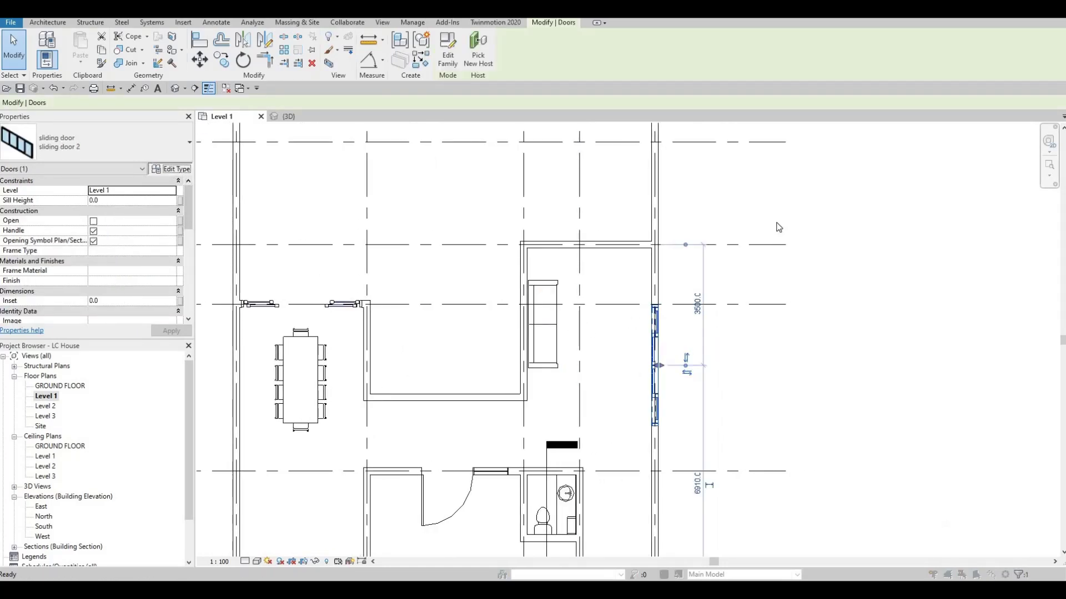
pyautogui.hotkey('alt', 'd')
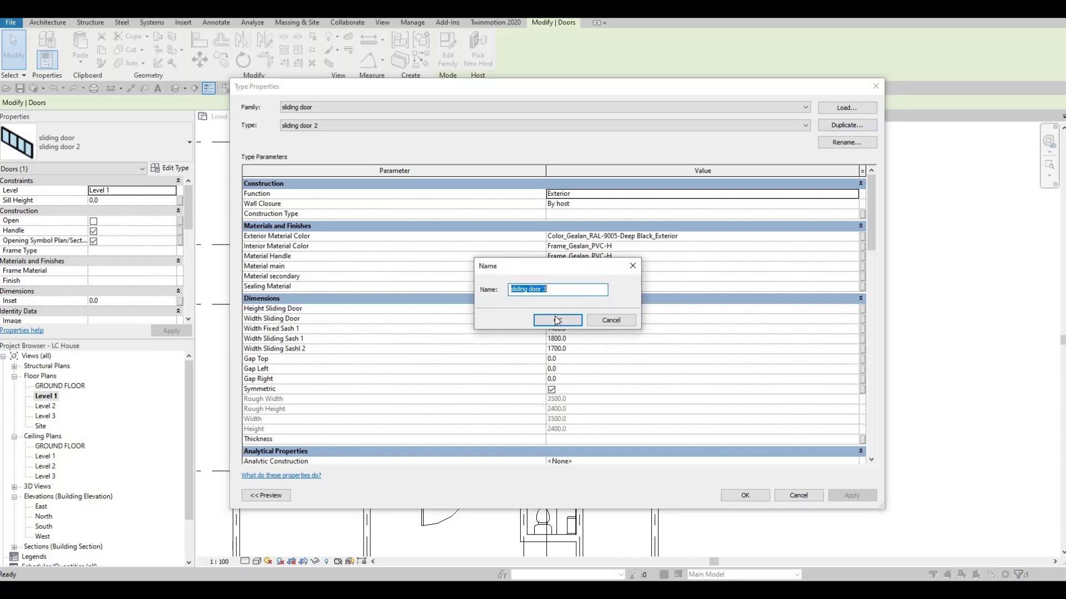
pyautogui.click(576, 320)
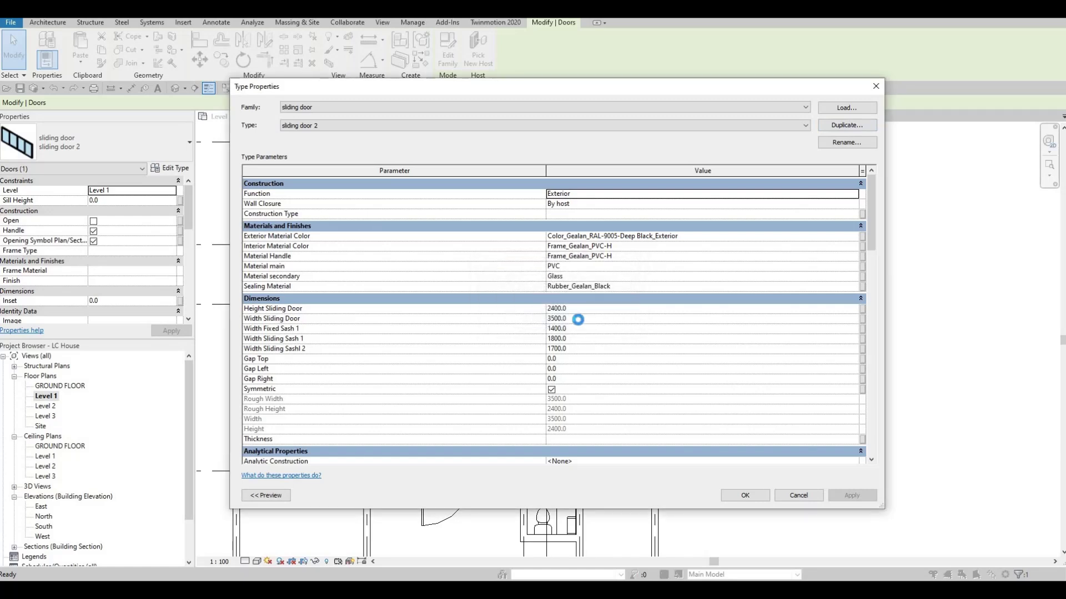
pyautogui.click(579, 320)
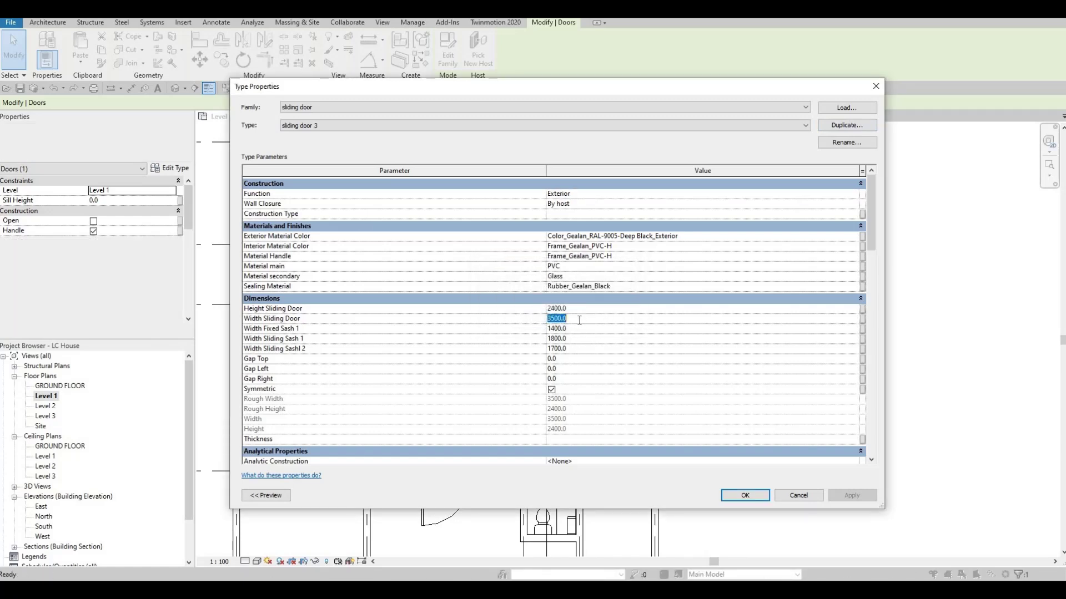
pyautogui.write('3700')
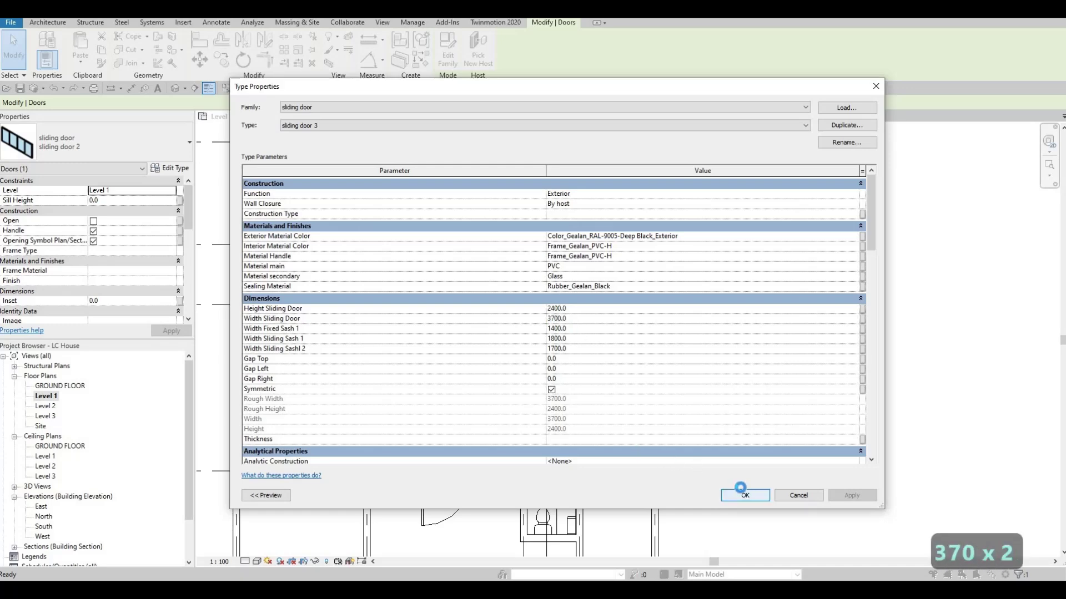
pyautogui.click(745, 495)
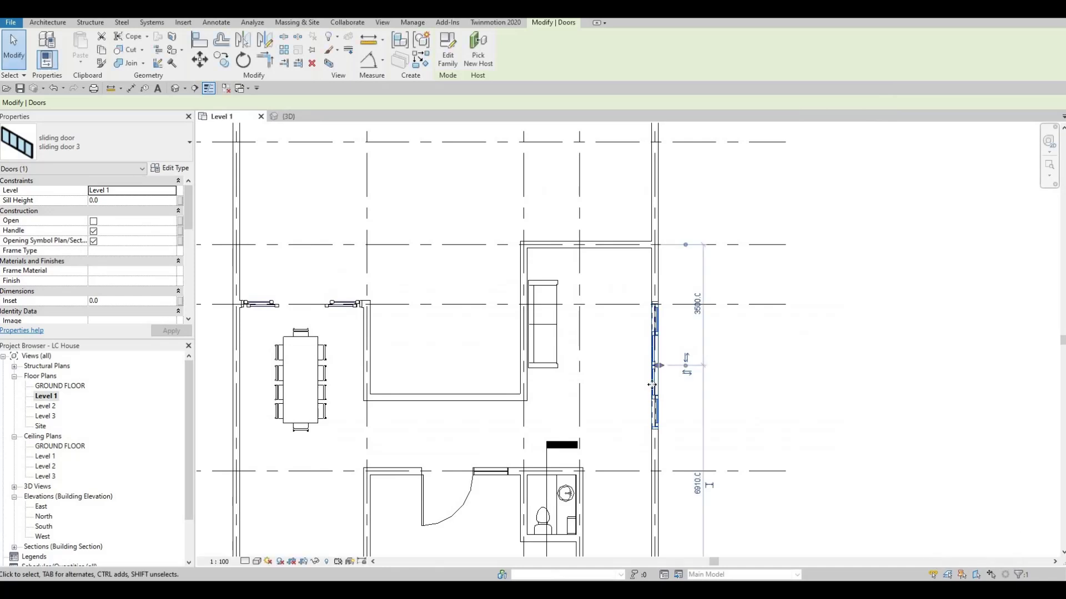
pyautogui.press('Escape')
# - Rehost the sliding door 3 to the short wall beyond the end of the sofa, centred between the side walls
pyautogui.click(657, 387)
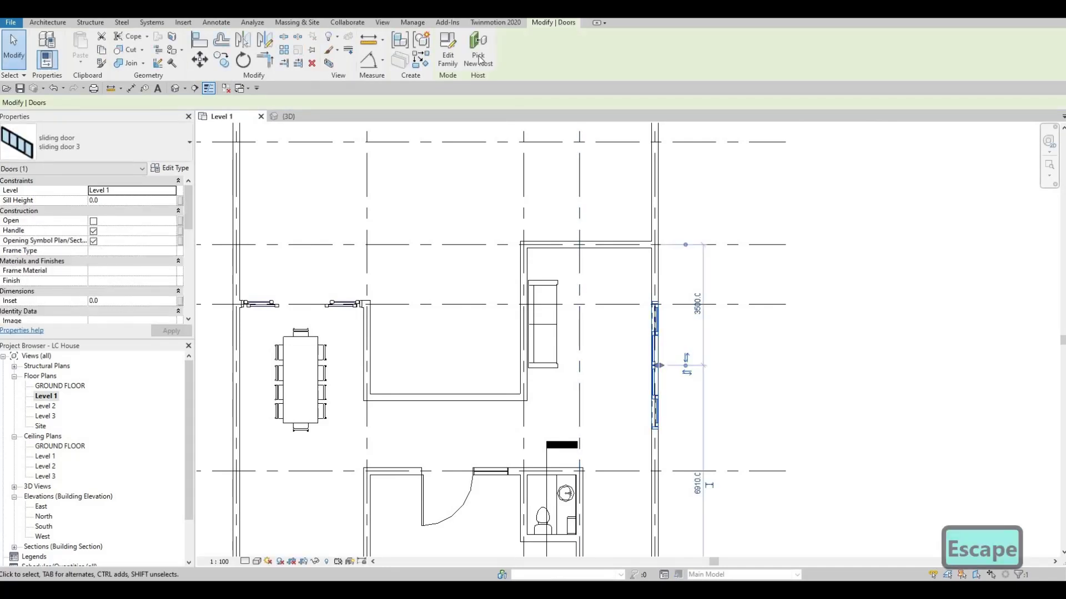
pyautogui.click(480, 60)
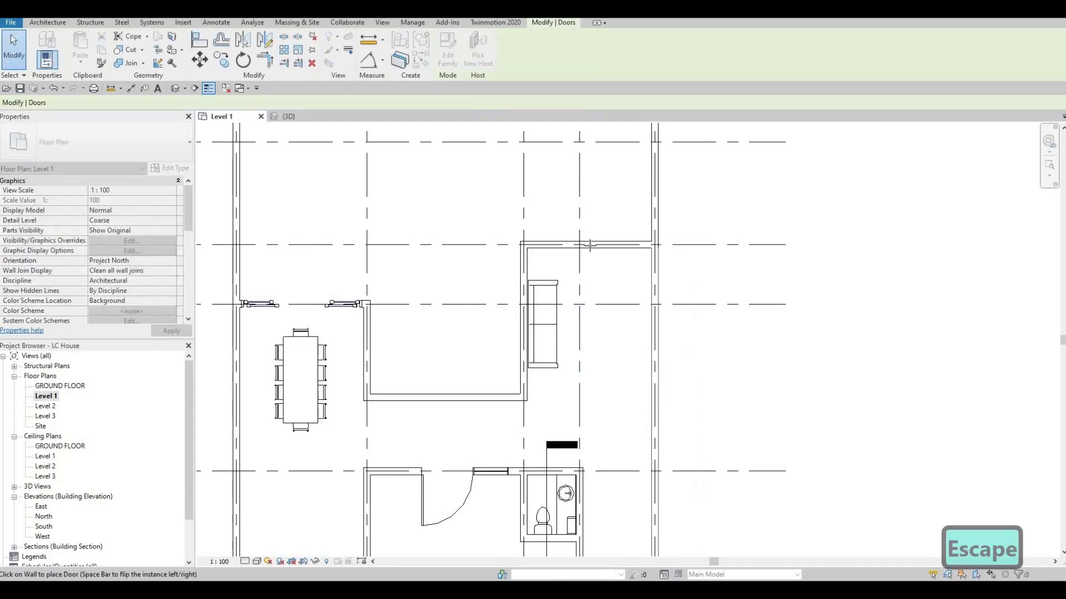
pyautogui.scroll(3, 589, 245)
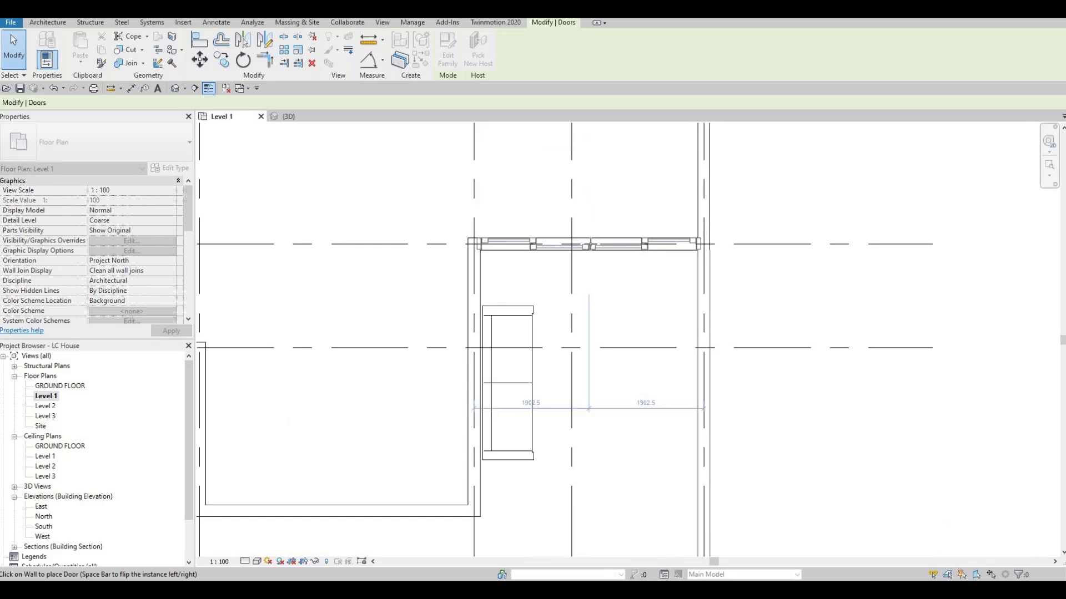
pyautogui.click(591, 248)
pyautogui.scroll(2, 610, 244)
pyautogui.press('Escape')
pyautogui.press('Escape')
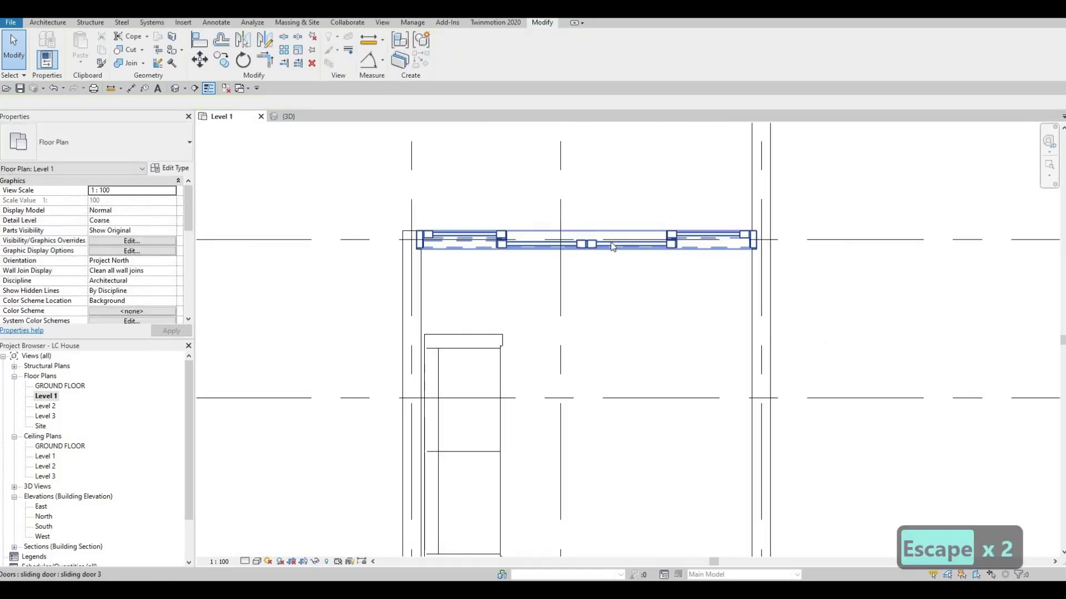
# - Set the Width Sliding Door of the sliding door 3 type to 3650 and apply it
pyautogui.click(577, 233)
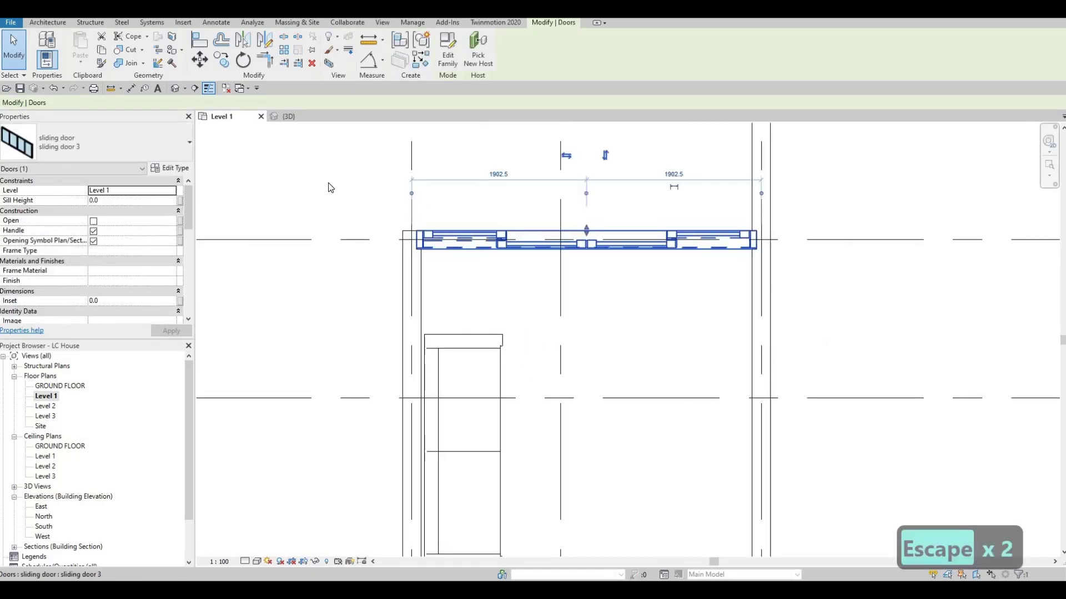
pyautogui.click(178, 169)
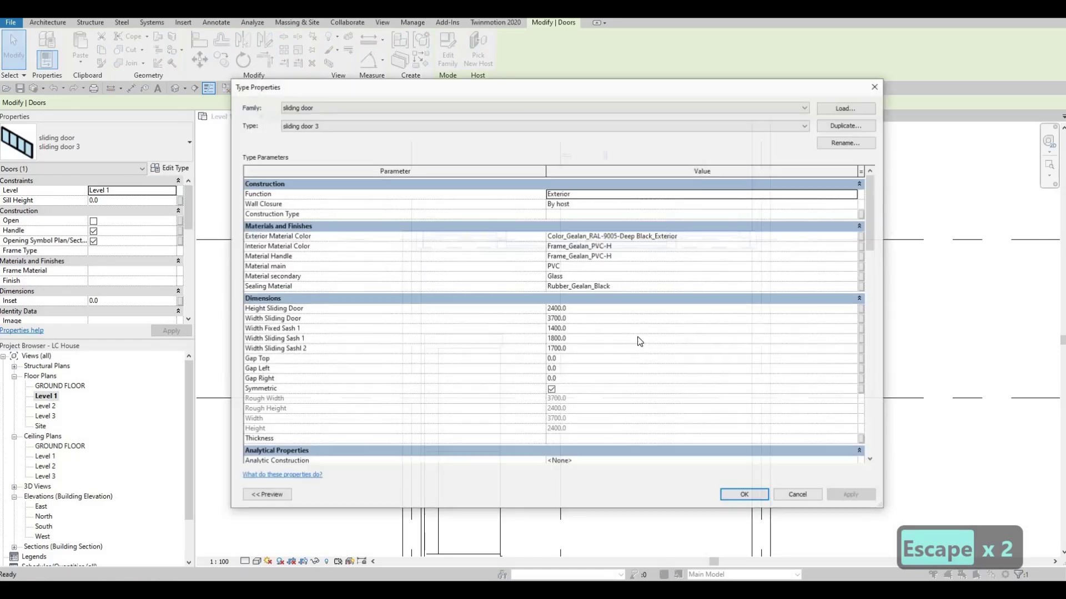
pyautogui.click(591, 319)
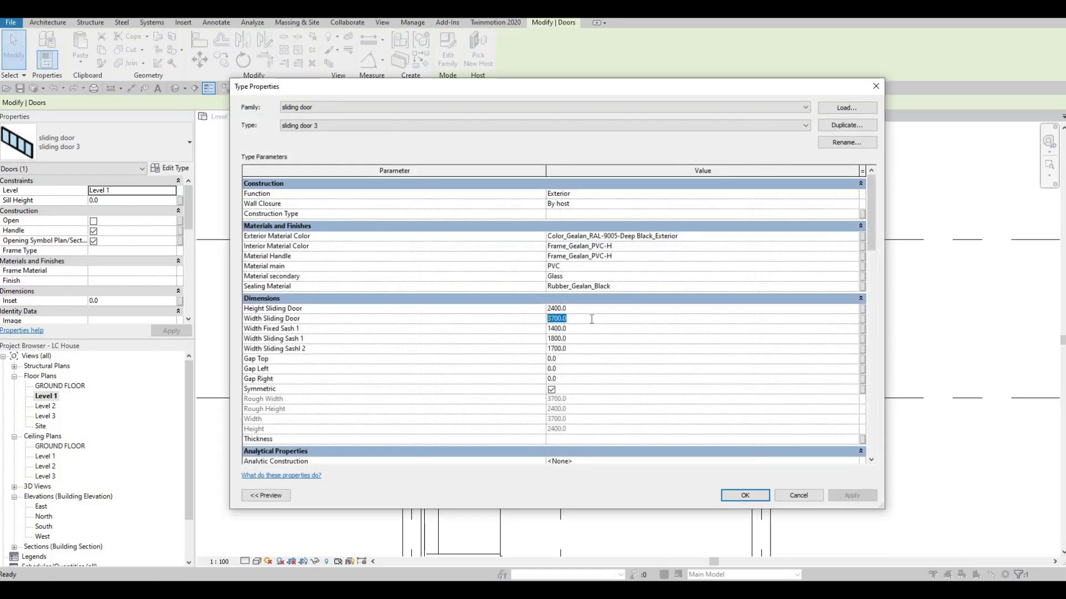
pyautogui.write('650')
pyautogui.press('Left')
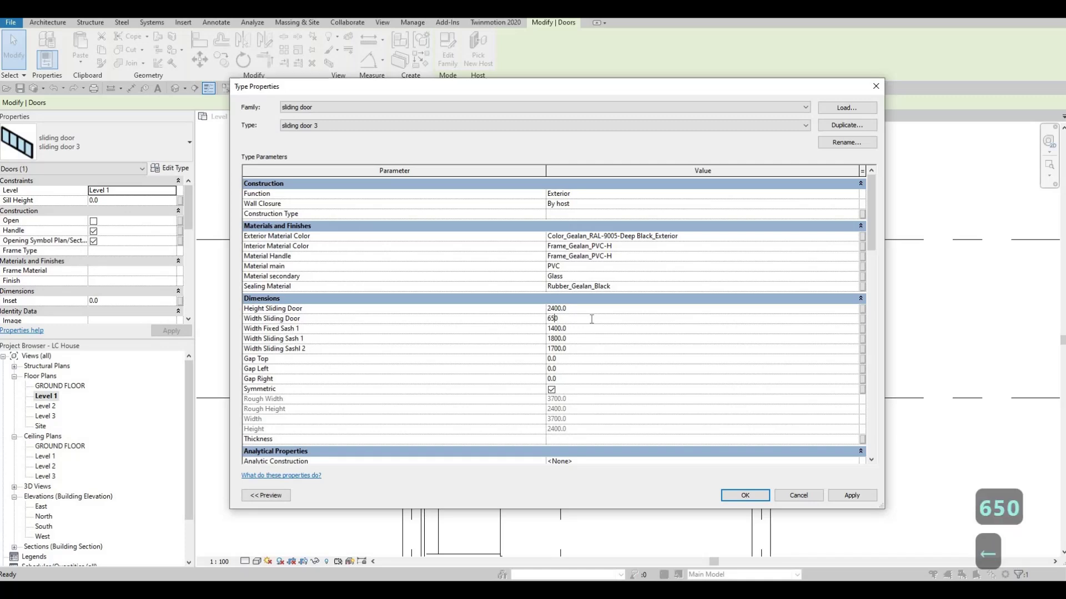
pyautogui.press('Left')
pyautogui.press('Left')
pyautogui.write('3')
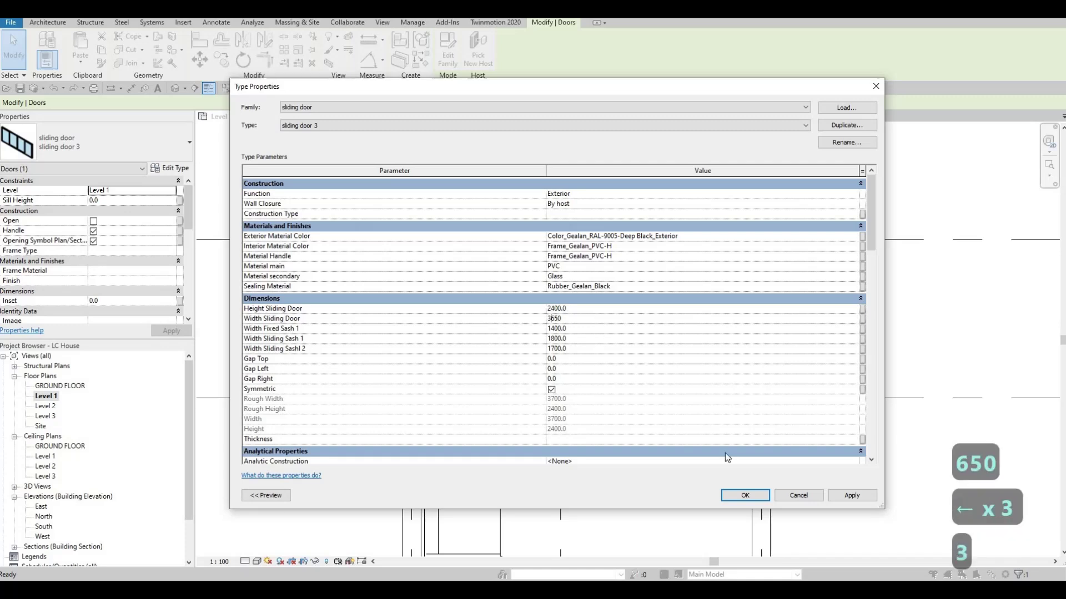
pyautogui.click(849, 497)
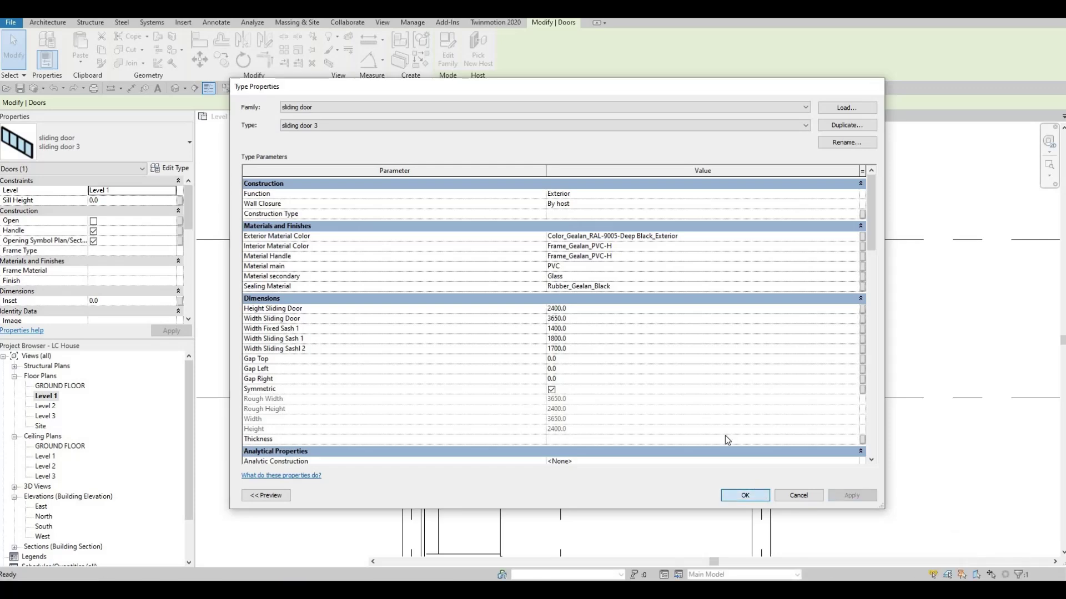
pyautogui.press('Return')
pyautogui.press('Escape')
# - Turn on the Open option of the sliding door in the sofa room and apply it
pyautogui.click(598, 292)
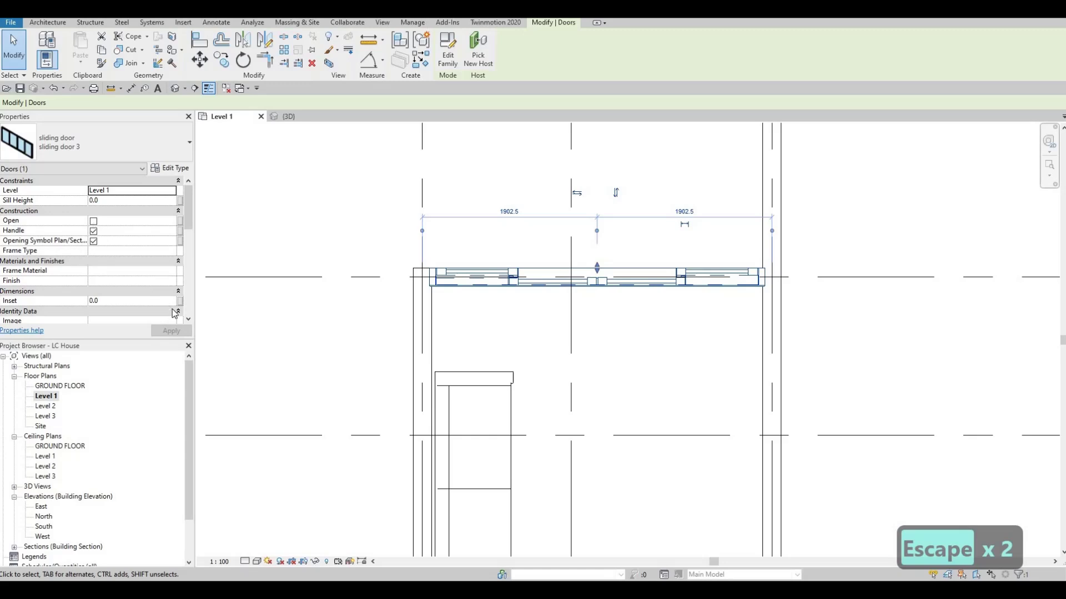
pyautogui.click(93, 221)
pyautogui.click(171, 332)
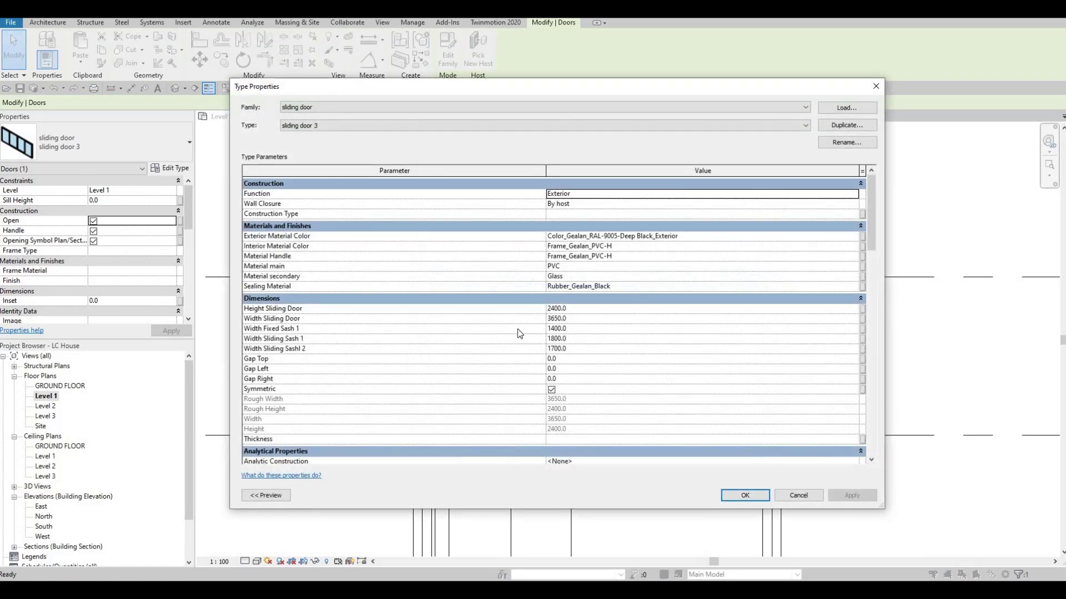
# - Set the Width Sliding Door of the sliding door 3 type to 3600, apply it and clear the selection
pyautogui.click(578, 322)
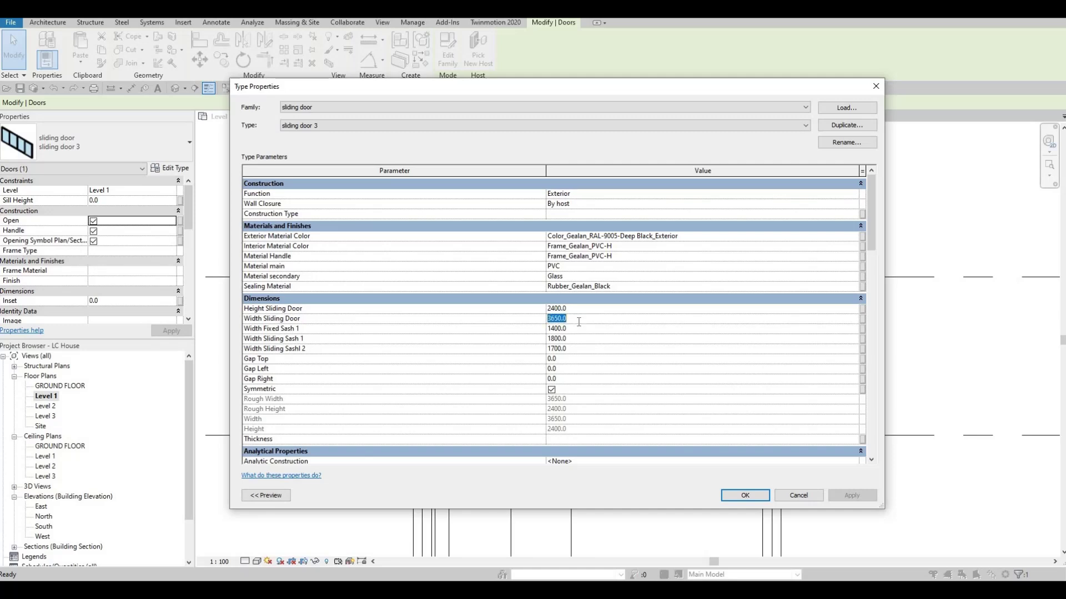
pyautogui.write('3600')
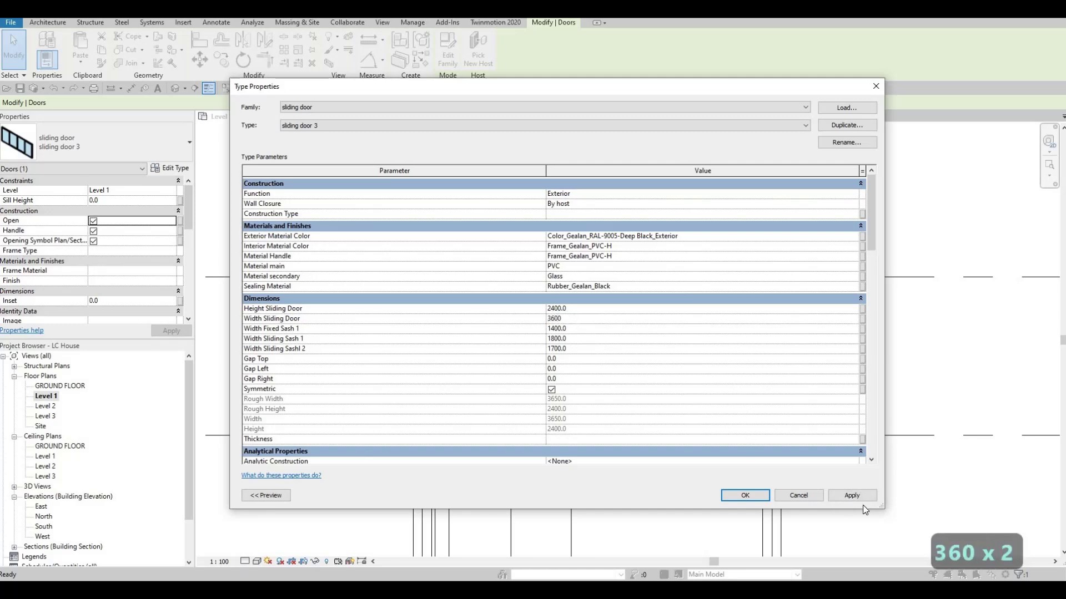
pyautogui.click(763, 498)
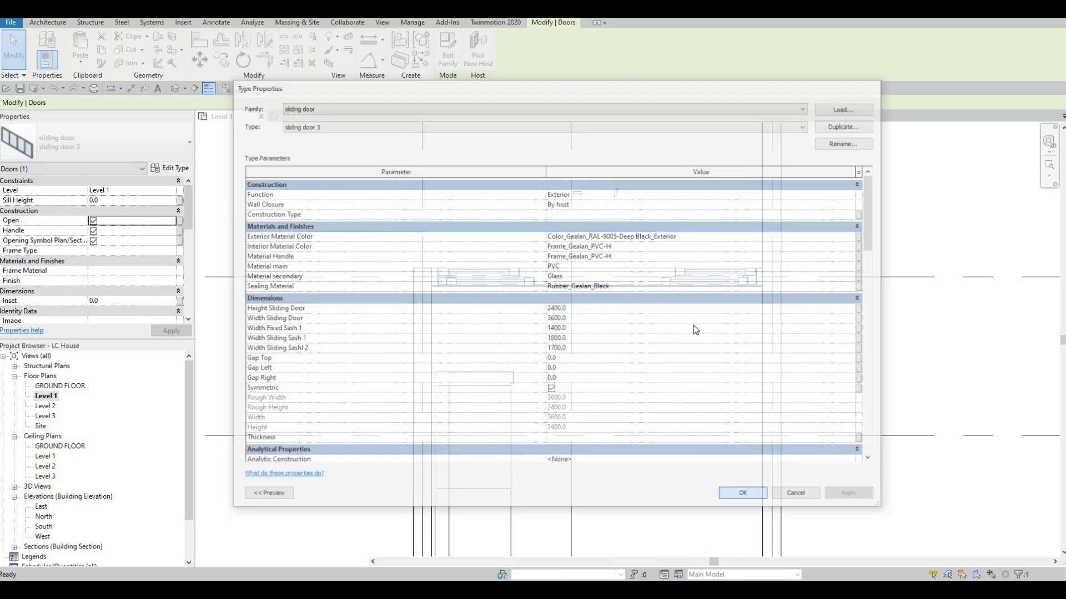
pyautogui.press('Escape')
pyautogui.press('Escape')
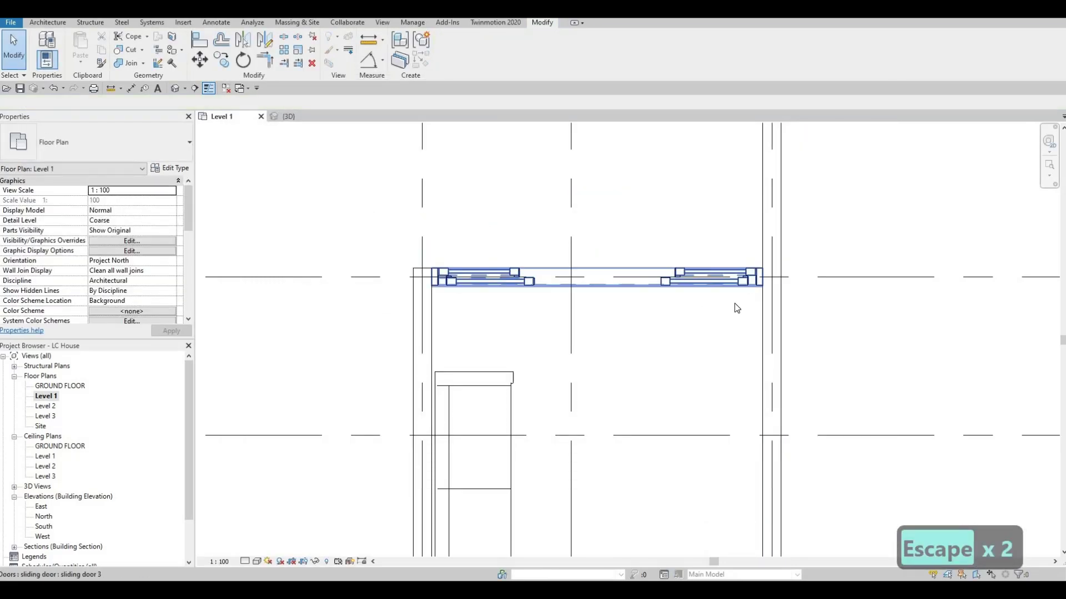
# - Examine how both ends of the sofa room's sliding door meet the side walls, and review the surrounding plan
pyautogui.scroll(5, 734, 305)
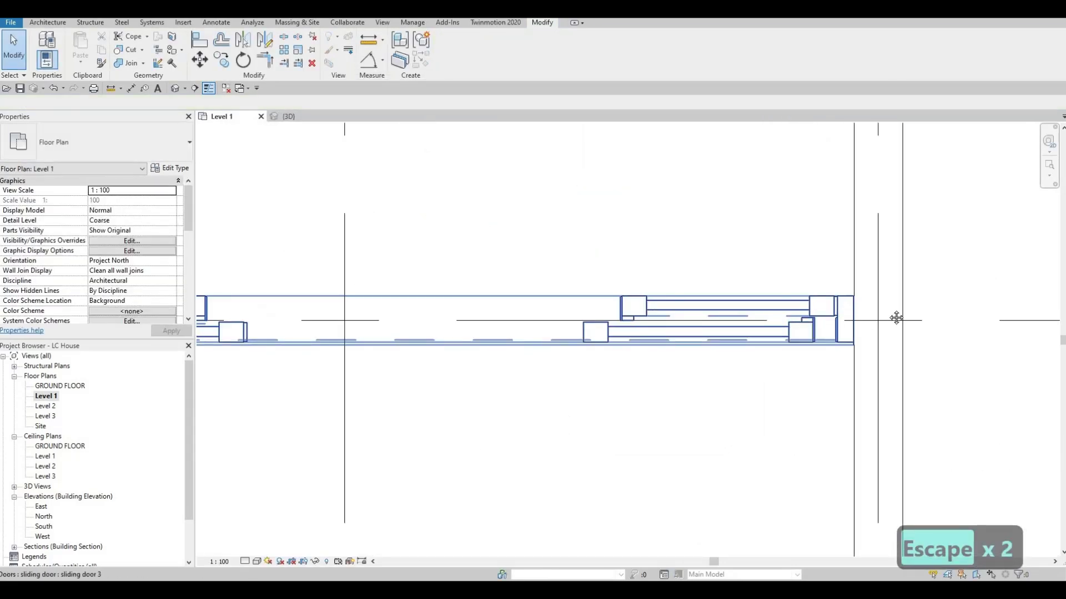
pyautogui.moveTo(896, 317); pyautogui.dragTo(632, 331, button='middle')
pyautogui.scroll(5, 404, 333)
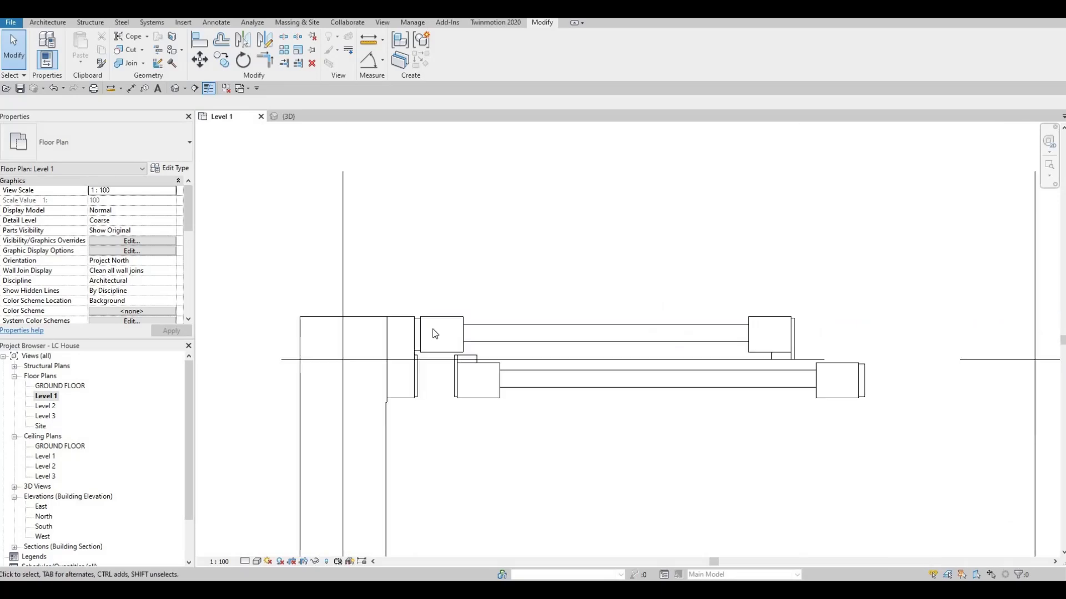
pyautogui.scroll(-5, 435, 334)
pyautogui.press('Escape')
pyautogui.press('Escape')
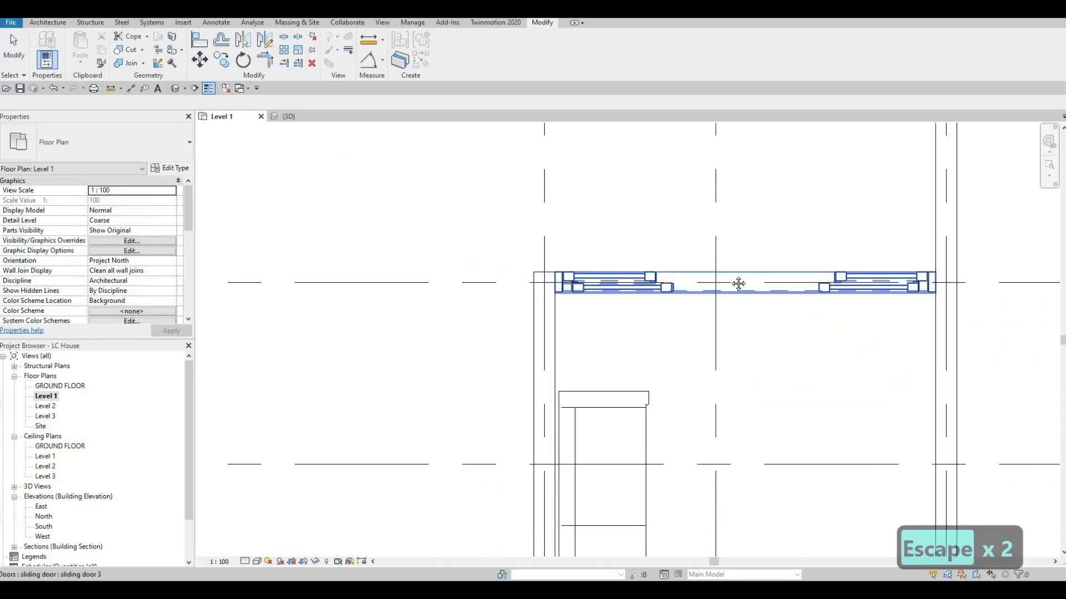
pyautogui.scroll(-5, 738, 284)
pyautogui.scroll(-2, 782, 308)
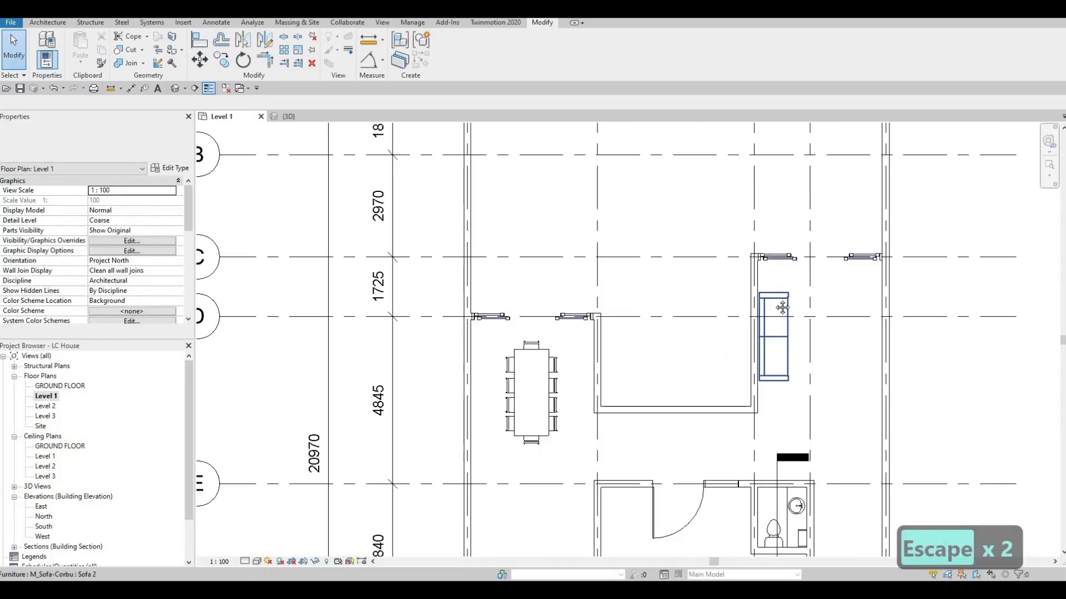
pyautogui.press('Escape')
pyautogui.press('Escape')
pyautogui.scroll(-2, 740, 330)
pyautogui.moveTo(709, 379); pyautogui.dragTo(718, 326, button='middle')
pyautogui.moveTo(762, 365); pyautogui.dragTo(689, 322, button='middle')
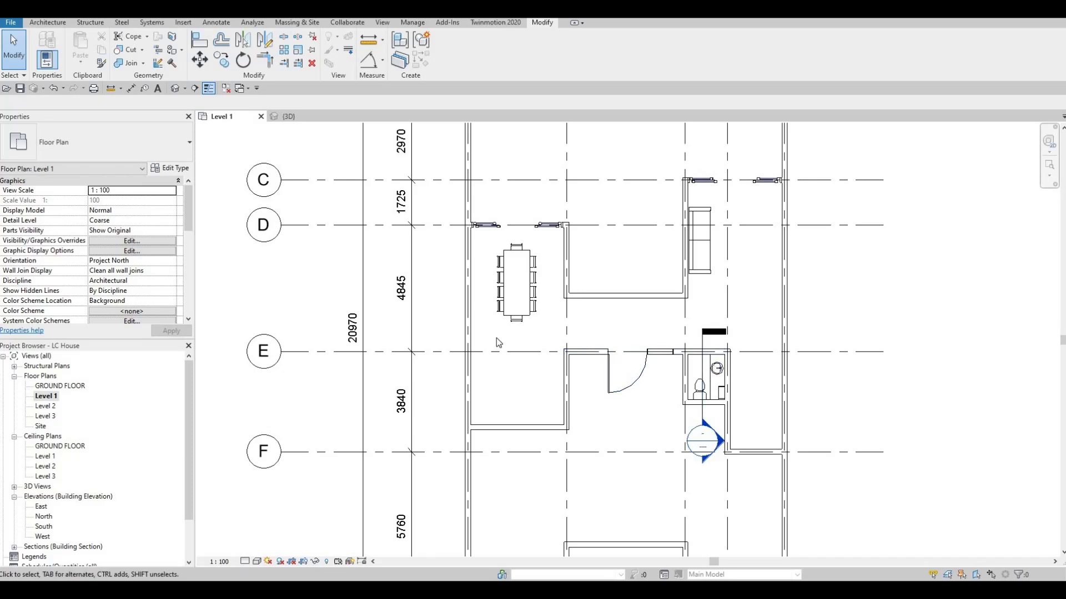
# - Choose the M_Door-Interior-Single-3_Panel_Vert-Wood family from the Residential doors of the metric library for loading
pyautogui.click(183, 22)
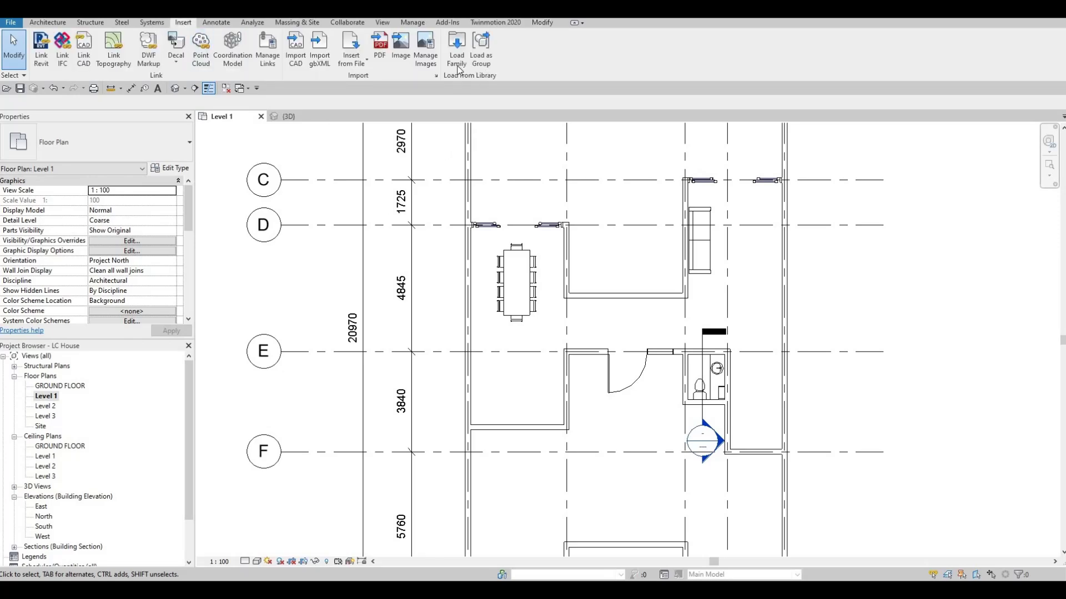
pyautogui.click(456, 47)
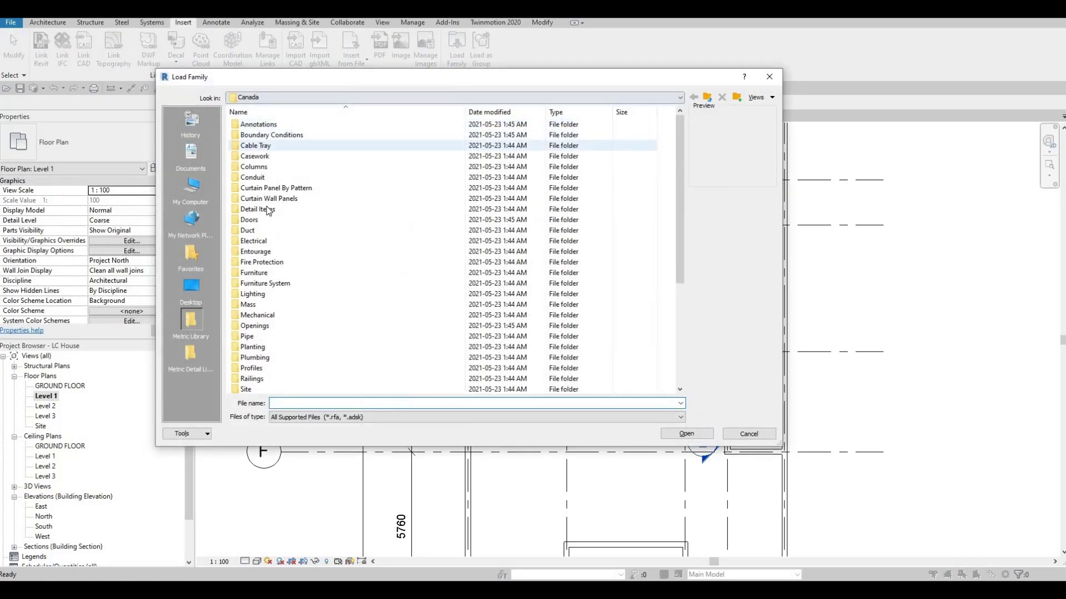
pyautogui.doubleClick(256, 220)
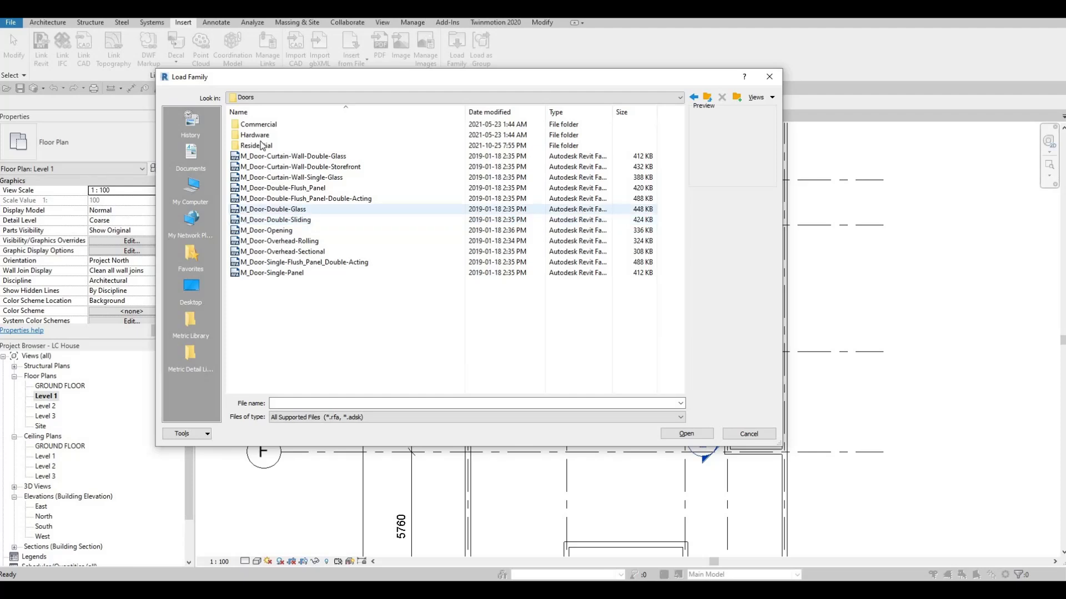
pyautogui.doubleClick(262, 145)
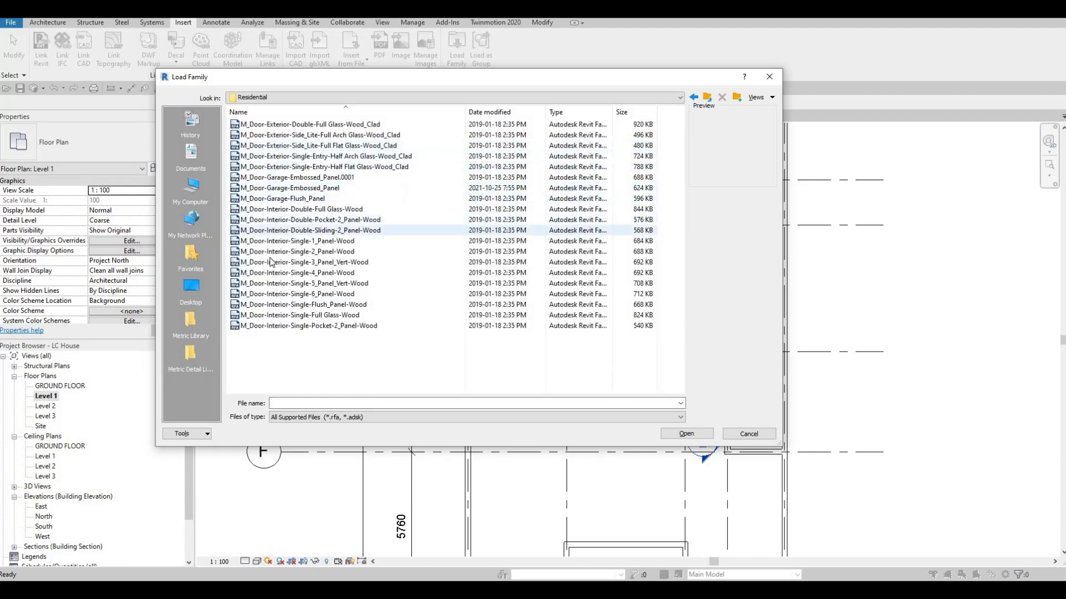
pyautogui.click(271, 252)
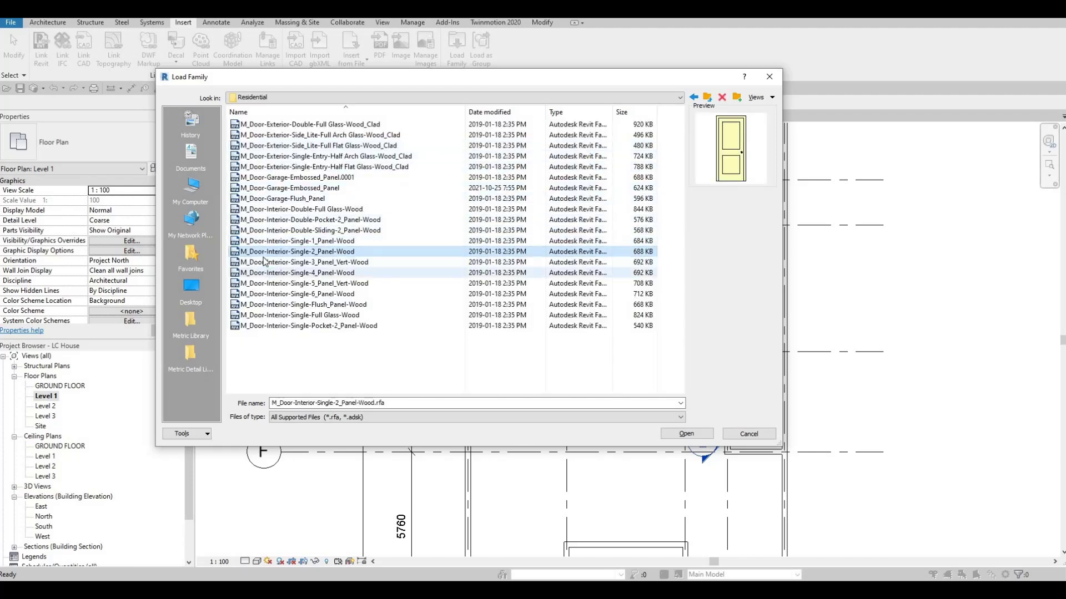
pyautogui.click(272, 262)
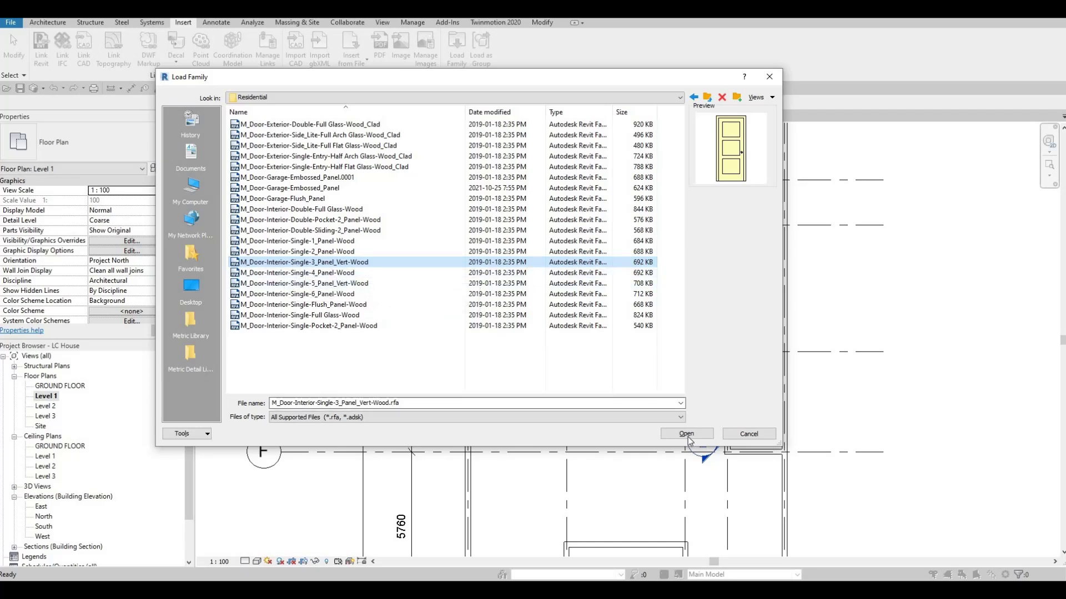
pyautogui.press('Return')
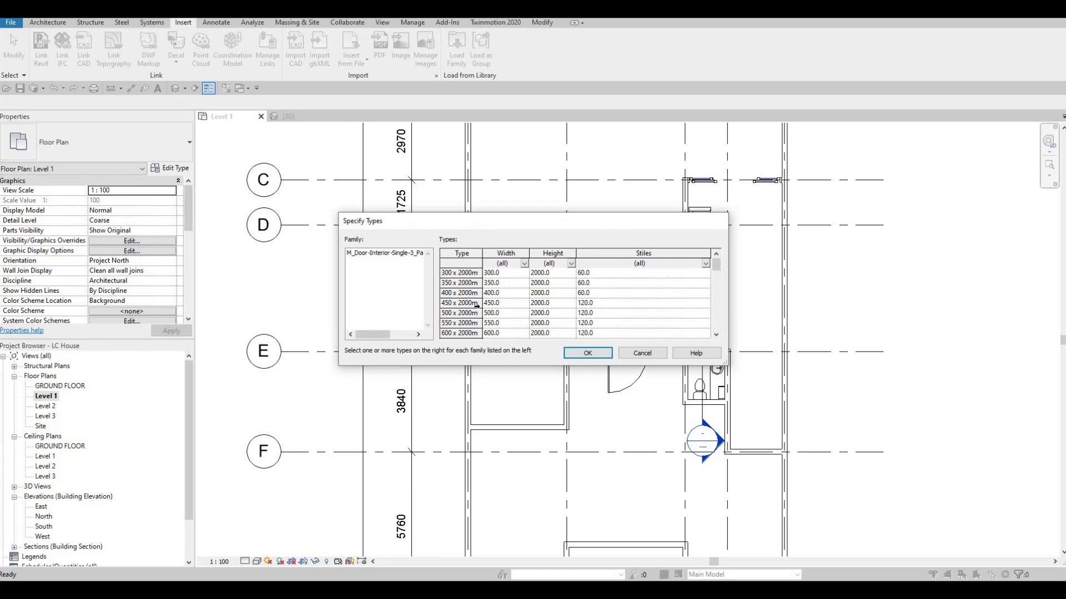
# - Load all the listed types of the three-panel interior door family and accept the large number of types
pyautogui.scroll(-10, 476, 306)
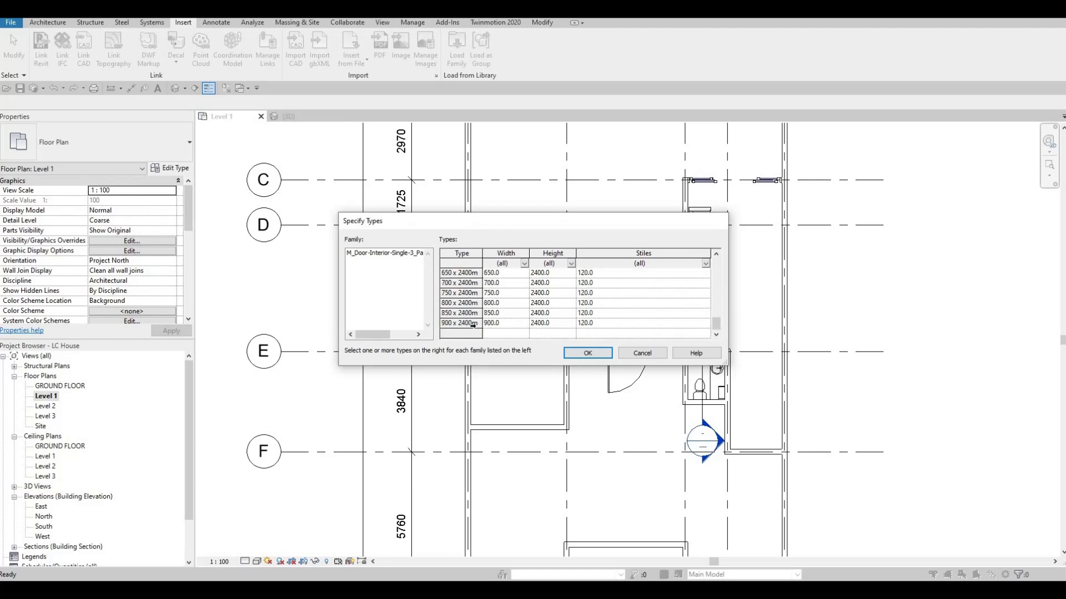
pyautogui.hotkey('ctrl', 'a')
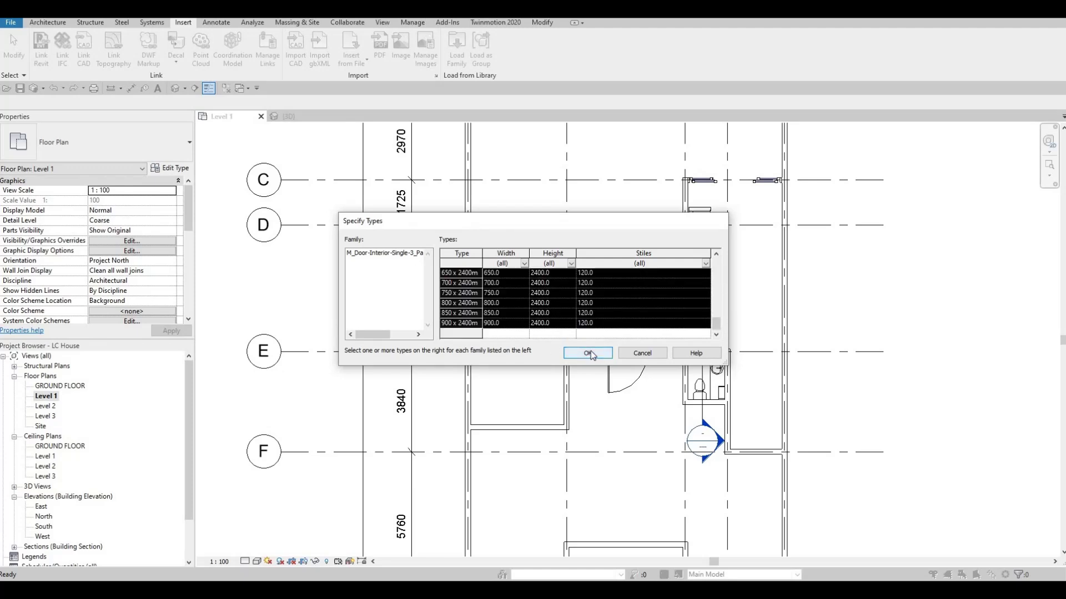
pyautogui.click(589, 354)
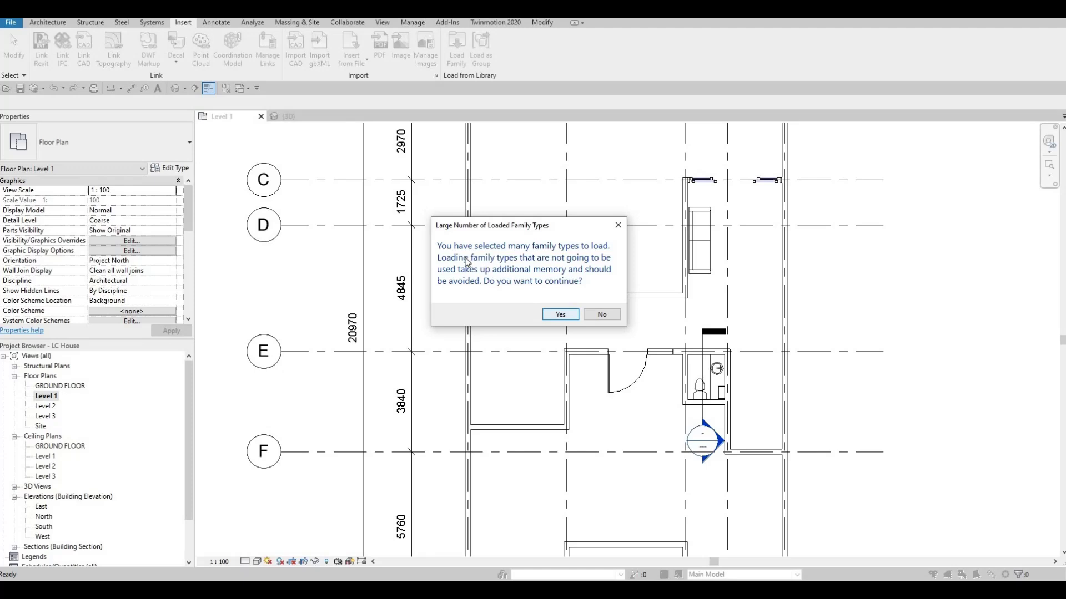
pyautogui.click(555, 316)
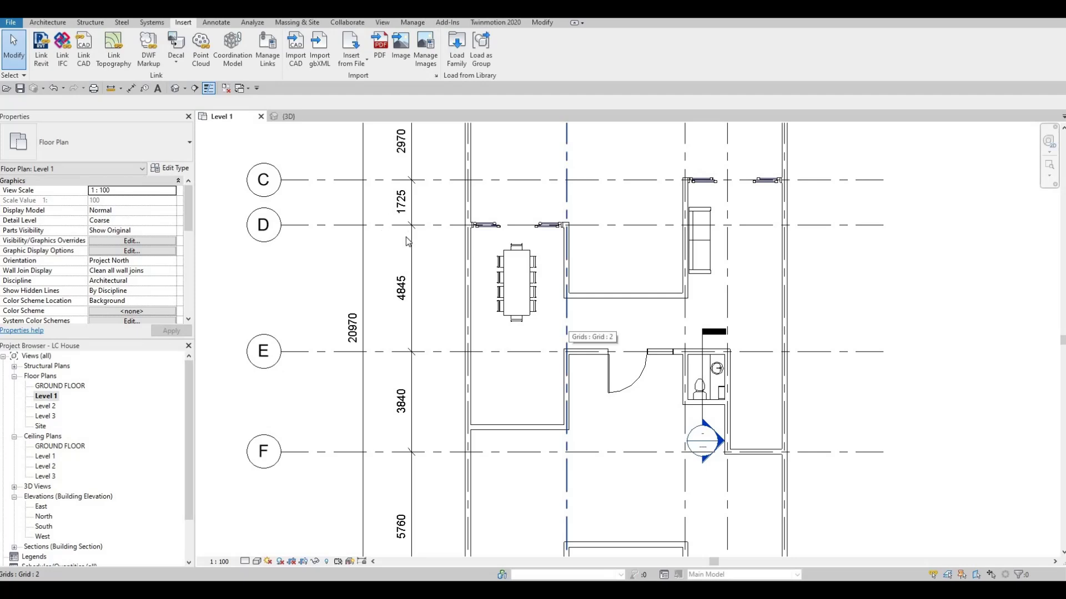
# - Place a 700 x 2000mm M_Door-Interior-Single-3_Panel_Vert-Wood door in the toilet room's wall on grid E, swinging inward beside the washbasin counter
pyautogui.press('d')
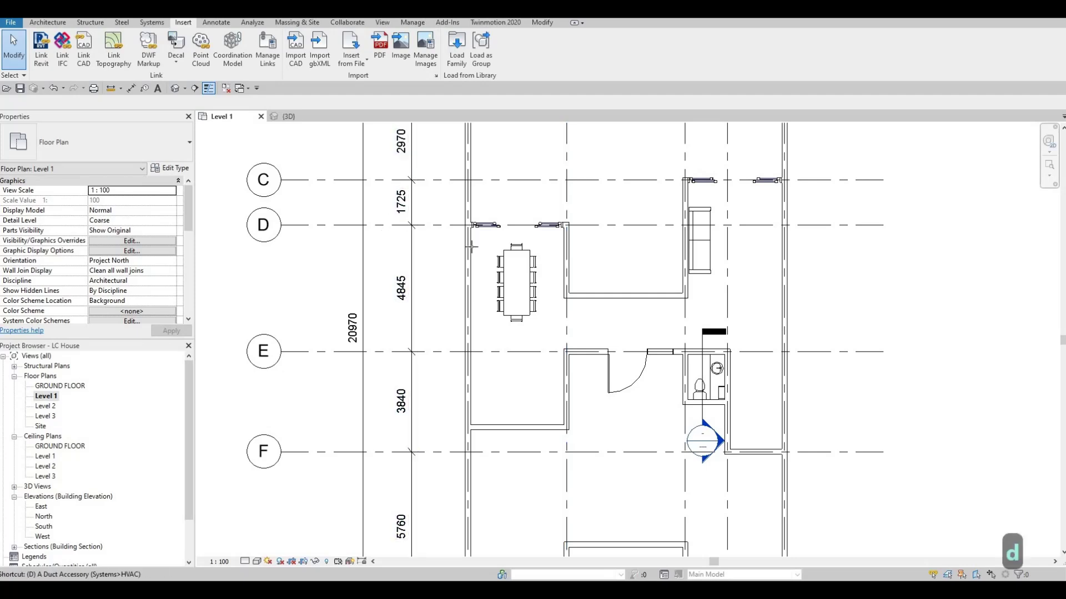
pyautogui.press('r')
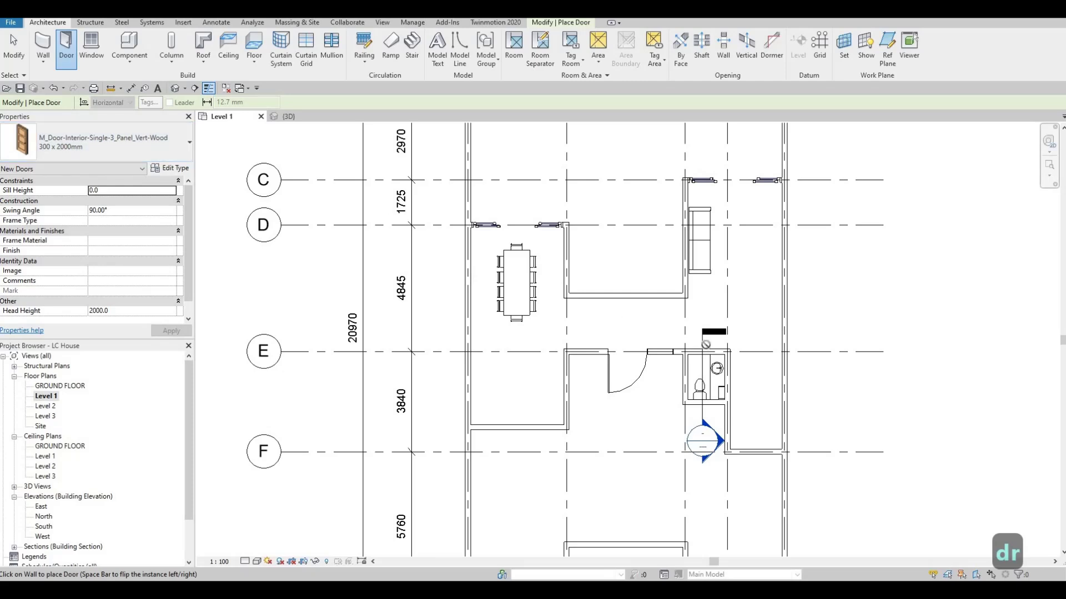
pyautogui.scroll(4, 705, 347)
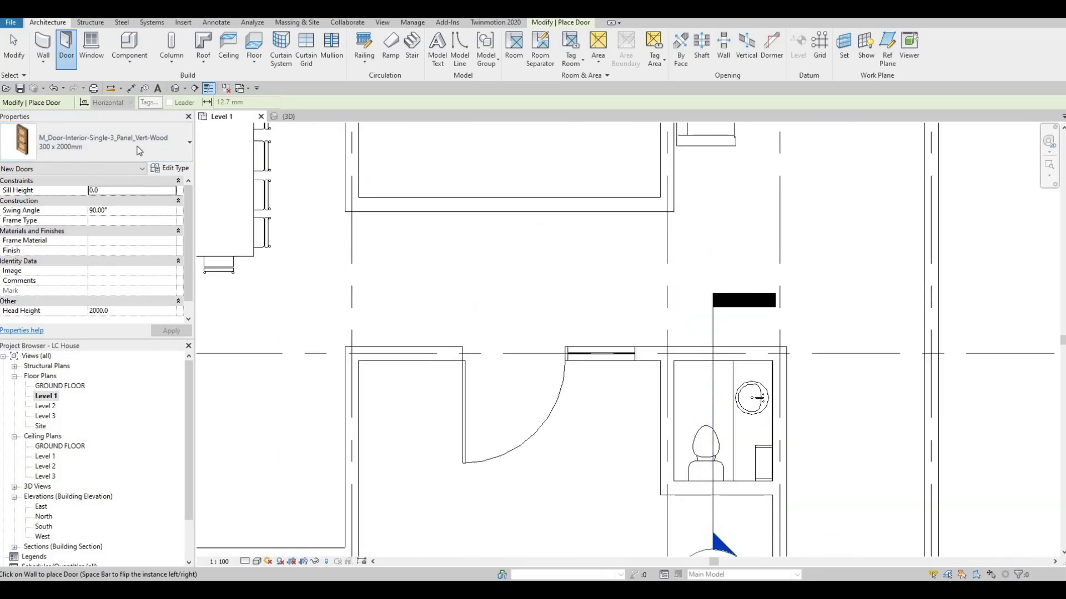
pyautogui.click(146, 154)
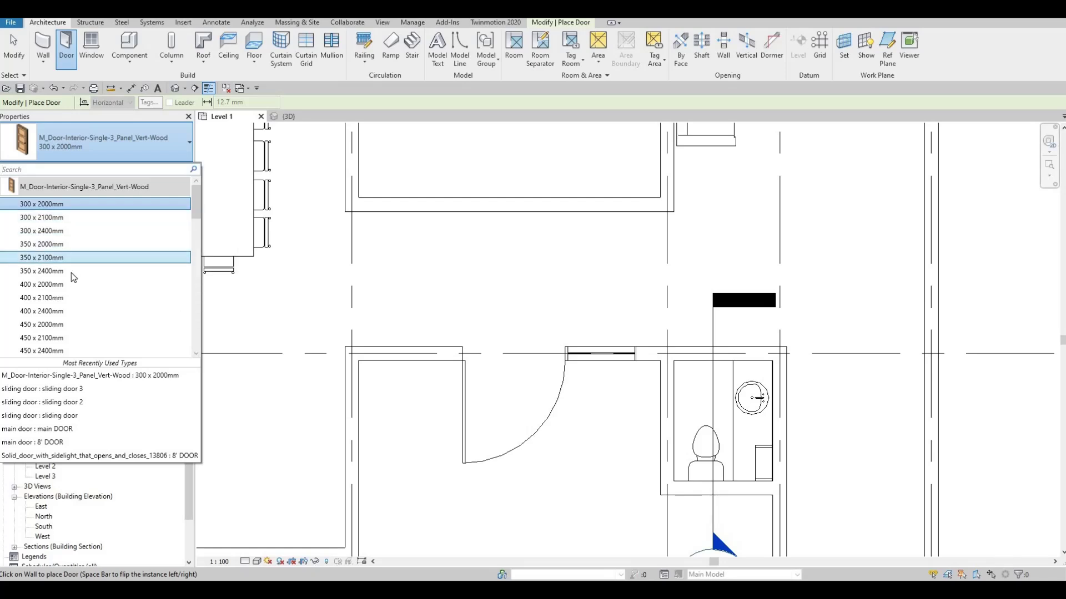
pyautogui.scroll(-2, 431, 233)
pyautogui.moveTo(427, 218); pyautogui.dragTo(433, 325, button='middle')
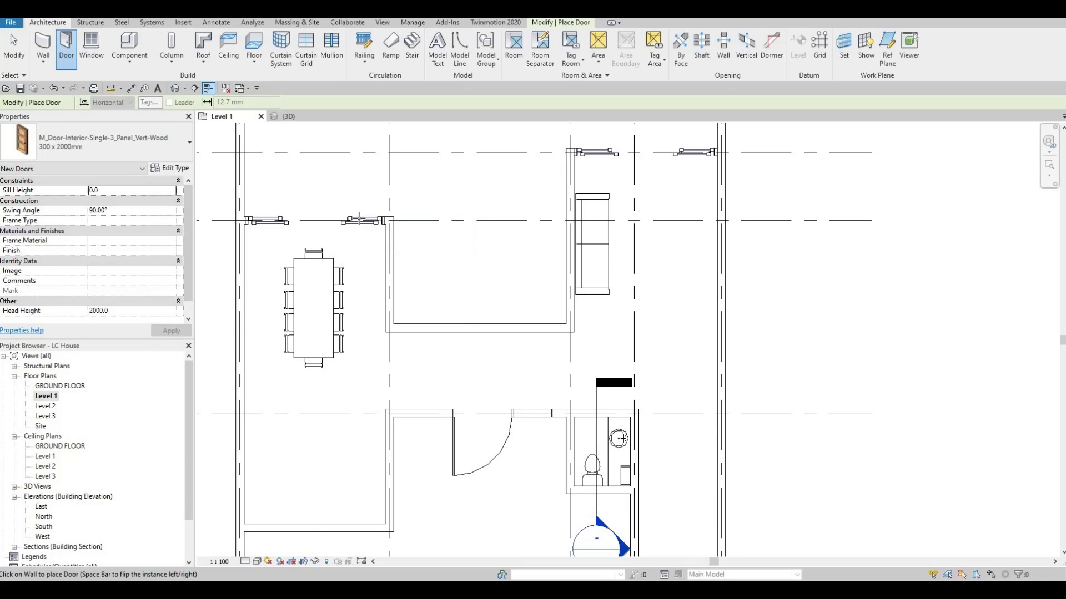
pyautogui.click(359, 220)
pyautogui.click(18, 147)
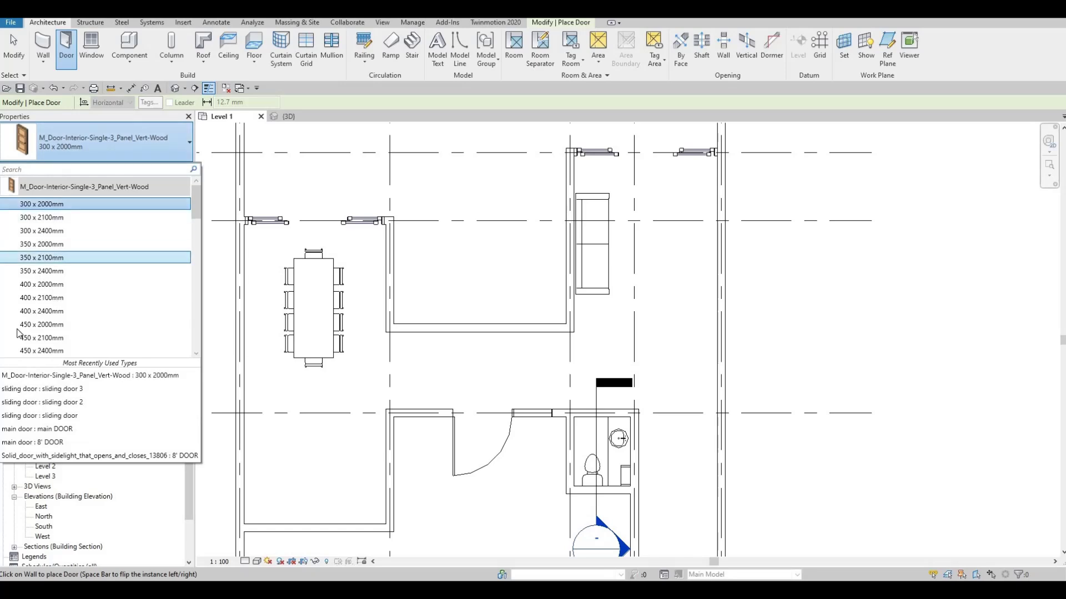
pyautogui.scroll(-3, 53, 311)
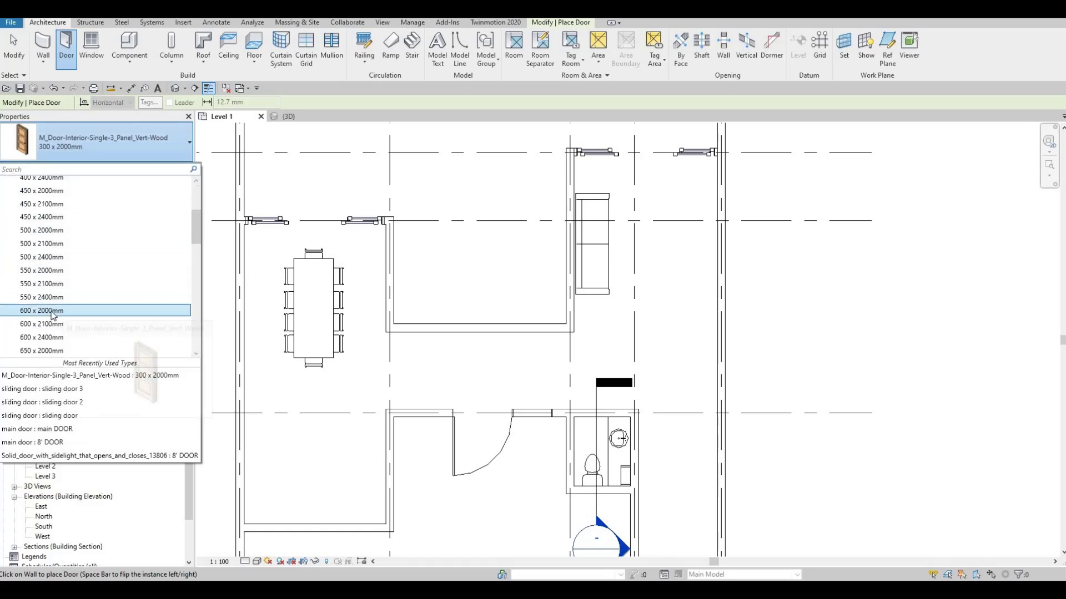
pyautogui.scroll(-1, 54, 314)
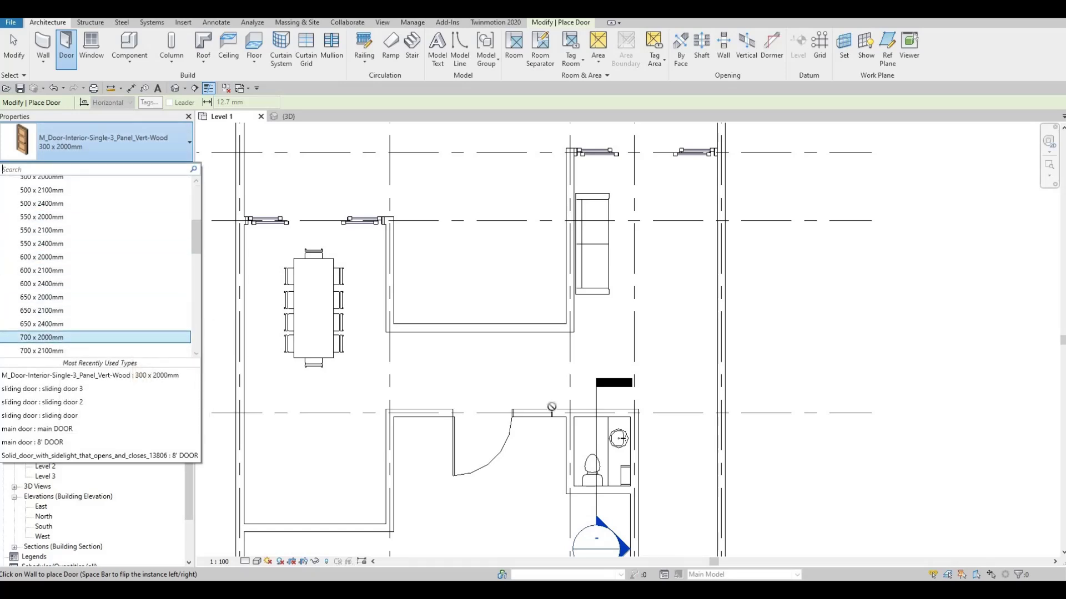
pyautogui.click(41, 336)
pyautogui.scroll(3, 599, 419)
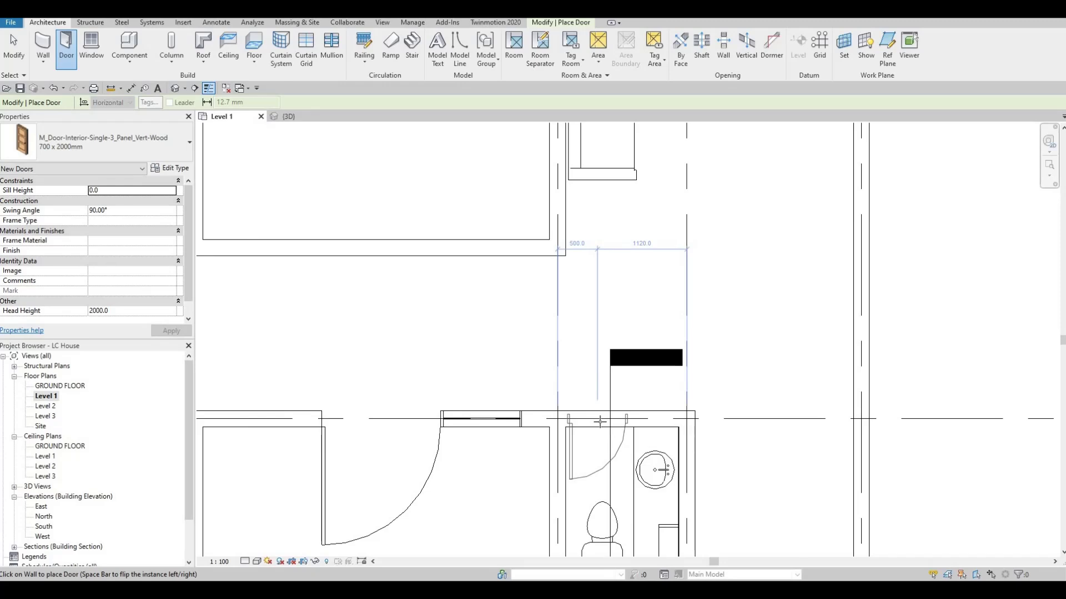
pyautogui.click(600, 423)
pyautogui.press('Escape')
pyautogui.press('Escape')
pyautogui.press('Escape')
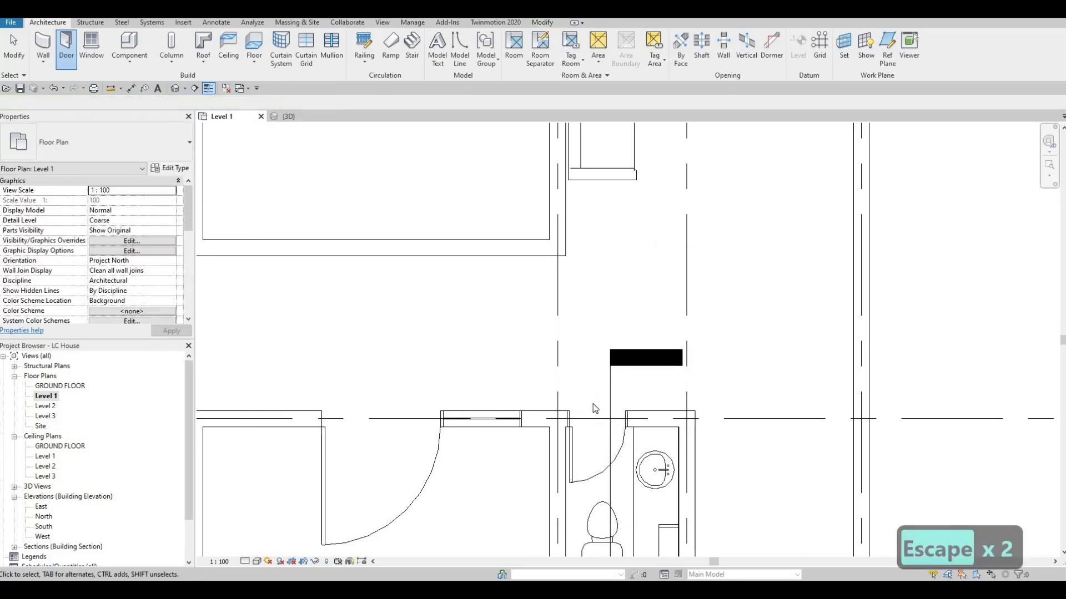
# - Examine the toilet room door's swing in relation to the toilet and the washbasin counter
pyautogui.scroll(-1, 596, 416)
pyautogui.moveTo(603, 497); pyautogui.dragTo(610, 408, button='middle')
pyautogui.scroll(-2, 646, 375)
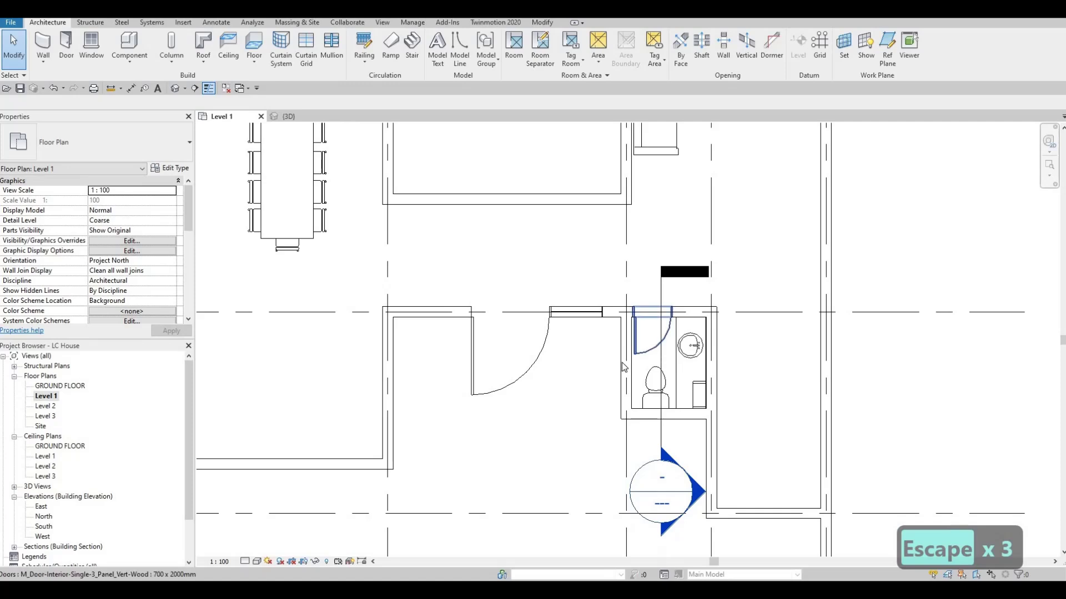
pyautogui.click(678, 375)
pyautogui.press('Escape')
pyautogui.press('Escape')
pyautogui.press('Escape')
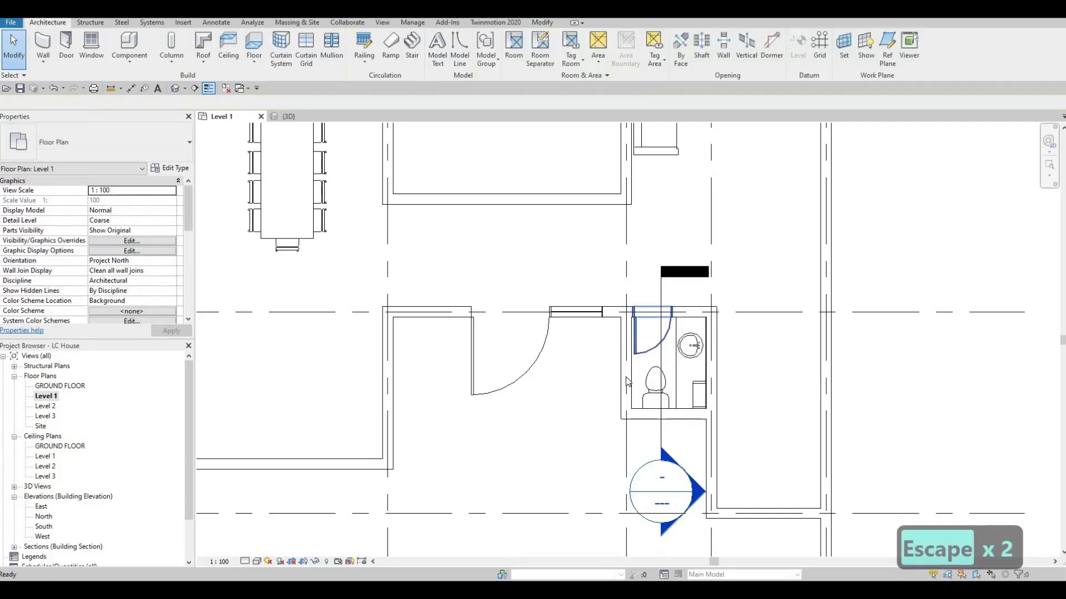
pyautogui.moveTo(638, 349); pyautogui.dragTo(633, 382, button='middle')
pyautogui.scroll(-1, 633, 382)
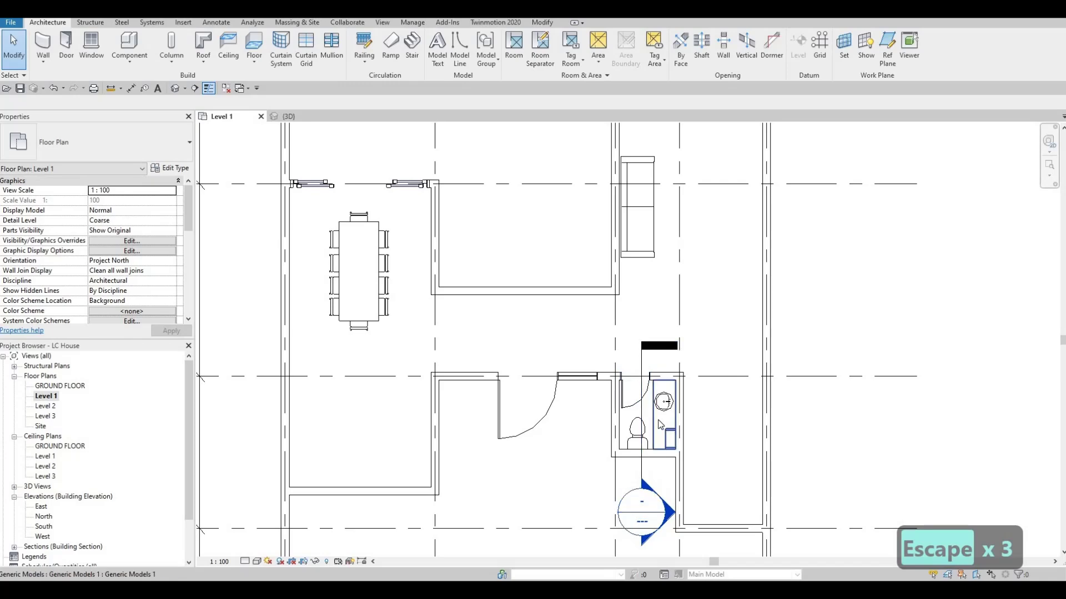
pyautogui.click(660, 426)
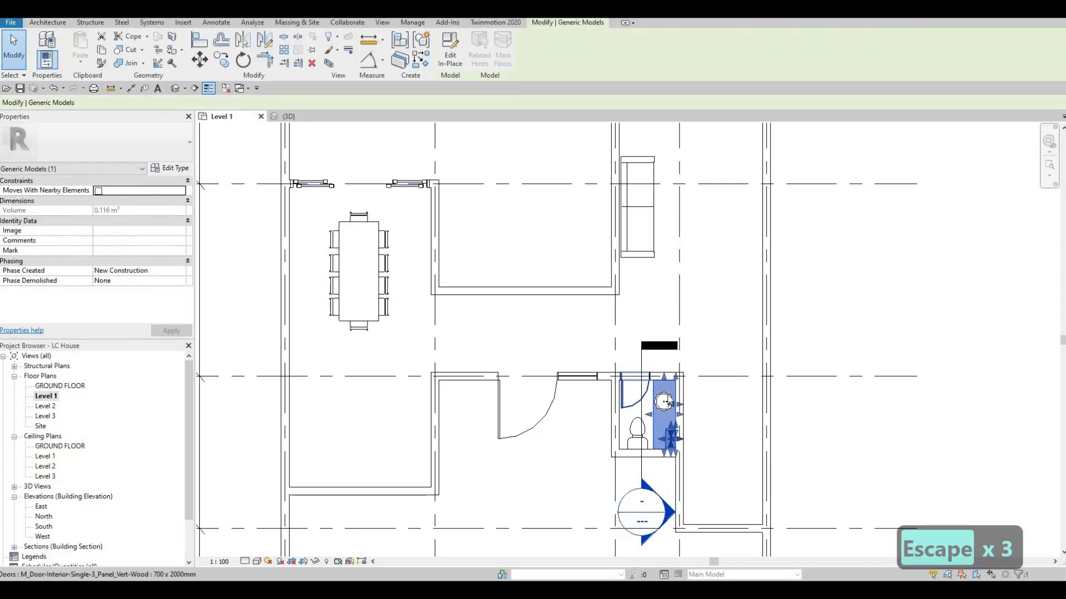
pyautogui.scroll(3, 661, 404)
pyautogui.press('Escape')
pyautogui.press('Escape')
pyautogui.scroll(-5, 627, 376)
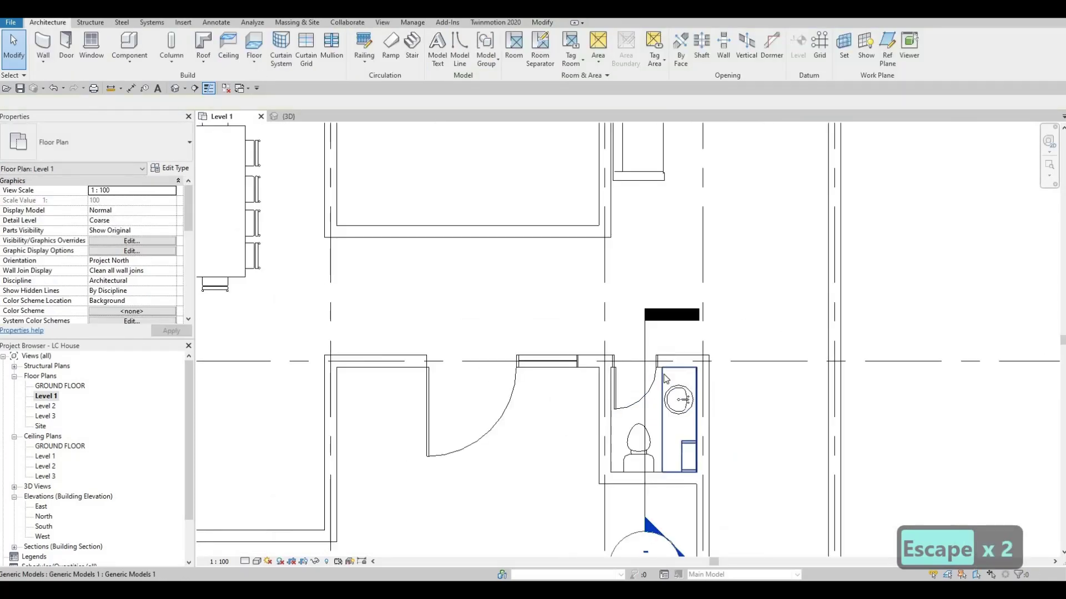
pyautogui.scroll(-2, 617, 381)
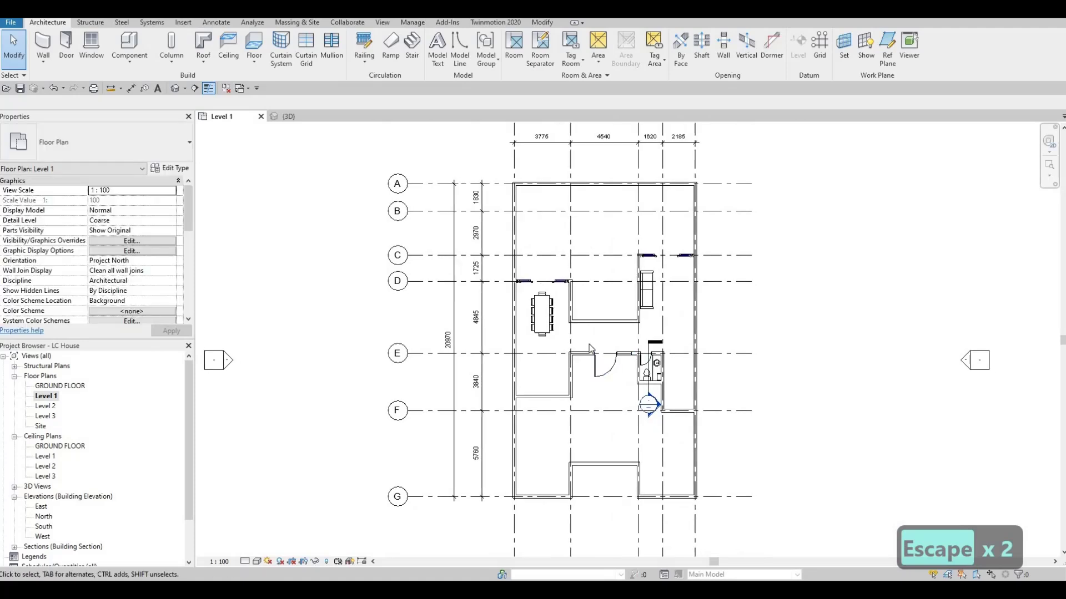
pyautogui.press('Escape')
pyautogui.scroll(3, 583, 371)
pyautogui.moveTo(577, 325); pyautogui.dragTo(587, 356, button='middle')
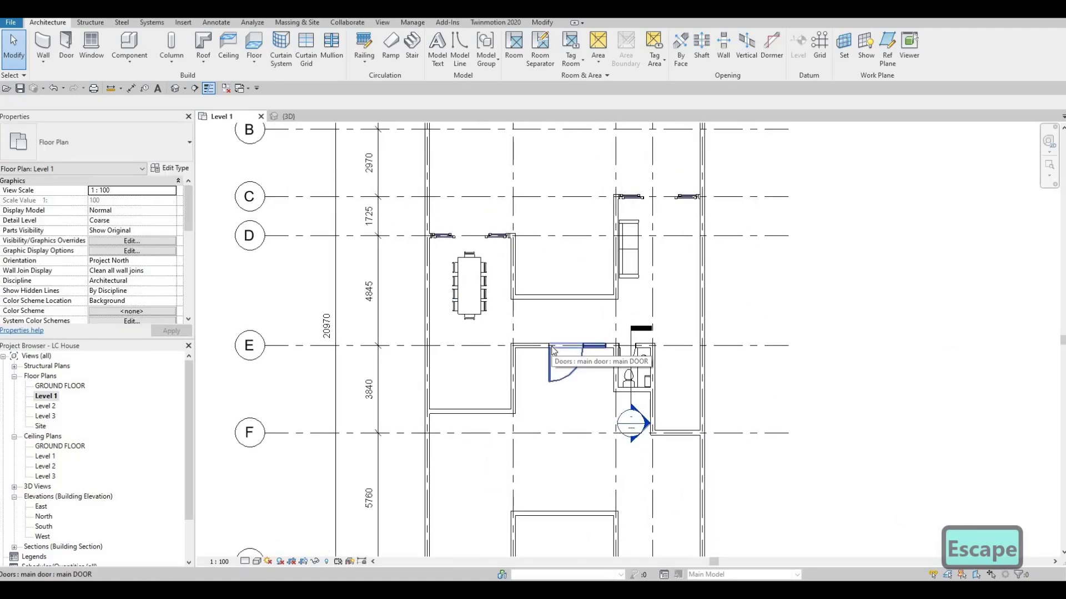
pyautogui.scroll(-1, 549, 333)
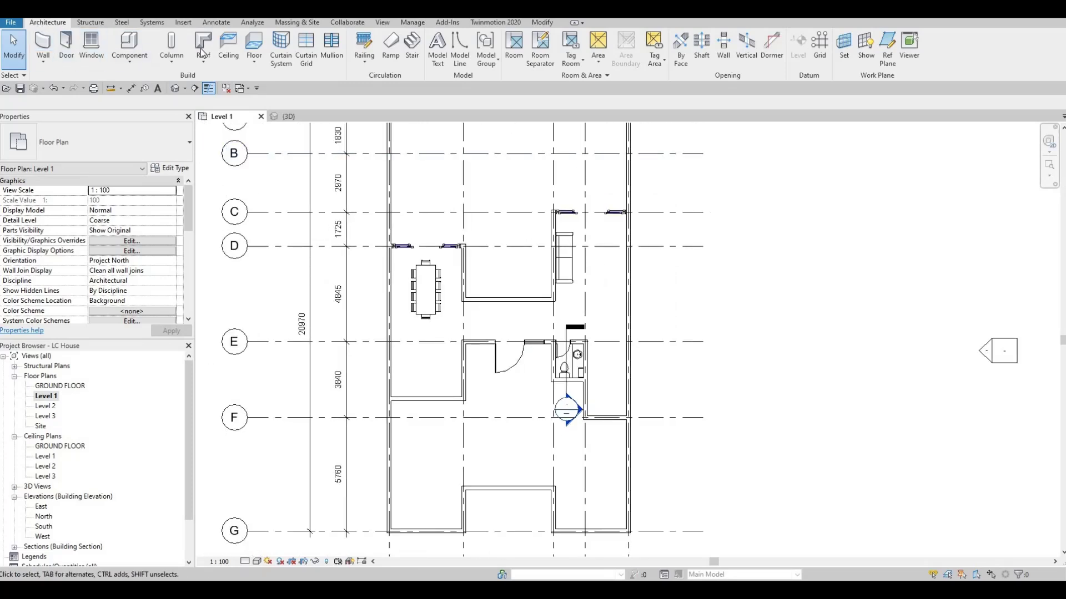
# - Start a floor on Level 1 and duplicate the Generic Floor - 400mm type as FLOOR 1
pyautogui.click(257, 47)
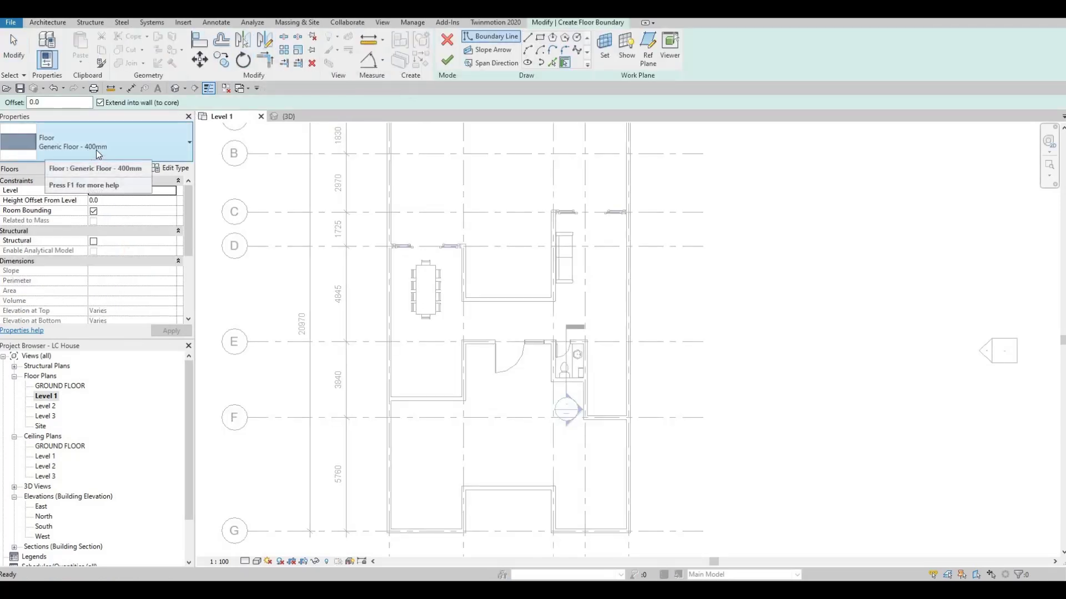
pyautogui.click(189, 142)
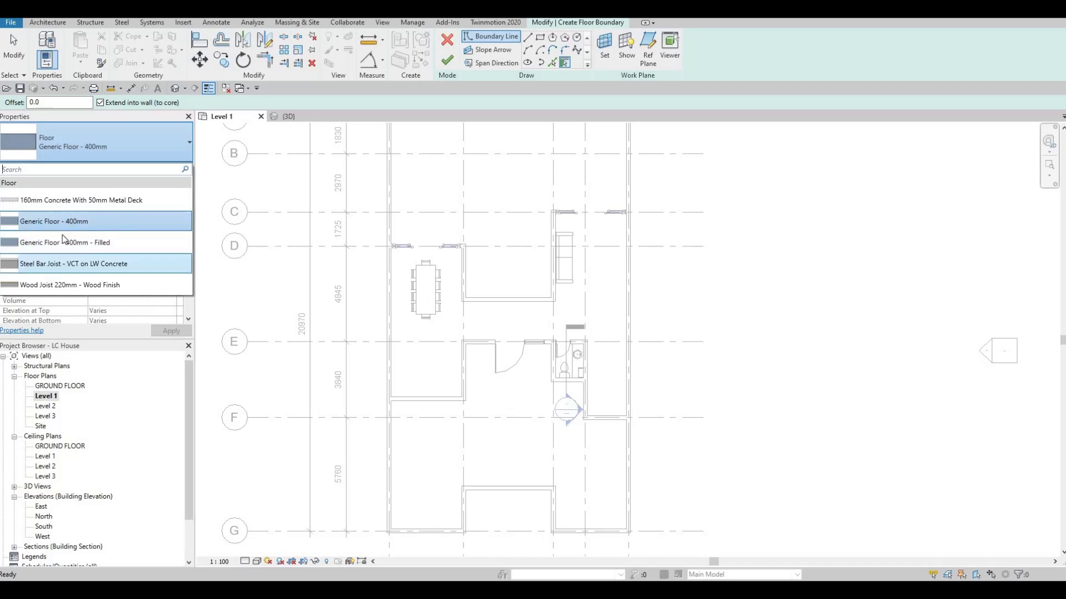
pyautogui.press('Escape')
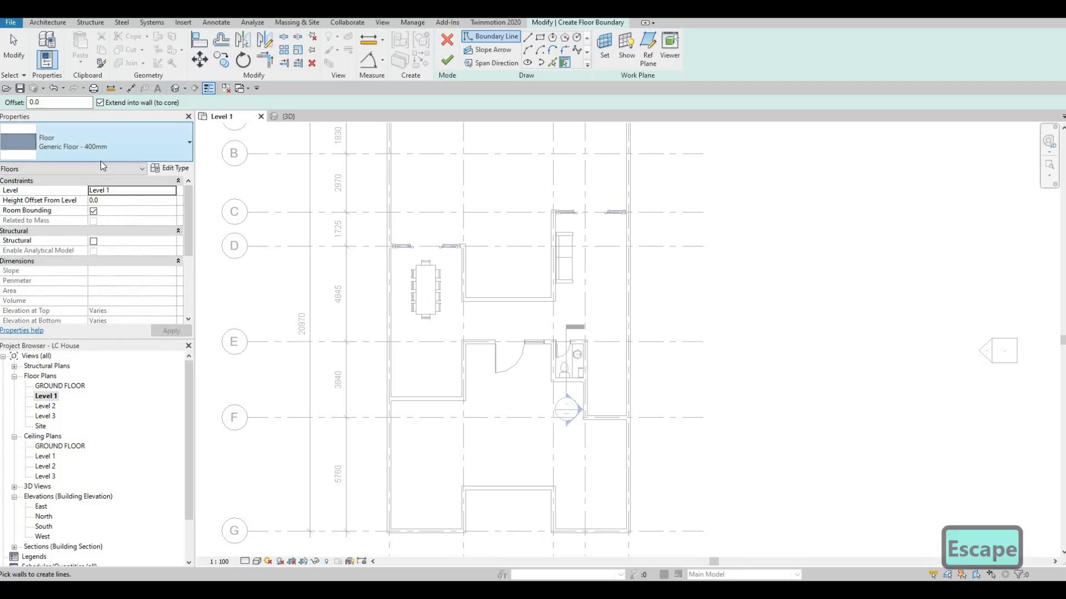
pyautogui.click(169, 168)
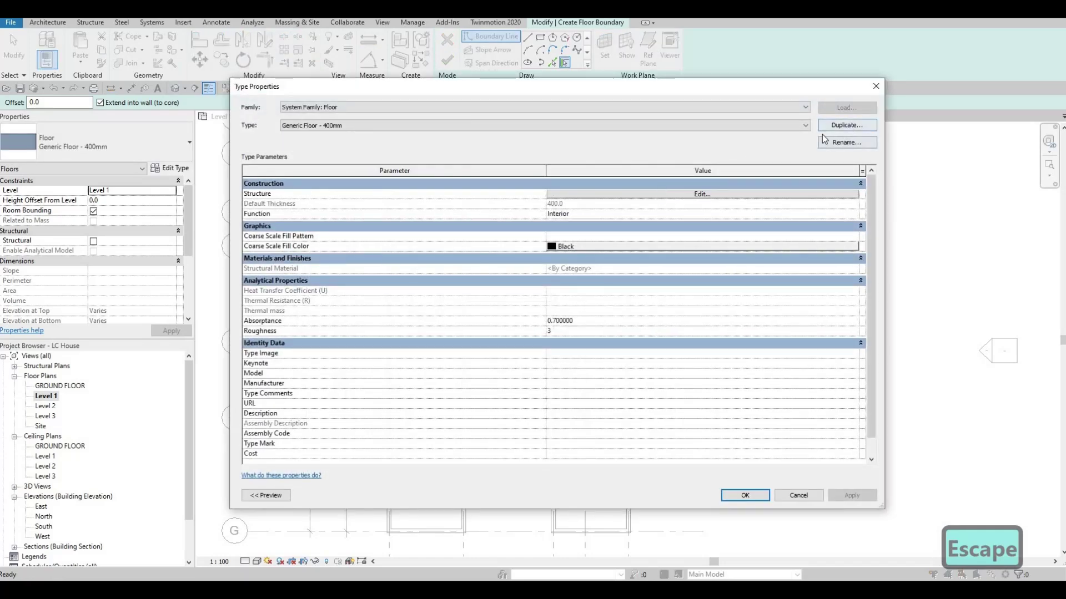
pyautogui.click(830, 126)
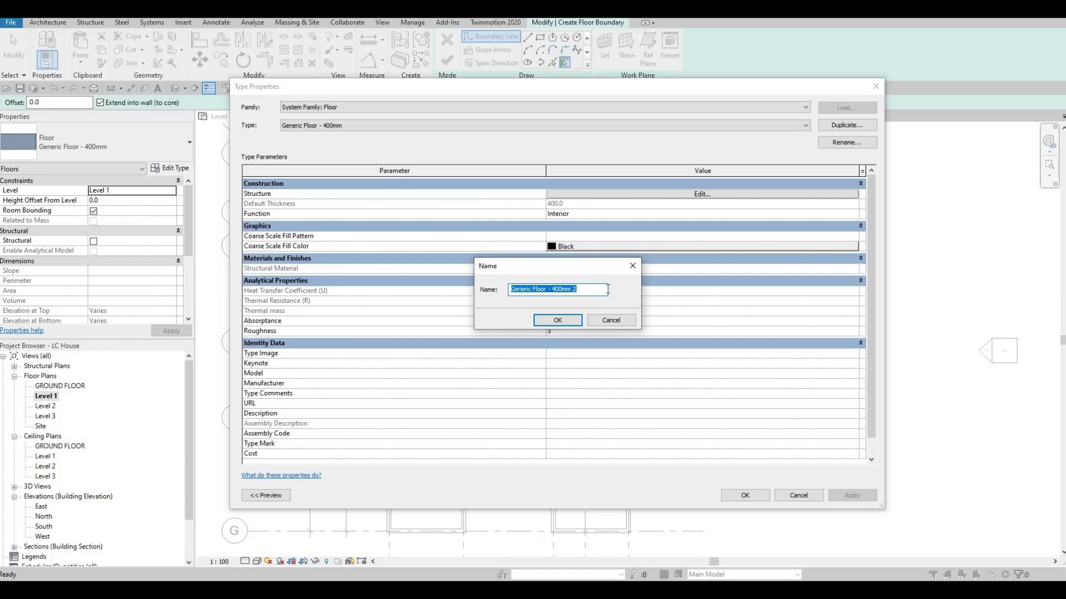
pyautogui.write('floo')
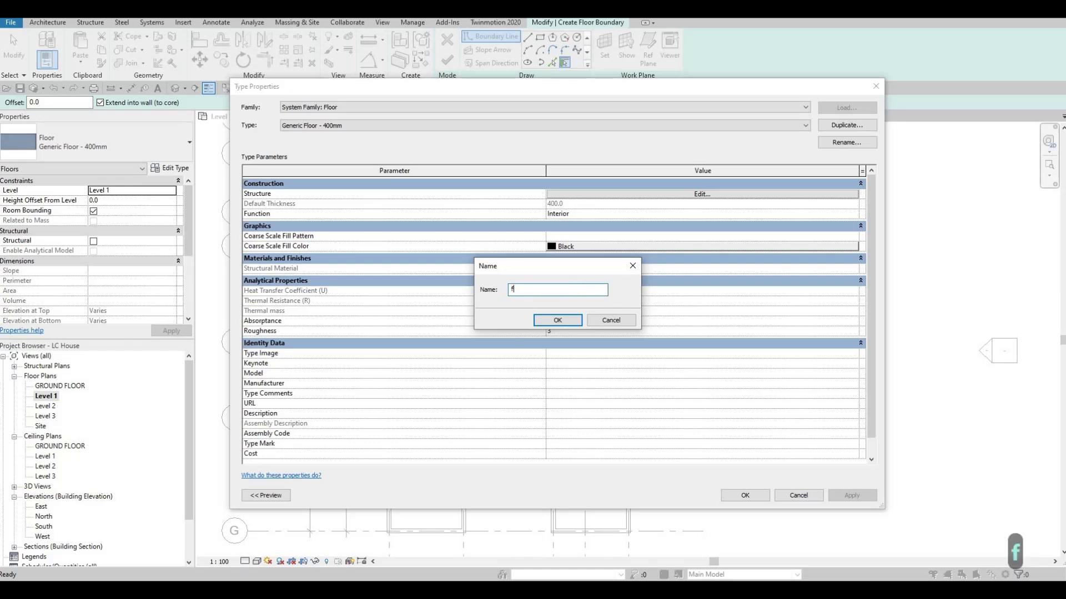
pyautogui.press('BackSpace')
pyautogui.press('BackSpace')
pyautogui.press('BackSpace')
pyautogui.press('BackSpace')
pyautogui.press('capslock')
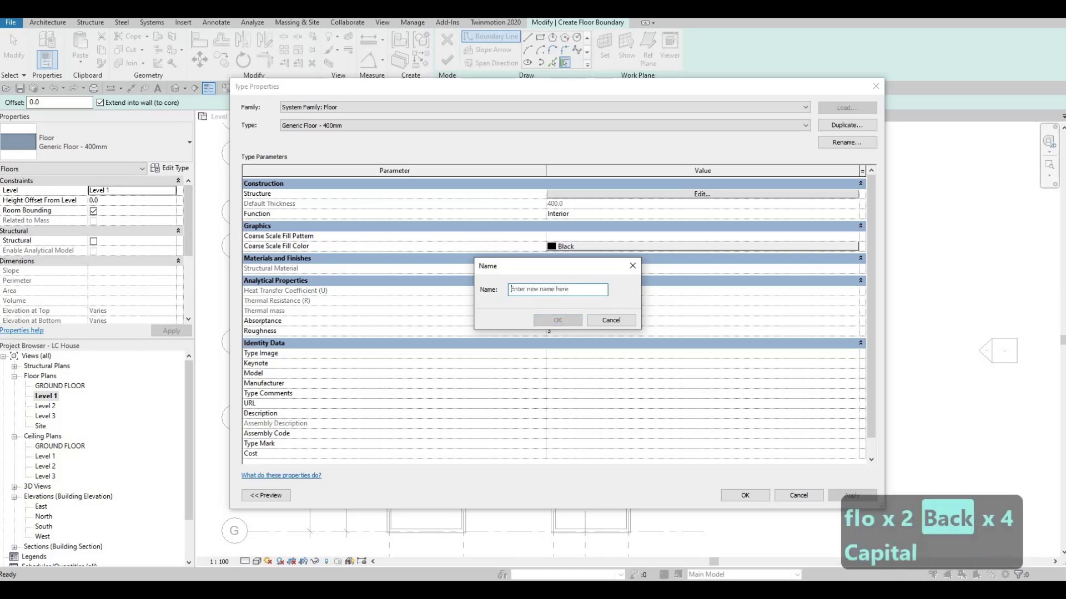
pyautogui.write('FLOOR ')
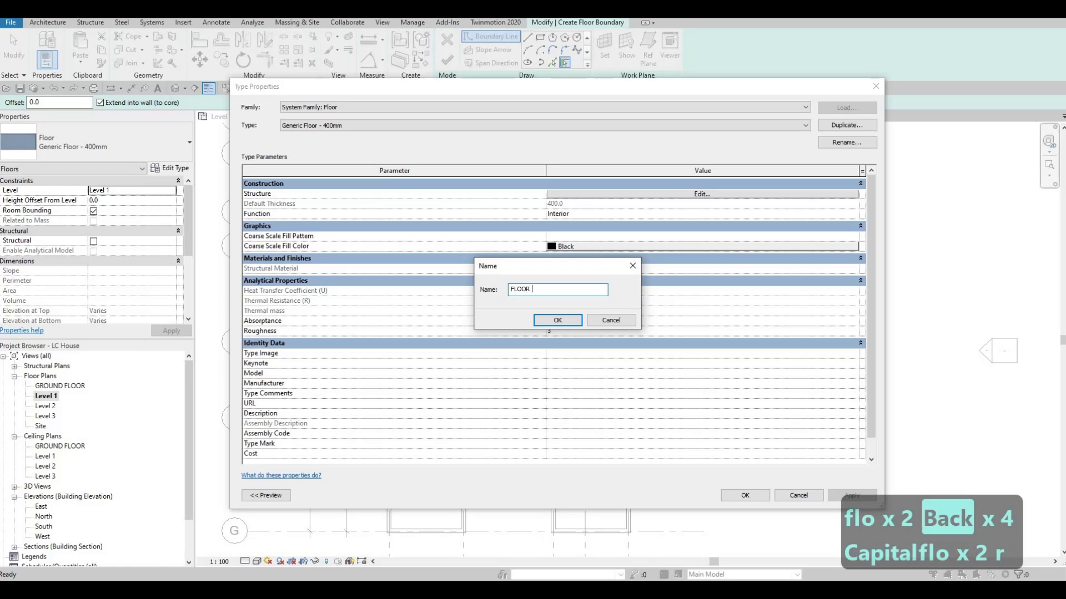
pyautogui.write('1')
pyautogui.click(558, 320)
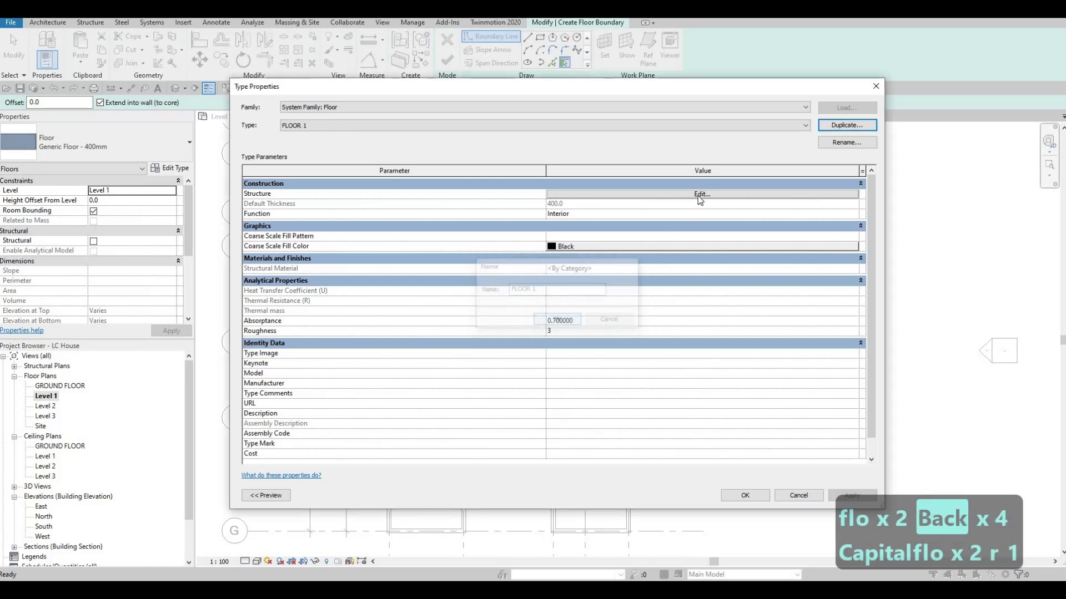
# - Set the thickness of FLOOR 1's structure layer to 200 mm
pyautogui.click(700, 196)
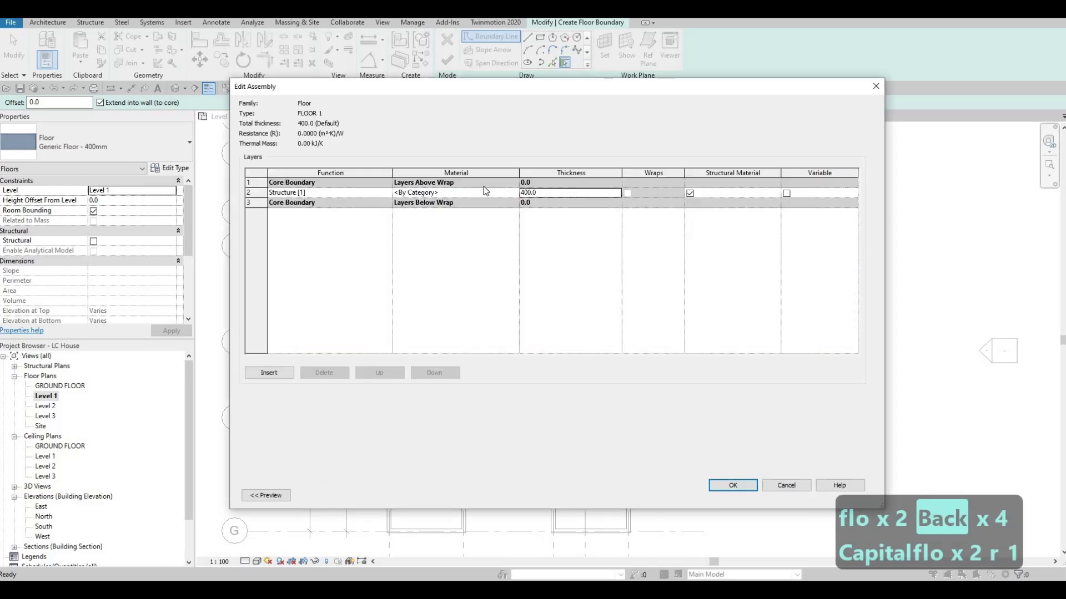
pyautogui.write('200')
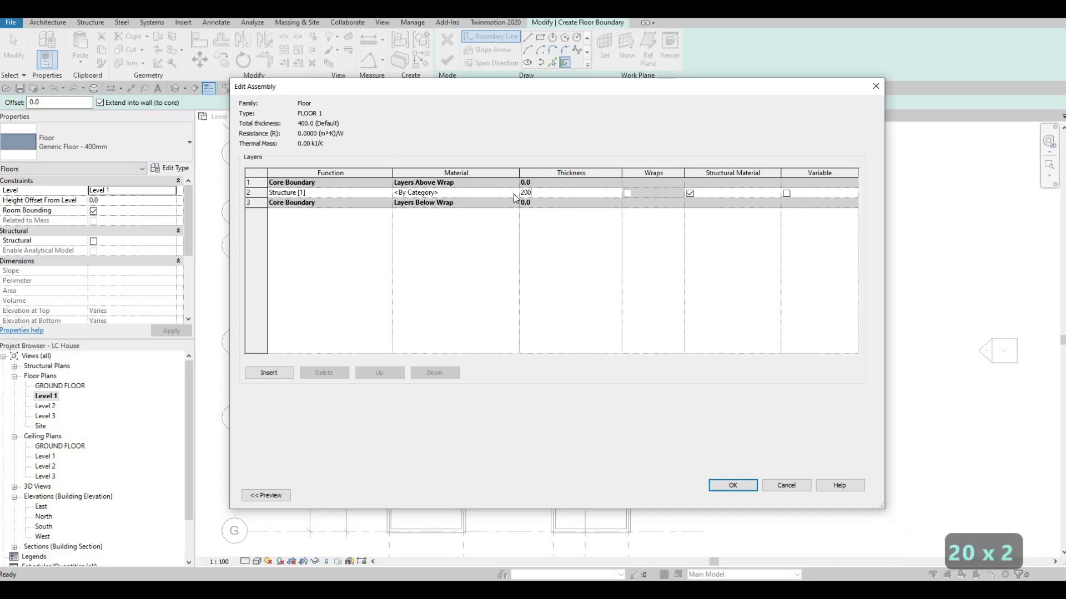
pyautogui.click(500, 193)
# - Assign Fieldstone from the Stone category of AEC Materials to FLOOR 1's structure layer and accept the floor type
pyautogui.click(513, 193)
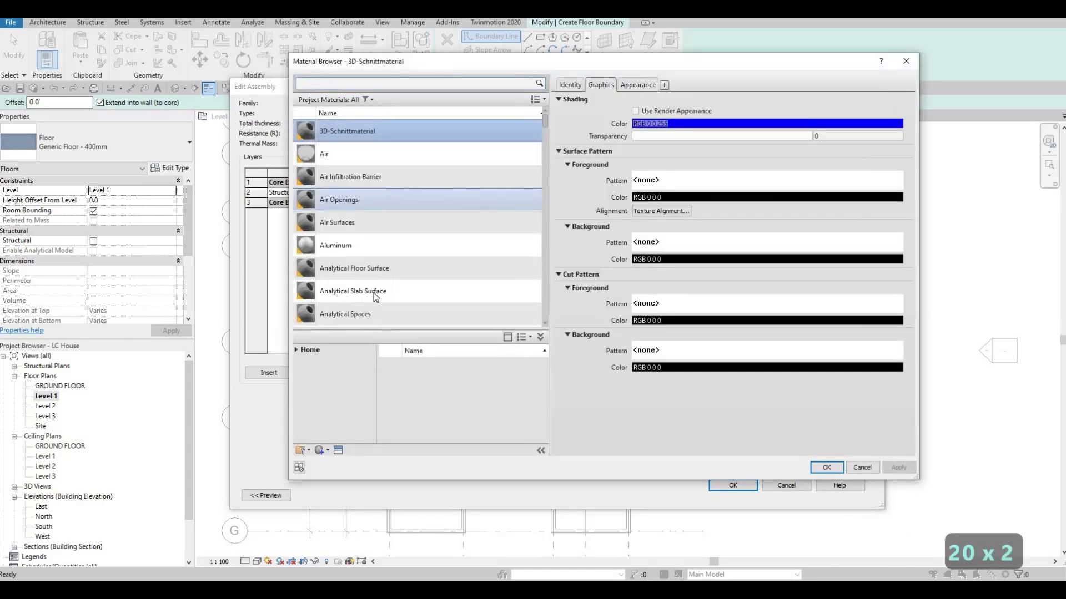
pyautogui.scroll(-10, 375, 296)
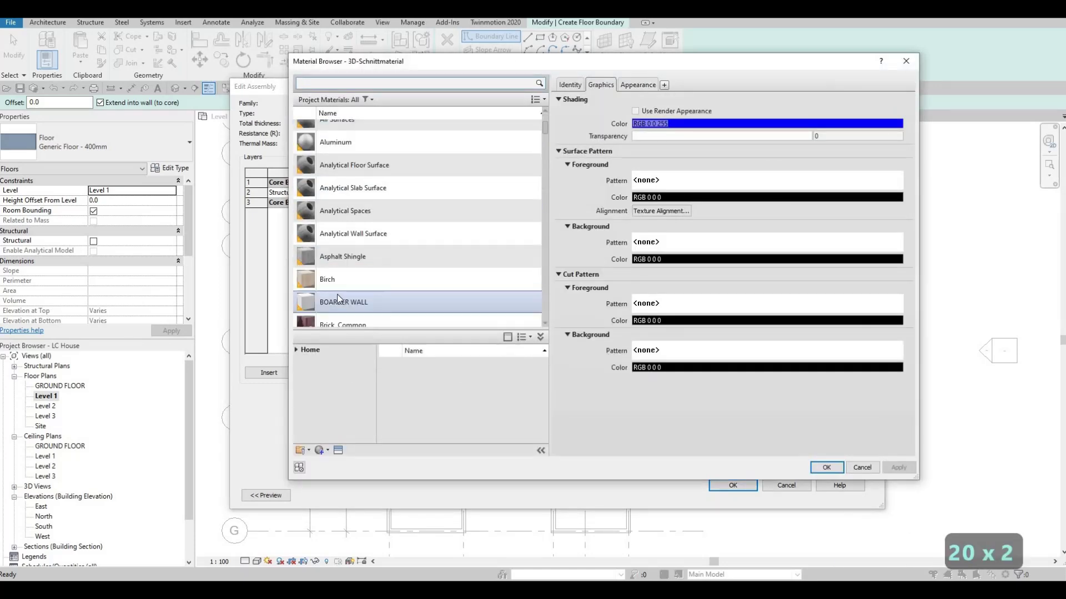
pyautogui.click(308, 350)
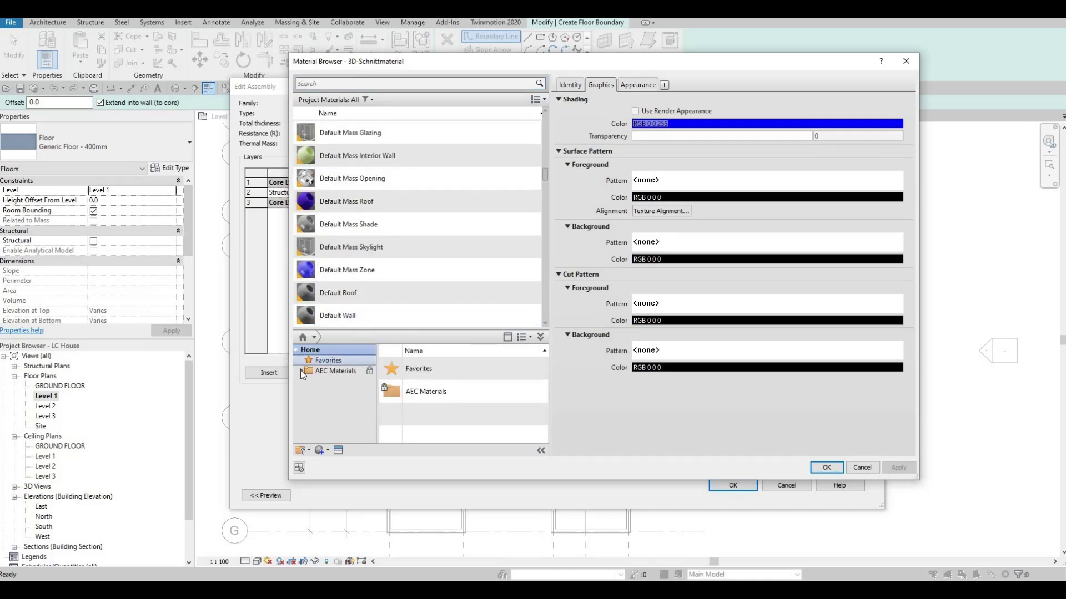
pyautogui.click(297, 369)
pyautogui.scroll(-4, 325, 423)
pyautogui.scroll(-2, 328, 428)
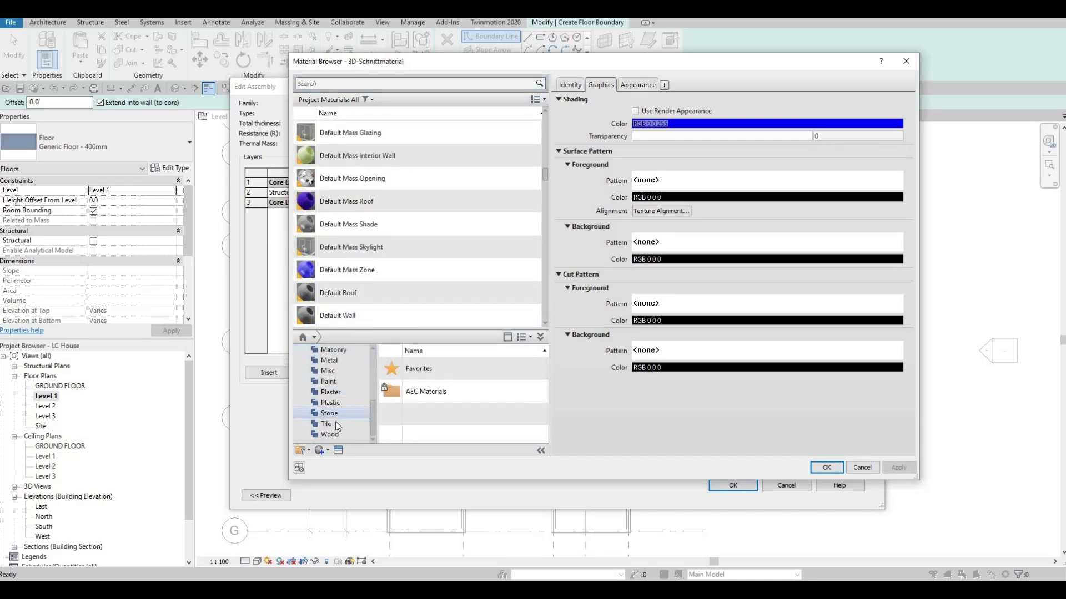
pyautogui.click(328, 413)
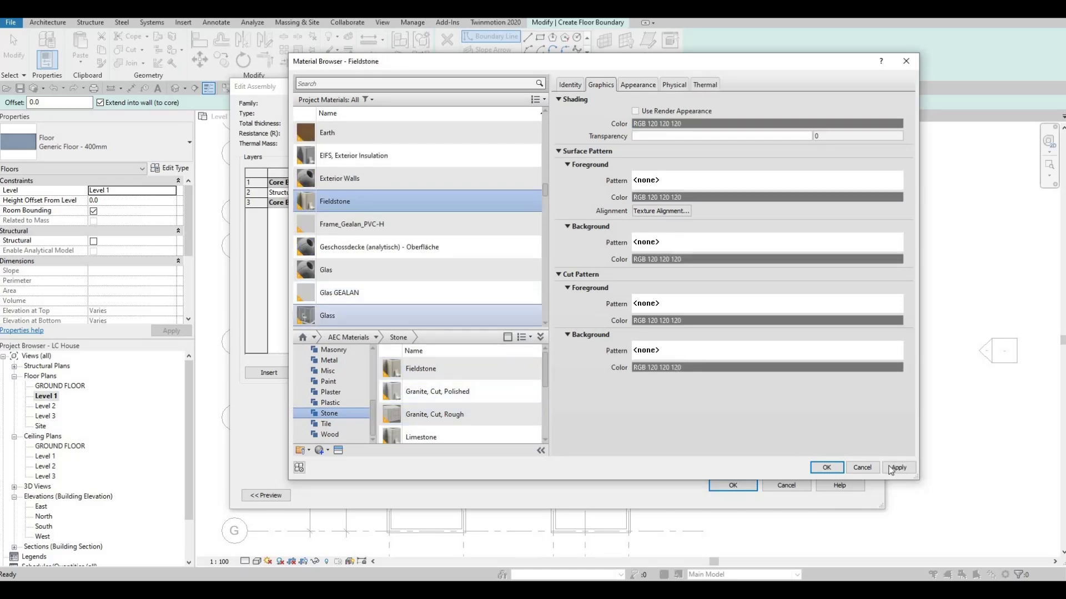
pyautogui.click(891, 470)
pyautogui.click(826, 469)
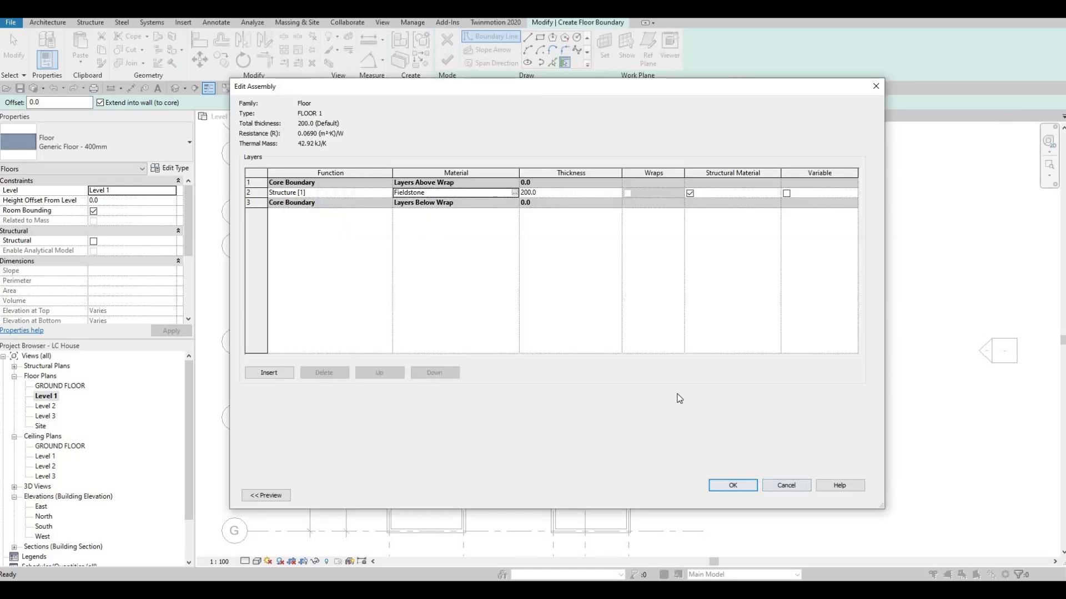
pyautogui.click(732, 485)
pyautogui.click(736, 496)
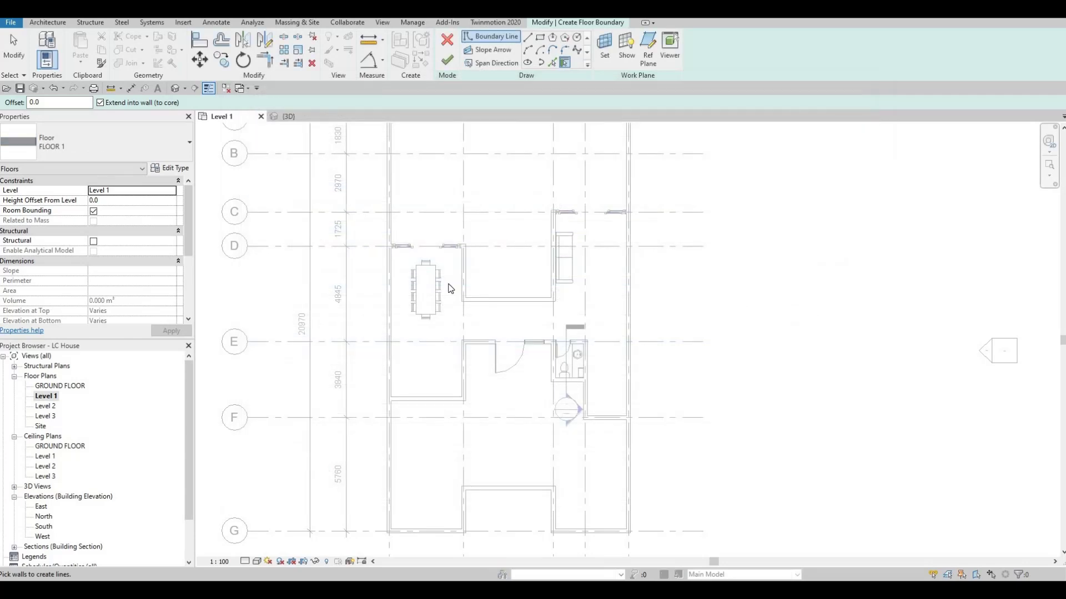
# - Pick floor boundary lines along the three wall faces of the central recess between the dining and sofa rooms
pyautogui.scroll(2, 424, 270)
pyautogui.moveTo(576, 208); pyautogui.dragTo(622, 222, button='middle')
pyautogui.moveTo(543, 324); pyautogui.dragTo(610, 262, button='middle')
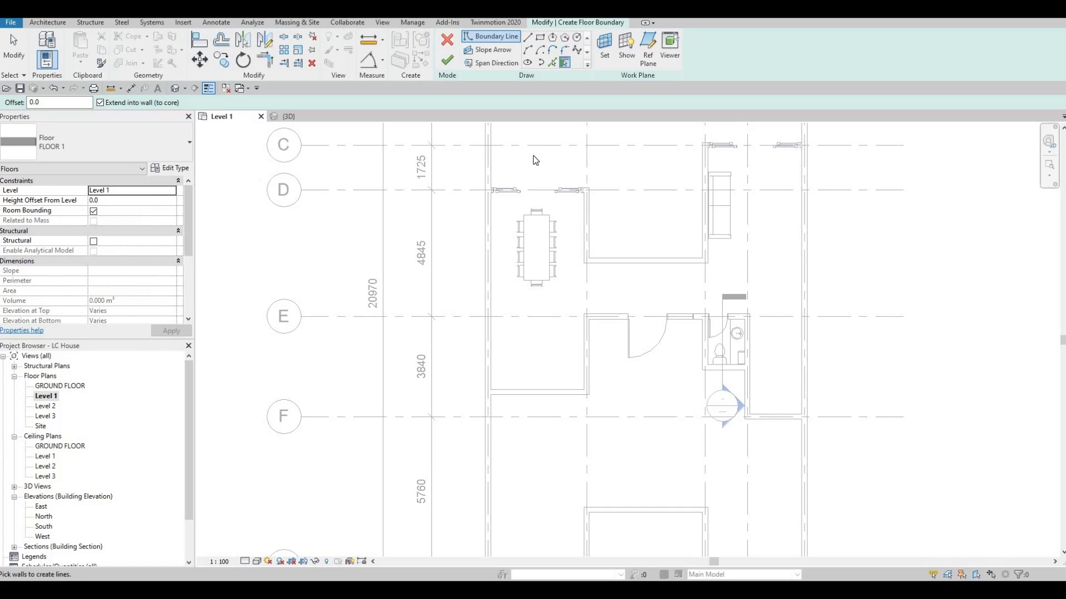
pyautogui.click(552, 63)
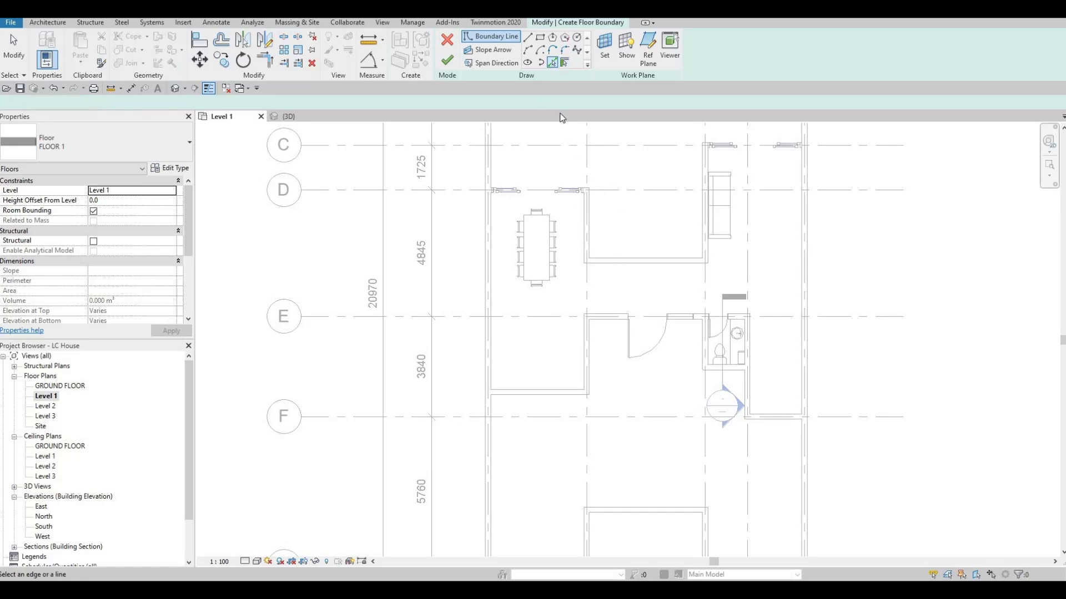
pyautogui.click(647, 269)
pyautogui.click(707, 249)
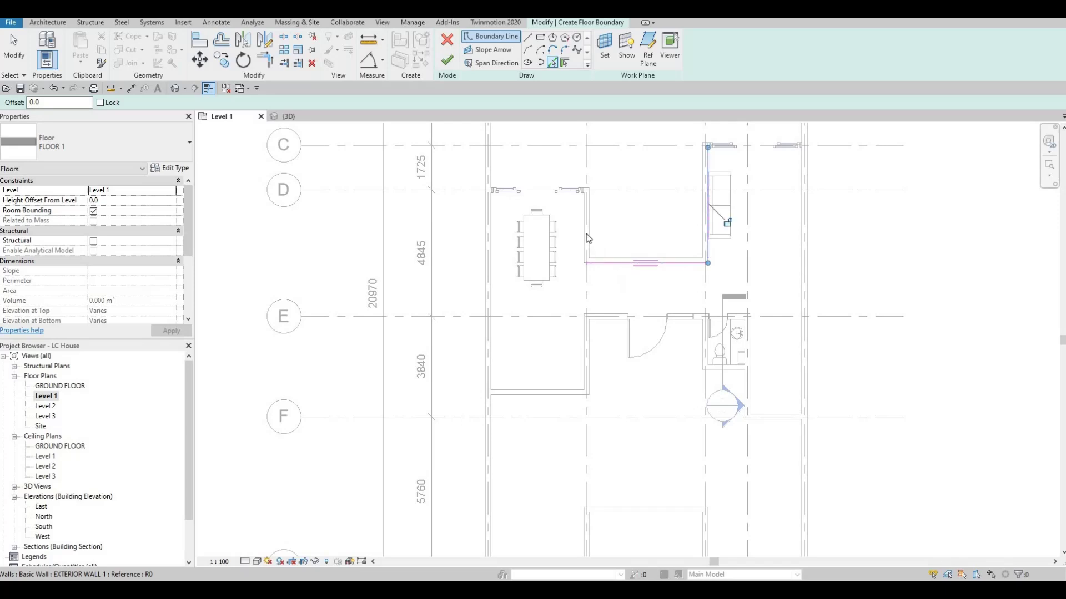
pyautogui.click(586, 234)
# - Pick floor boundary lines along the inner faces of the dining room's exterior side wall and its sliding door on grid D
pyautogui.scroll(5, 495, 221)
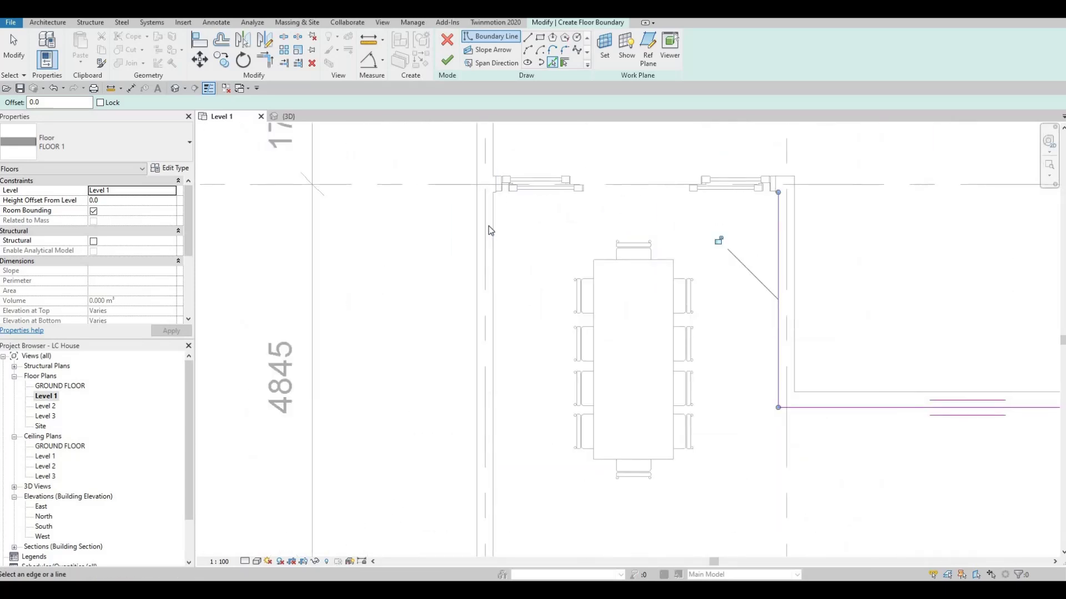
pyautogui.click(494, 228)
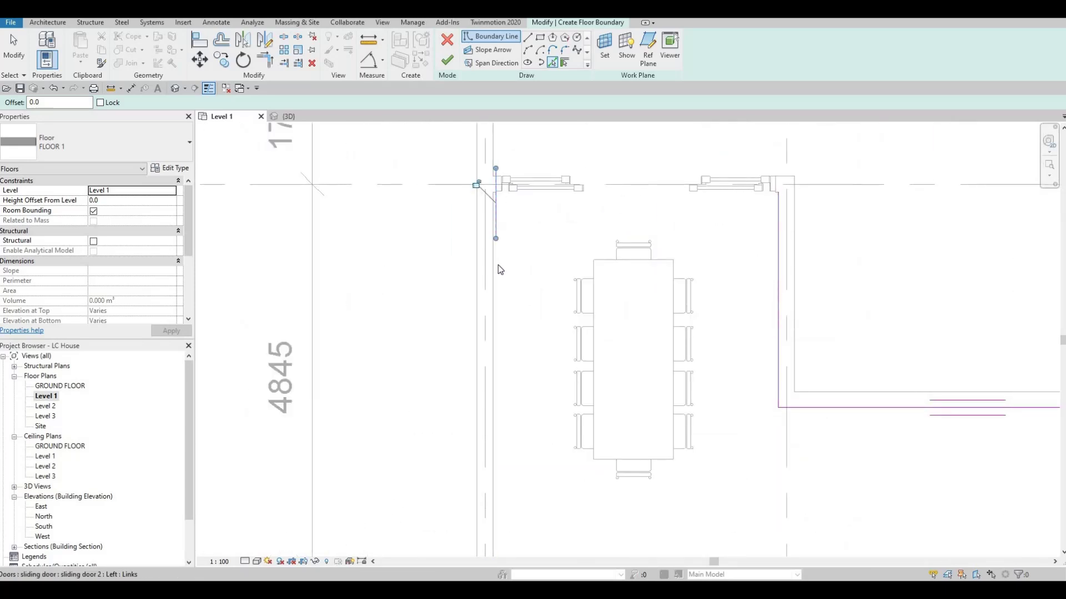
pyautogui.click(493, 196)
pyautogui.scroll(4, 493, 194)
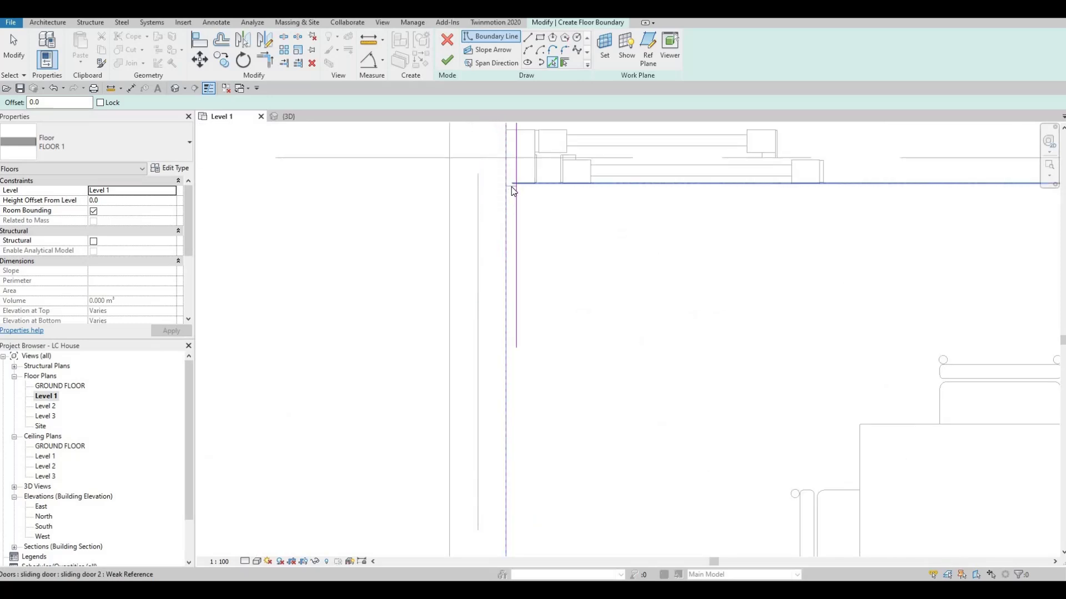
pyautogui.scroll(3, 511, 186)
pyautogui.click(511, 188)
# - Delete the stray short boundary line at the end of the dining room's sliding door
pyautogui.press('Escape')
pyautogui.press('Escape')
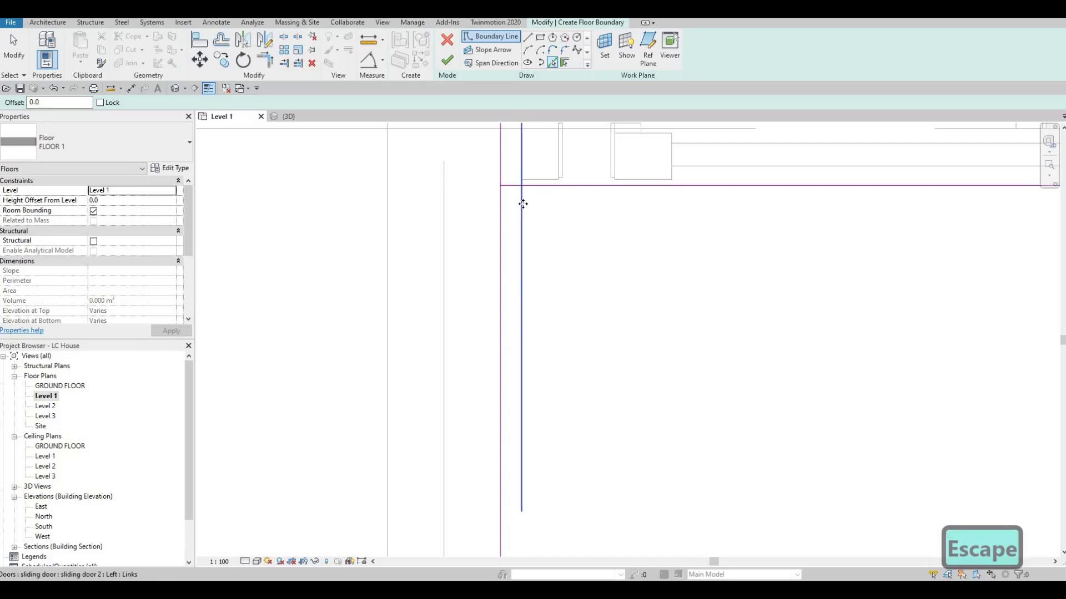
pyautogui.click(522, 206)
pyautogui.press('Delete')
pyautogui.scroll(-3, 556, 207)
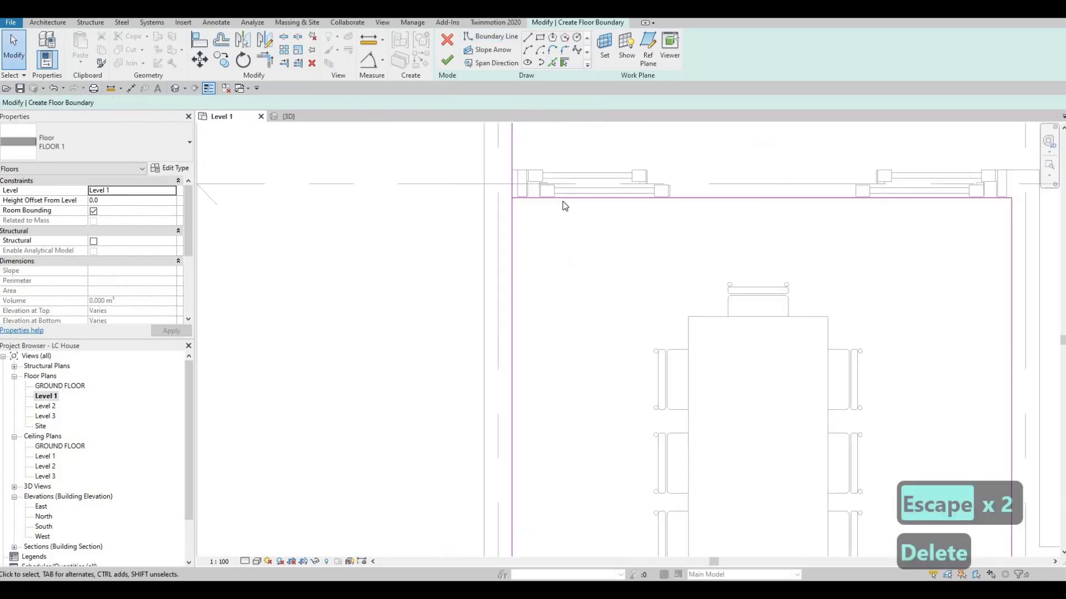
# - Pick boundary lines along the inner faces of the dining area's two walls near grid F and the main door wall on grid E
pyautogui.click(552, 63)
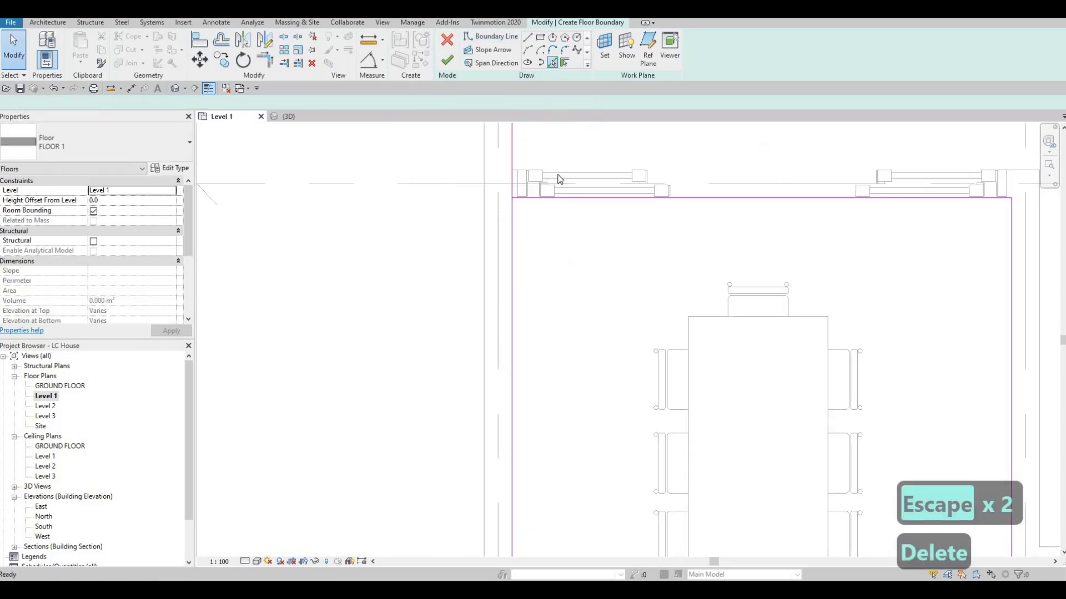
pyautogui.scroll(-2, 557, 167)
pyautogui.scroll(-3, 615, 278)
pyautogui.scroll(2, 660, 472)
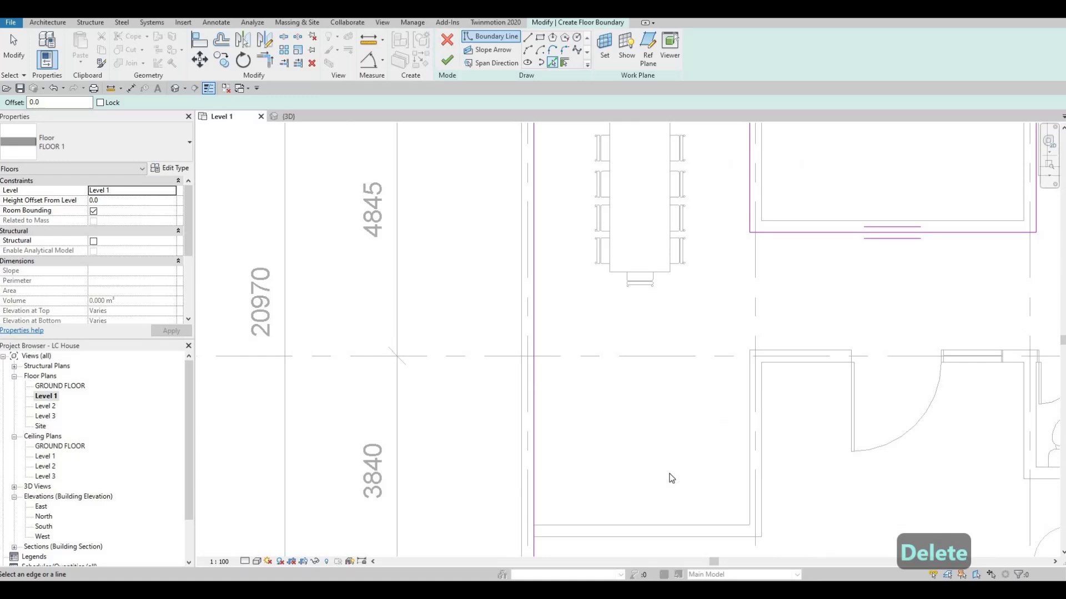
pyautogui.click(660, 528)
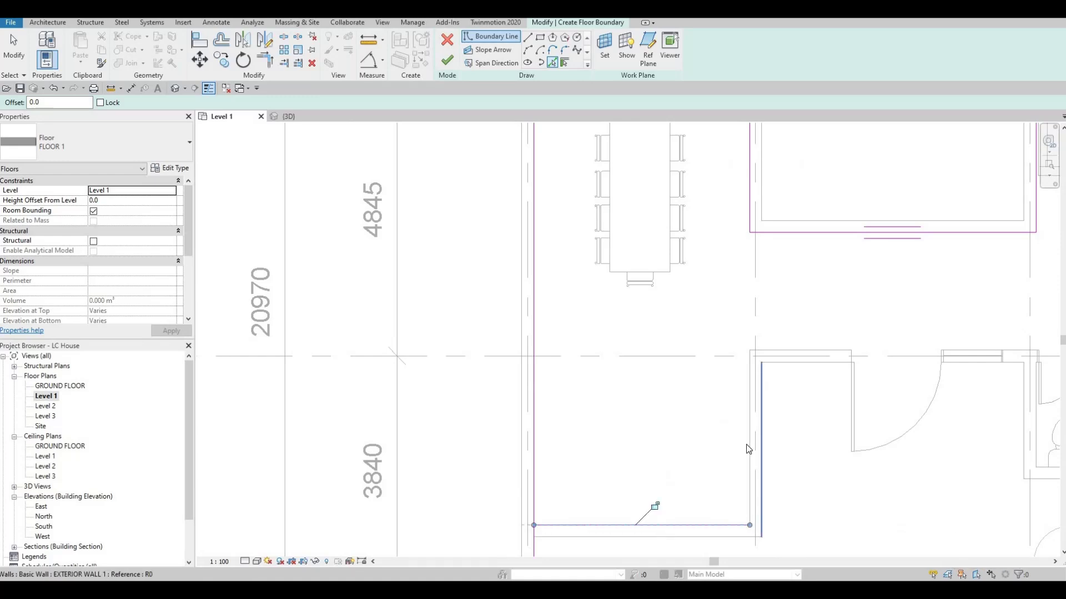
pyautogui.click(747, 448)
pyautogui.click(805, 350)
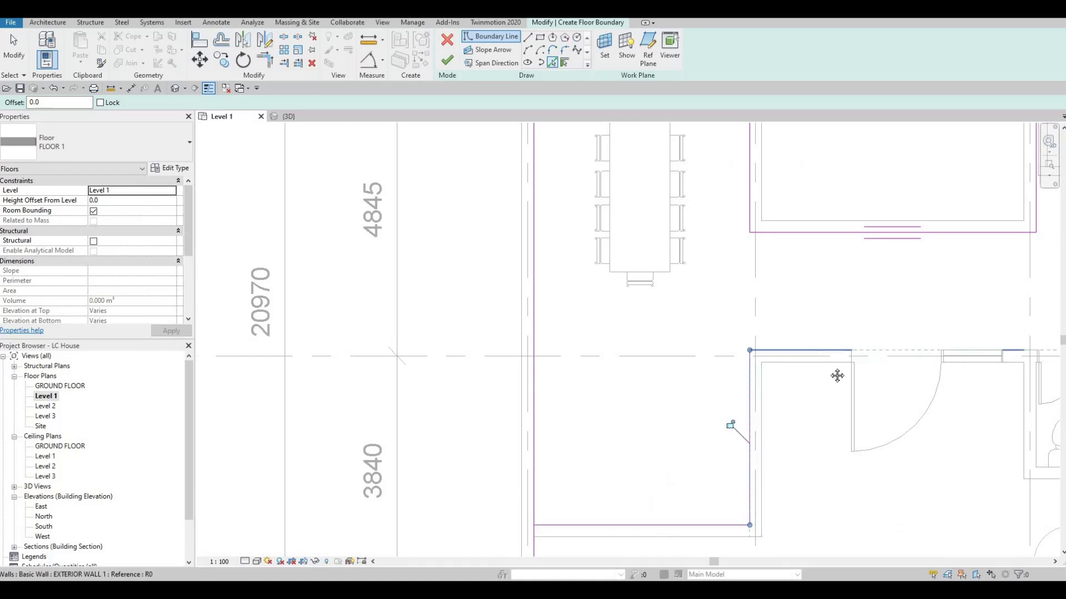
pyautogui.scroll(-1, 783, 322)
pyautogui.moveTo(996, 374); pyautogui.dragTo(757, 338, button='middle')
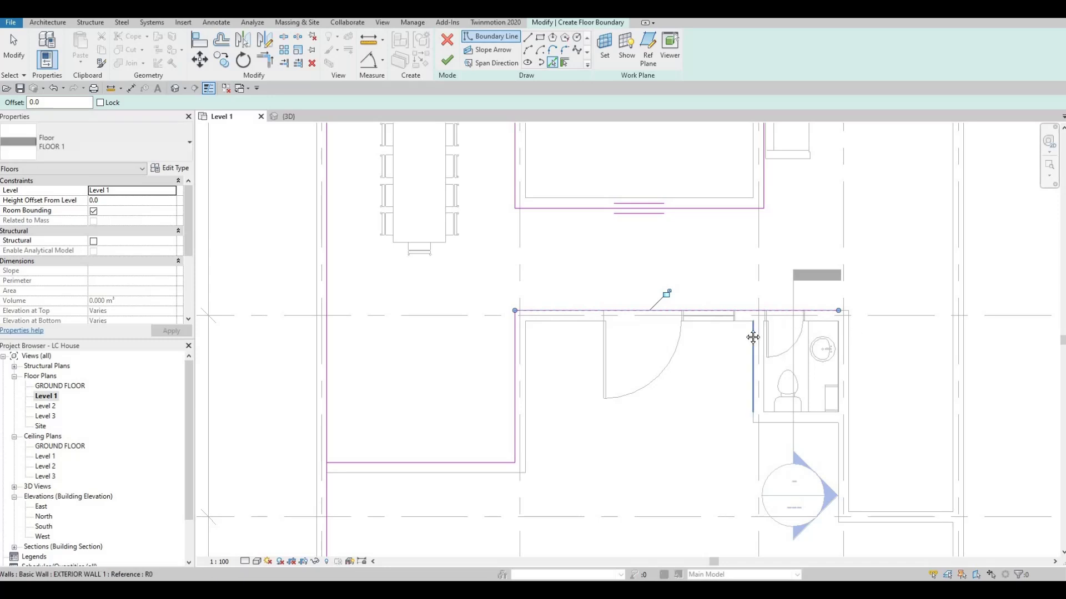
pyautogui.moveTo(744, 398); pyautogui.dragTo(666, 395, button='middle')
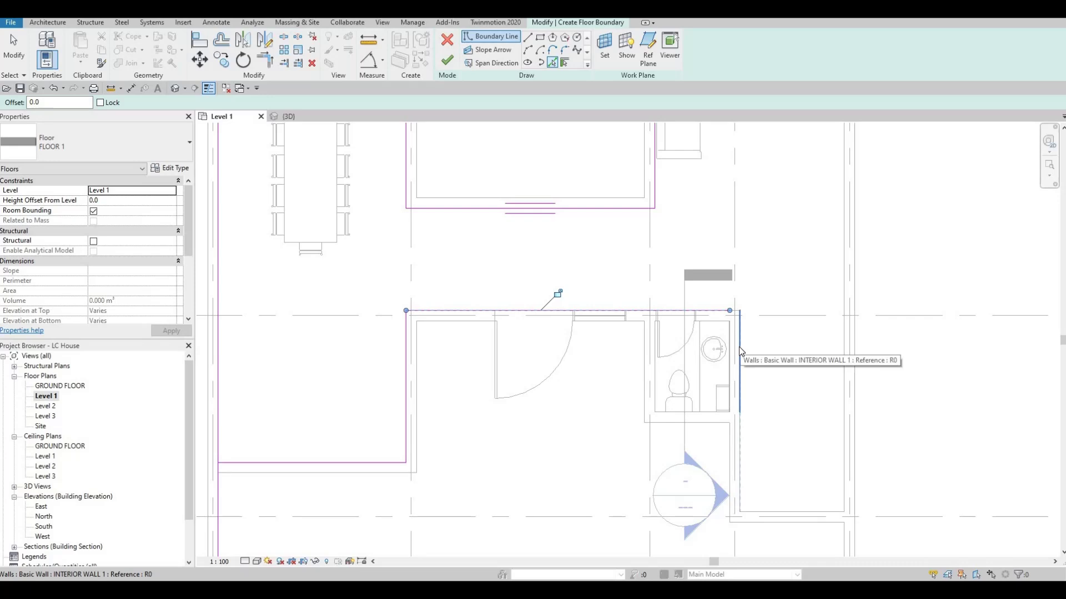
# - Pick floor boundary lines along the toilet's side and back walls, the adjoining corridor wall and the corridor's end wall near grid F
pyautogui.click(654, 373)
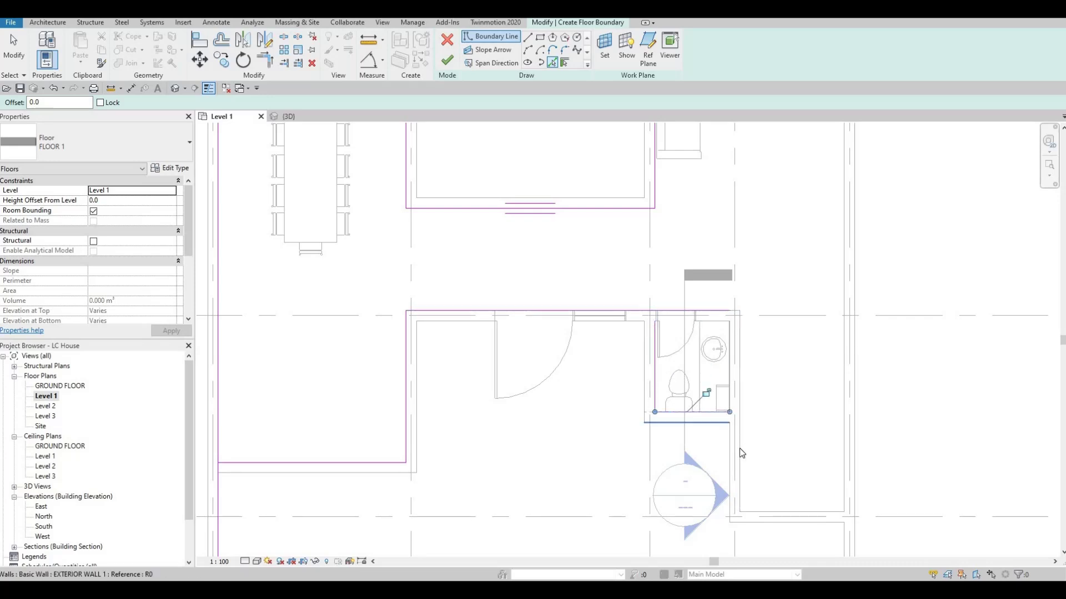
pyautogui.click(739, 469)
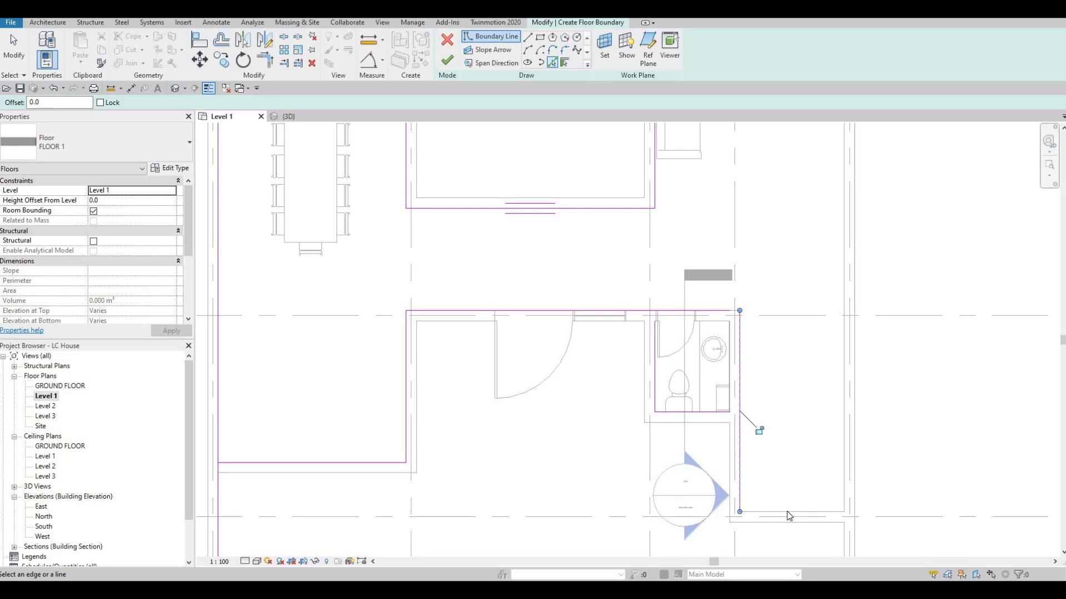
pyautogui.click(788, 514)
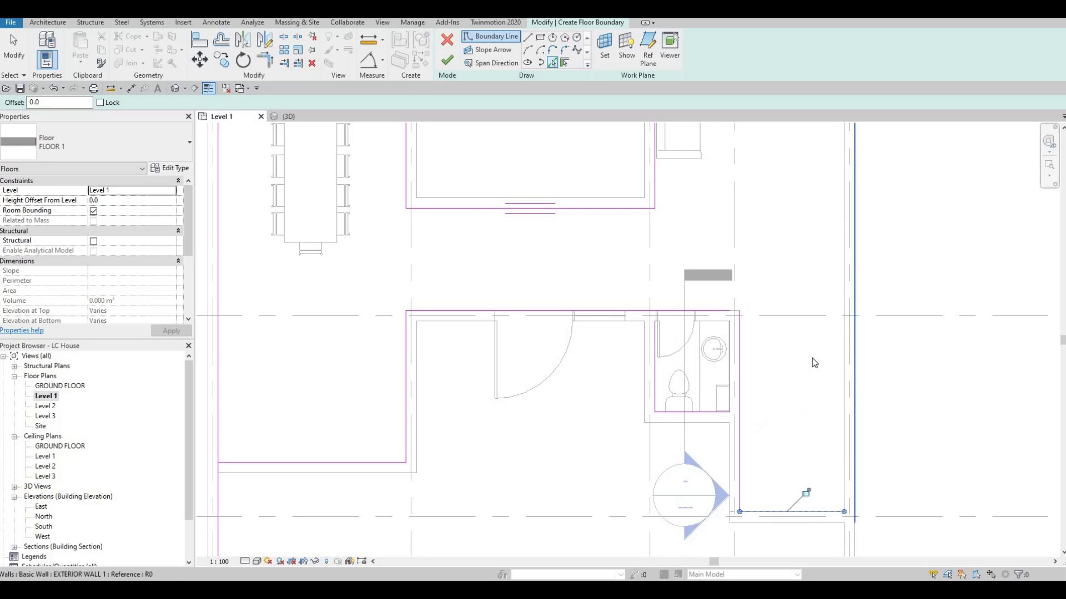
# - Pick floor boundary lines along the inner faces of the sofa room's exterior side wall and its sliding door on grid C
pyautogui.click(843, 349)
pyautogui.scroll(-2, 793, 344)
pyautogui.moveTo(772, 131); pyautogui.dragTo(770, 252, button='middle')
pyautogui.scroll(-1, 763, 244)
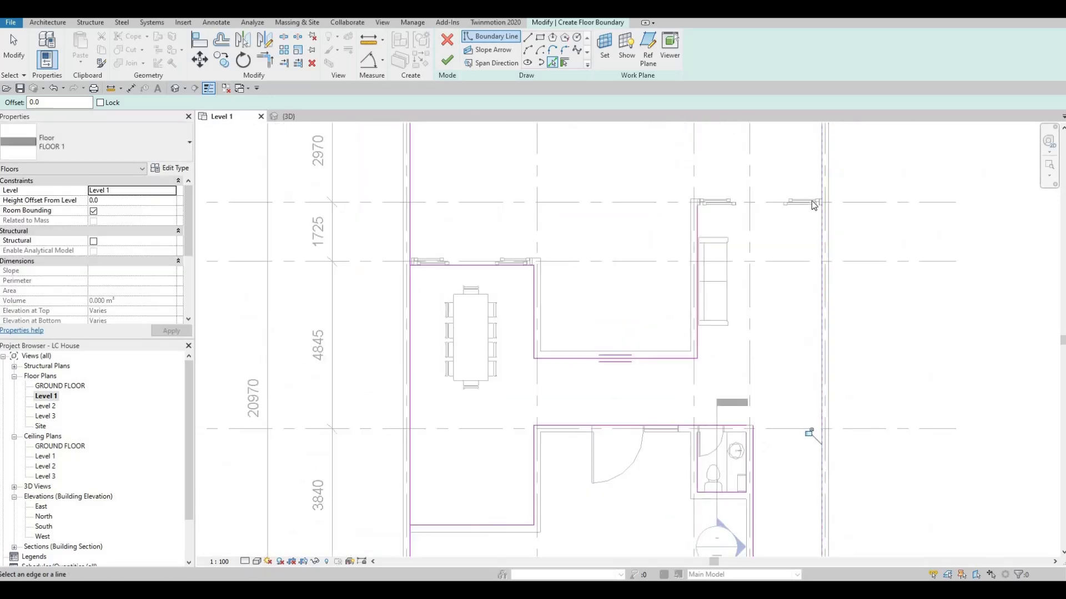
pyautogui.scroll(5, 896, 172)
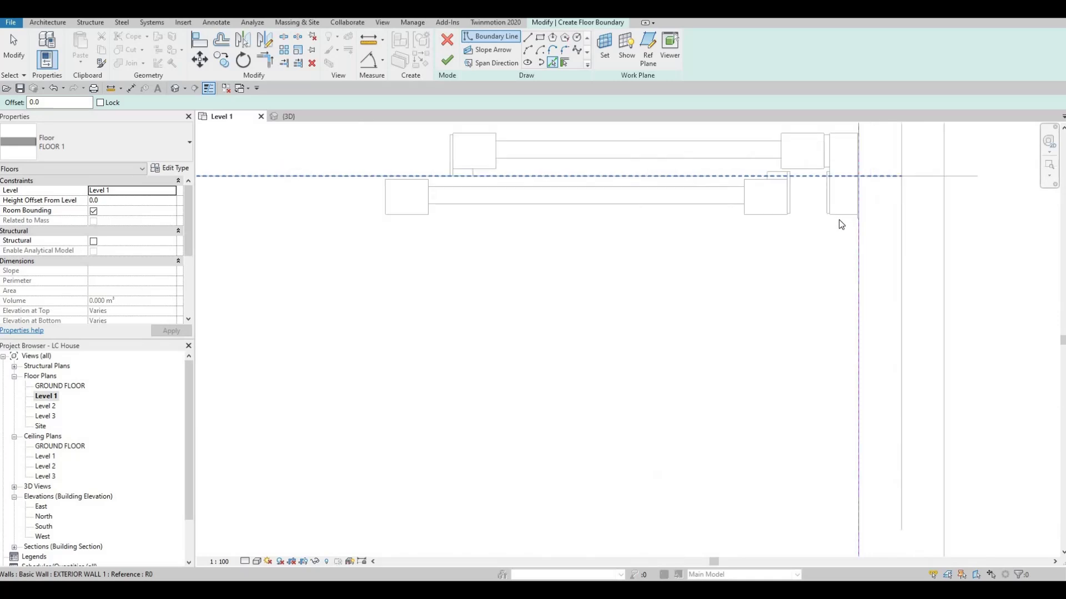
pyautogui.click(843, 214)
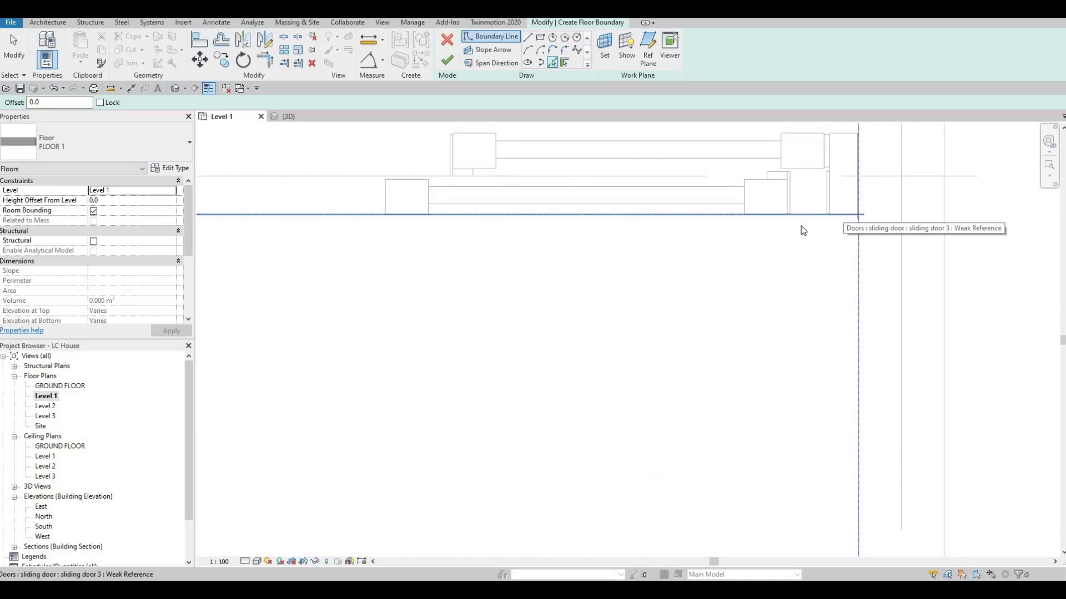
pyautogui.scroll(-5, 797, 226)
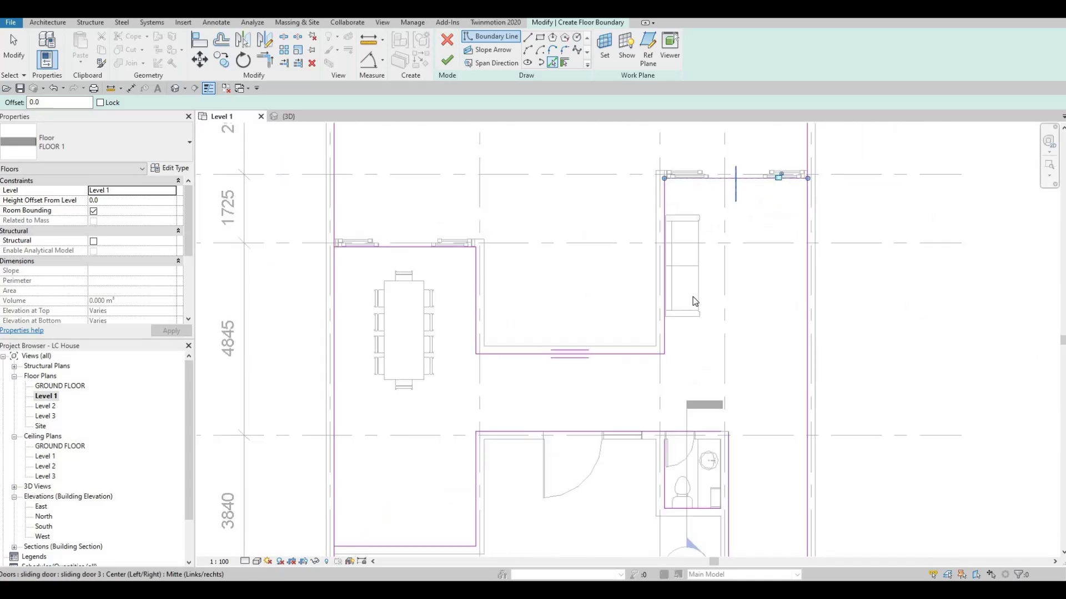
# - Trim the floor boundary lines to corners around the toilet, joining its back wall to the corridor wall and its side wall to the entrance wall
pyautogui.scroll(-2, 693, 301)
pyautogui.press('Escape')
pyautogui.press('Escape')
pyautogui.press('Escape')
pyautogui.press('t')
pyautogui.press('r')
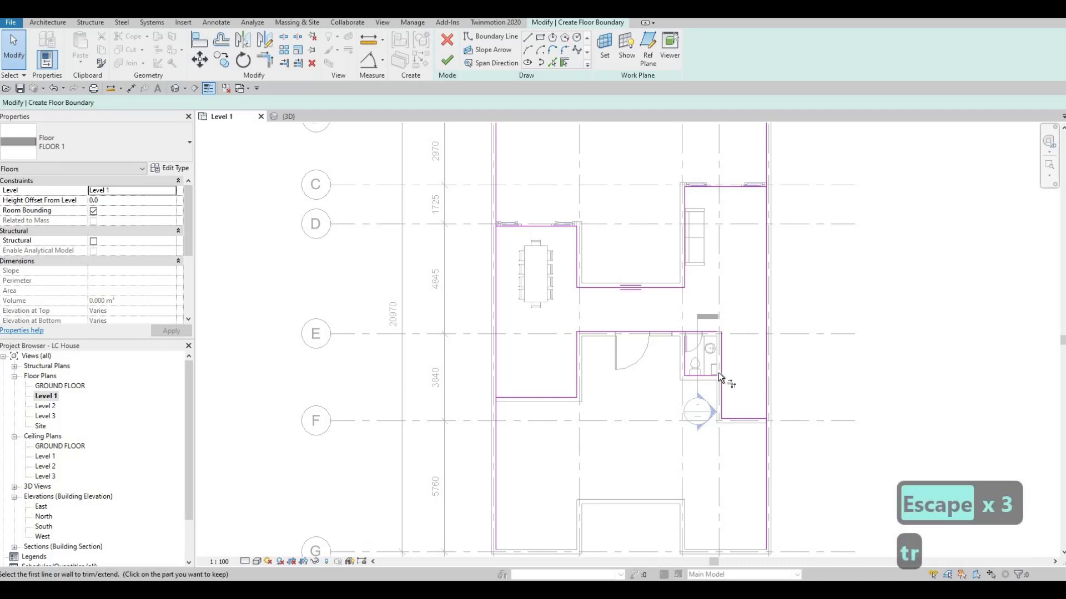
pyautogui.scroll(3, 724, 386)
pyautogui.click(721, 390)
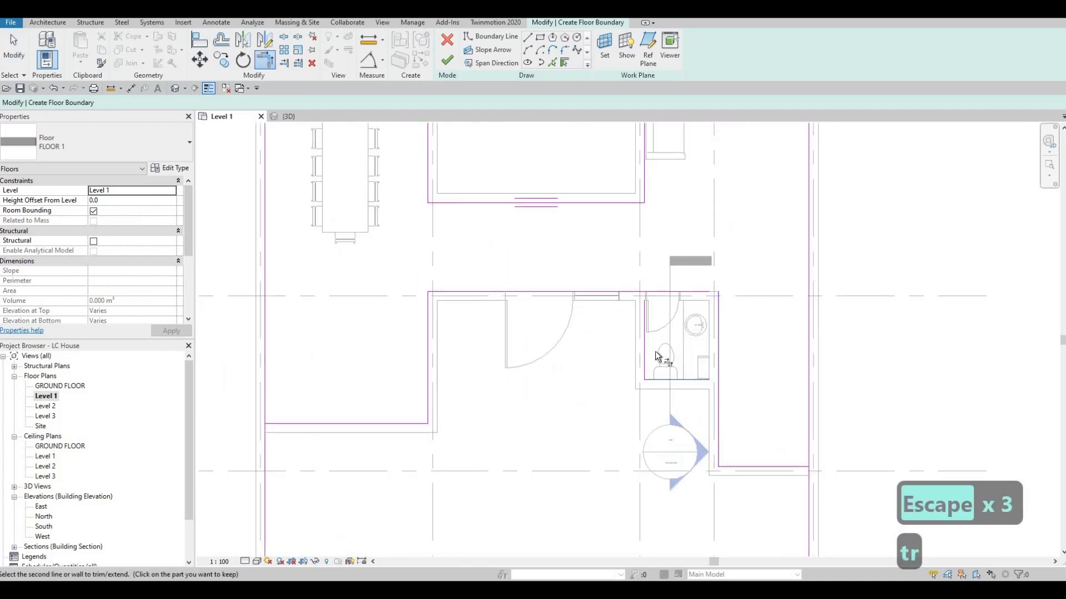
pyautogui.click(647, 323)
pyautogui.click(627, 293)
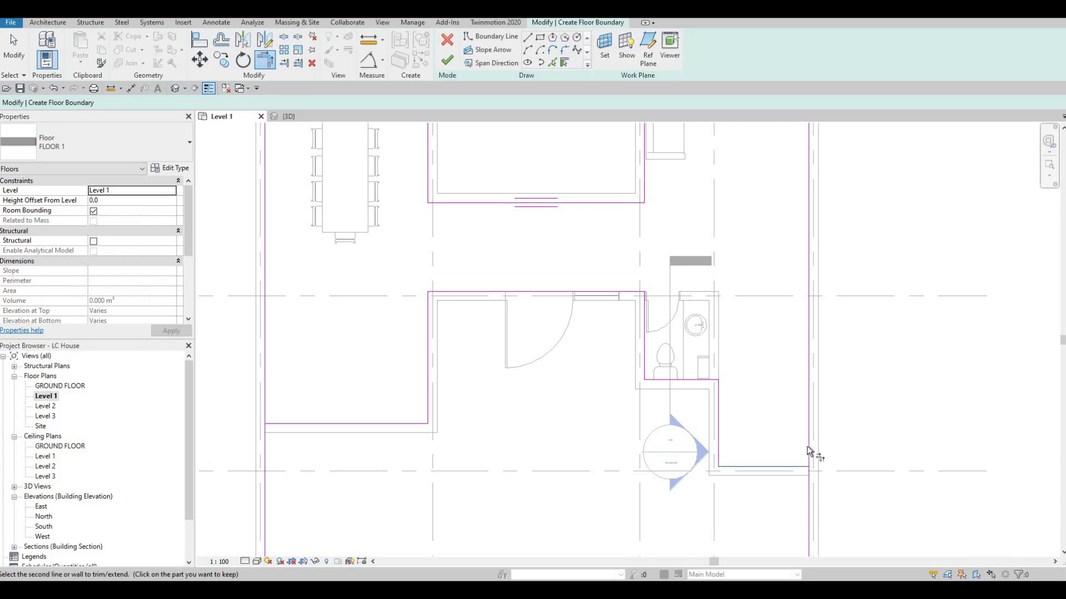
# - Trim the sofa-side exterior wall boundary to corners with the end wall line near grid F and the sliding door line on grid C
pyautogui.click(807, 318)
pyautogui.scroll(-3, 807, 318)
pyautogui.moveTo(812, 168); pyautogui.dragTo(817, 293, button='middle')
pyautogui.scroll(5, 819, 298)
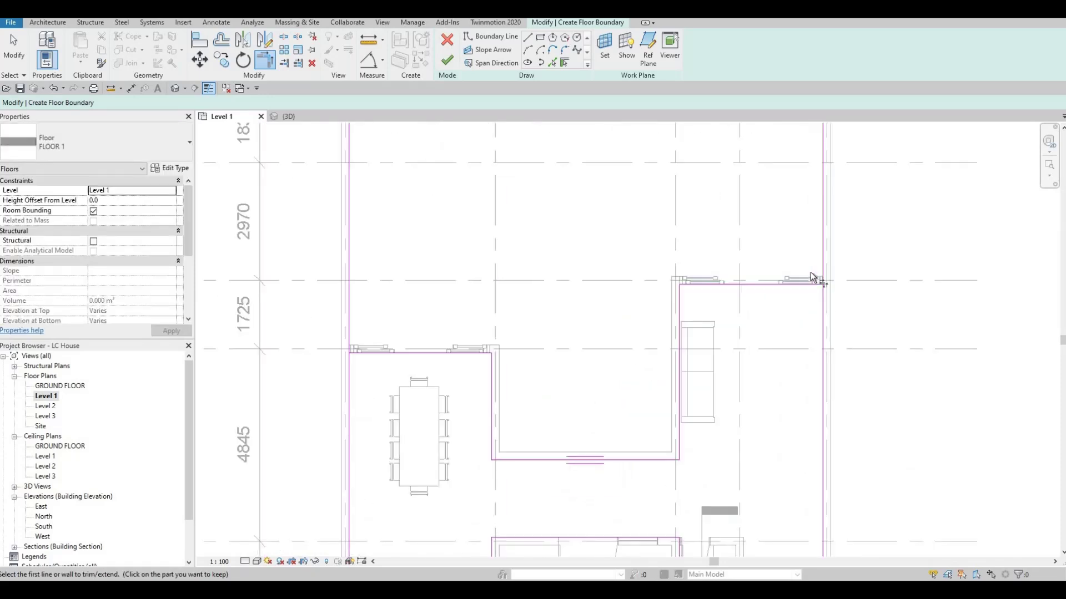
pyautogui.click(825, 287)
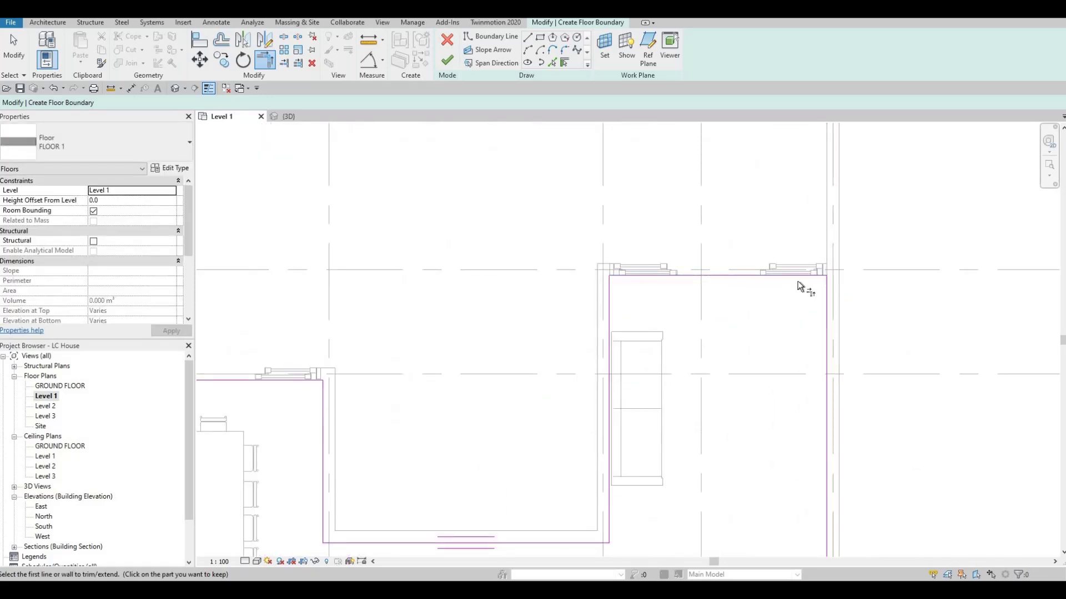
# - Trim the dining-side exterior wall boundary to corners with the sliding door line on grid D and the wall line near grid F
pyautogui.scroll(-3, 716, 408)
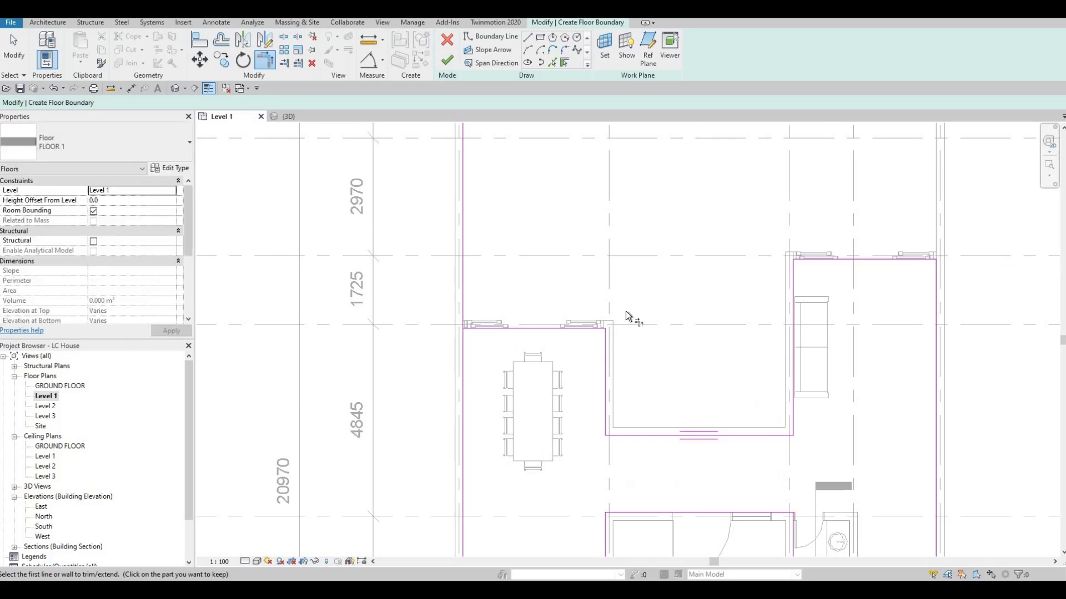
pyautogui.moveTo(628, 314); pyautogui.dragTo(677, 215, button='middle')
pyautogui.scroll(-1, 677, 216)
pyautogui.click(610, 243)
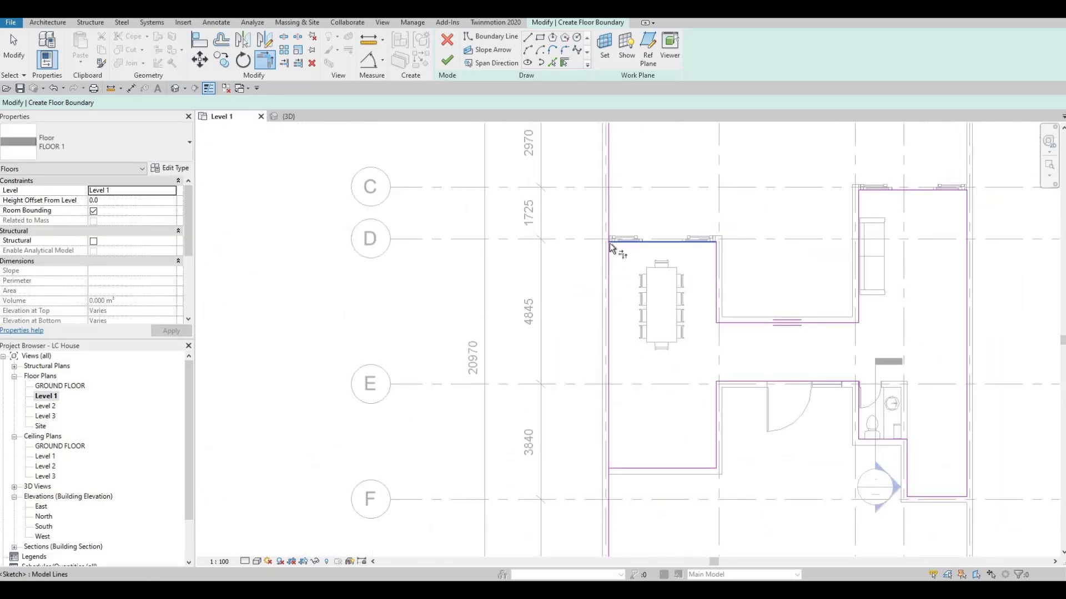
pyautogui.click(609, 269)
pyautogui.click(607, 446)
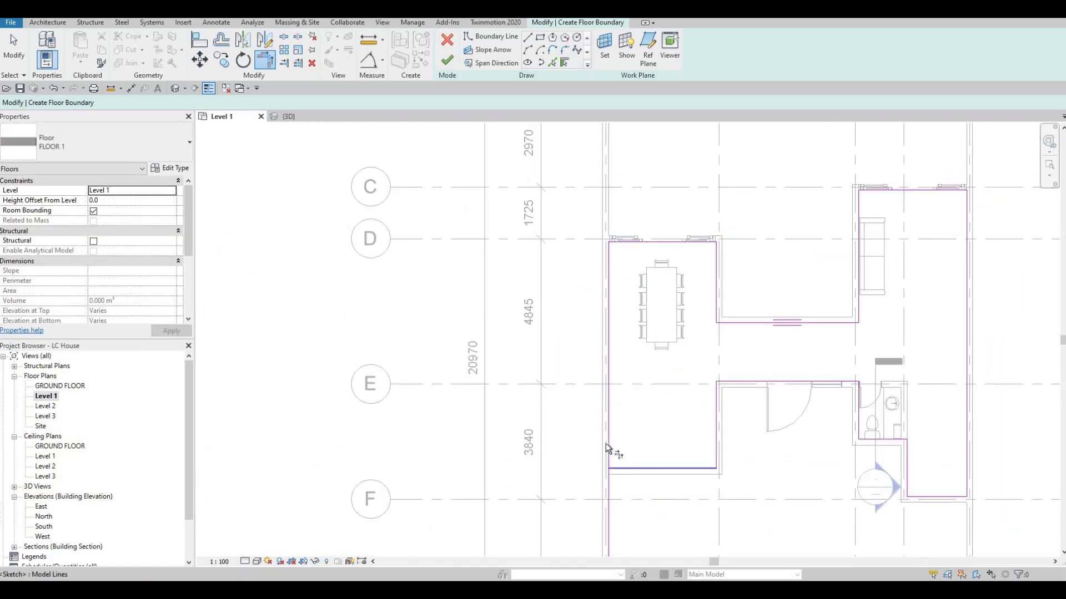
pyautogui.click(694, 460)
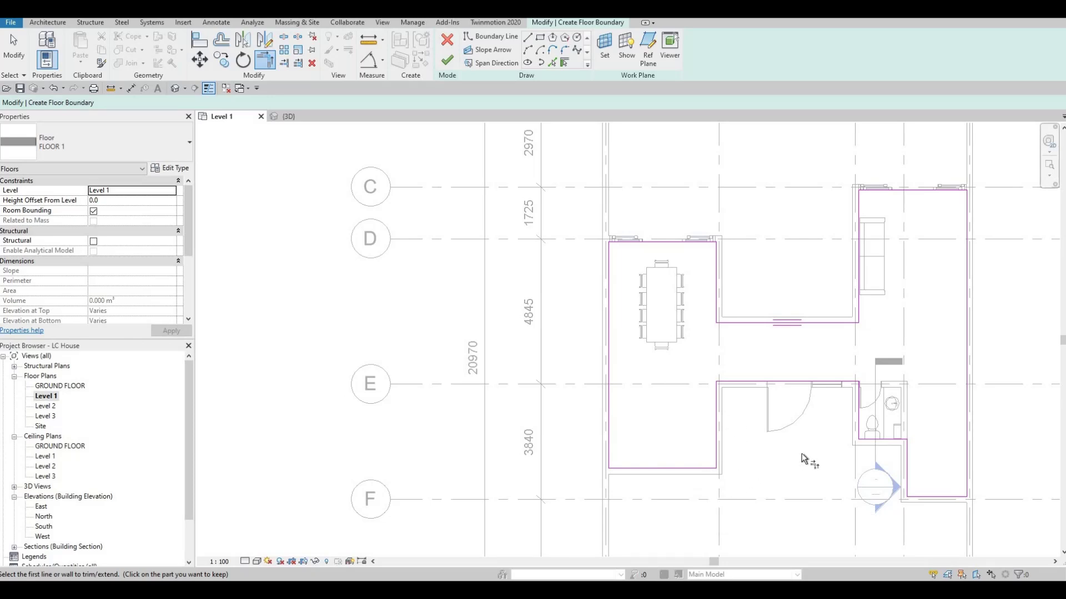
# - Finish the floor boundary sketch to create the Level 1 floor and clear the selection
pyautogui.moveTo(658, 407); pyautogui.dragTo(604, 430, button='middle')
pyautogui.scroll(-1, 604, 430)
pyautogui.scroll(3, 691, 414)
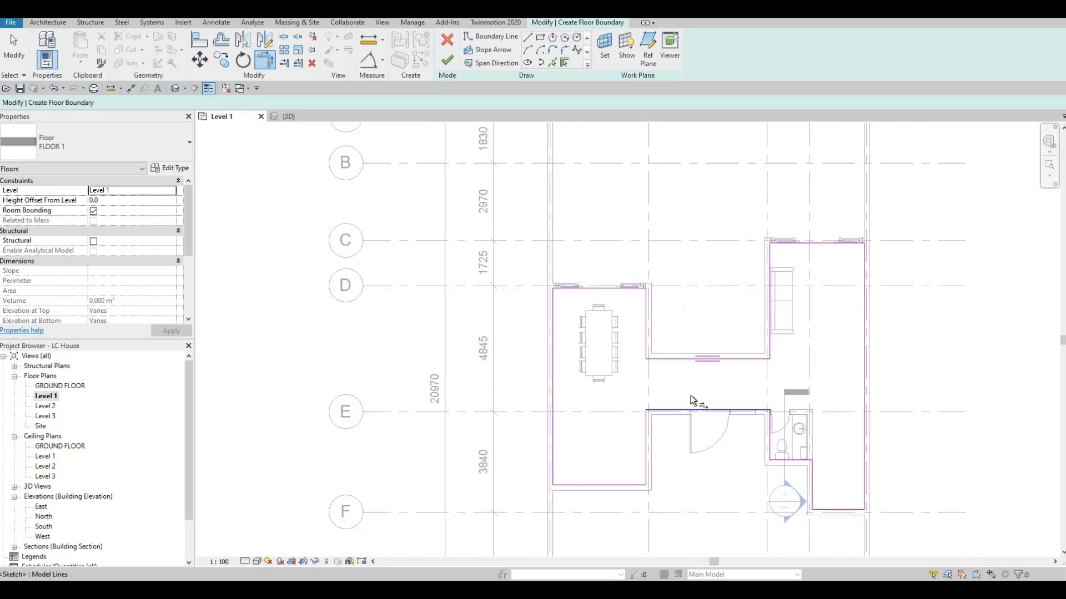
pyautogui.click(447, 60)
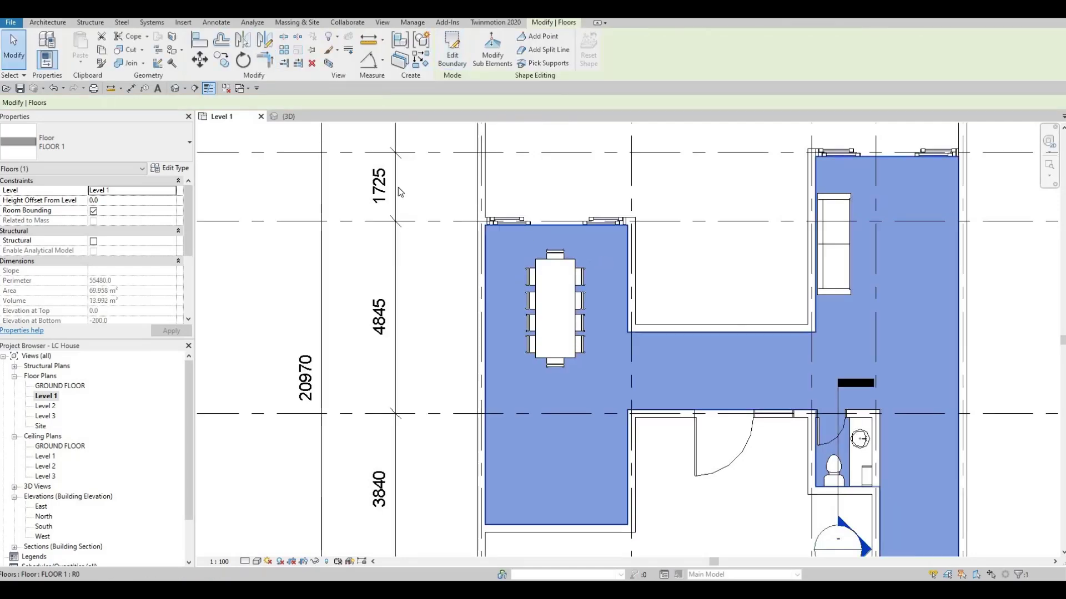
pyautogui.press('Escape')
pyautogui.press('Escape')
# - In the 3D view, select the chain of outer perimeter walls and set their base constraint to GROUND FLOOR
pyautogui.click(288, 116)
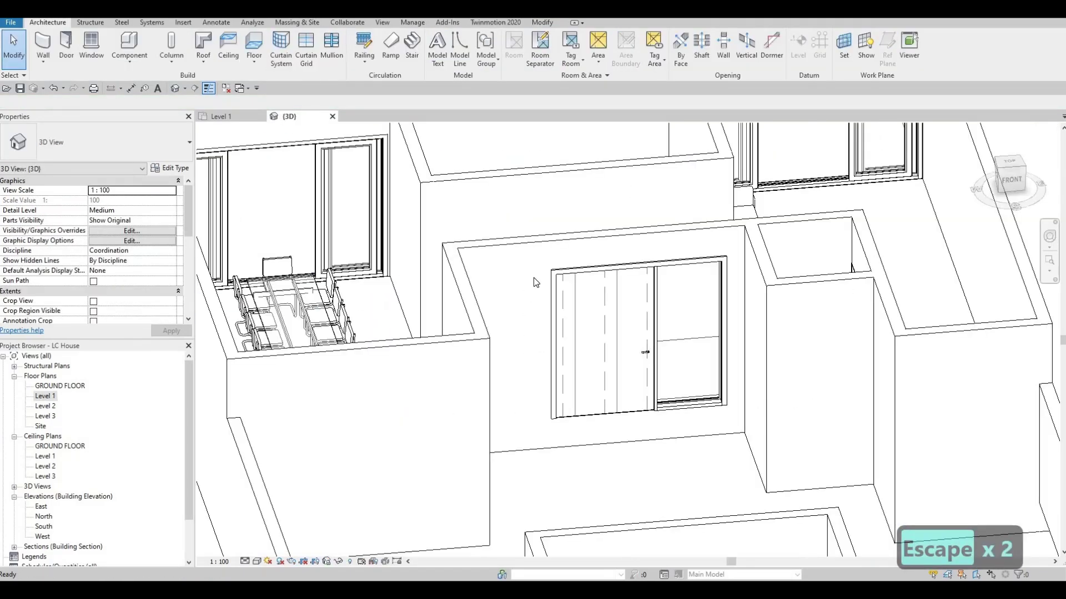
pyautogui.scroll(-2, 553, 331)
pyautogui.keyDown('shift'); pyautogui.moveTo(661, 395); pyautogui.dragTo(537, 287, button='middle'); pyautogui.keyUp('shift')
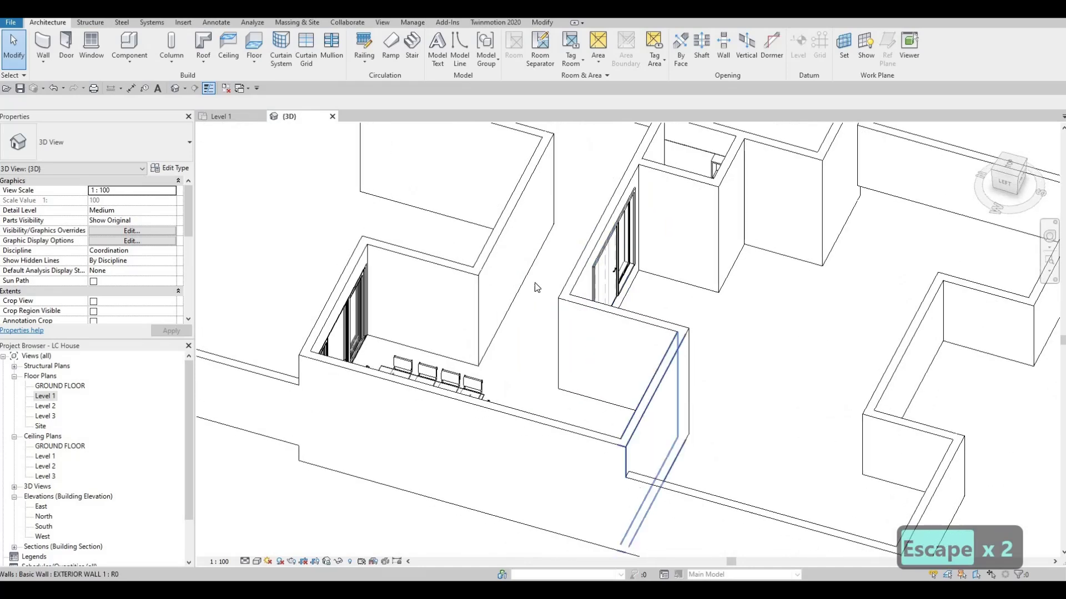
pyautogui.scroll(-3, 588, 313)
pyautogui.keyDown('shift'); pyautogui.moveTo(589, 313); pyautogui.dragTo(853, 345, button='middle'); pyautogui.keyUp('shift')
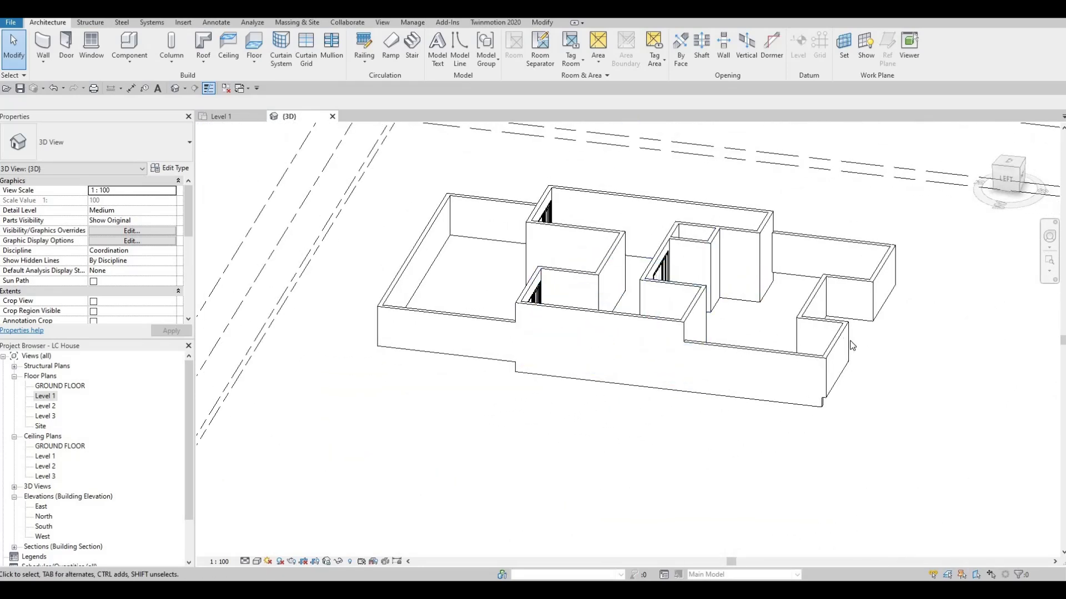
pyautogui.press('Tab')
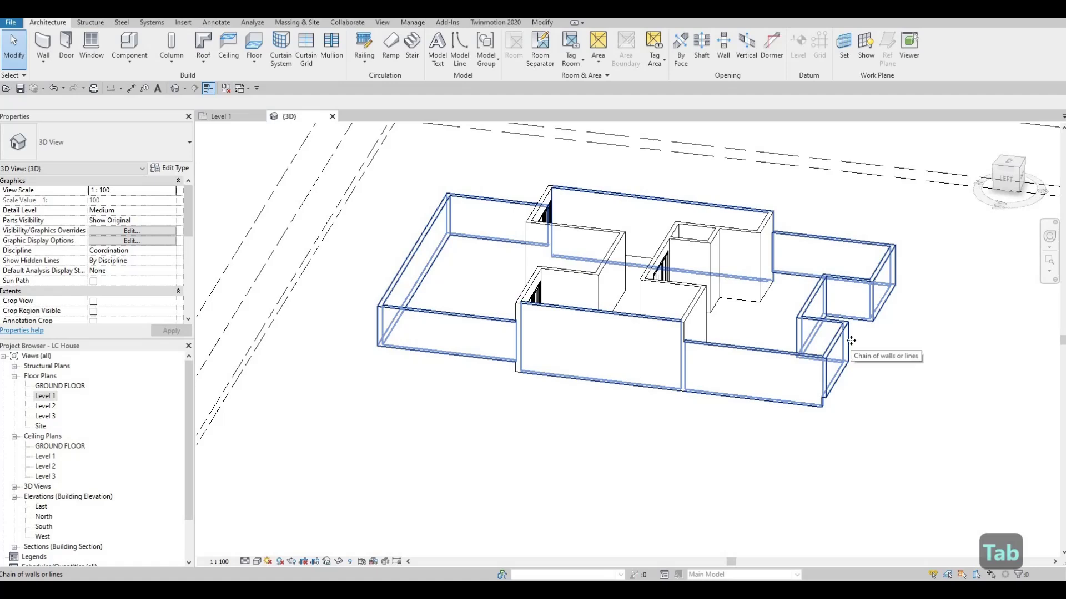
pyautogui.click(835, 341)
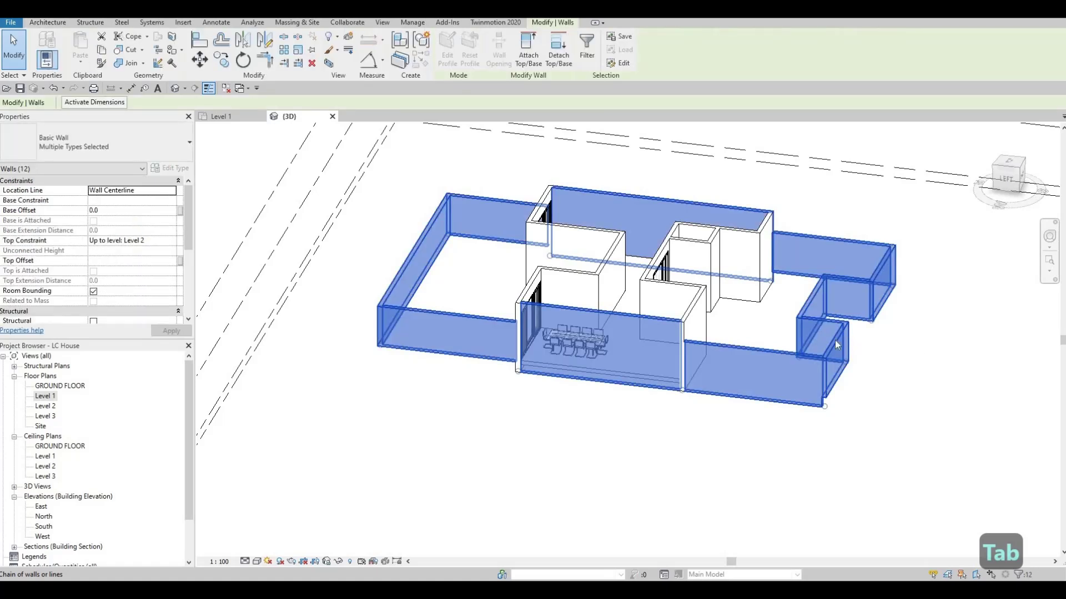
pyautogui.click(173, 202)
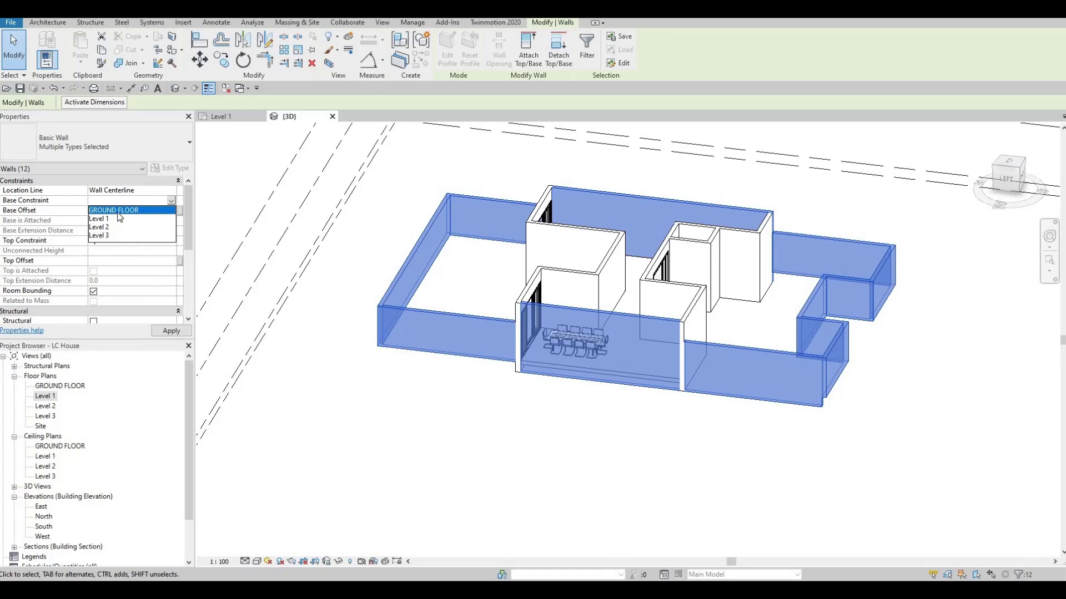
pyautogui.click(172, 331)
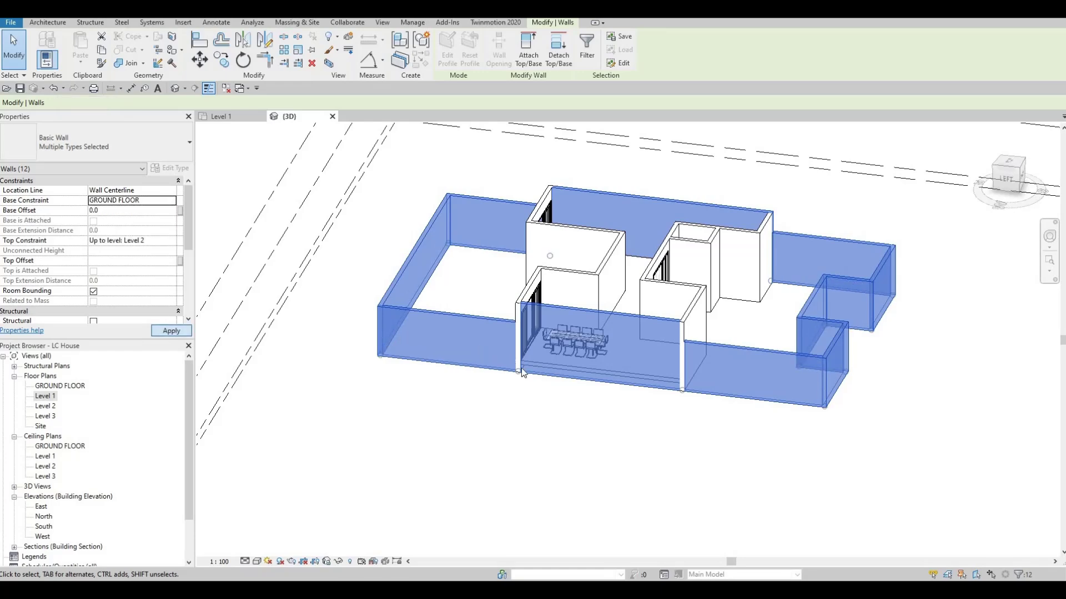
pyautogui.press('Escape')
pyautogui.press('Escape')
# - Examine the house model from several sides in 3D, checking the floor, the sliding doors and the lowered perimeter walls
pyautogui.keyDown('shift'); pyautogui.moveTo(709, 409); pyautogui.dragTo(686, 325, button='middle'); pyautogui.keyUp('shift')
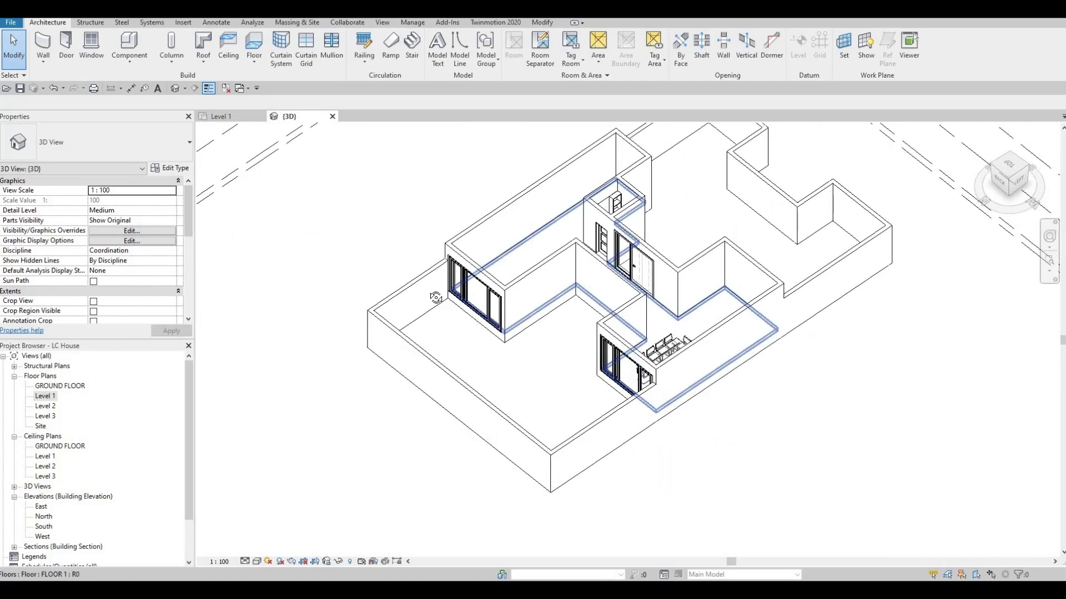
pyautogui.keyDown('shift'); pyautogui.moveTo(436, 298); pyautogui.dragTo(681, 340, button='middle'); pyautogui.keyUp('shift')
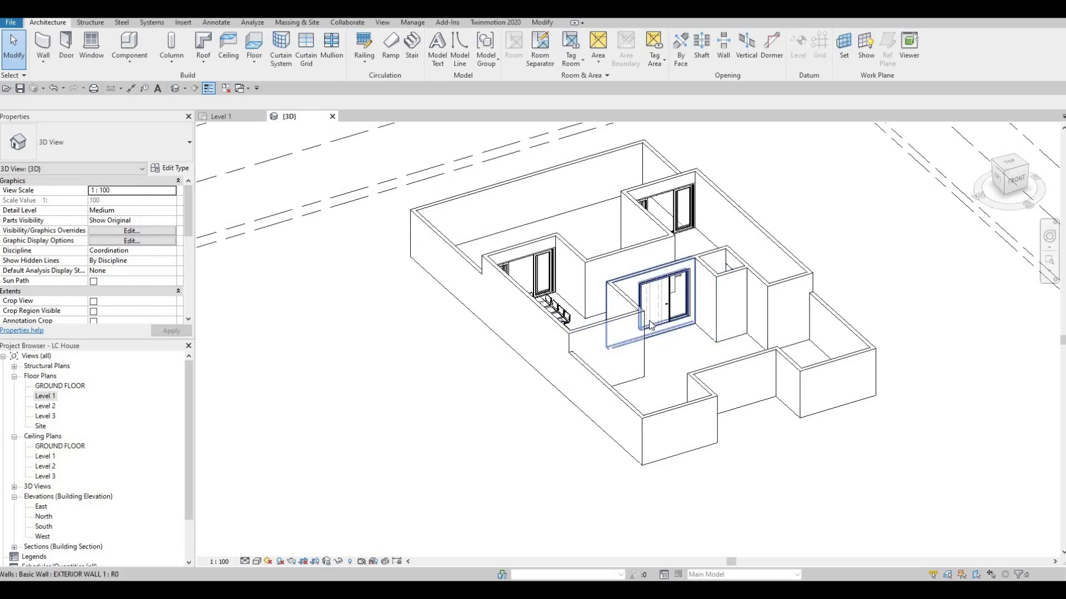
pyautogui.keyDown('shift'); pyautogui.moveTo(722, 329); pyautogui.dragTo(453, 341, button='middle'); pyautogui.keyUp('shift')
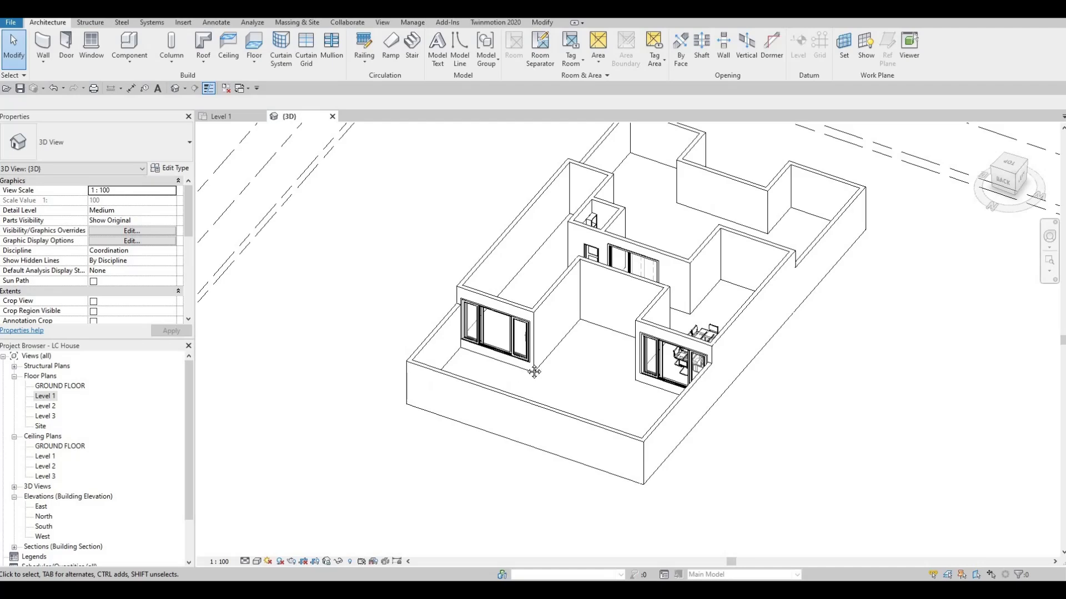
pyautogui.keyDown('shift'); pyautogui.moveTo(534, 372); pyautogui.dragTo(783, 321, button='middle'); pyautogui.keyUp('shift')
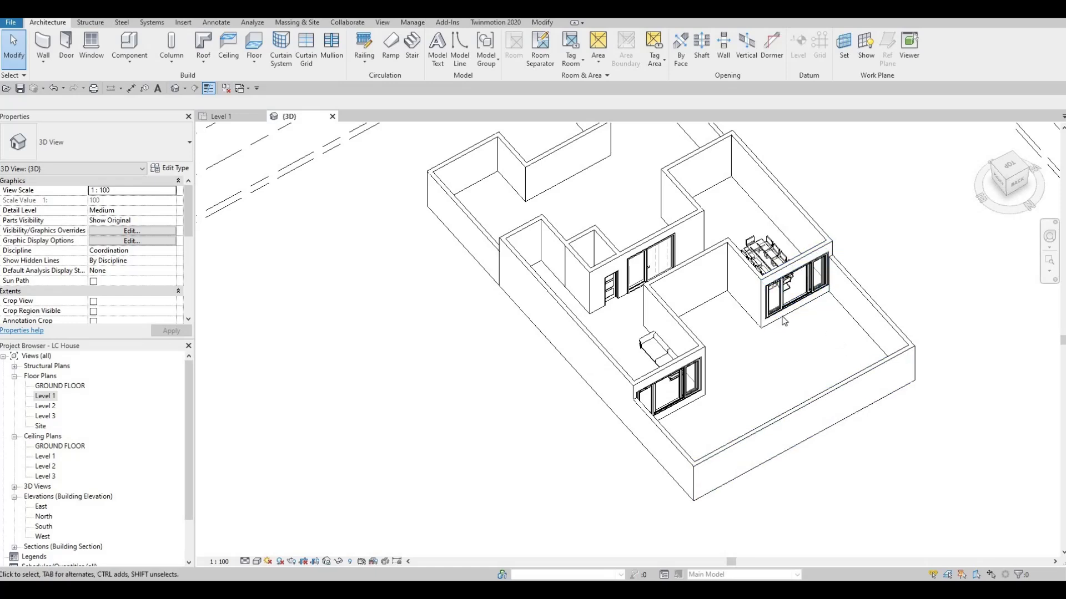
pyautogui.keyDown('shift'); pyautogui.moveTo(704, 408); pyautogui.dragTo(664, 311, button='middle'); pyautogui.keyUp('shift')
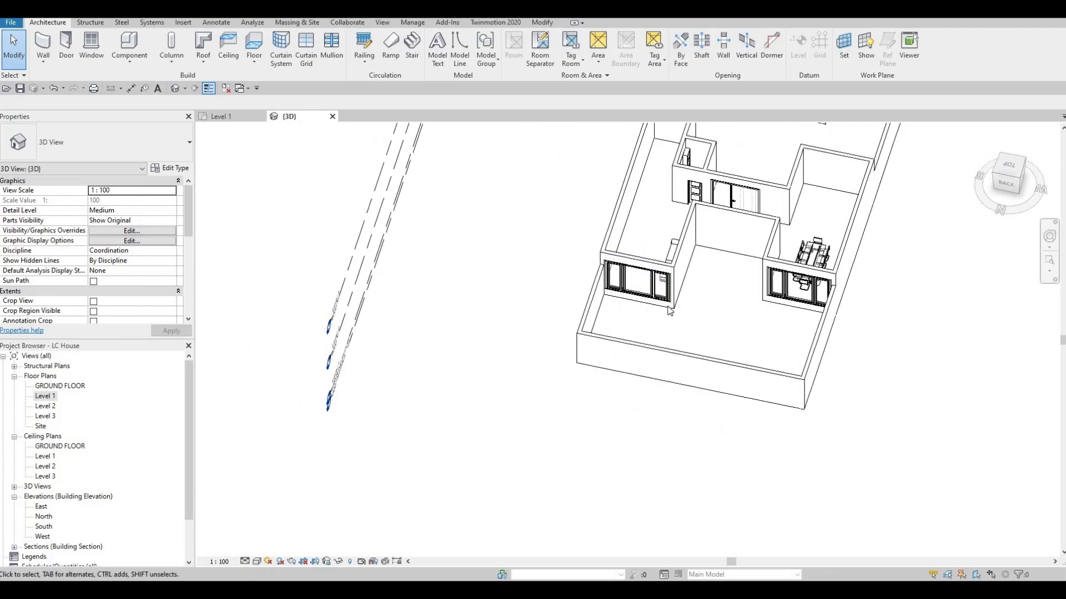
pyautogui.keyDown('shift'); pyautogui.moveTo(742, 290); pyautogui.dragTo(764, 351, button='middle'); pyautogui.keyUp('shift')
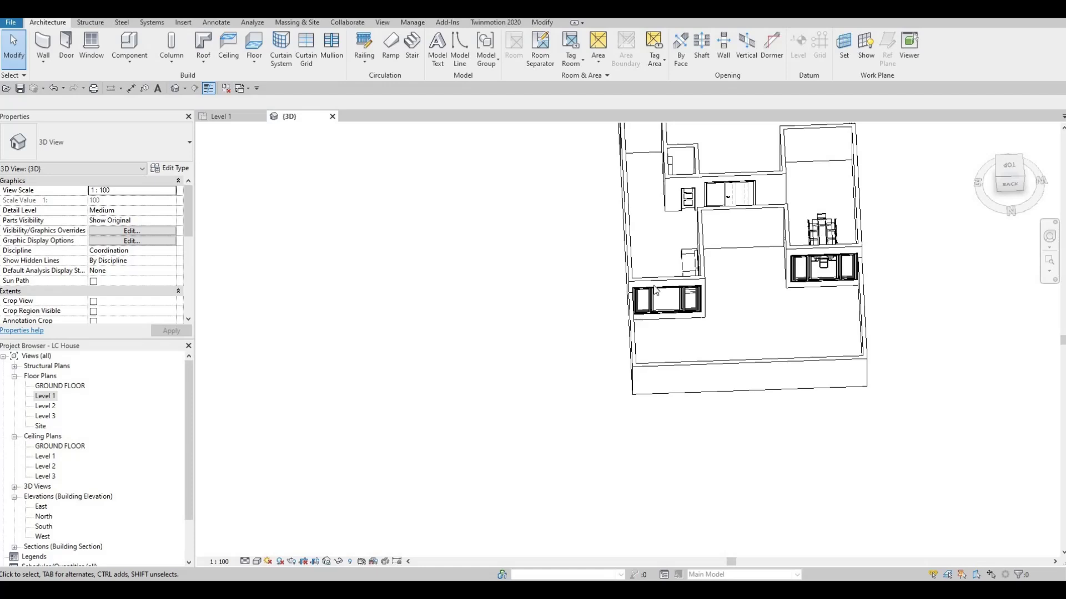
pyautogui.keyDown('shift'); pyautogui.moveTo(657, 291); pyautogui.dragTo(464, 262, button='middle'); pyautogui.keyUp('shift')
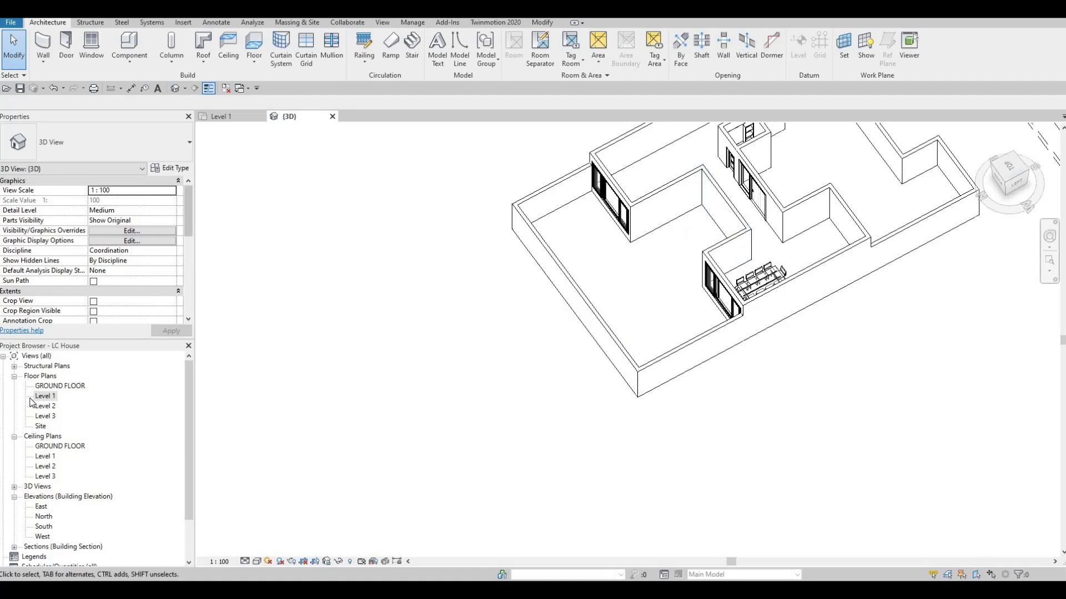
# - Open the Level 1 floor plan at the dining and sofa rooms
pyautogui.click(44, 397)
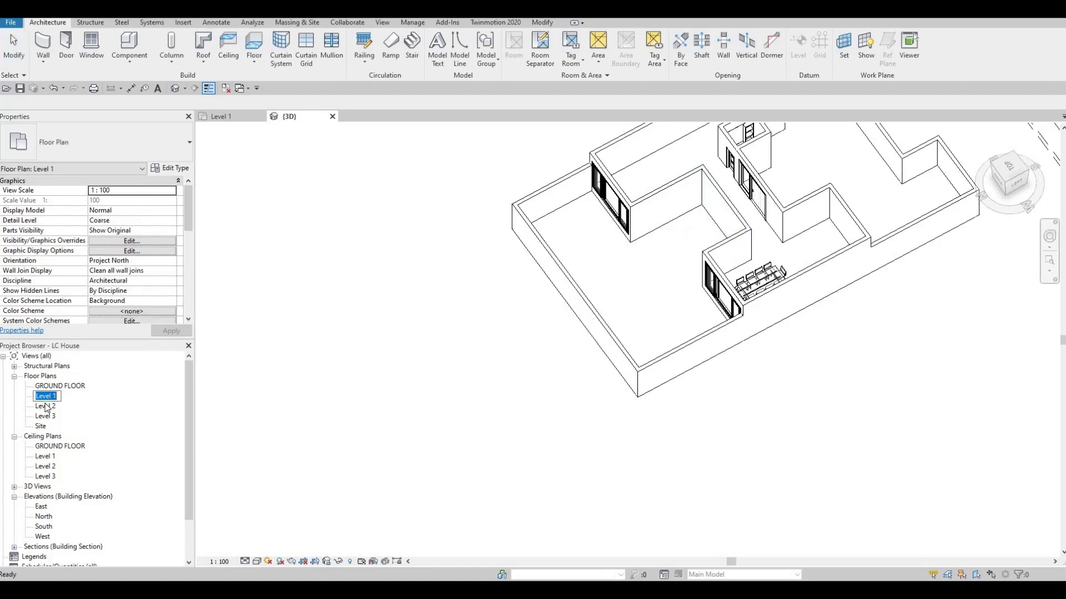
pyautogui.doubleClick(47, 397)
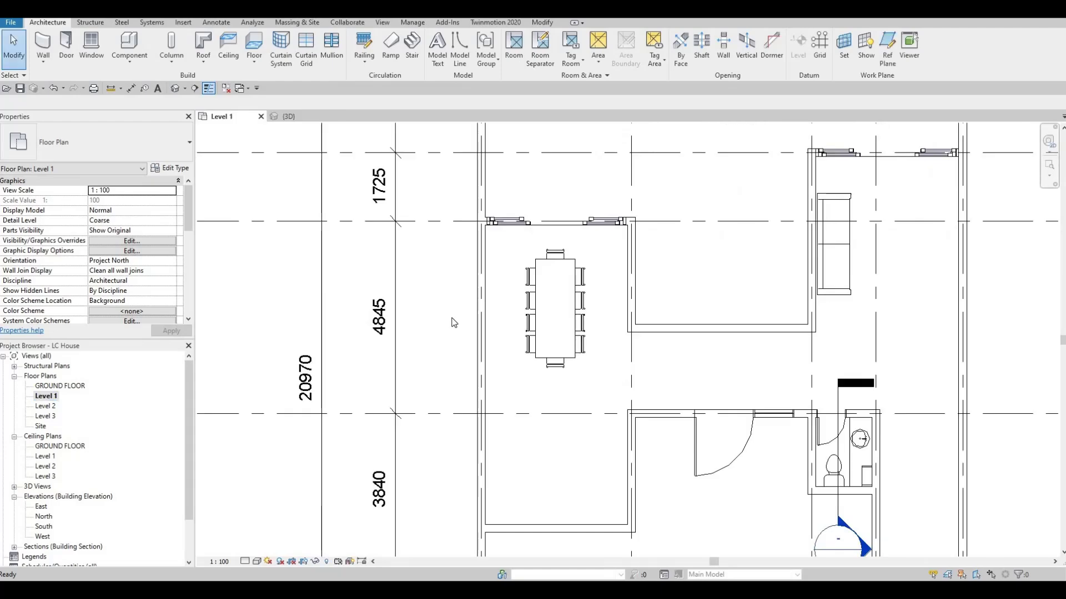
pyautogui.moveTo(525, 326); pyautogui.dragTo(518, 321, button='middle')
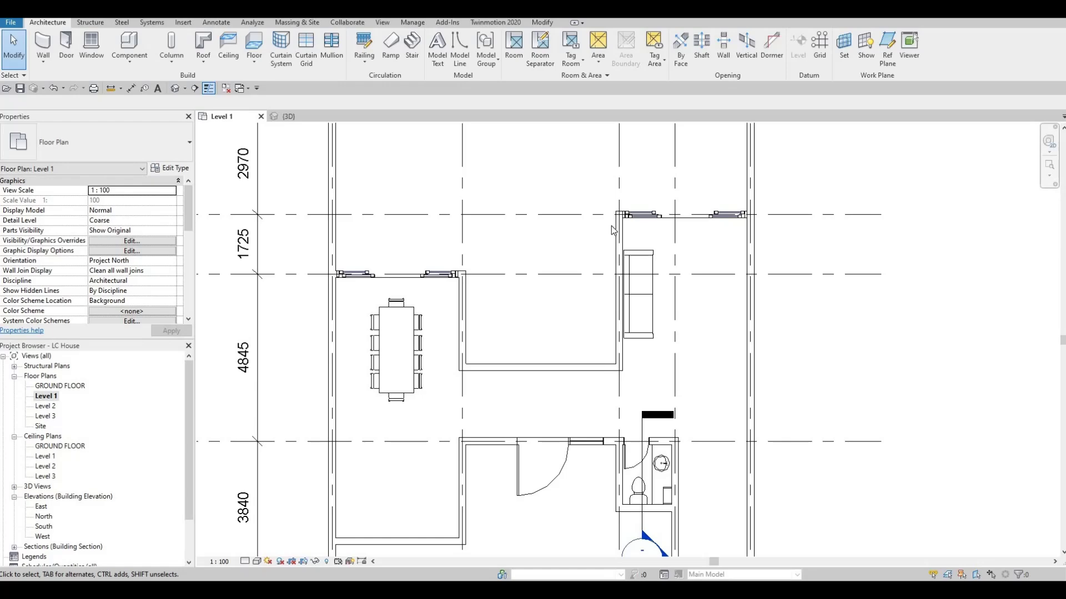
# - Examine the Level 1 floor plan around the dining room, the central recess, the sofa room and the toilet
pyautogui.moveTo(633, 305)
pyautogui.mouseDown(button='middle')
pyautogui.moveTo(638, 296)
pyautogui.moveTo(652, 306)
pyautogui.mouseUp(button='middle')
pyautogui.scroll(-1, 589, 285)
pyautogui.moveTo(588, 285); pyautogui.dragTo(656, 309, button='middle')
pyautogui.scroll(-2, 641, 390)
pyautogui.moveTo(642, 391); pyautogui.dragTo(672, 277, button='middle')
pyautogui.scroll(3, 662, 284)
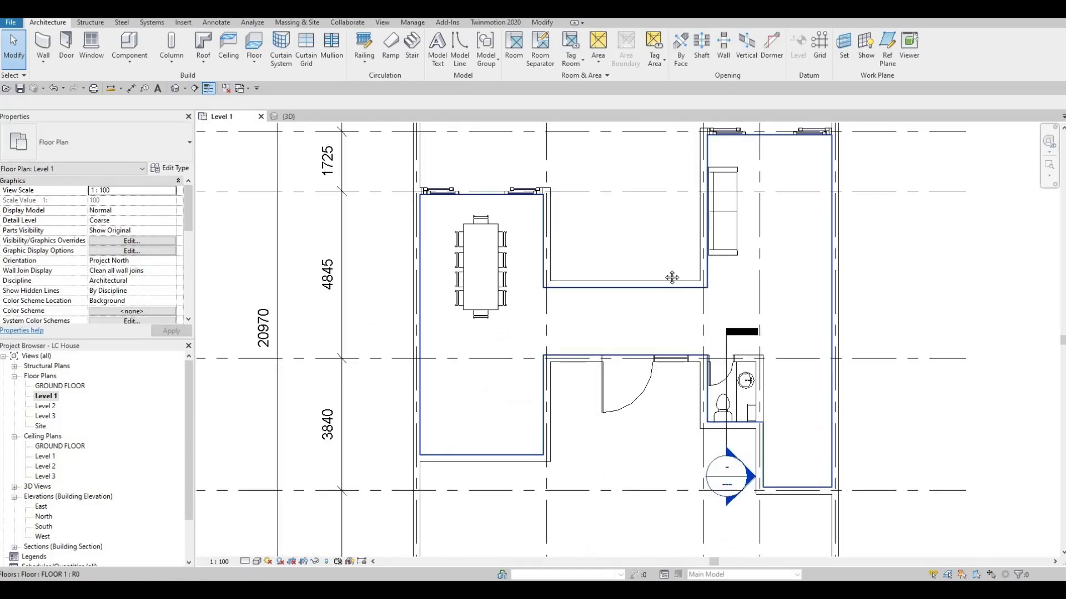
pyautogui.scroll(-1, 613, 355)
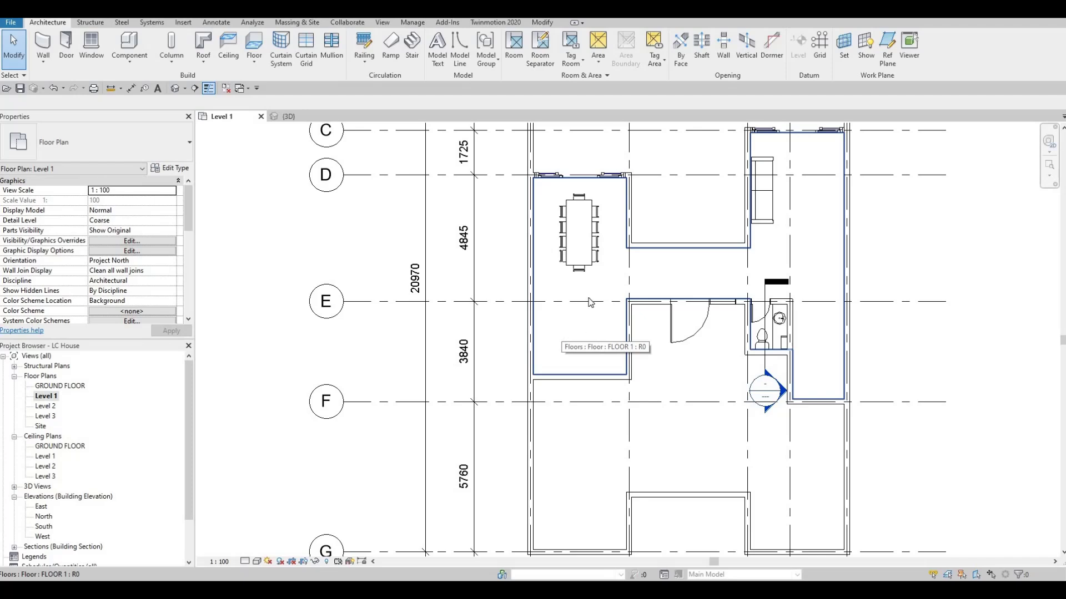
pyautogui.scroll(2, 587, 227)
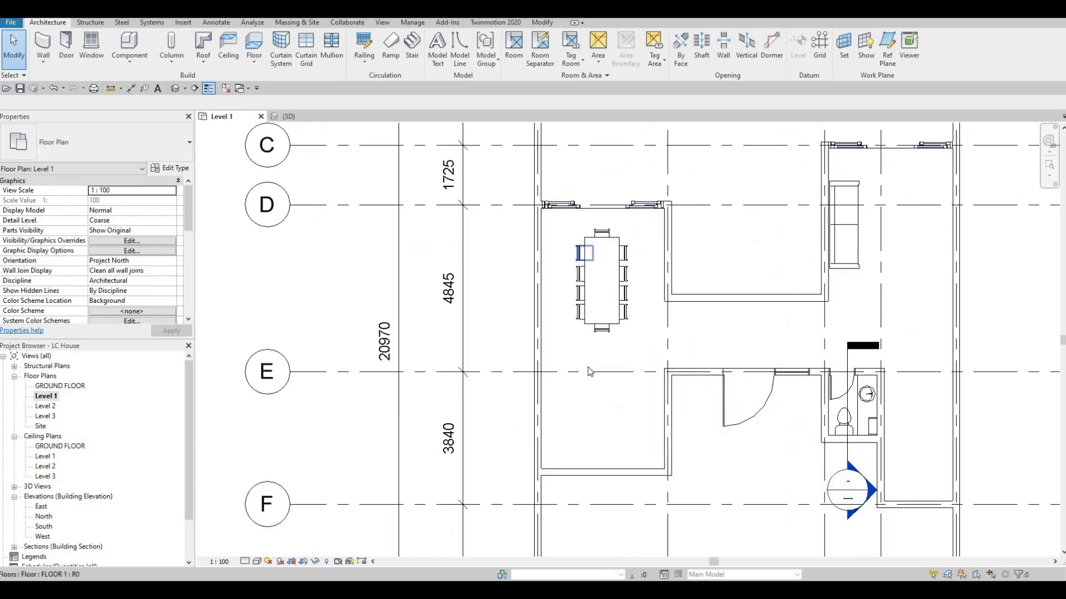
pyautogui.scroll(-1, 590, 372)
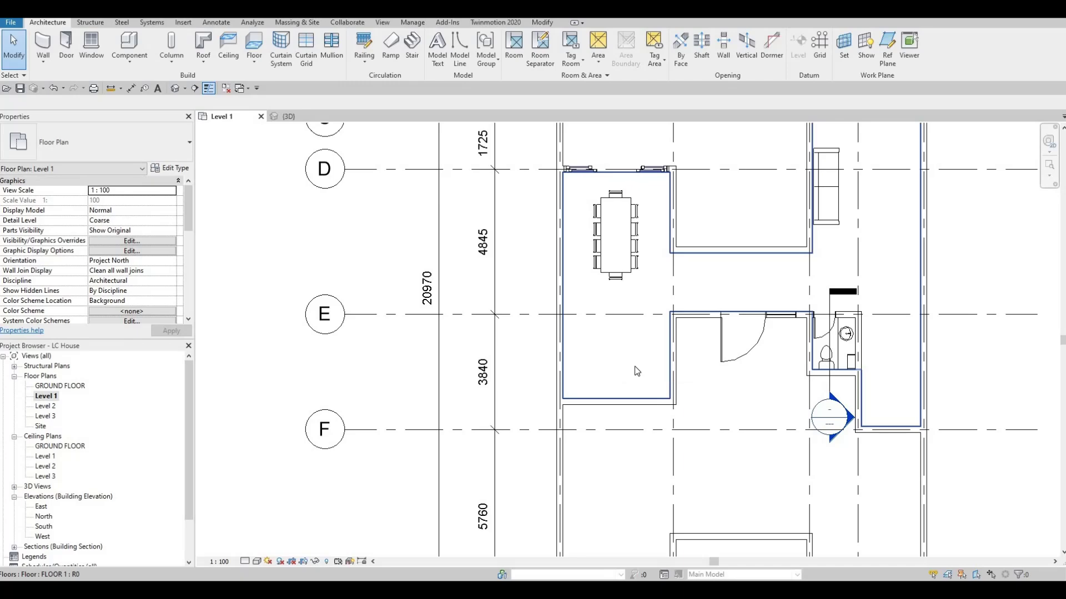
pyautogui.scroll(-1, 634, 299)
pyautogui.moveTo(634, 299); pyautogui.dragTo(602, 331, button='middle')
pyautogui.press('Escape')
pyautogui.press('Escape')
pyautogui.press('Escape')
pyautogui.moveTo(601, 372); pyautogui.dragTo(585, 342, button='middle')
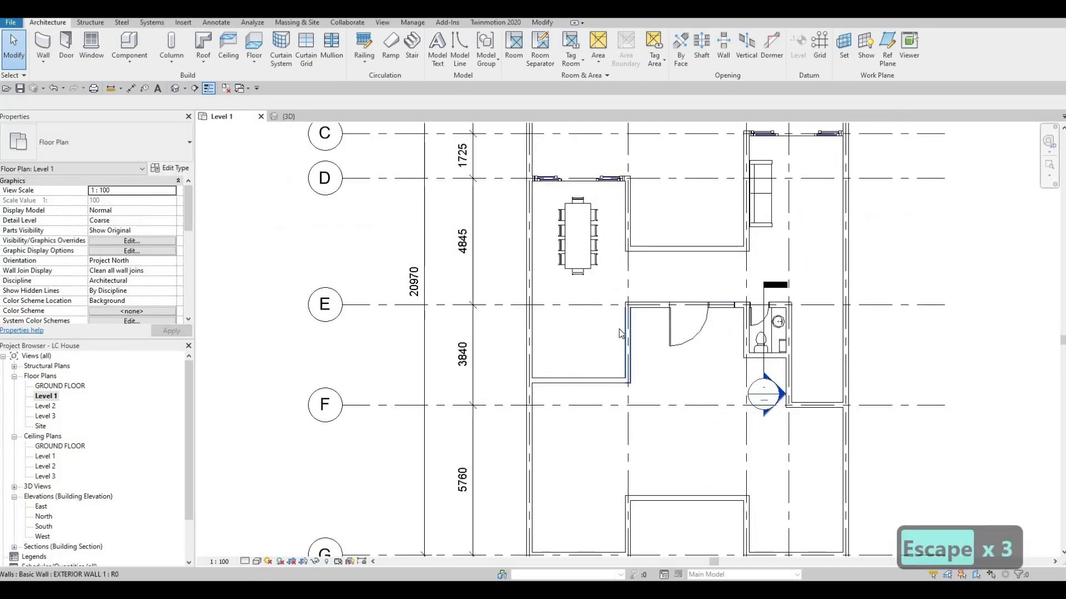
pyautogui.scroll(-1, 669, 295)
pyautogui.press('Escape')
pyautogui.moveTo(669, 296); pyautogui.dragTo(621, 346, button='middle')
pyautogui.press('Escape')
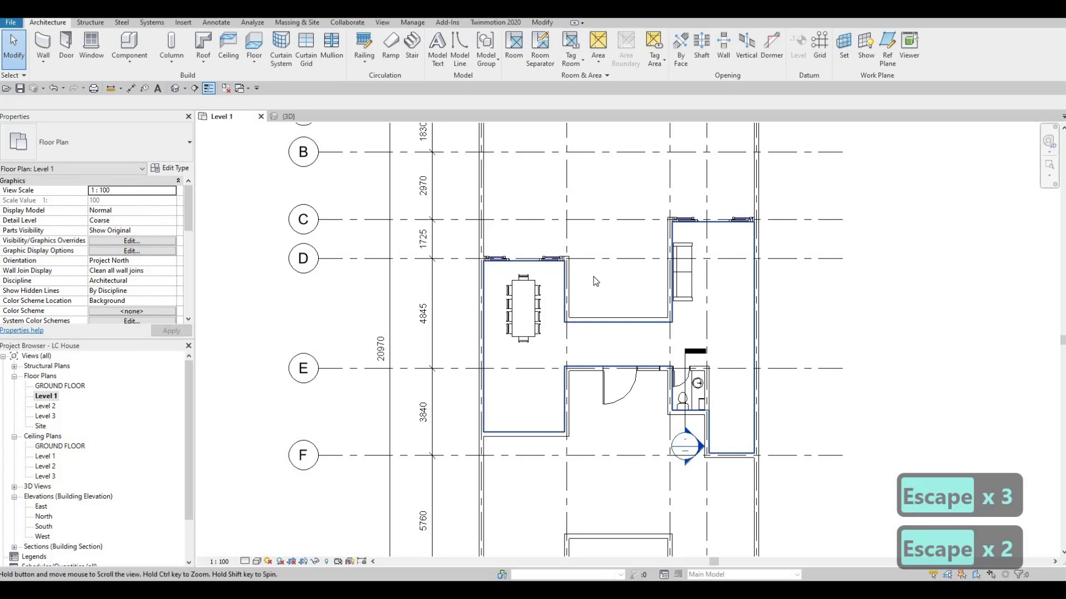
pyautogui.moveTo(570, 270); pyautogui.dragTo(543, 304, button='middle')
pyautogui.press('Escape')
pyautogui.scroll(2, 546, 295)
pyautogui.moveTo(369, 249); pyautogui.dragTo(326, 228, button='middle')
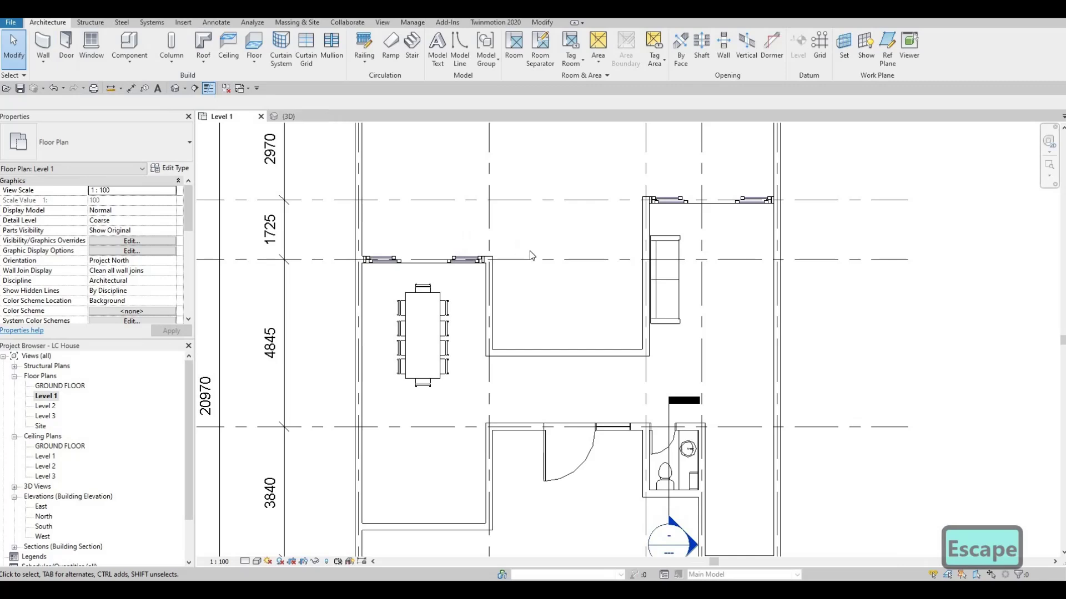
pyautogui.moveTo(530, 256); pyautogui.dragTo(577, 258, button='middle')
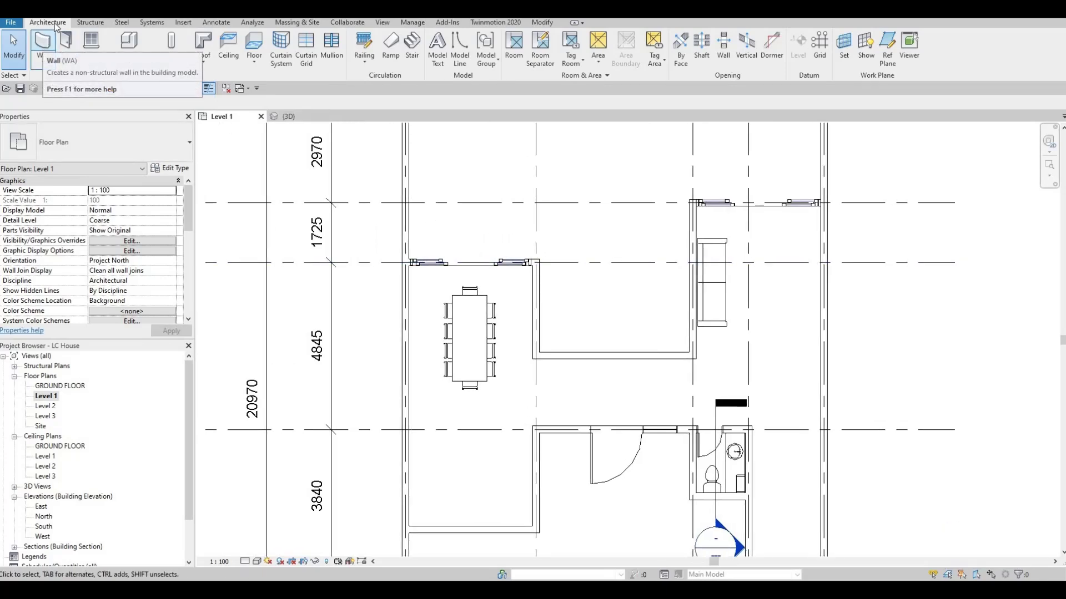
# - Start placing a new wall with the Curtain Wall type
pyautogui.click(40, 49)
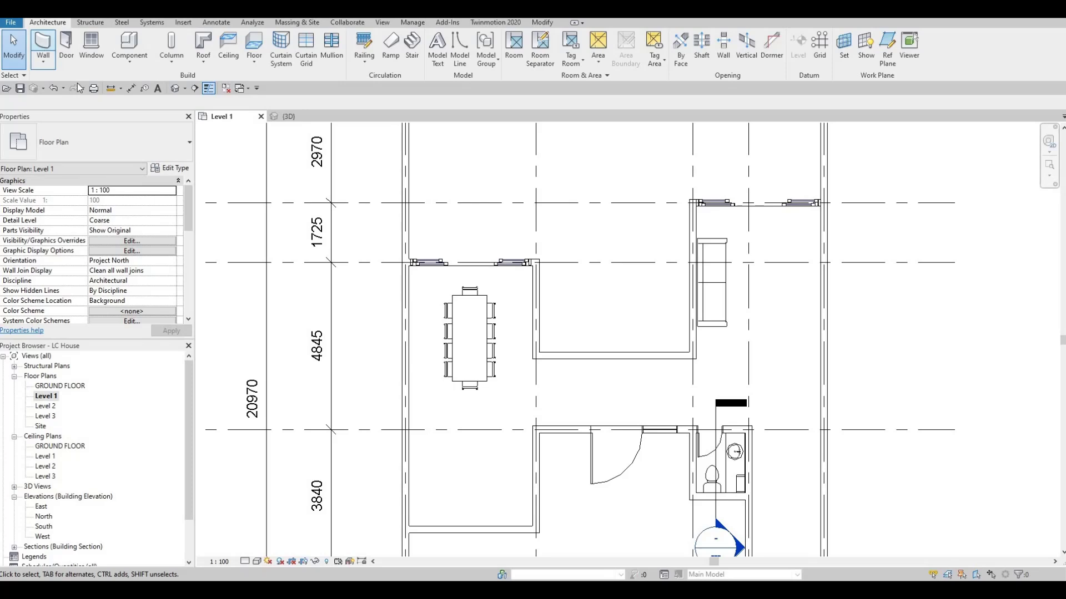
pyautogui.click(189, 157)
pyautogui.scroll(-10, 100, 322)
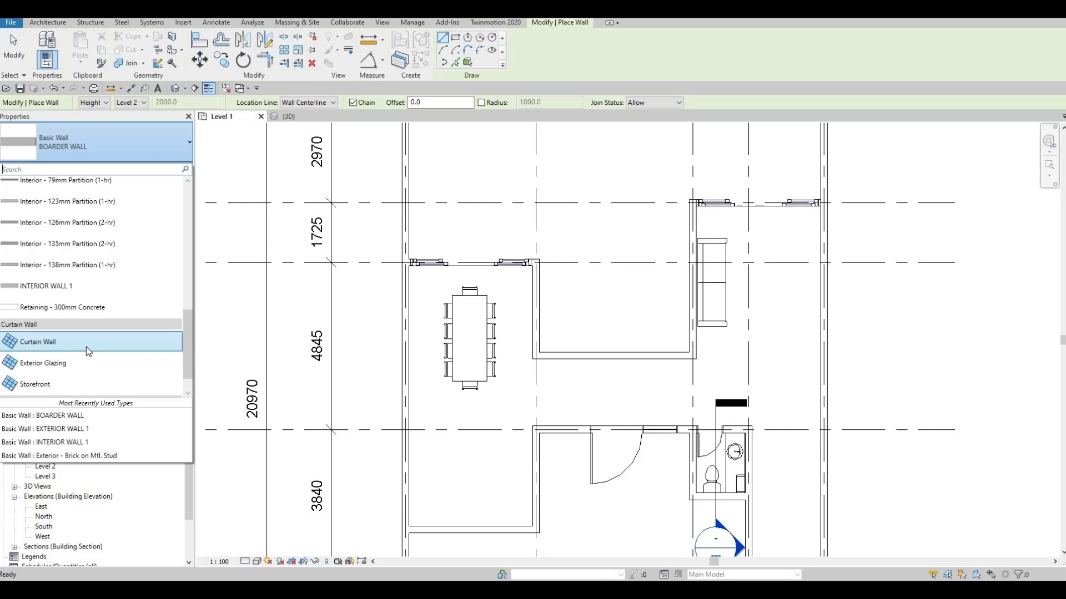
pyautogui.click(86, 347)
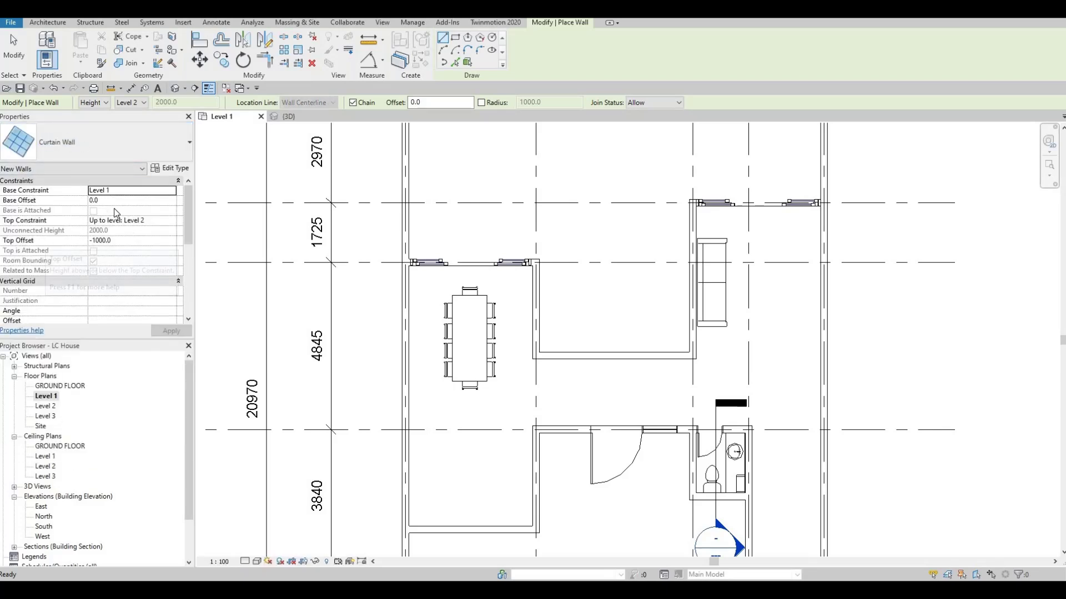
# - Set the top offset of the new curtain walls to -200 from Level 2
pyautogui.click(139, 241)
pyautogui.press('BackSpace')
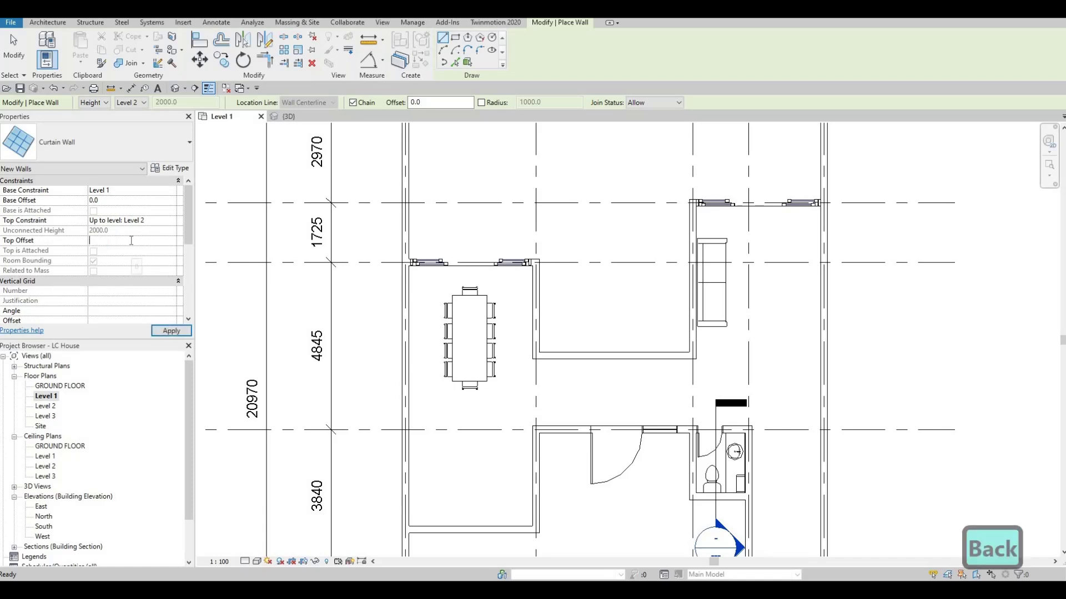
pyautogui.moveTo(411, 289)
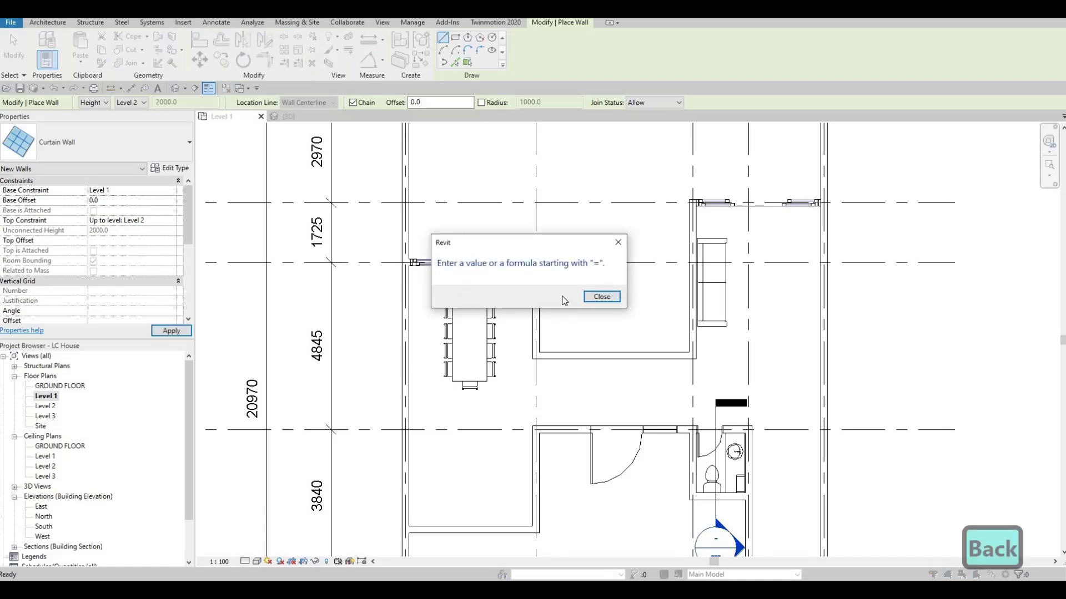
pyautogui.press('Return')
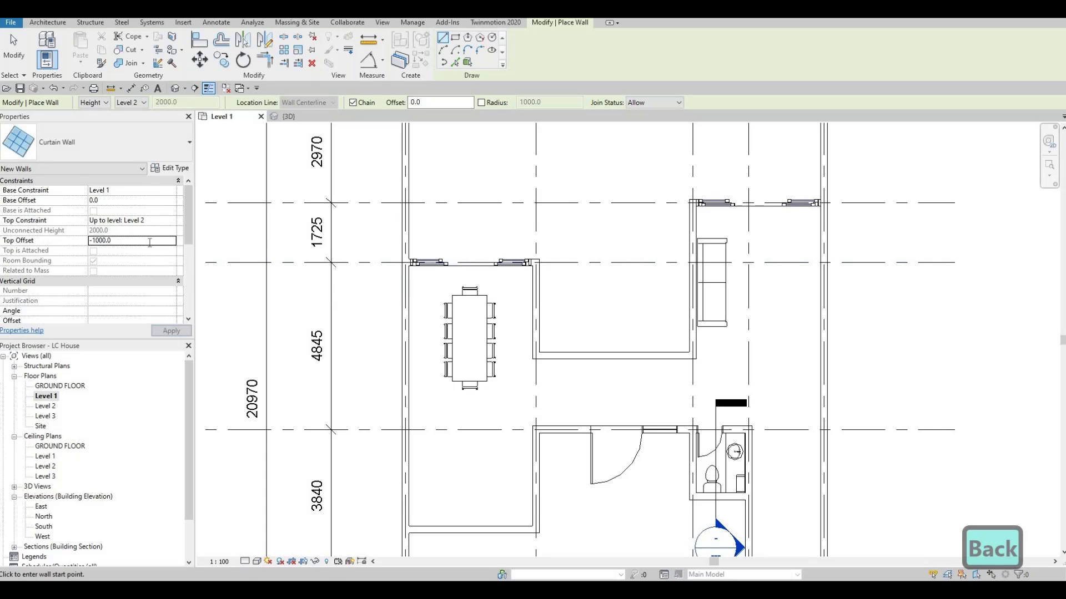
pyautogui.doubleClick(150, 242)
pyautogui.write('0')
pyautogui.press('Return')
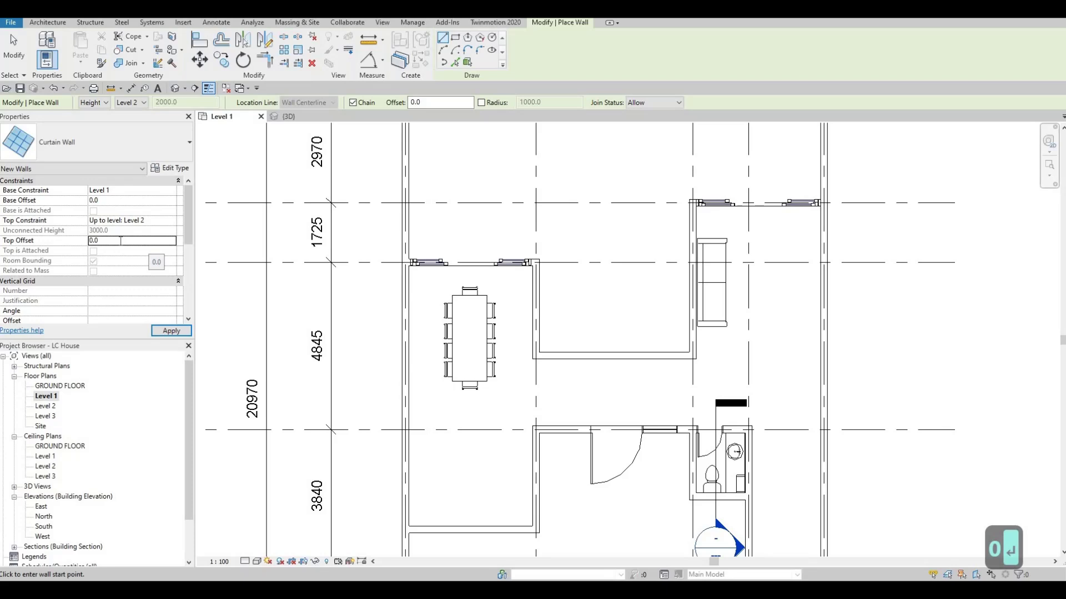
pyautogui.write('-2')
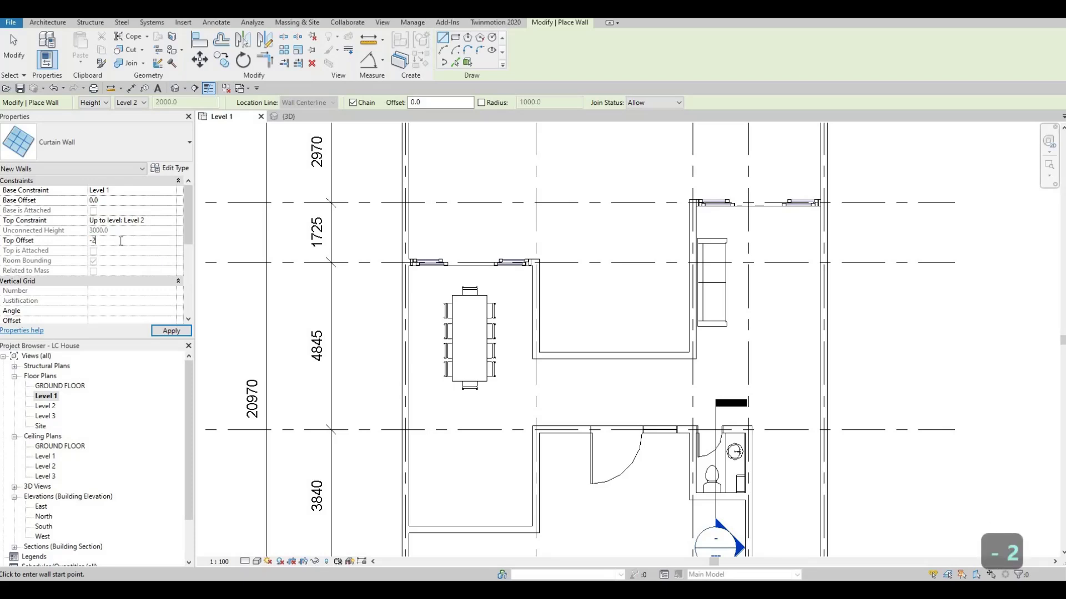
pyautogui.write('00')
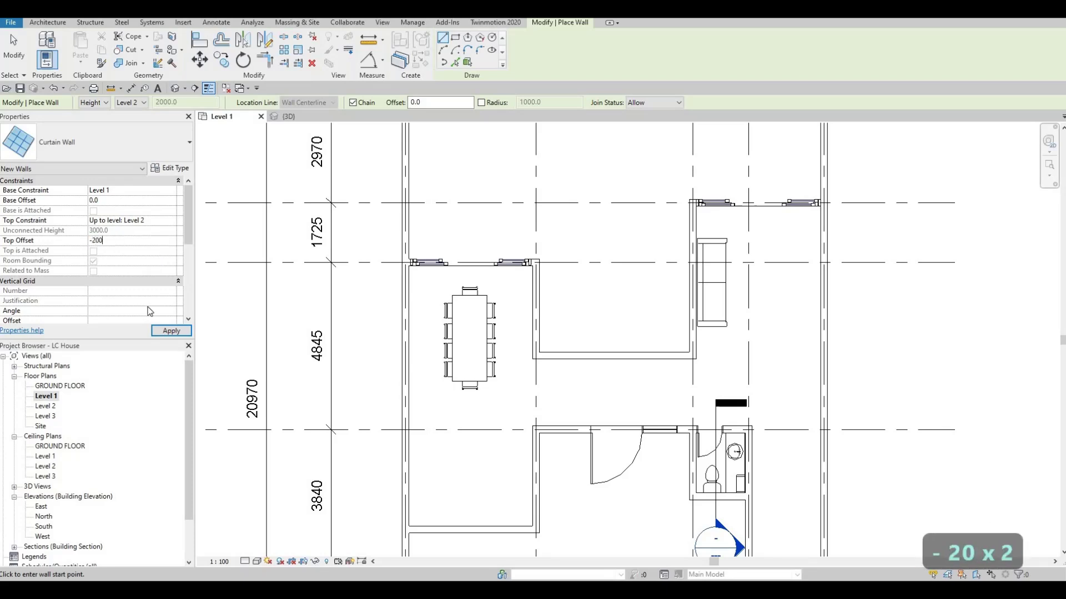
pyautogui.click(172, 331)
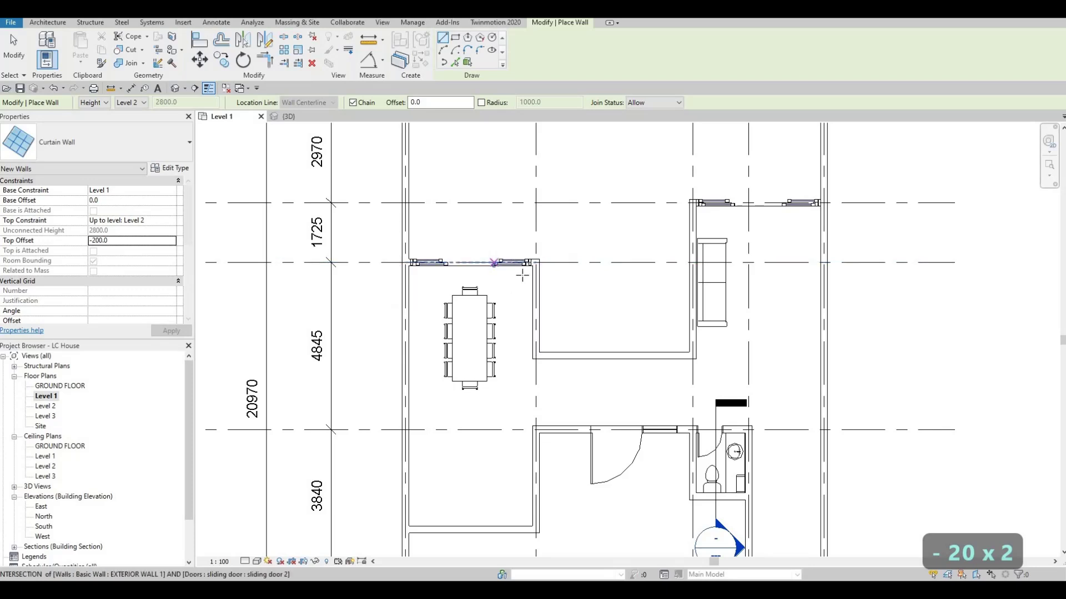
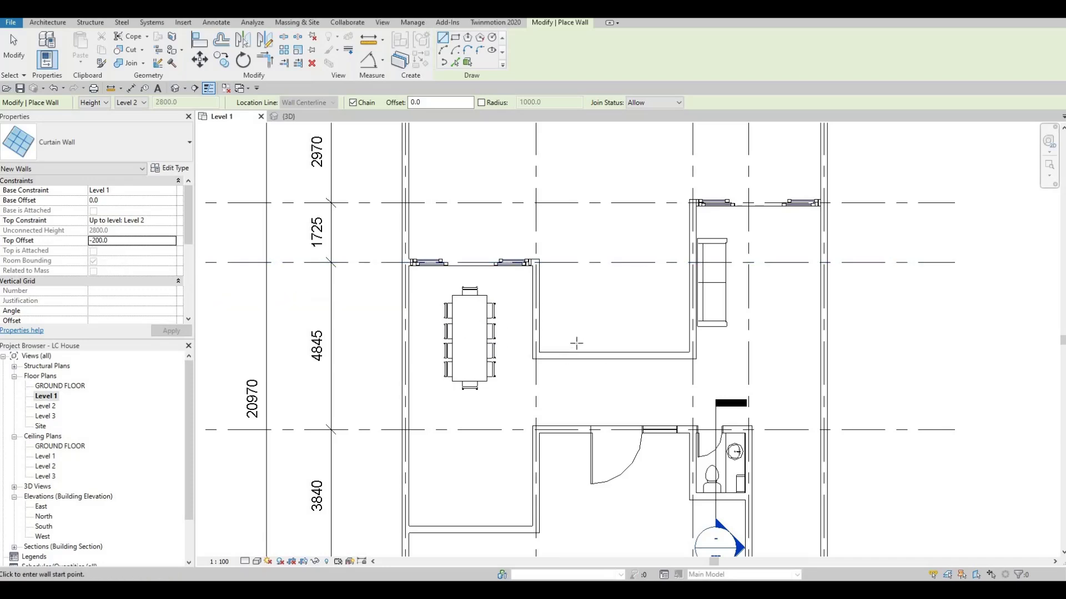
# - Draw a horizontal curtain wall about 3960 mm long inside the exterior wall between the dining and sofa rooms
pyautogui.scroll(4, 499, 358)
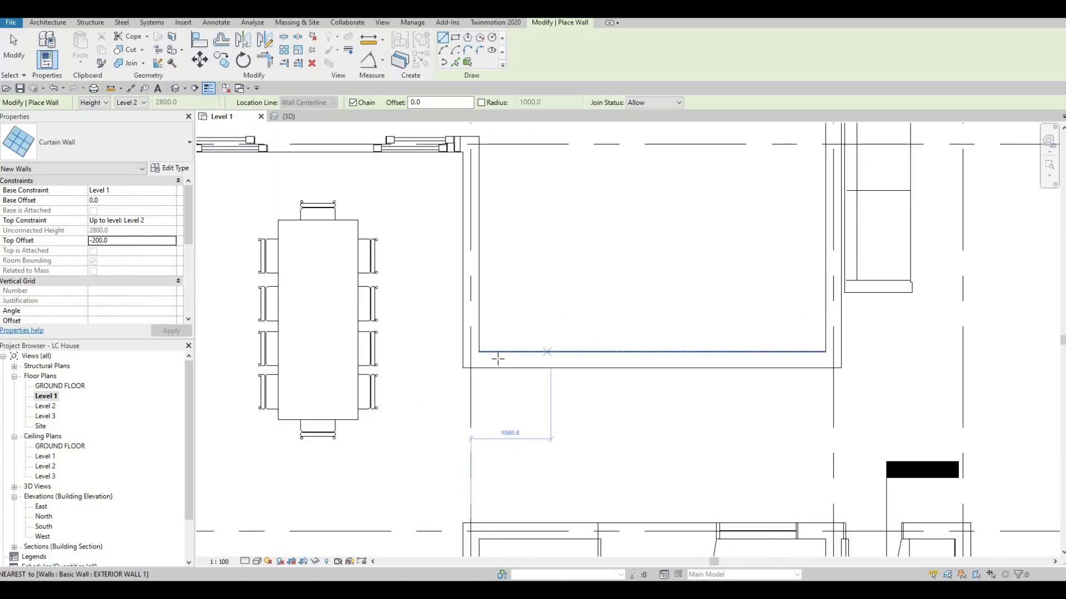
pyautogui.click(497, 360)
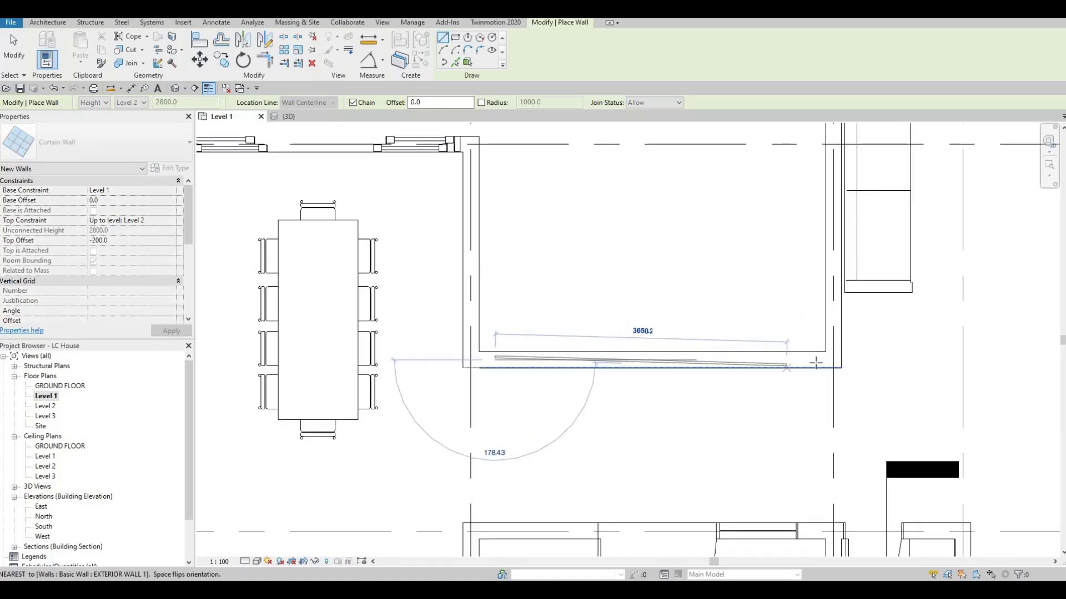
pyautogui.scroll(2, 816, 360)
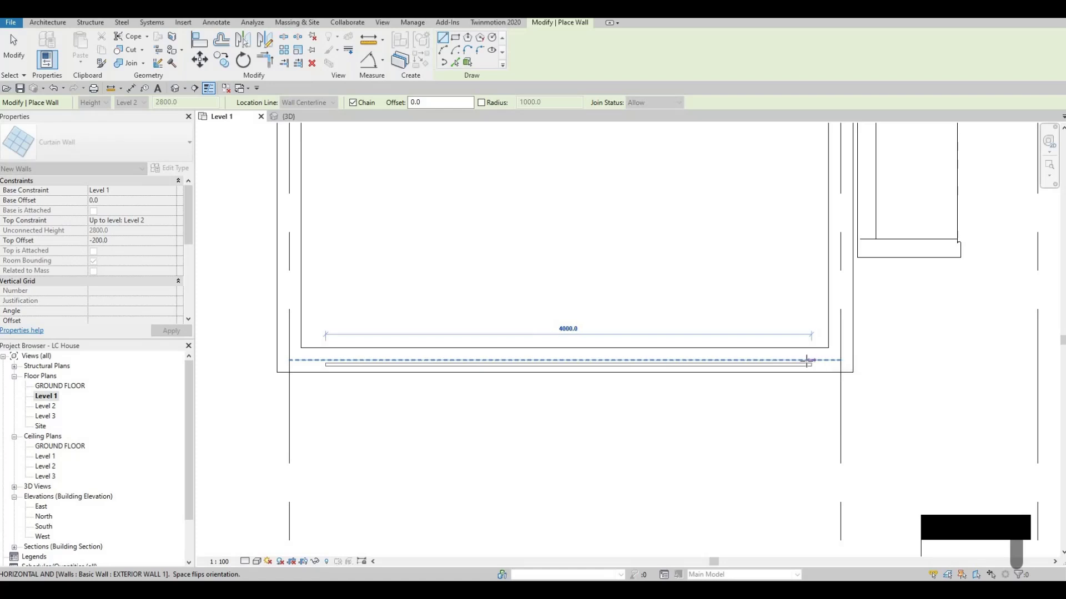
pyautogui.click(807, 360)
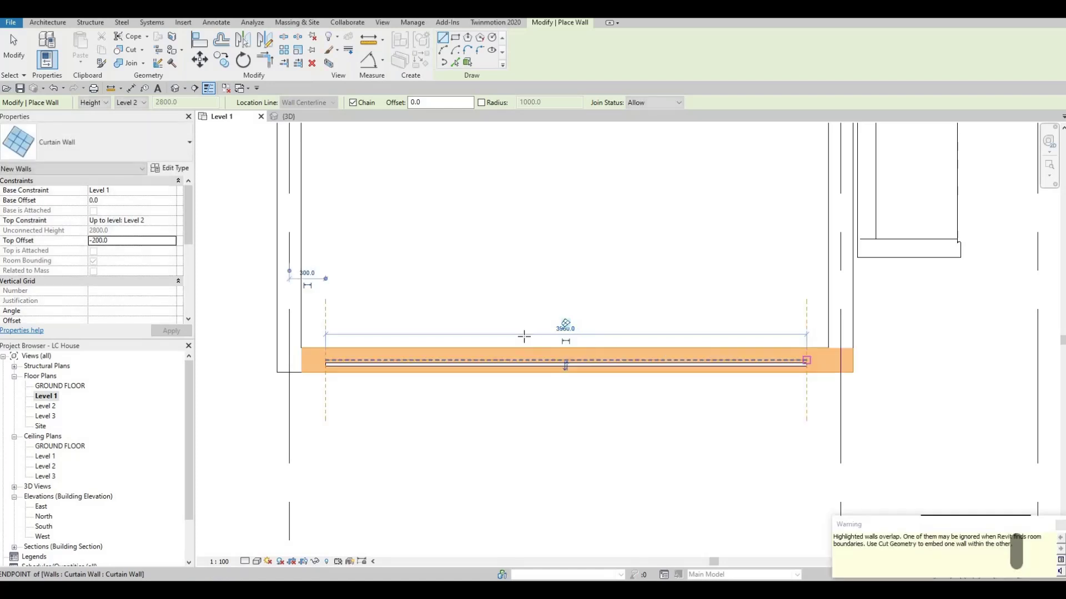
pyautogui.moveTo(606, 367); pyautogui.dragTo(749, 394, button='middle')
pyautogui.press('Escape')
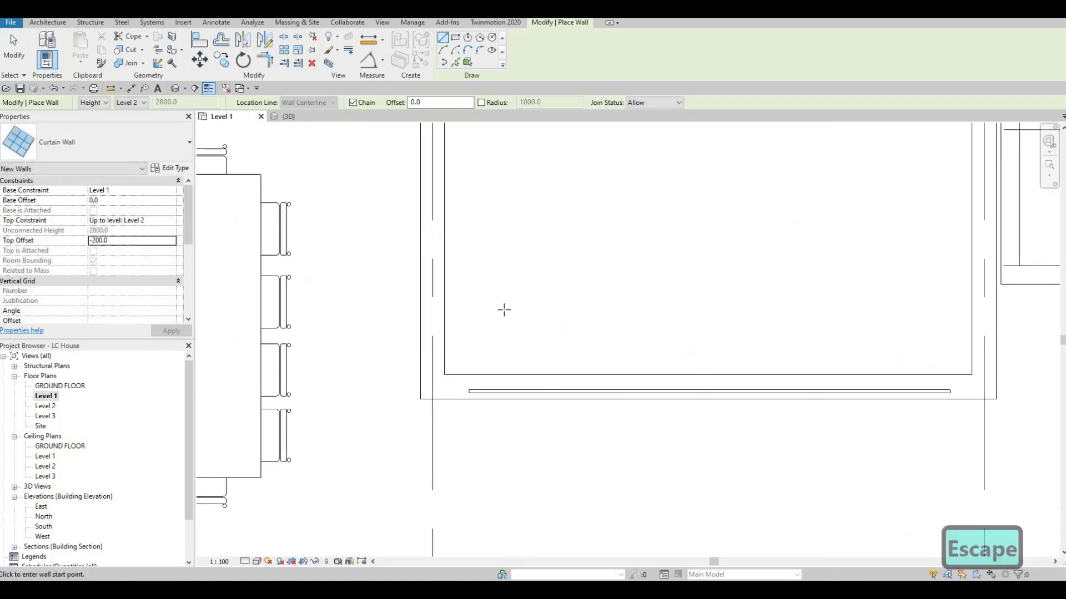
# - Draw a vertical curtain wall inside the exterior wall between the dining room and the central recess
pyautogui.scroll(-2, 504, 310)
pyautogui.moveTo(504, 310); pyautogui.dragTo(551, 418, button='middle')
pyautogui.click(504, 275)
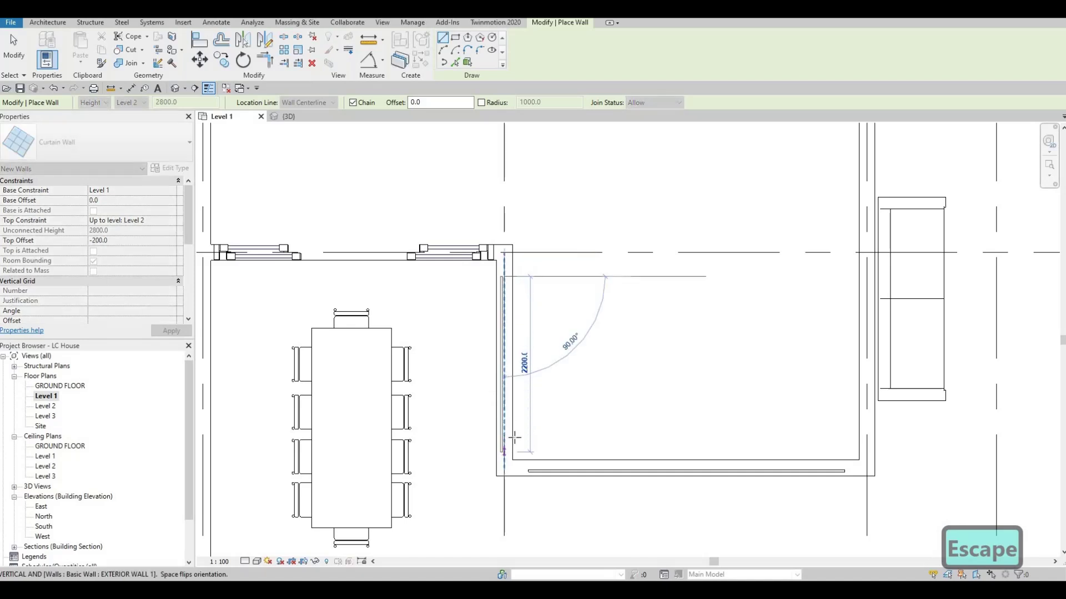
pyautogui.click(505, 460)
pyautogui.press('Escape')
# - Draw a vertical curtain wall inside the exterior wall beside the sofa, ending near the recess corner
pyautogui.moveTo(821, 338); pyautogui.dragTo(778, 345, button='middle')
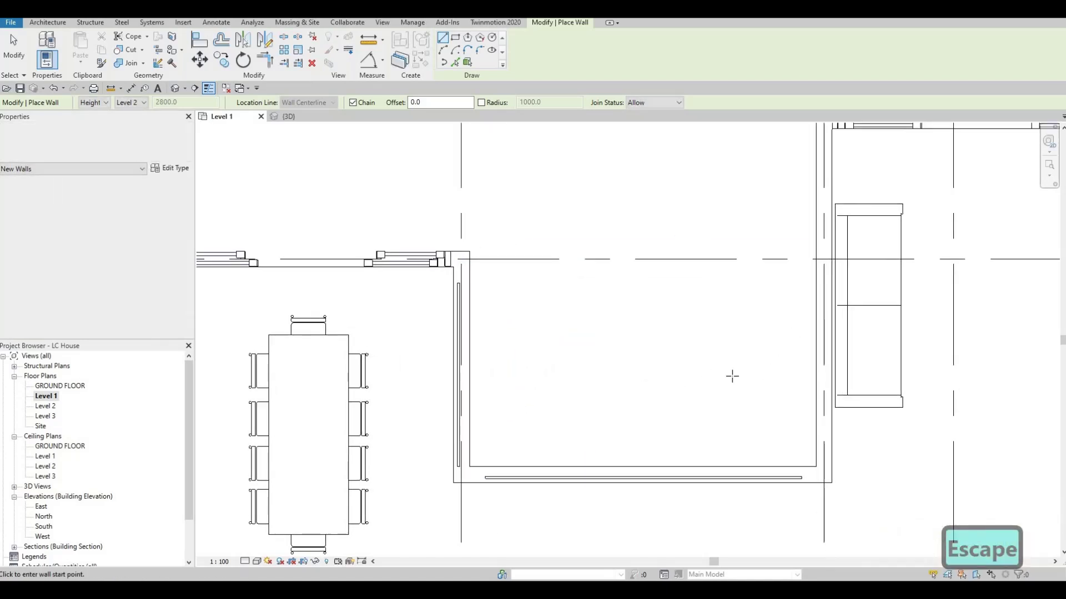
pyautogui.moveTo(732, 376); pyautogui.dragTo(652, 455, button='middle')
pyautogui.scroll(-1, 691, 436)
pyautogui.click(735, 245)
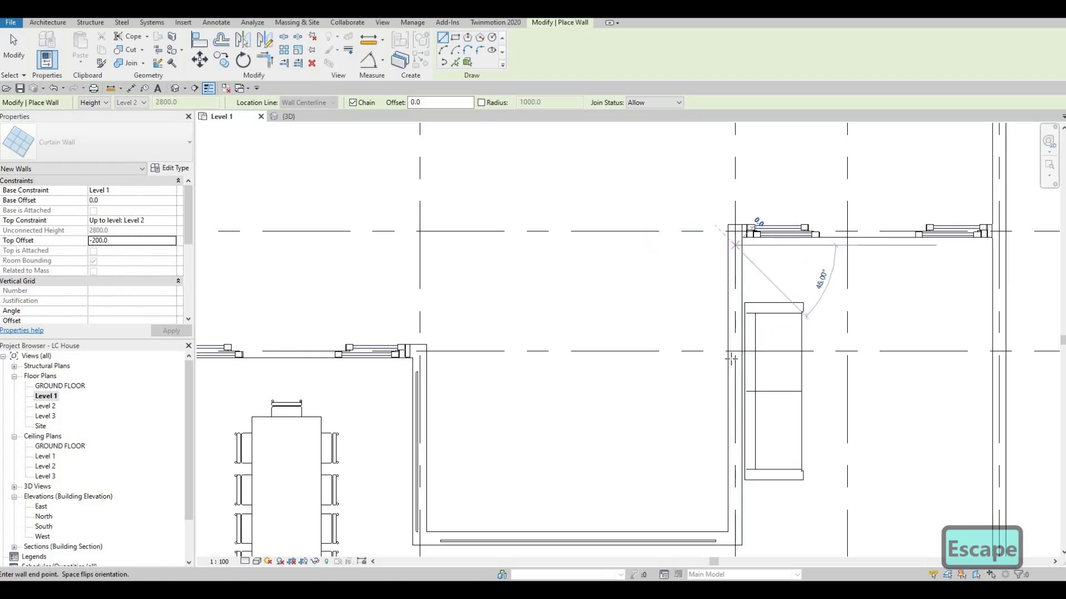
pyautogui.moveTo(730, 515); pyautogui.dragTo(722, 444, button='middle')
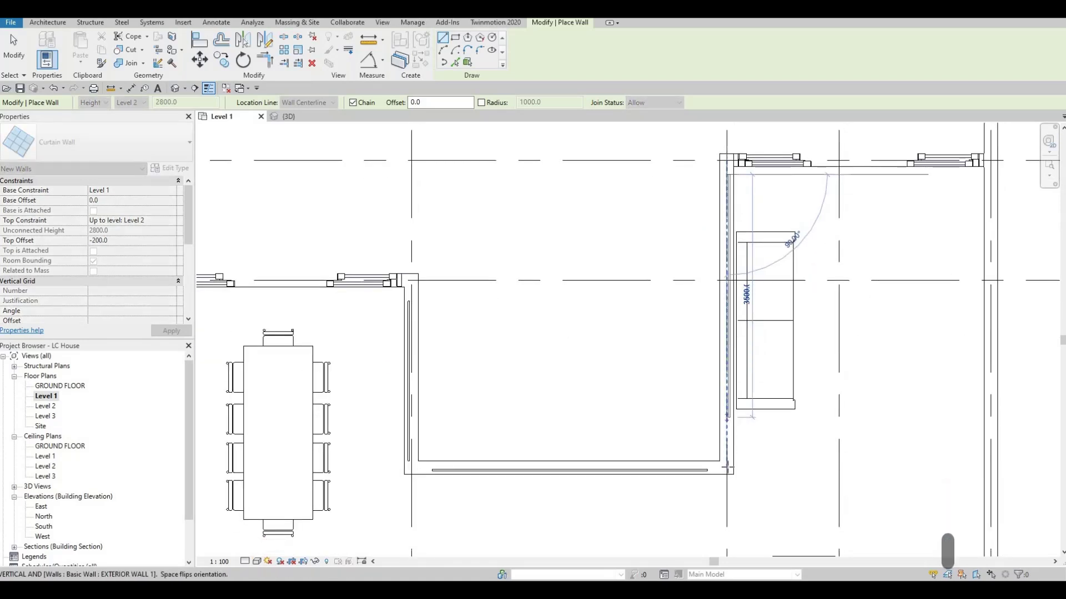
pyautogui.scroll(2, 723, 423)
pyautogui.click(727, 468)
pyautogui.press('Escape')
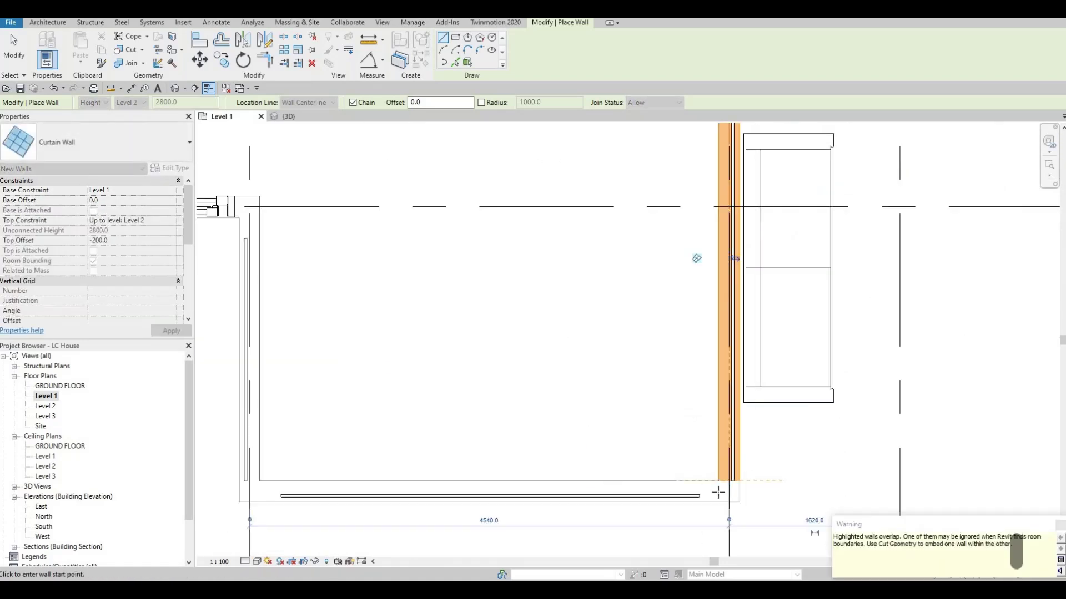
pyautogui.press('Escape')
# - Draw a short curtain wall about 440 mm long inside the toilet's exterior wall behind the toilet and washbasin counter, and finish wall placement
pyautogui.scroll(-3, 707, 461)
pyautogui.moveTo(722, 456); pyautogui.dragTo(697, 277, button='middle')
pyautogui.scroll(-1, 691, 458)
pyautogui.moveTo(691, 458); pyautogui.dragTo(682, 367, button='middle')
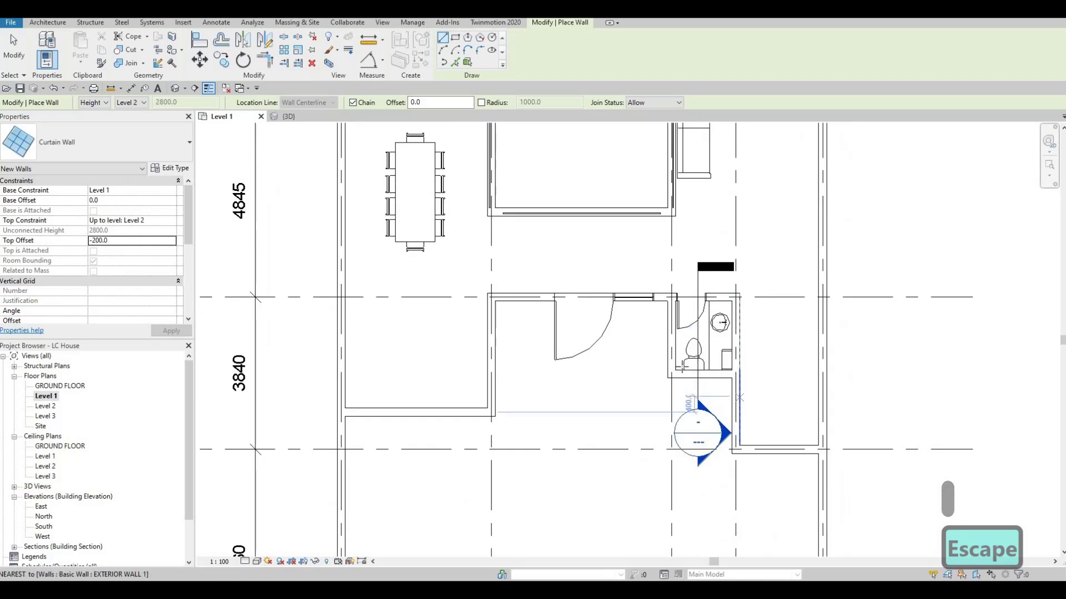
pyautogui.scroll(3, 682, 367)
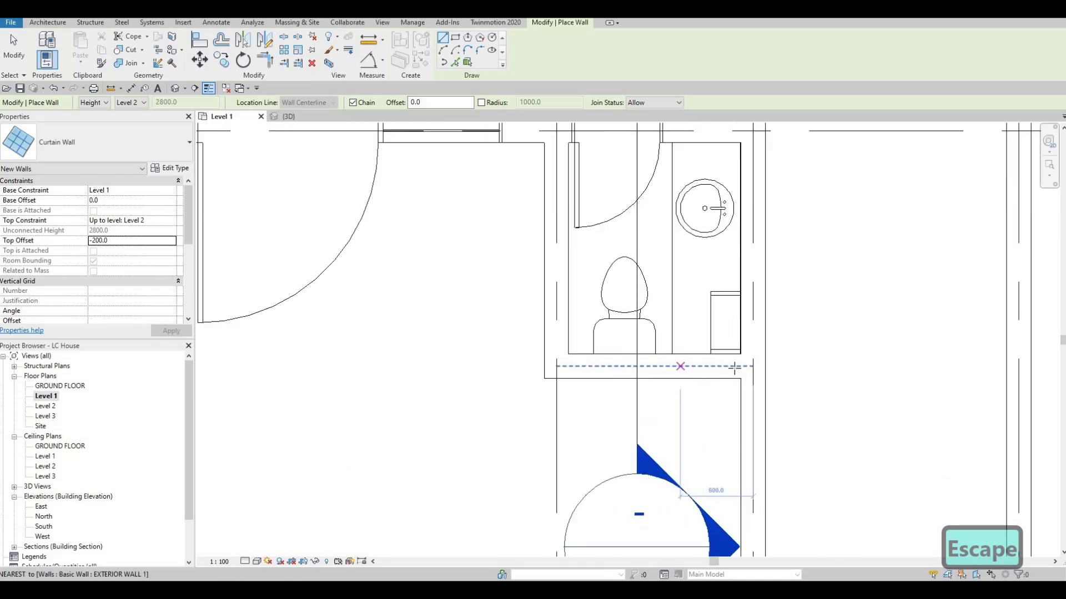
pyautogui.click(680, 367)
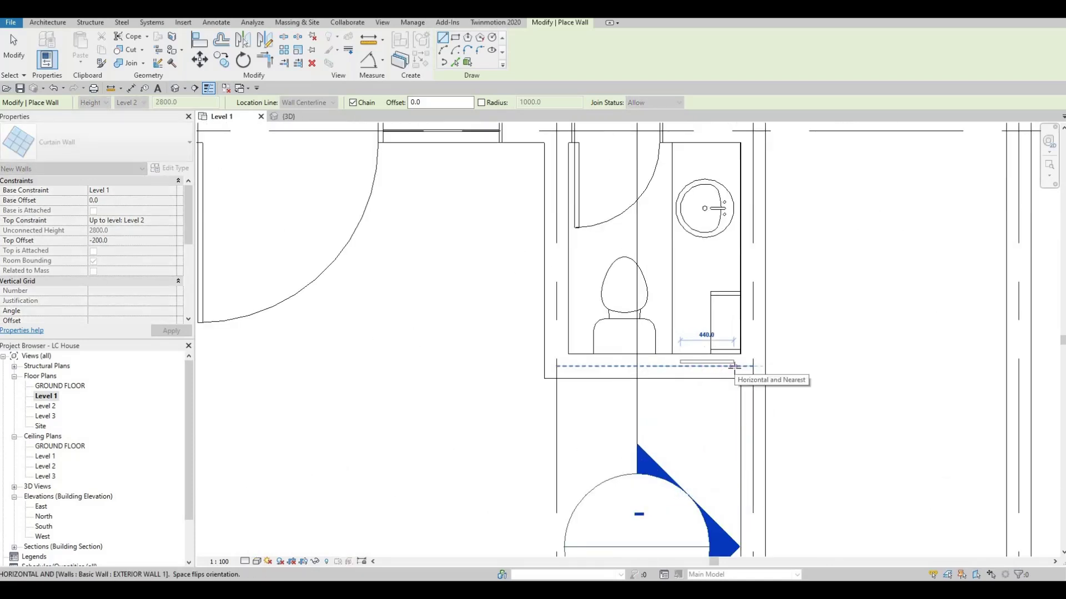
pyautogui.click(733, 388)
pyautogui.press('Escape')
pyautogui.press('Escape')
pyautogui.press('Escape')
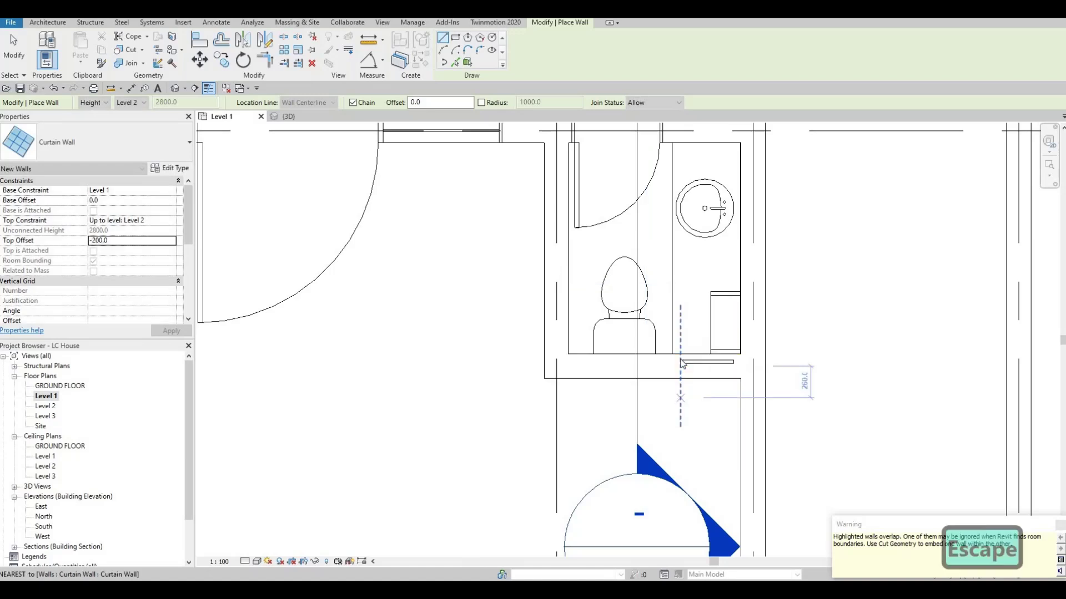
pyautogui.moveTo(697, 312); pyautogui.dragTo(702, 341, button='middle')
pyautogui.scroll(-2, 702, 340)
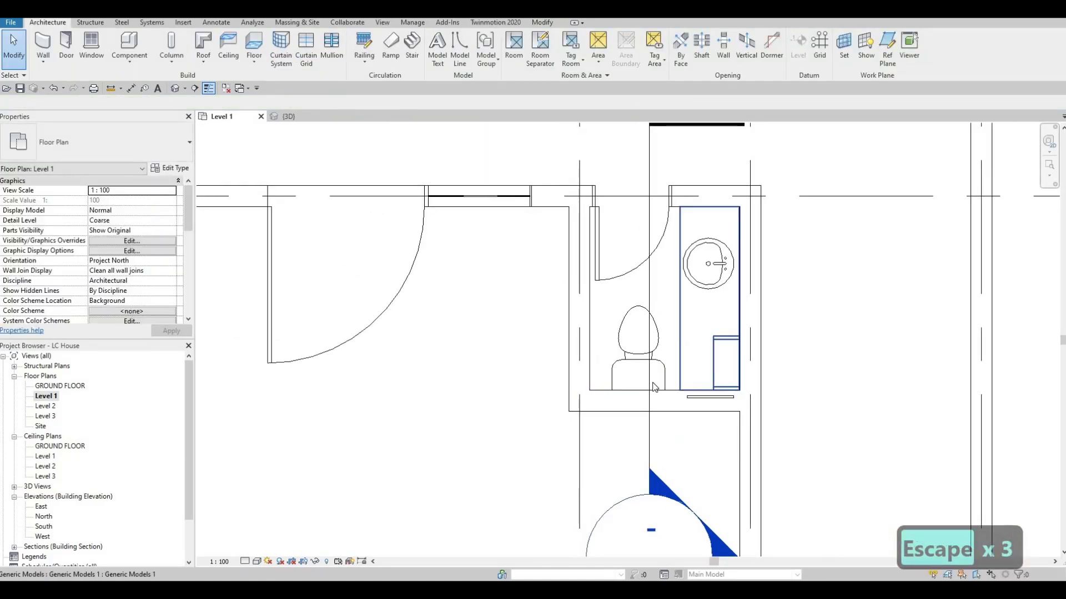
pyautogui.scroll(-2, 668, 342)
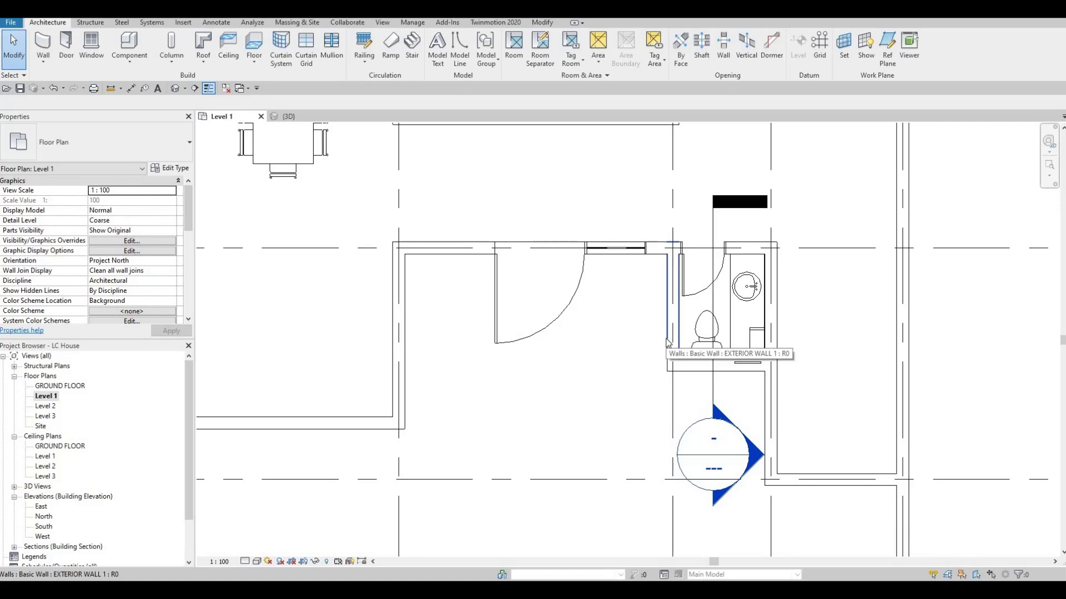
# - Adjust both ends of the curtain wall beside the dining room to sit 240 mm from the recess corners' wall centrelines
pyautogui.press('Escape')
pyautogui.press('Escape')
pyautogui.scroll(-3, 651, 311)
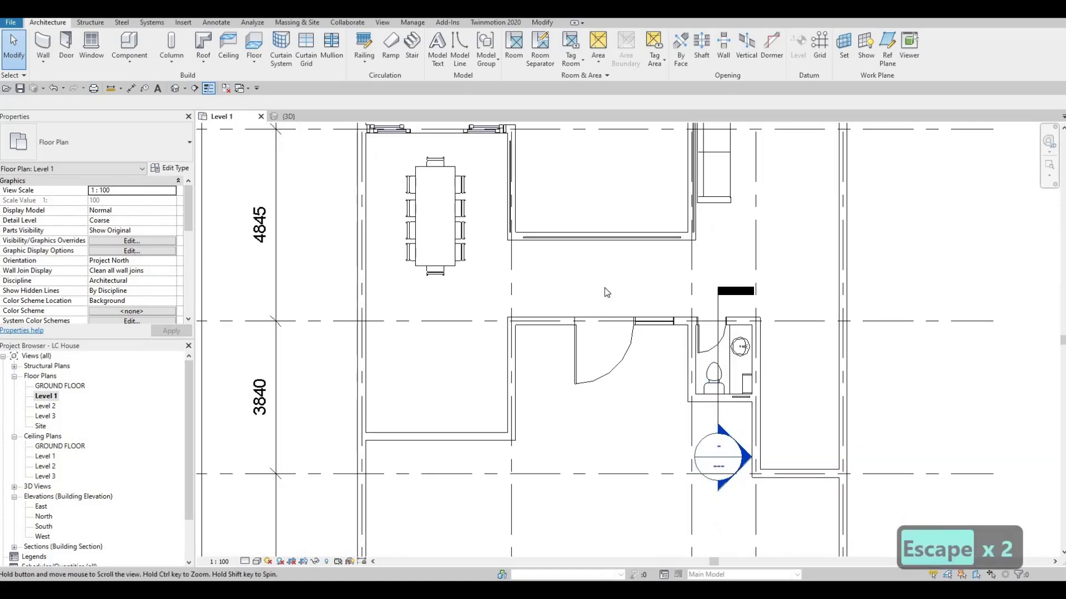
pyautogui.scroll(4, 565, 241)
pyautogui.press('Escape')
pyautogui.click(554, 246)
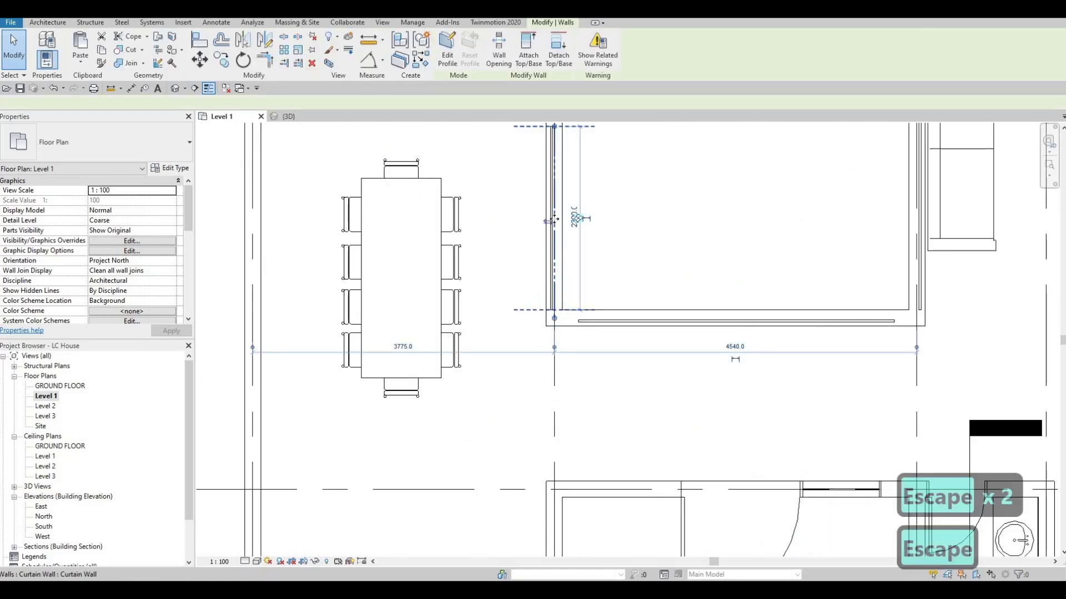
pyautogui.scroll(2, 557, 198)
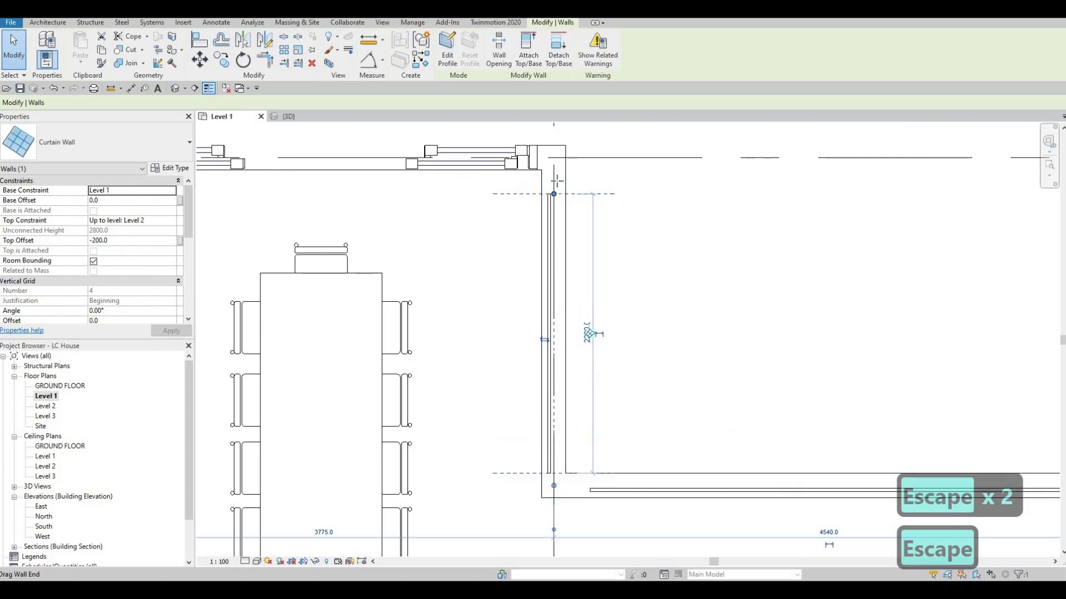
pyautogui.moveTo(554, 194)
pyautogui.mouseDown()
pyautogui.moveTo(550, 178)
pyautogui.moveTo(554, 188)
pyautogui.mouseUp()
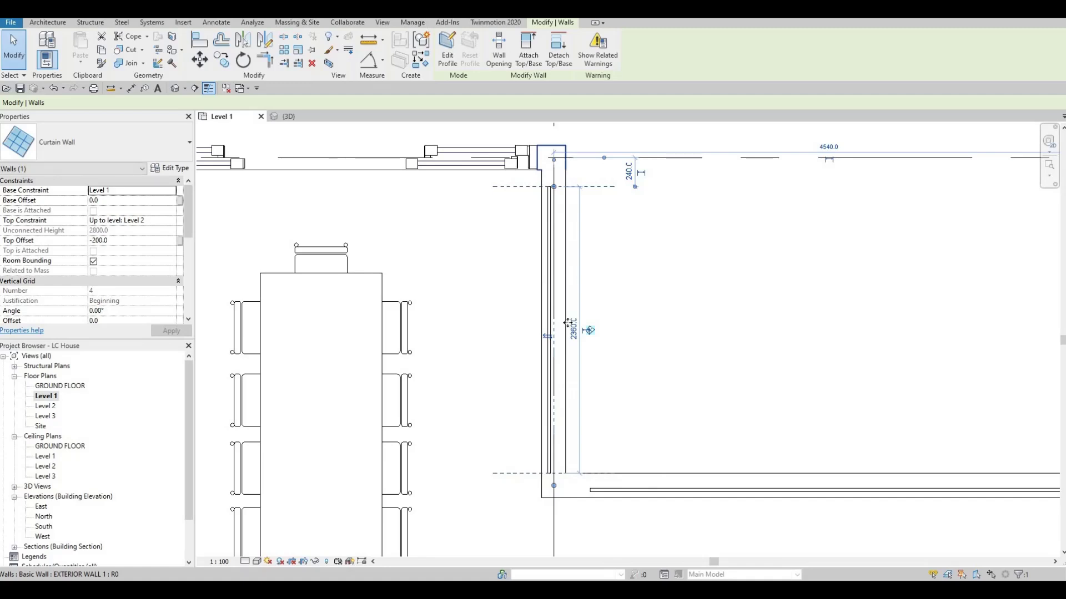
pyautogui.moveTo(556, 485); pyautogui.dragTo(578, 422, button='middle')
pyautogui.moveTo(577, 424); pyautogui.dragTo(578, 374)
pyautogui.scroll(2, 585, 438)
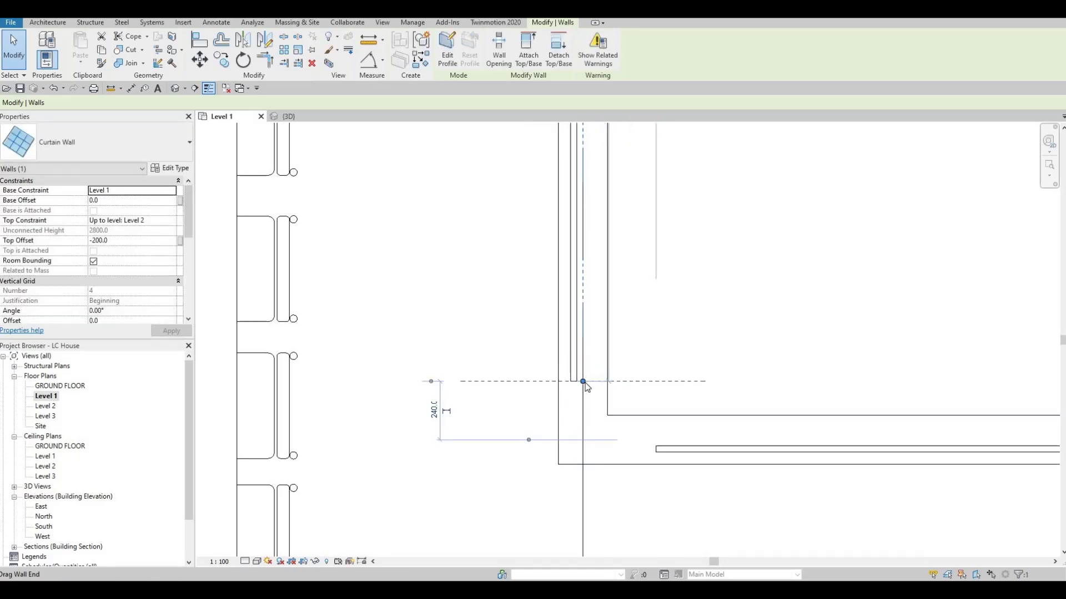
pyautogui.scroll(-2, 585, 383)
pyautogui.scroll(2, 619, 413)
pyautogui.press('Escape')
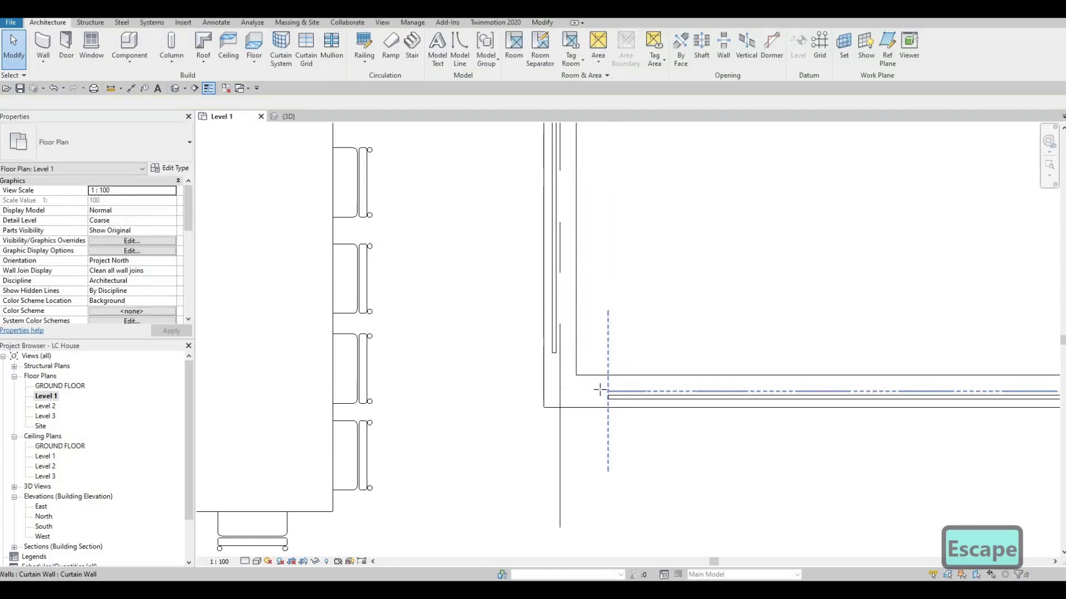
# - Extend the dining-side end of the recess's horizontal curtain wall to 240 mm from the adjoining wall's centreline
pyautogui.click(600, 392)
pyautogui.moveTo(608, 391); pyautogui.dragTo(598, 391)
pyautogui.scroll(-2, 666, 361)
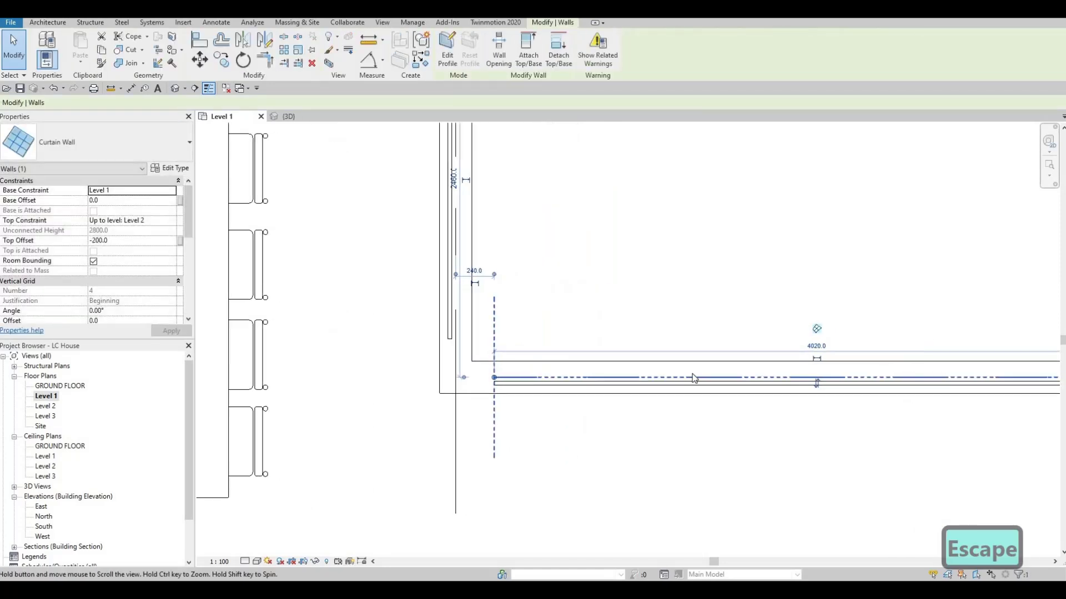
# - Shorten the lower end of the curtain wall beside the sofa to about 245 mm from the horizontal wall's centreline
pyautogui.scroll(2, 799, 331)
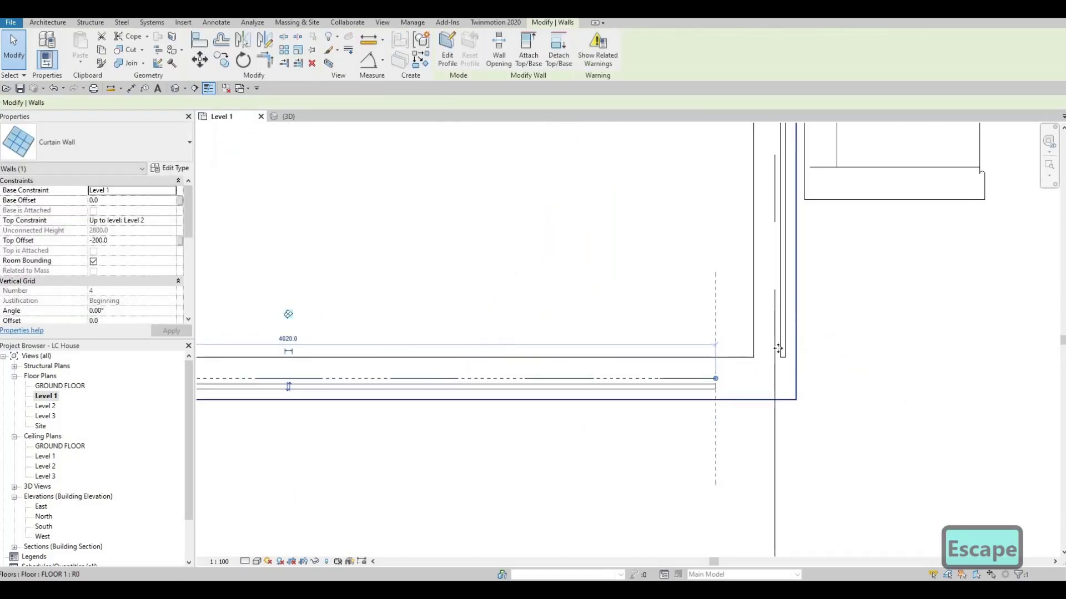
pyautogui.moveTo(716, 387); pyautogui.dragTo(773, 377)
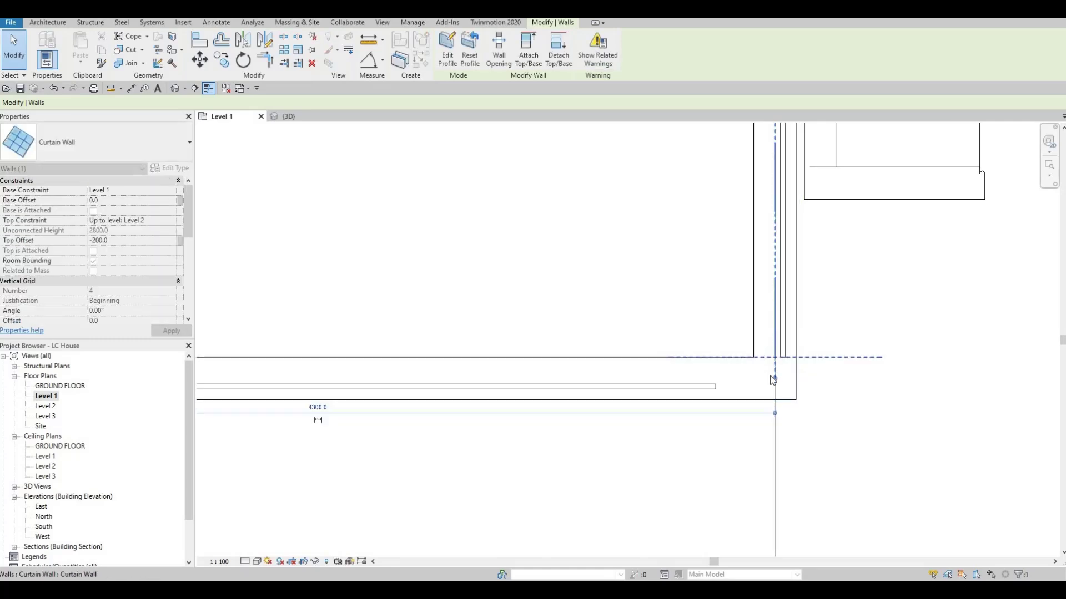
pyautogui.moveTo(775, 339); pyautogui.dragTo(775, 326)
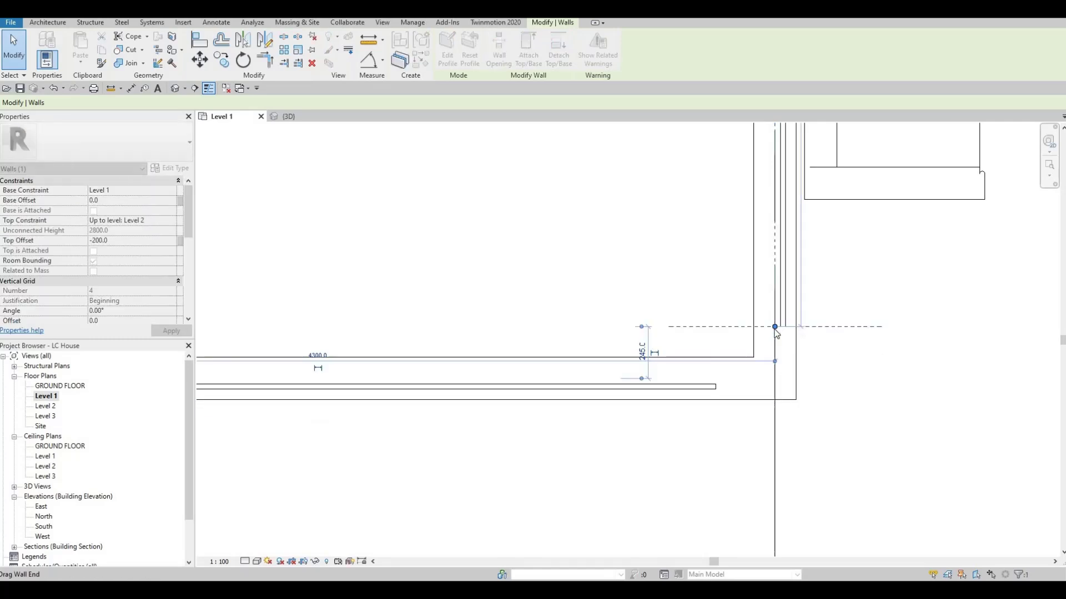
pyautogui.press('Escape')
# - Set the sliding door height of the sliding door 3 type, used above the sofa, to 2800 mm
pyautogui.scroll(-5, 731, 291)
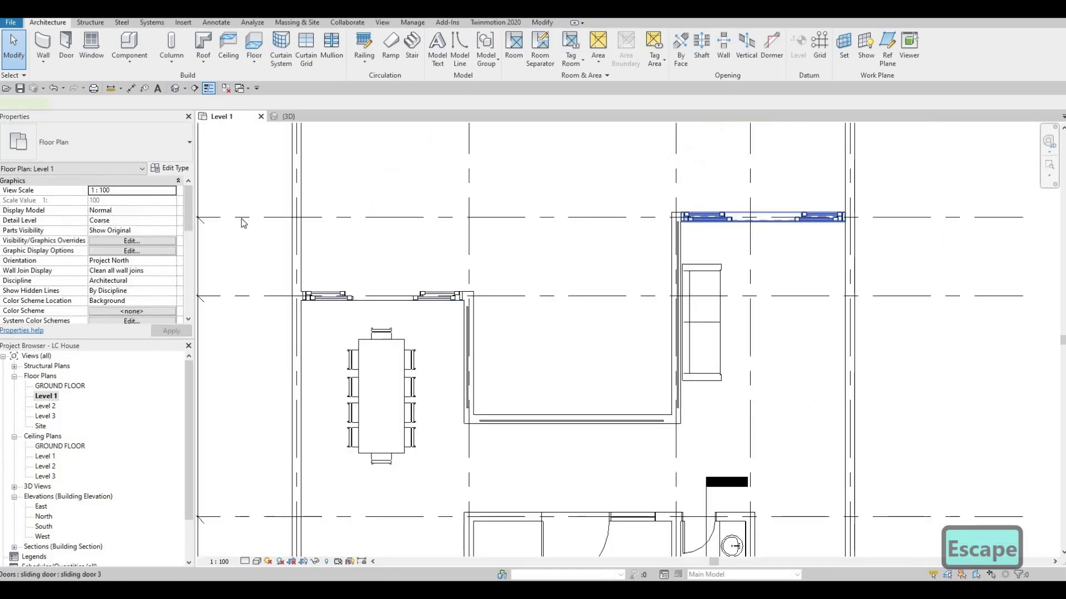
pyautogui.click(763, 217)
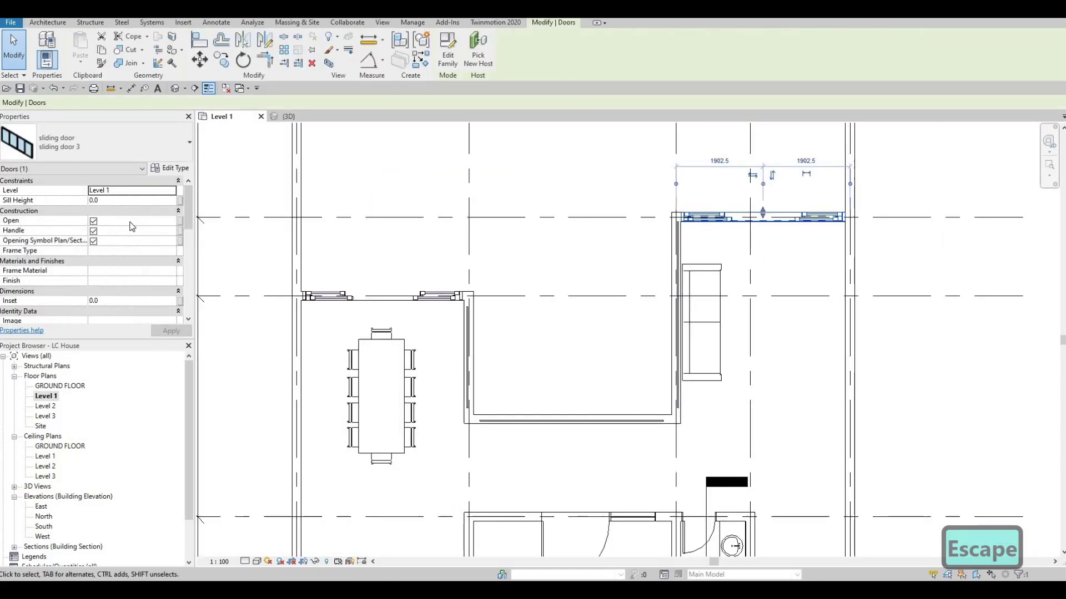
pyautogui.click(170, 168)
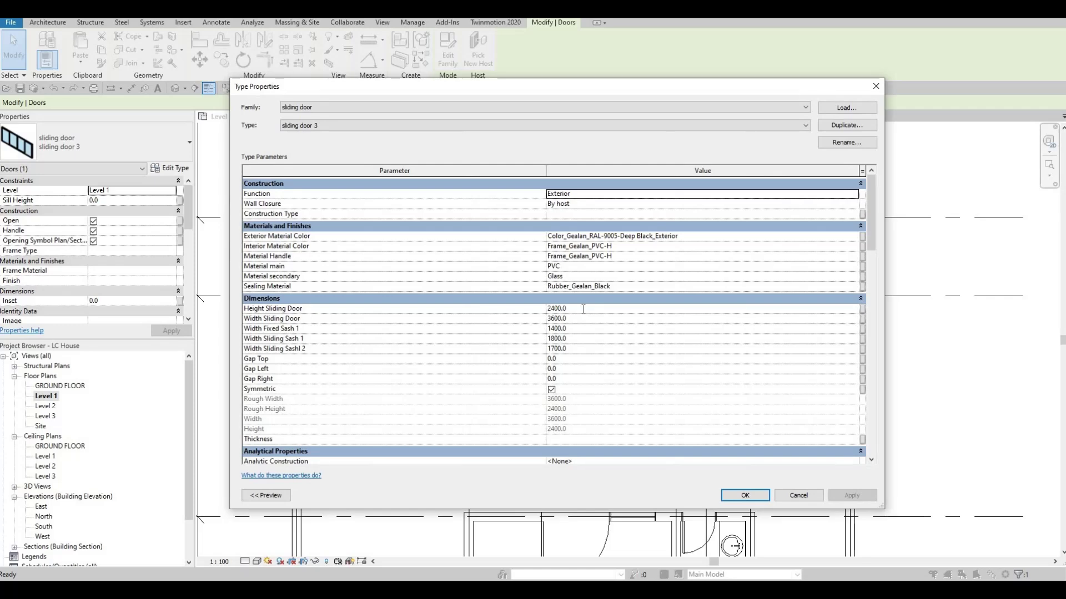
pyautogui.click(584, 310)
pyautogui.write('2800')
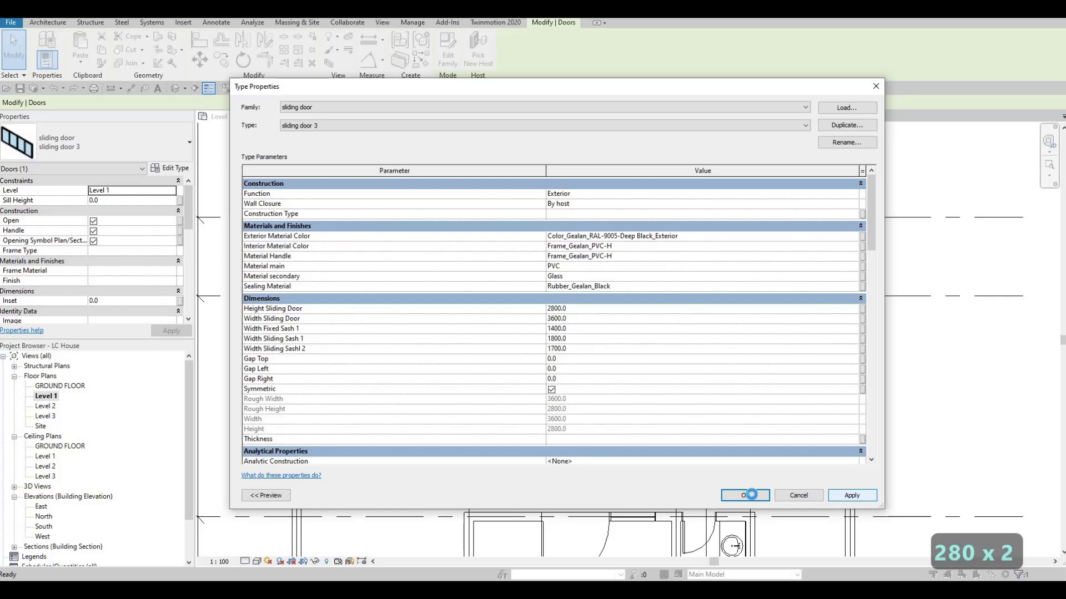
pyautogui.click(750, 494)
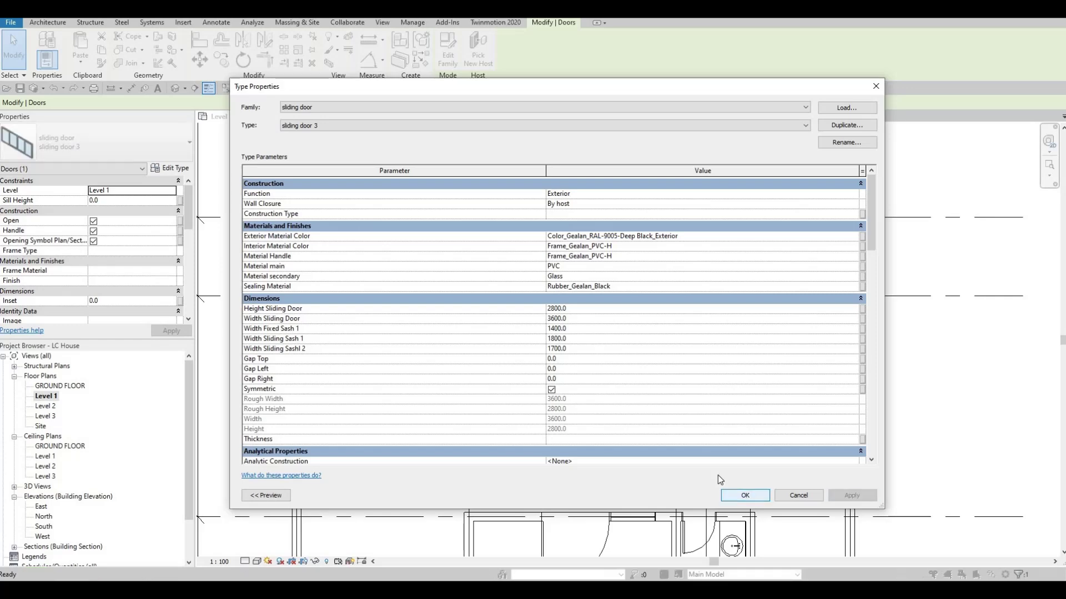
# - Set the sliding door height of the sliding door 2 type, used above the dining table, to 2800 mm
pyautogui.click(416, 297)
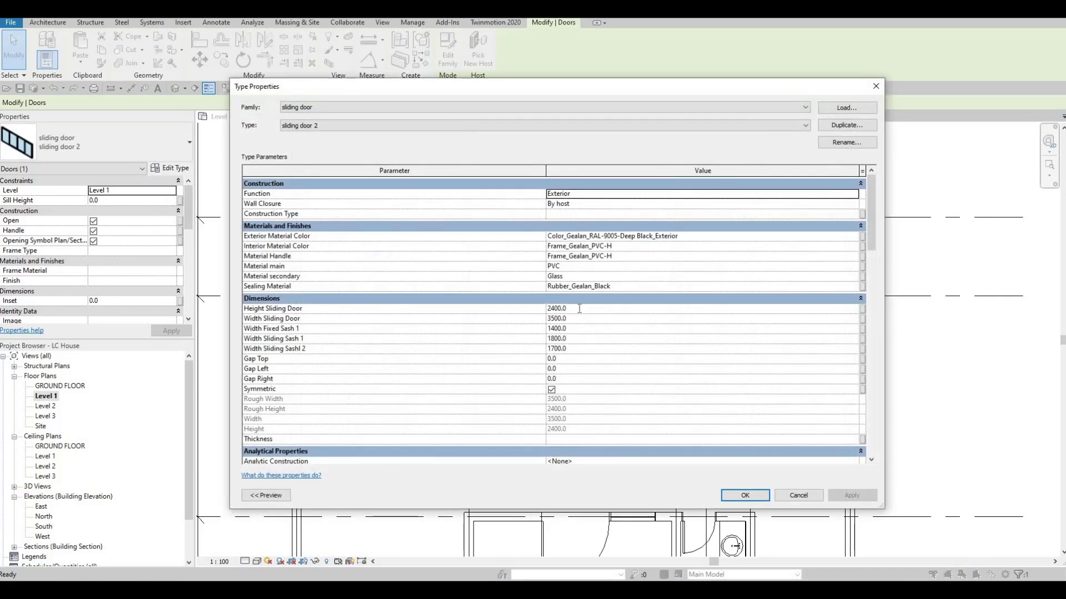
pyautogui.click(569, 304)
pyautogui.write('2800')
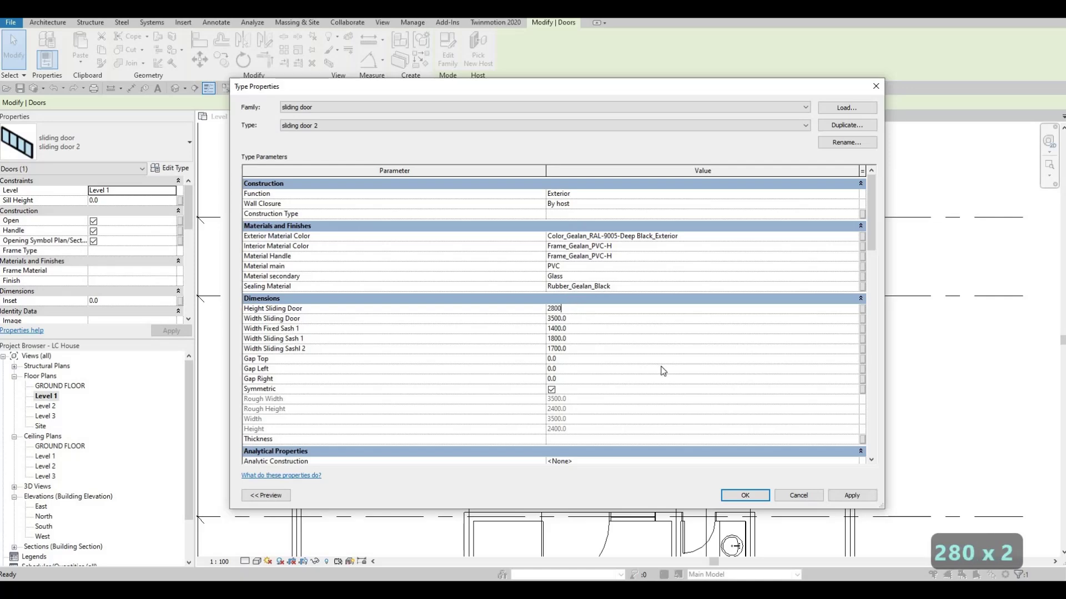
pyautogui.click(841, 491)
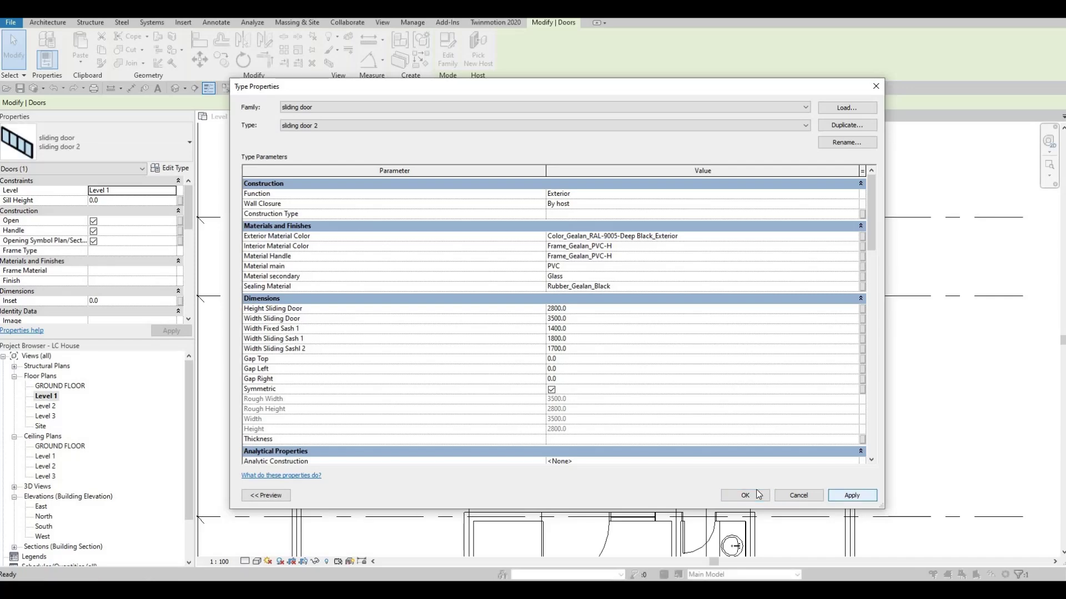
pyautogui.click(744, 495)
pyautogui.moveTo(660, 365); pyautogui.dragTo(681, 335, button='middle')
pyautogui.scroll(-1, 681, 336)
pyautogui.press('Escape')
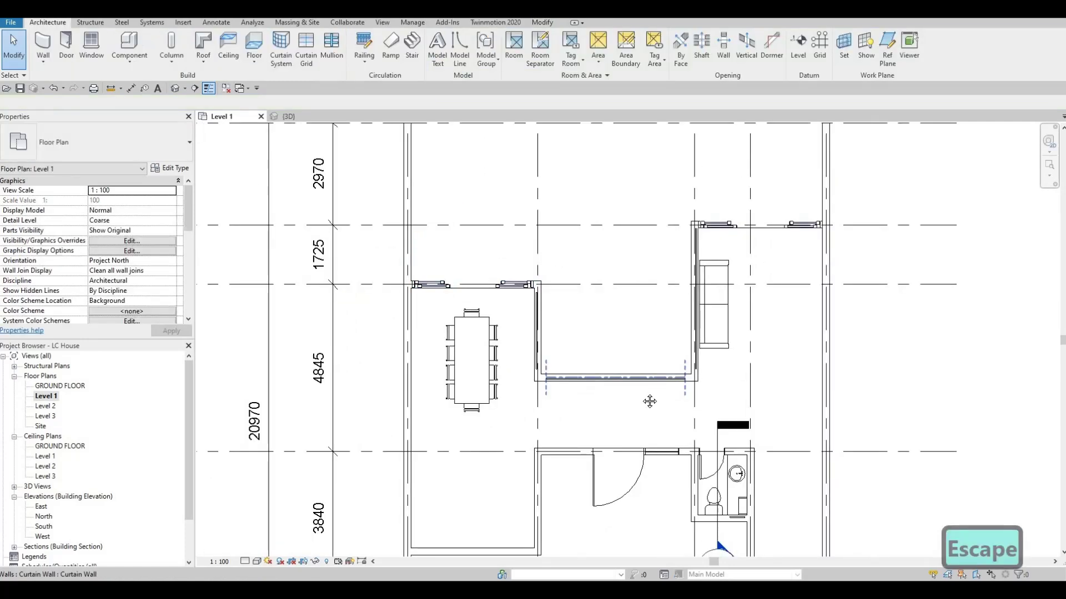
pyautogui.press('Escape')
# - Cut the recess's horizontal exterior wall with the curtain wall inside it using Cut Geometry
pyautogui.moveTo(648, 400); pyautogui.dragTo(645, 404, button='middle')
pyautogui.moveTo(598, 323); pyautogui.dragTo(605, 314, button='middle')
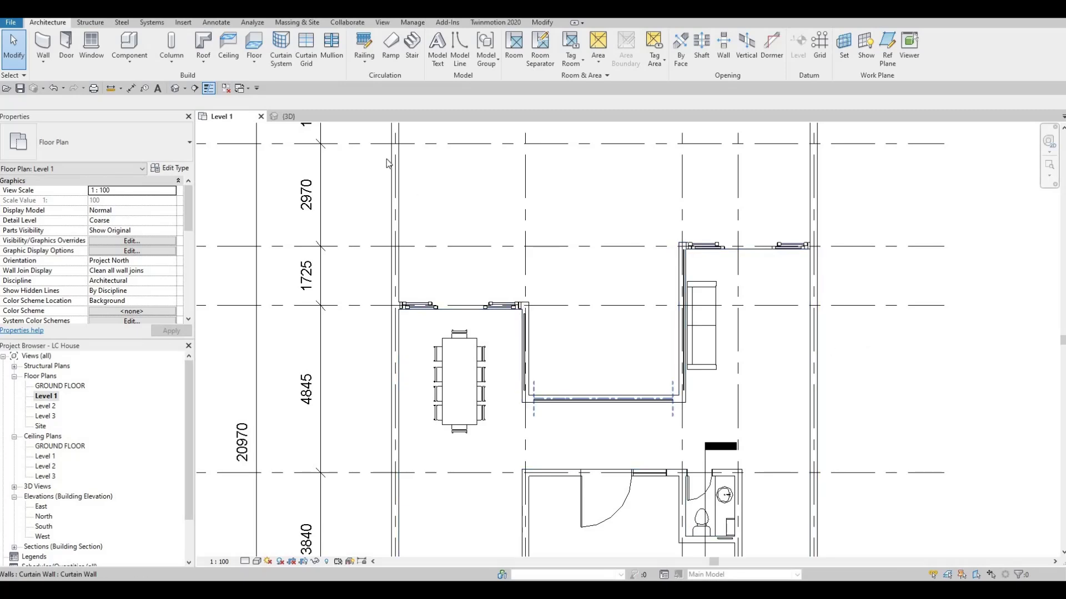
pyautogui.press('Escape')
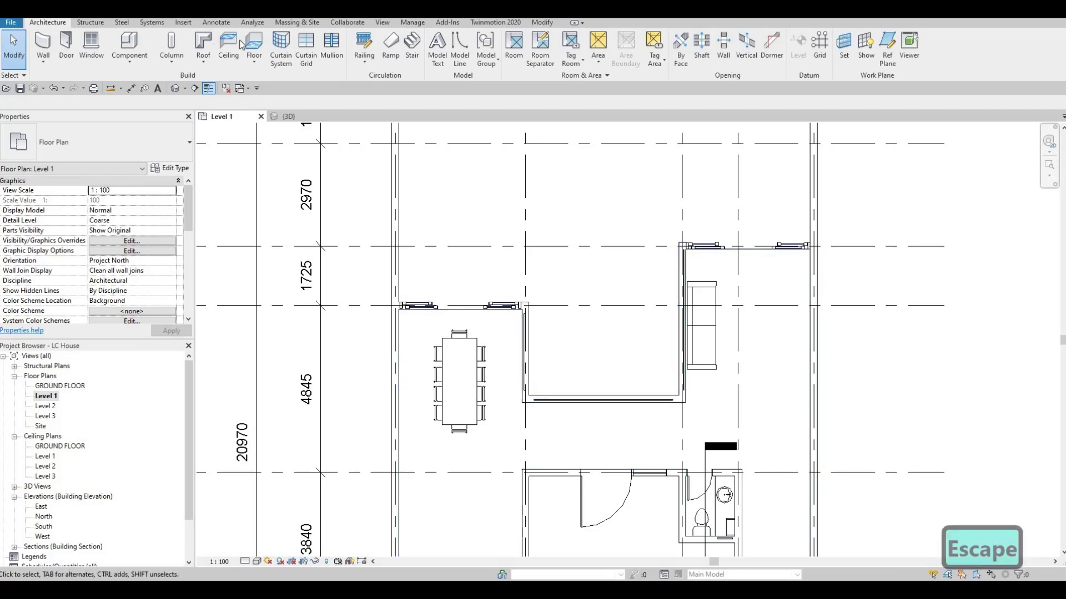
pyautogui.click(547, 24)
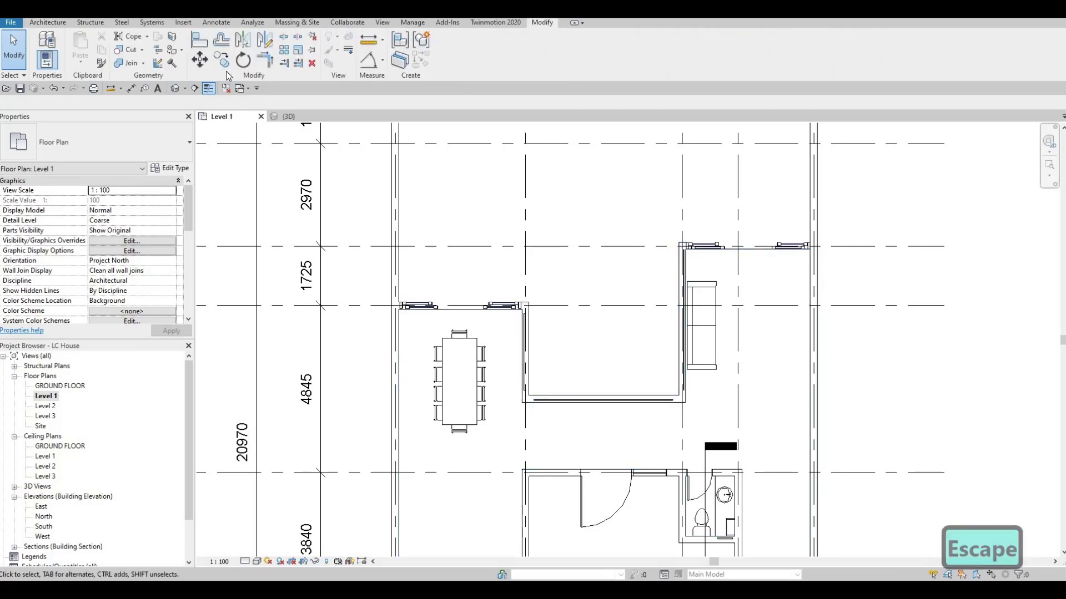
pyautogui.click(124, 50)
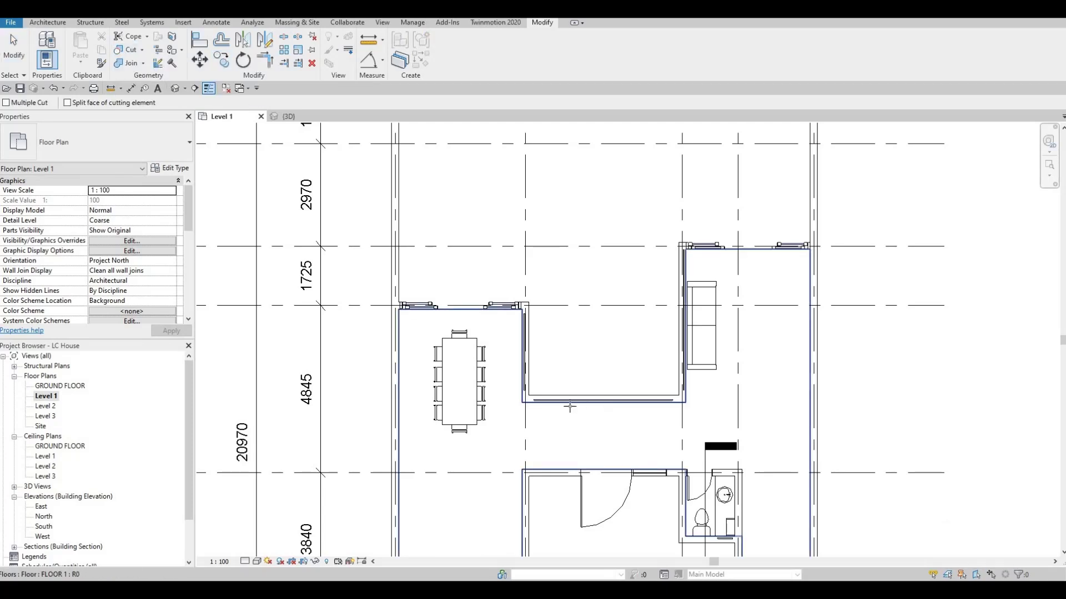
pyautogui.scroll(5, 583, 383)
pyautogui.click(581, 386)
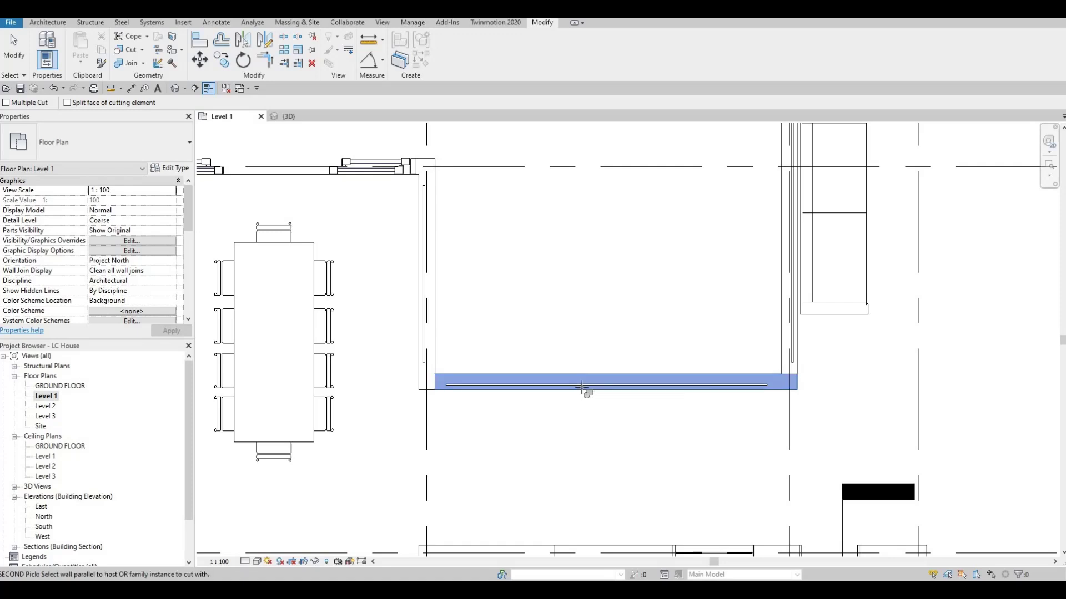
# - Cut the two vertical exterior walls of the recess with their curtain walls and finish cutting geometry
pyautogui.click(424, 280)
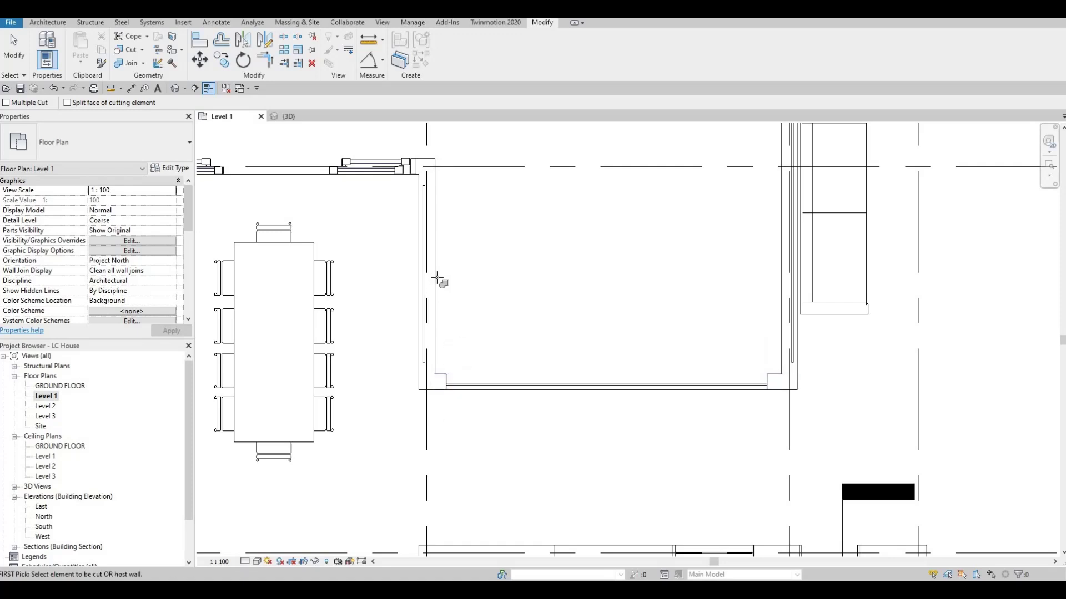
pyautogui.press('Tab')
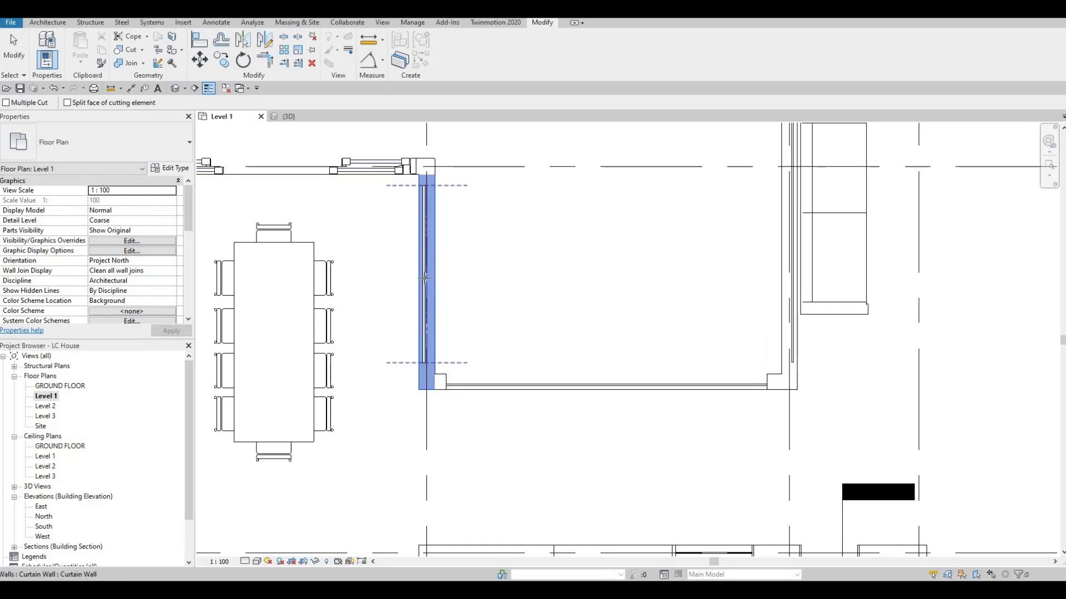
pyautogui.click(797, 260)
pyautogui.click(793, 262)
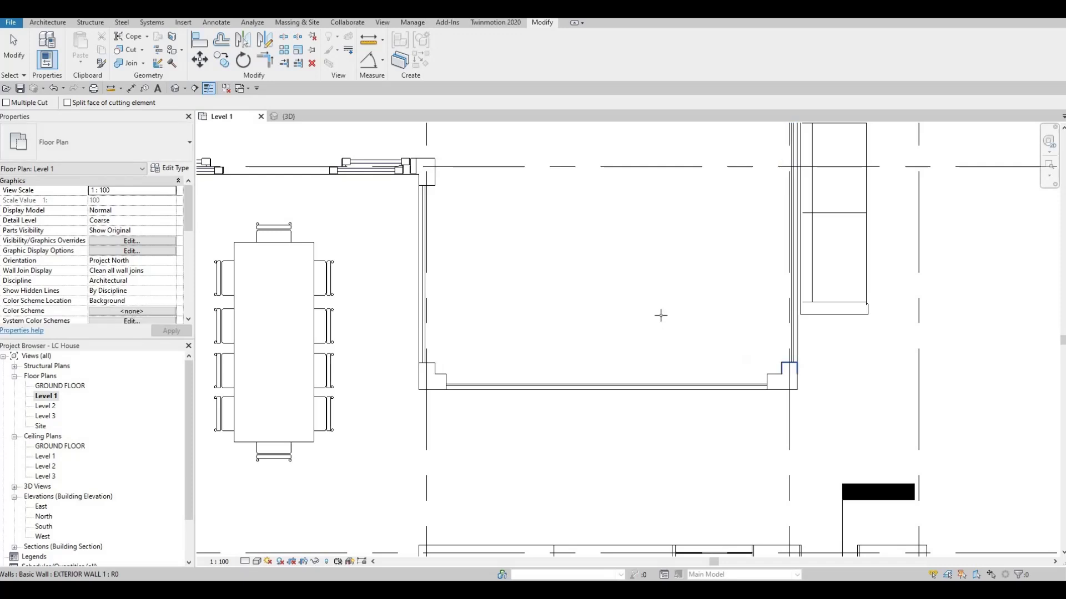
pyautogui.scroll(-4, 577, 257)
pyautogui.press('Escape')
pyautogui.press('Escape')
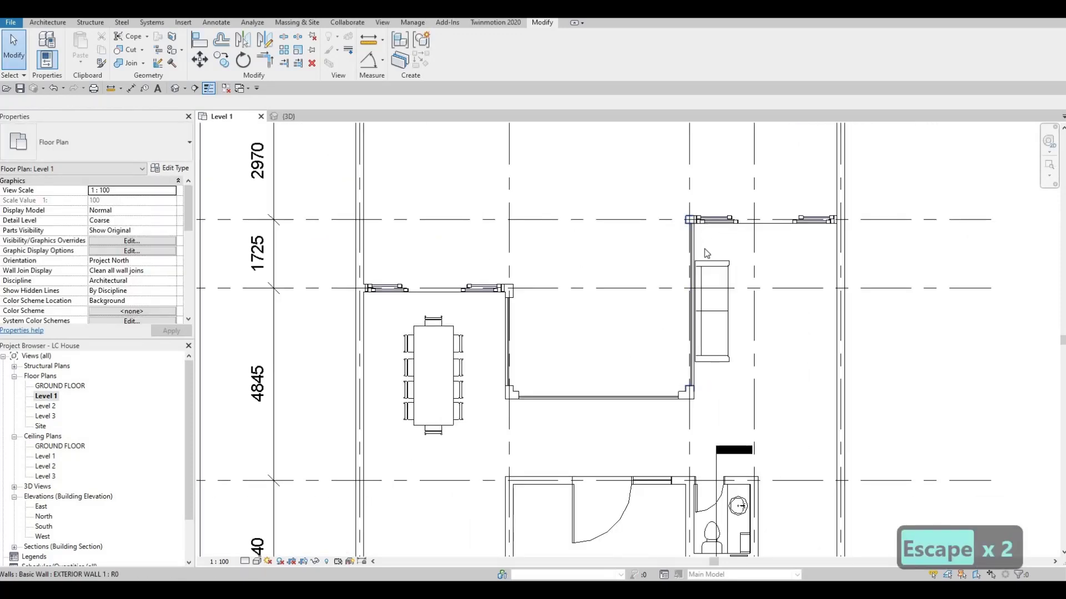
# - Shorten the upper end of the curtain wall beside the sofa to 240 mm from the wall centreline above it
pyautogui.scroll(5, 704, 249)
pyautogui.click(695, 262)
pyautogui.moveTo(696, 262); pyautogui.dragTo(707, 262)
pyautogui.press('Escape')
pyautogui.scroll(2, 707, 254)
pyautogui.click(696, 227)
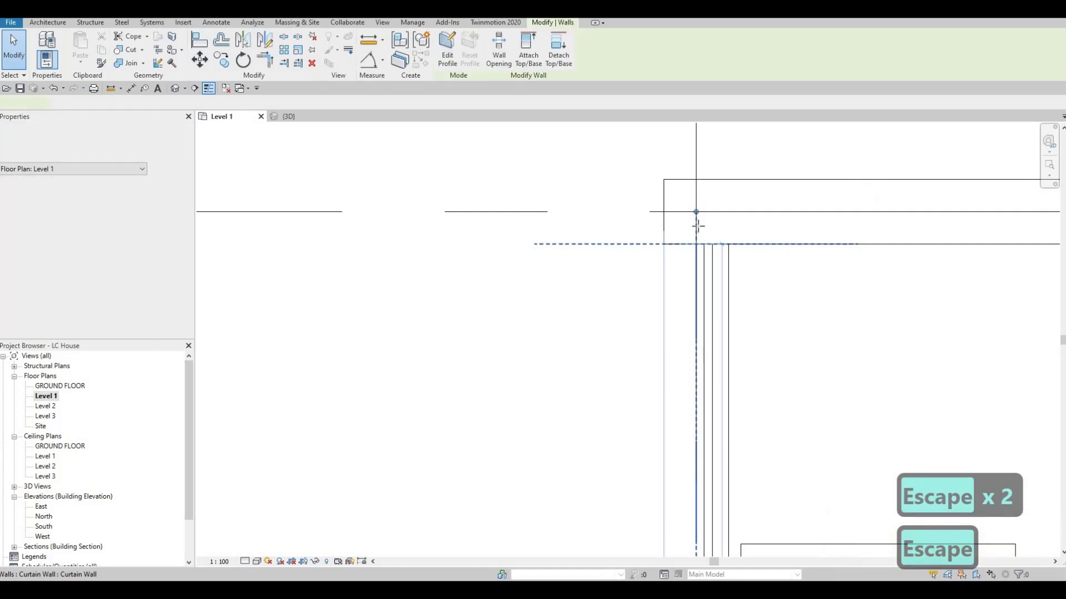
pyautogui.moveTo(696, 212); pyautogui.dragTo(703, 241)
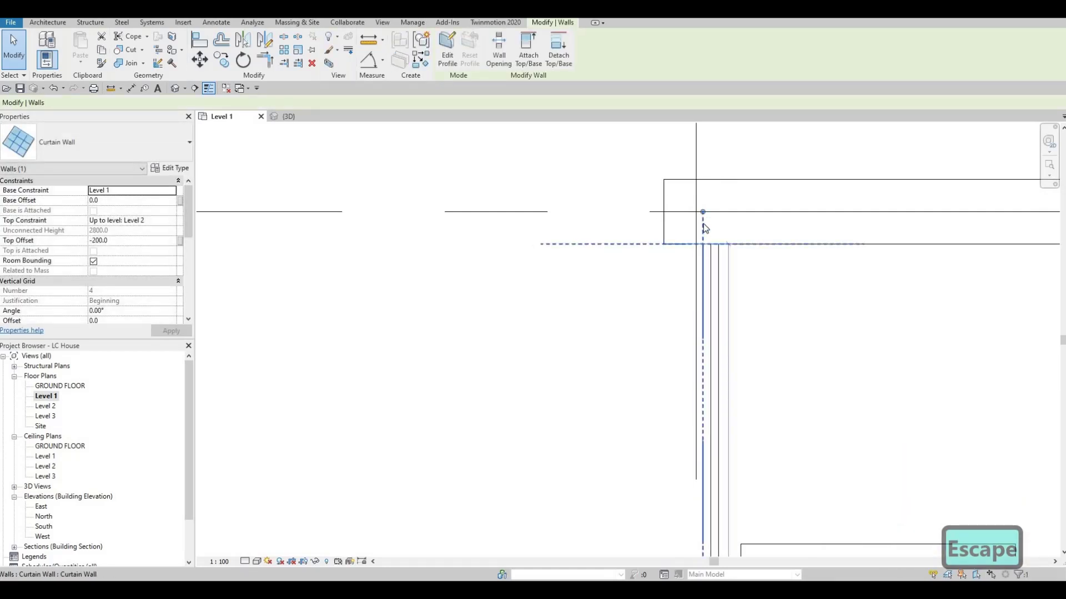
pyautogui.hotkey('ctrl', 'z')
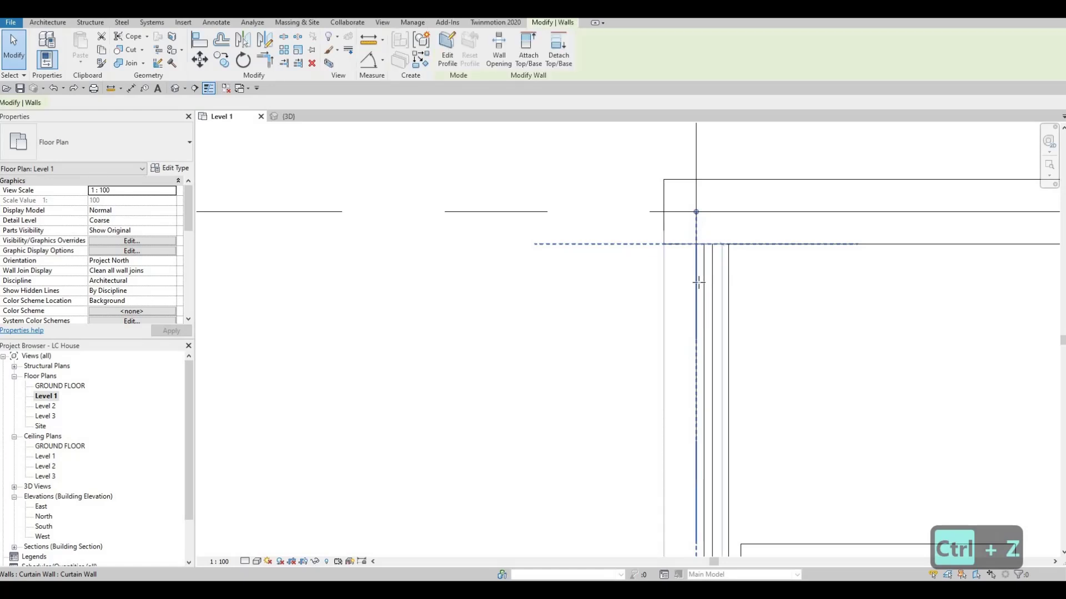
pyautogui.moveTo(696, 212); pyautogui.dragTo(696, 289)
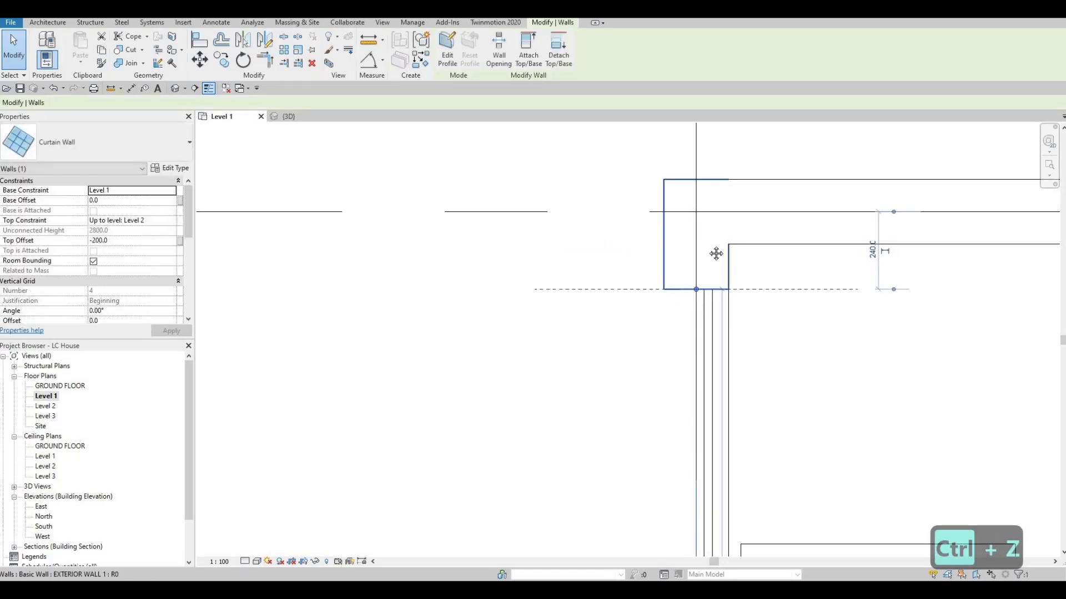
pyautogui.scroll(-5, 716, 253)
pyautogui.press('Escape')
pyautogui.moveTo(727, 250); pyautogui.dragTo(726, 286, button='middle')
pyautogui.press('Escape')
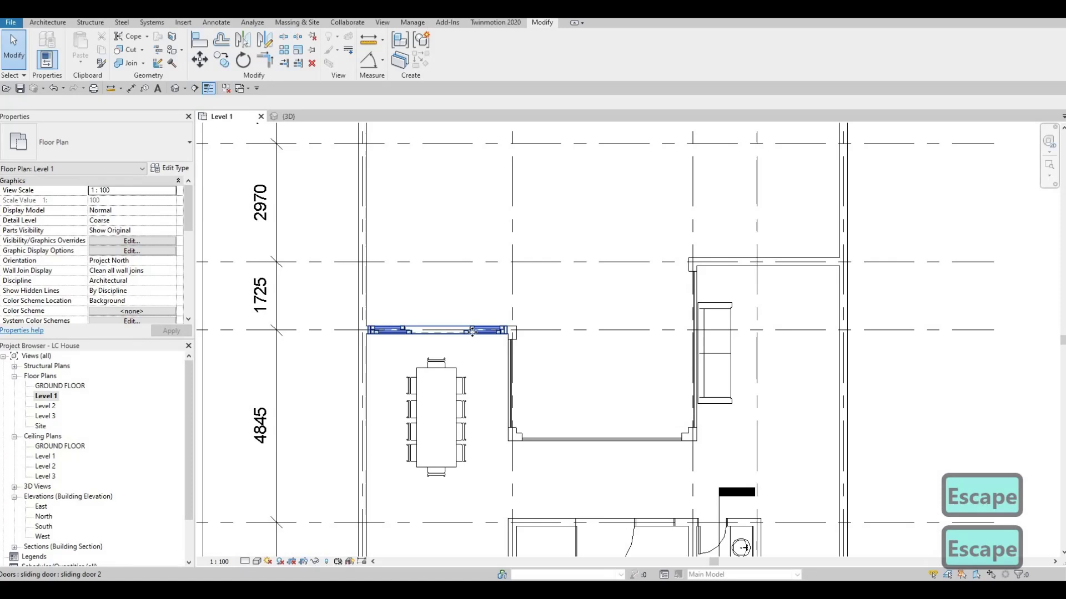
# - Place another sliding door 2 door, matching the dining room's, centred in the exterior wall above the sofa, and end door placement
pyautogui.click(472, 331)
pyautogui.press('c')
pyautogui.press('s')
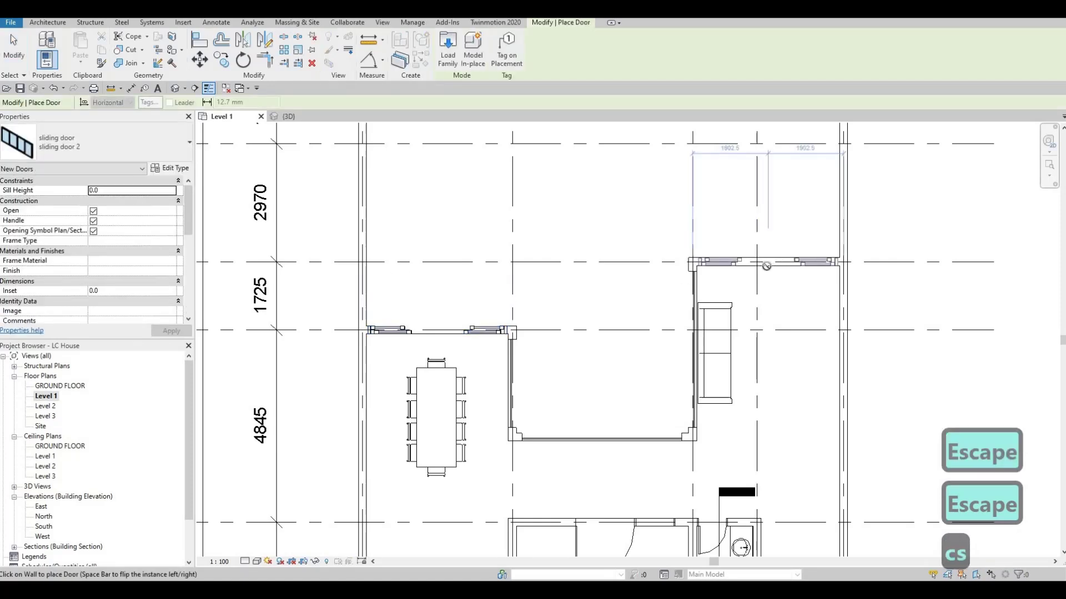
pyautogui.click(766, 266)
pyautogui.press('Escape')
pyautogui.press('Escape')
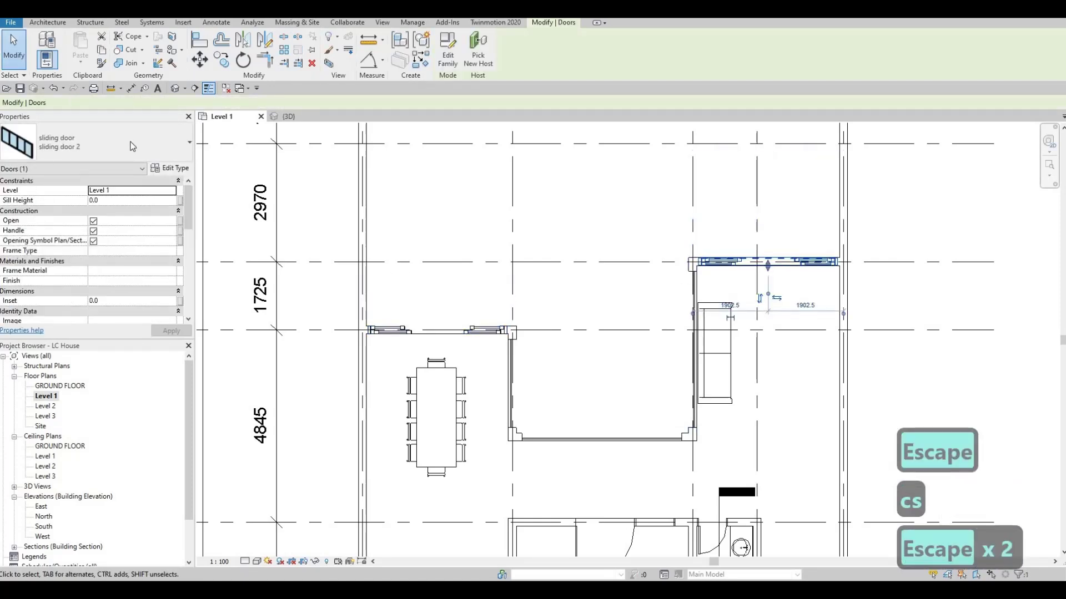
# - Change the door above the sofa to the sliding door 3 type and deselect it
pyautogui.click(133, 146)
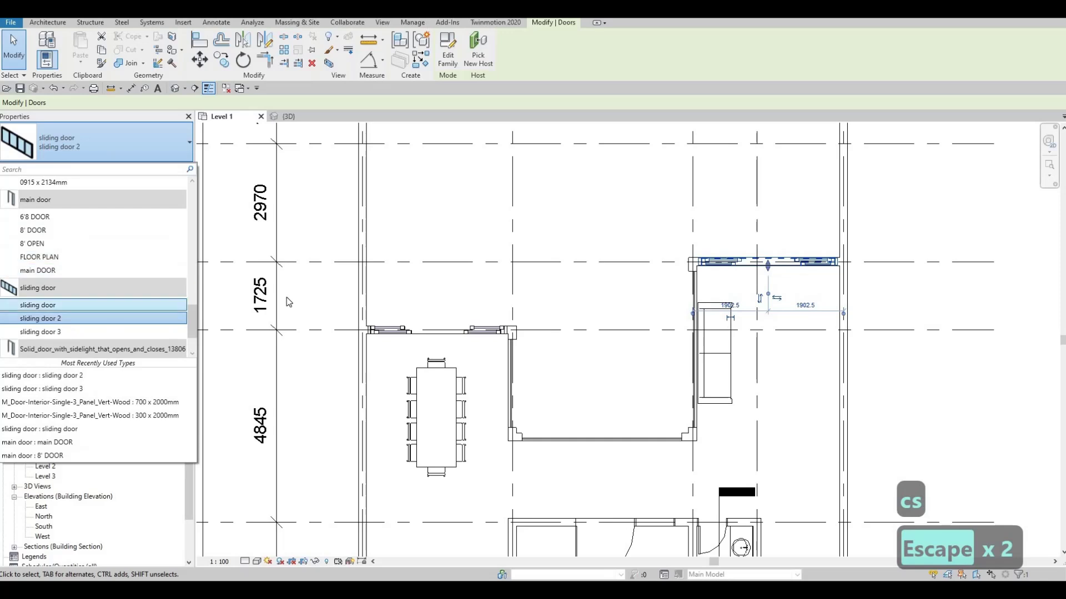
pyautogui.click(706, 308)
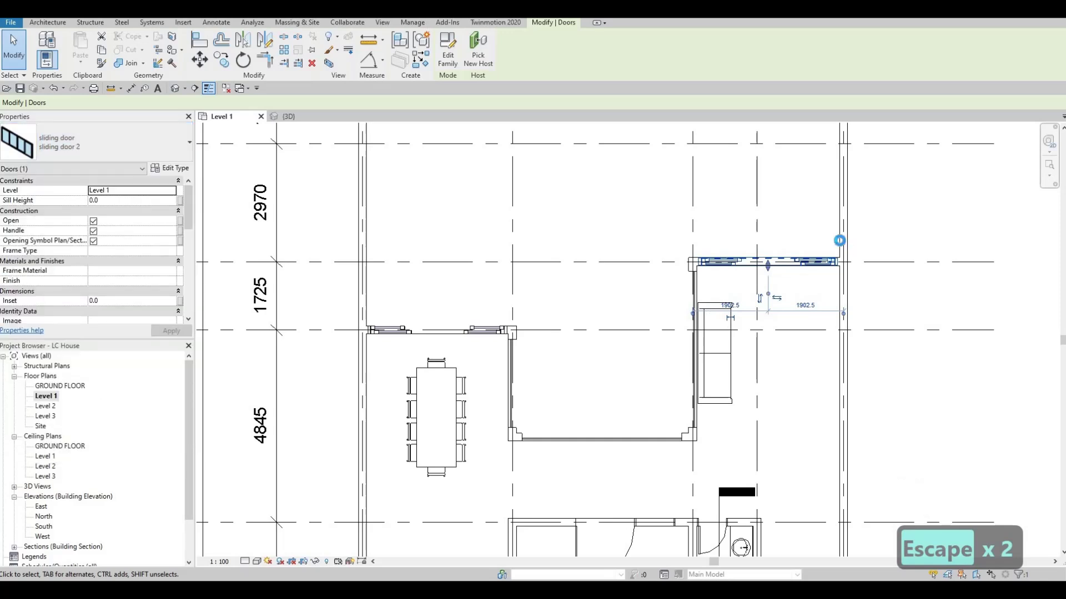
pyautogui.scroll(2, 836, 243)
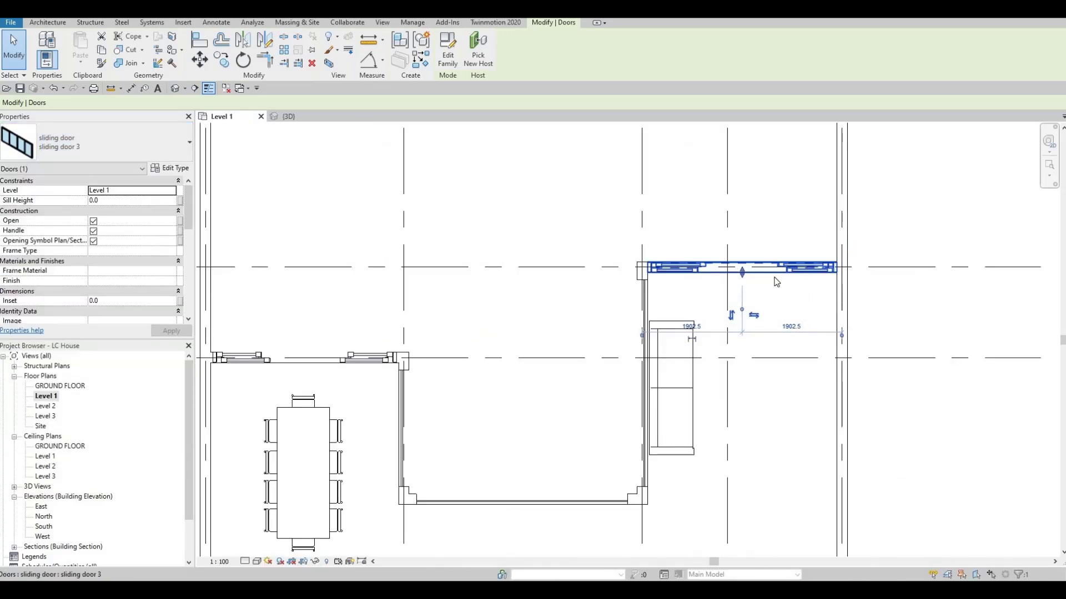
pyautogui.scroll(1, 776, 282)
pyautogui.press('Escape')
pyautogui.scroll(1, 676, 269)
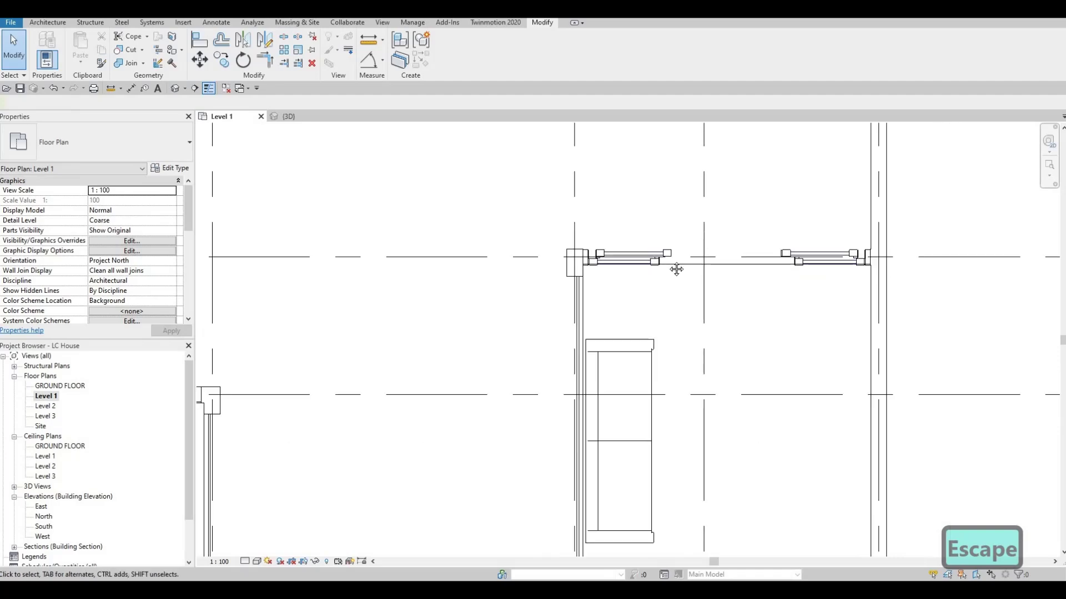
pyautogui.scroll(-5, 676, 269)
pyautogui.press('Escape')
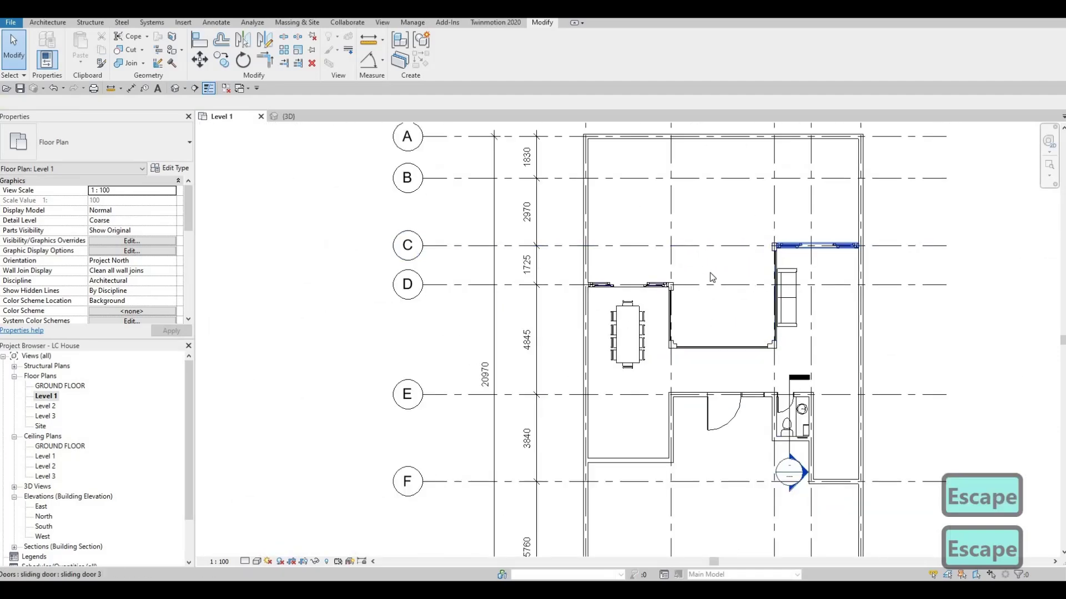
# - Flip the facing of the sliding door above the sofa and clear the selection
pyautogui.scroll(2, 821, 253)
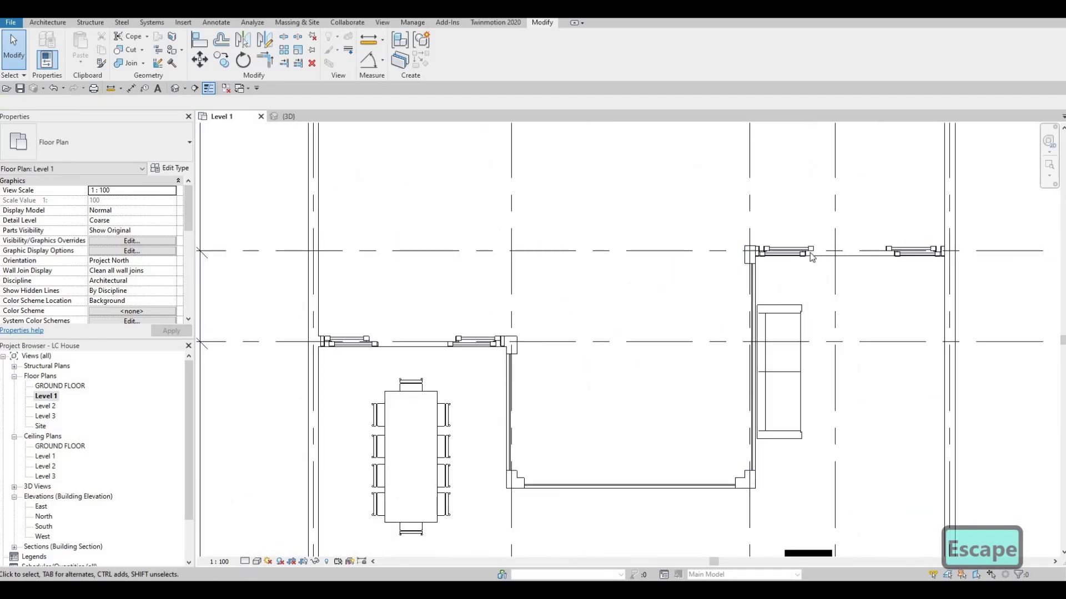
pyautogui.scroll(1, 810, 256)
pyautogui.scroll(-1, 809, 256)
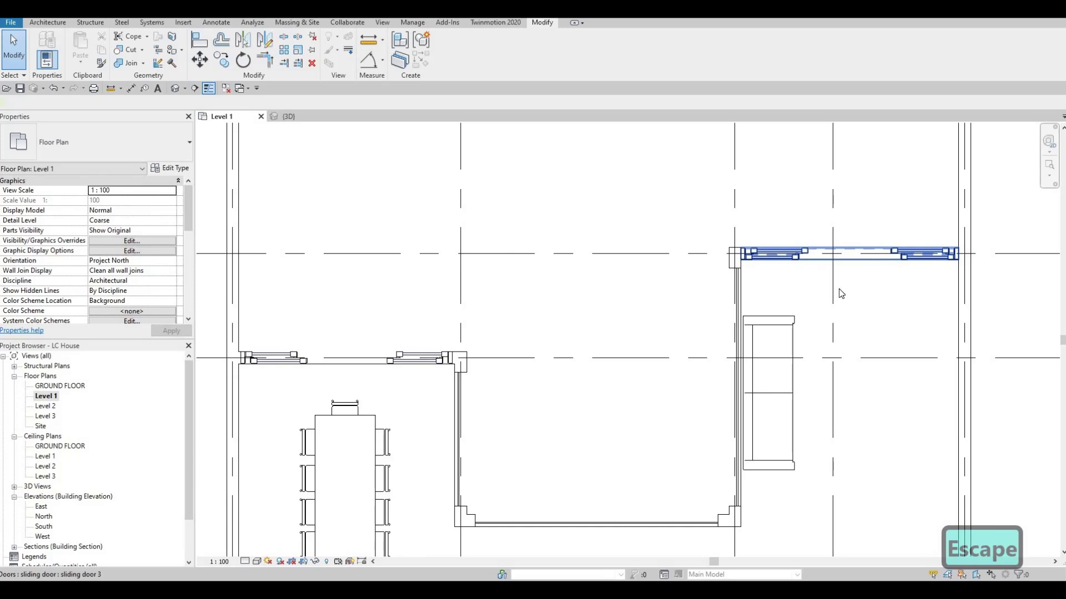
pyautogui.click(835, 255)
pyautogui.click(832, 313)
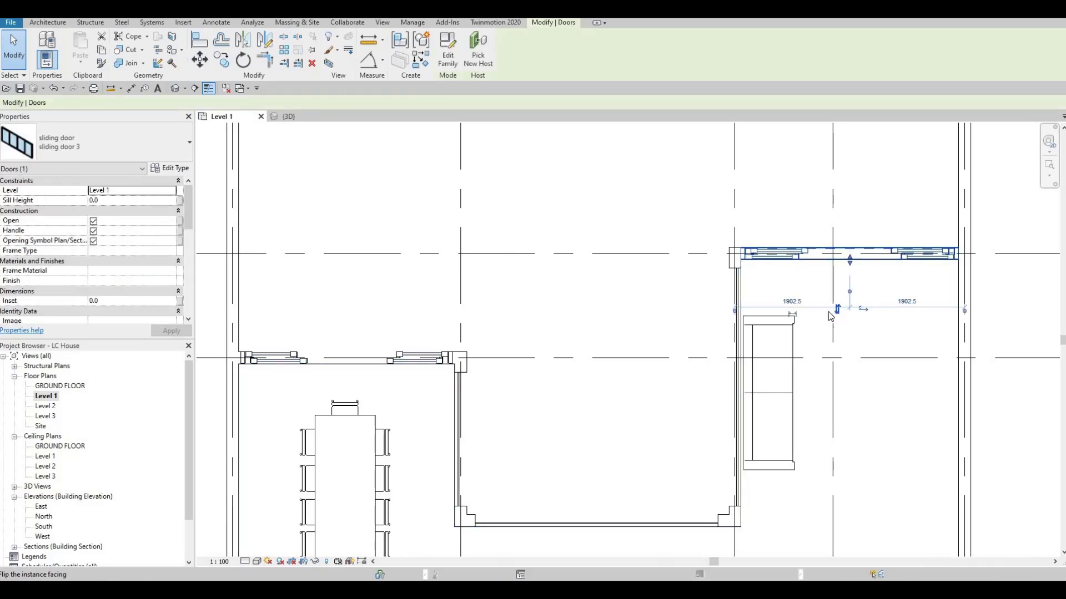
pyautogui.press('Escape')
pyautogui.press('Escape')
pyautogui.scroll(-2, 708, 278)
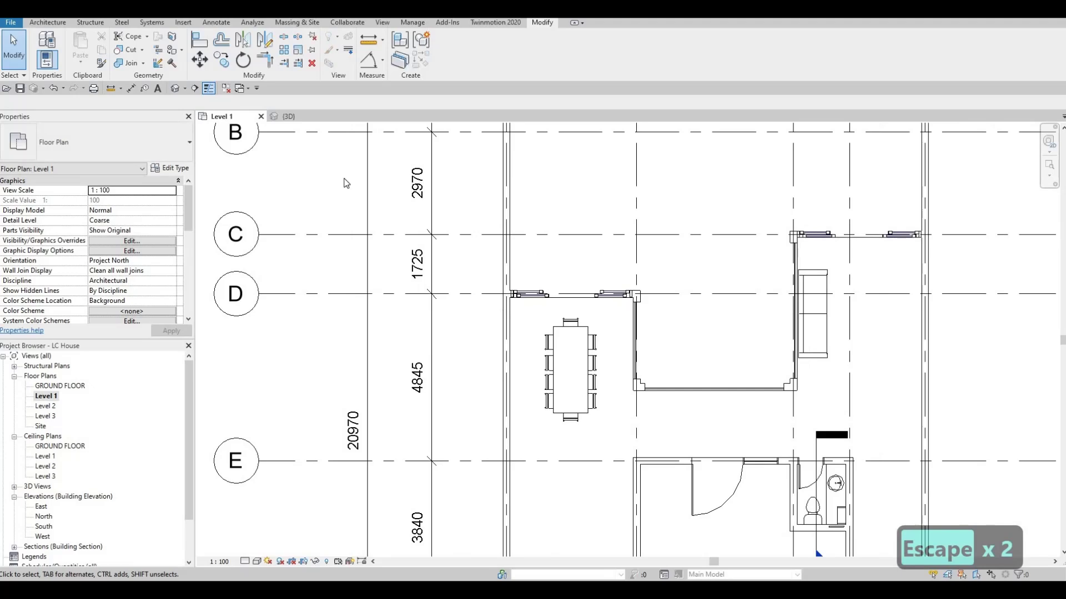
# - In the default 3D view, set the base offset of the recess's curtain wall beside the dining table to 200 mm
pyautogui.click(175, 89)
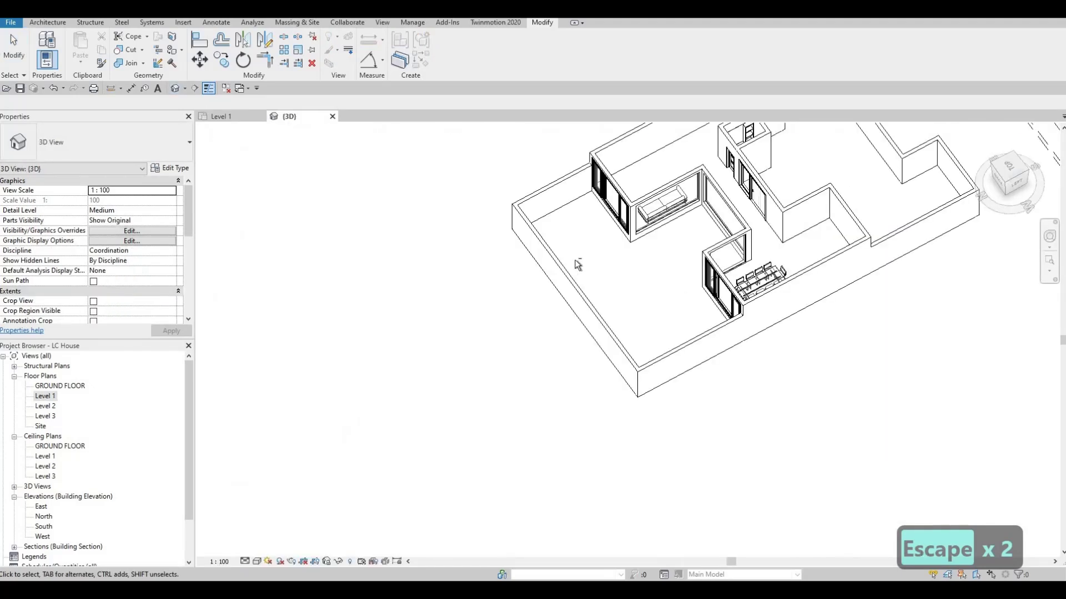
pyautogui.keyDown('shift'); pyautogui.moveTo(703, 133); pyautogui.dragTo(842, 239, button='middle'); pyautogui.keyUp('shift')
pyautogui.scroll(8, 842, 239)
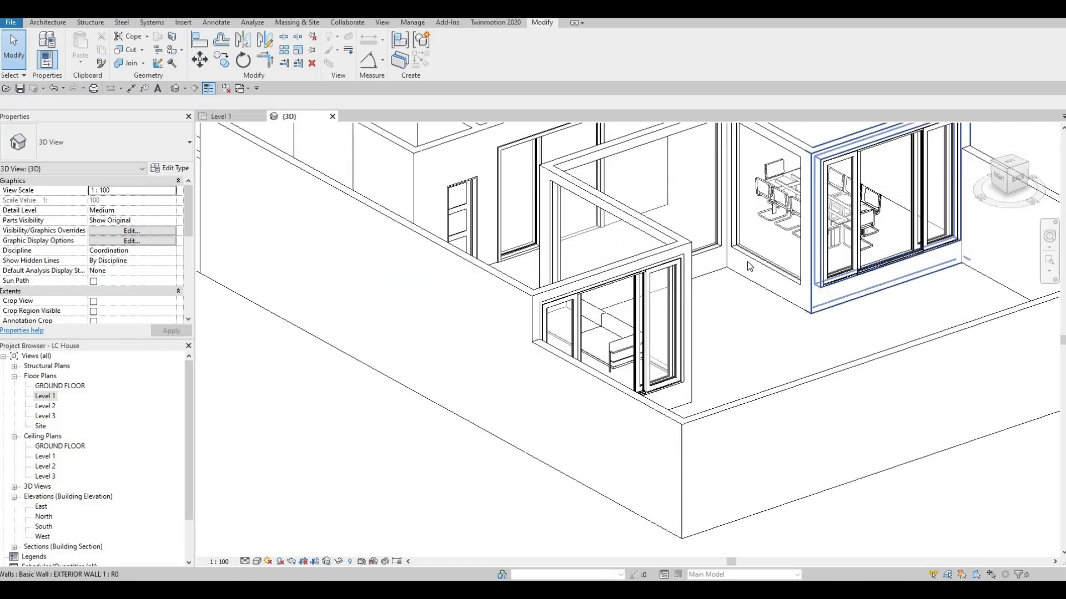
pyautogui.click(738, 263)
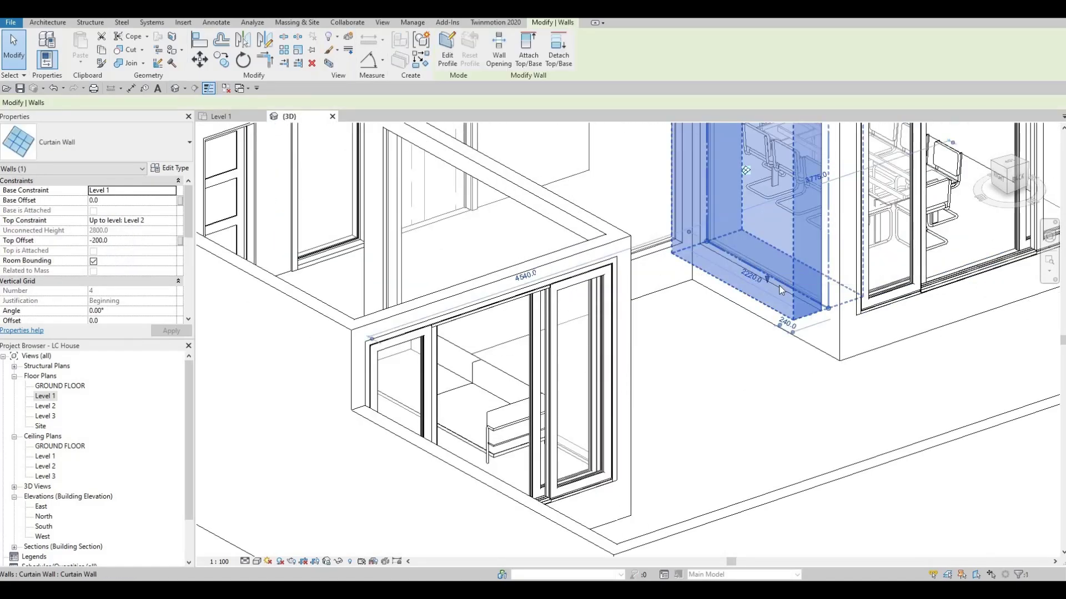
pyautogui.press('Escape')
pyautogui.press('Escape')
pyautogui.click(699, 268)
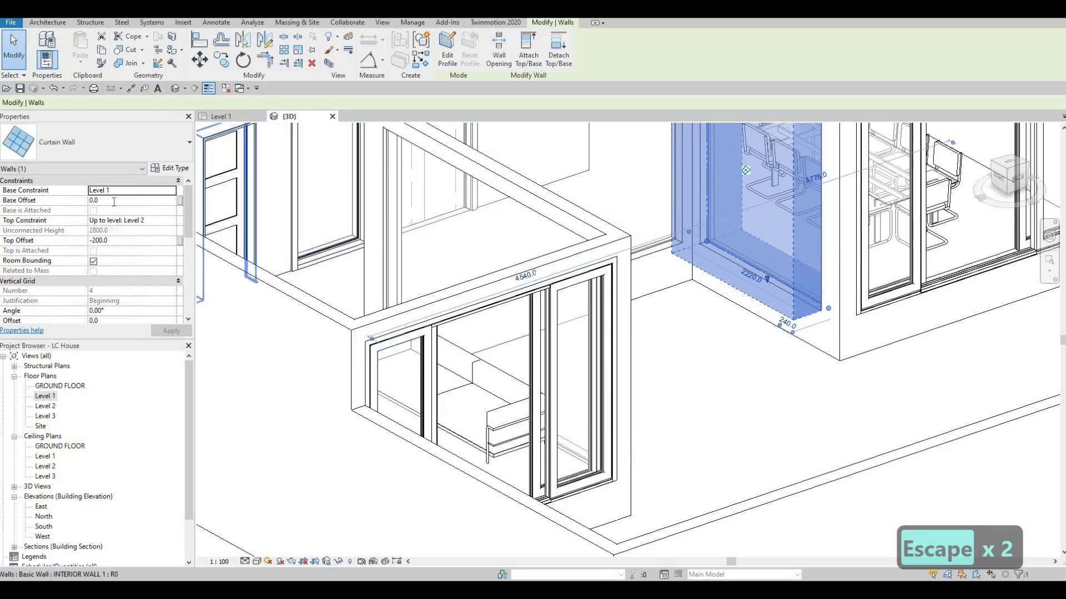
pyautogui.click(114, 202)
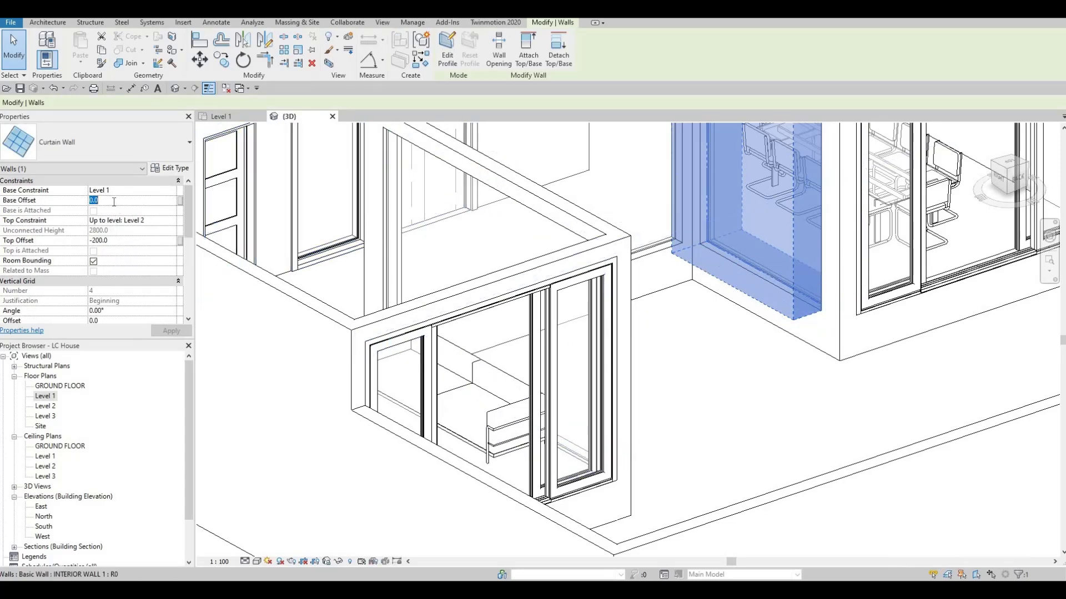
pyautogui.write('200')
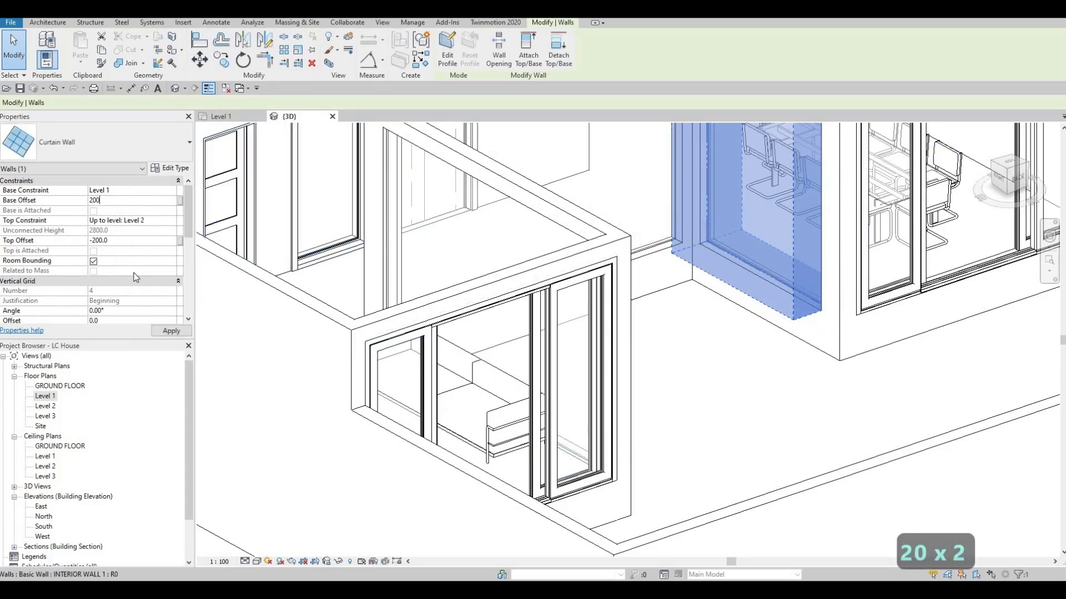
pyautogui.click(160, 331)
pyautogui.press('Escape')
# - Set the base offset of the curtain wall at the back of the recess, between the two side walls, to 200 mm
pyautogui.keyDown('shift'); pyautogui.moveTo(226, 316); pyautogui.dragTo(475, 220, button='middle'); pyautogui.keyUp('shift')
pyautogui.press('Escape')
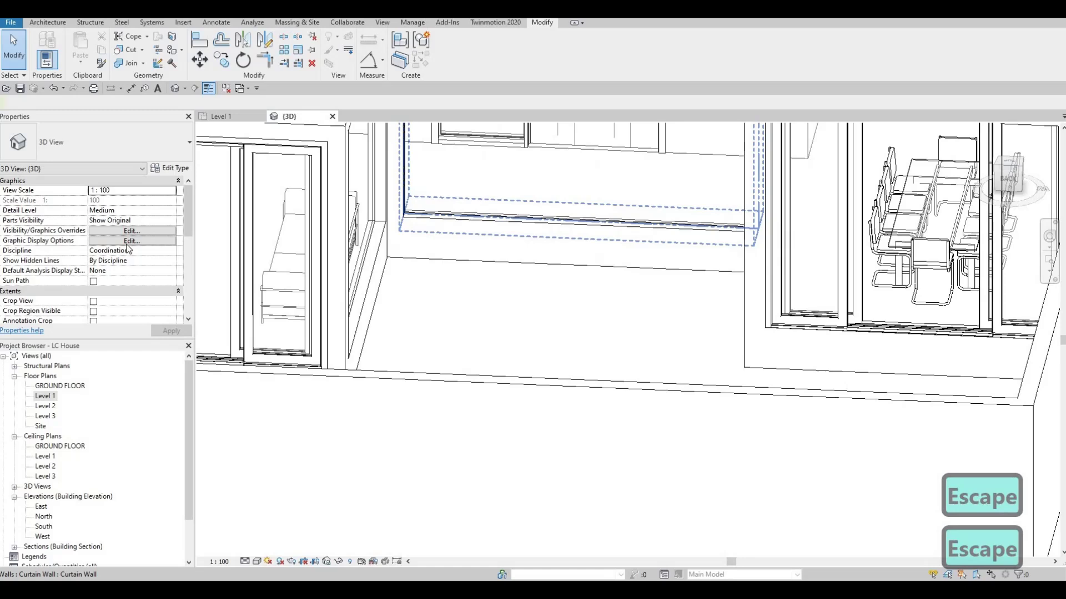
pyautogui.click(128, 202)
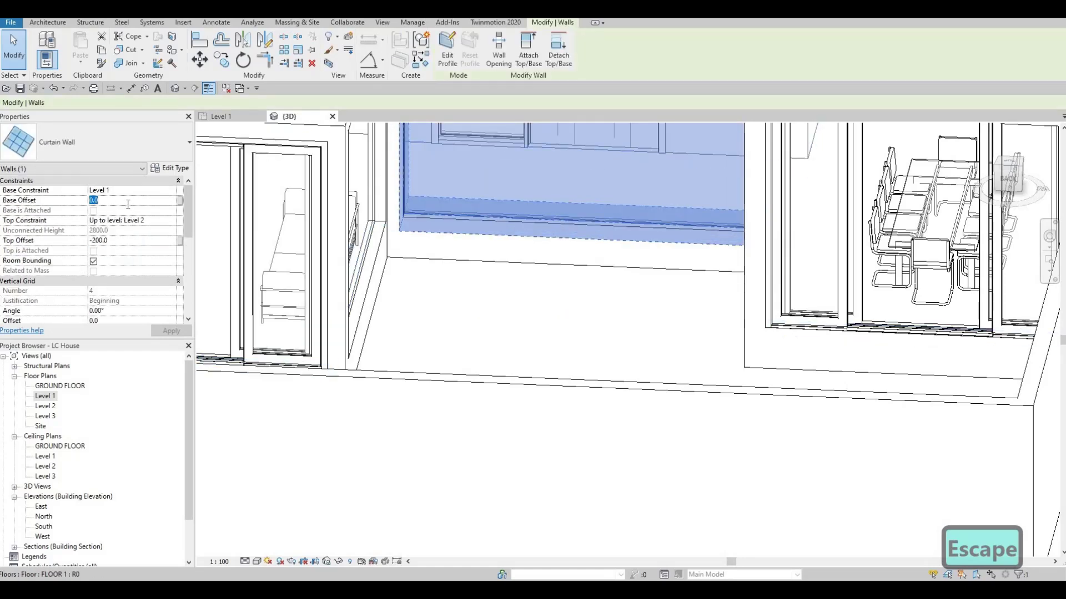
pyautogui.write('200')
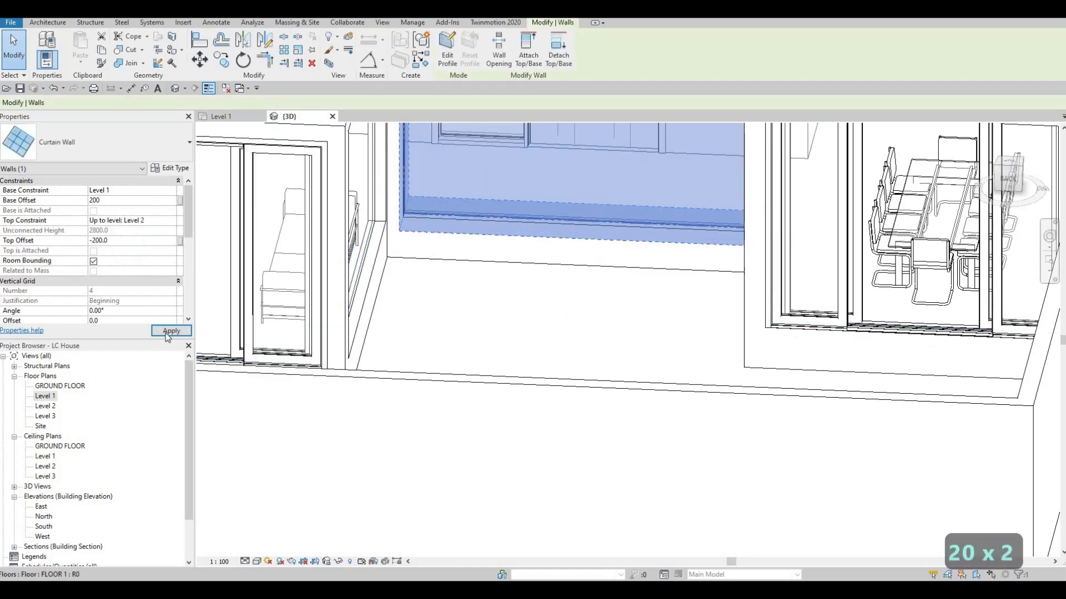
pyautogui.click(166, 332)
pyautogui.press('Escape')
# - Set the base offset of the recess's curtain wall beside the sofa to 200 mm and deselect it
pyautogui.keyDown('shift'); pyautogui.moveTo(406, 210); pyautogui.dragTo(405, 199, button='middle'); pyautogui.keyUp('shift')
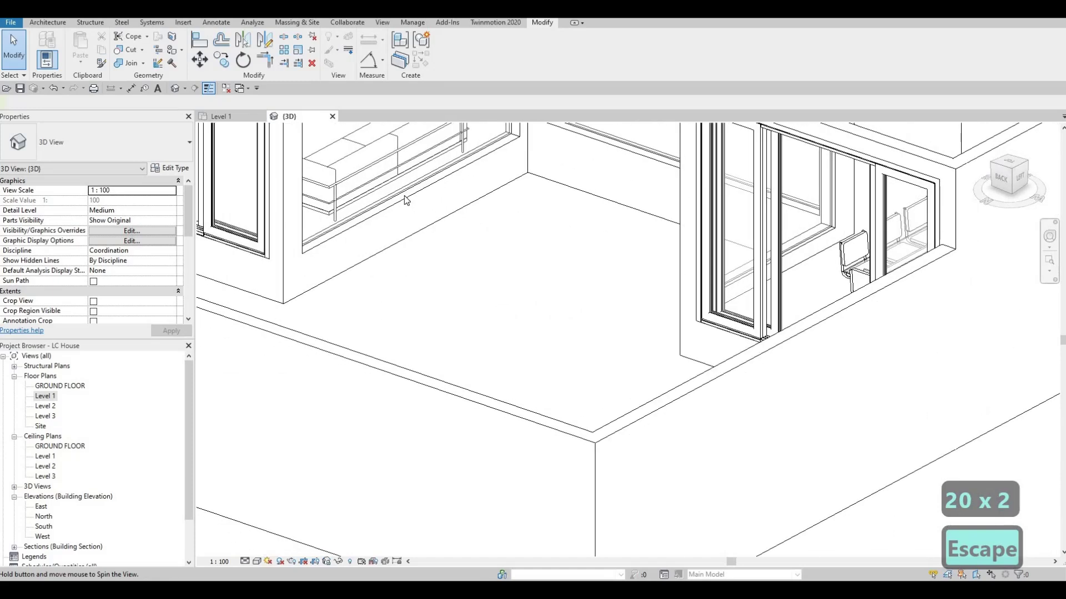
pyautogui.click(404, 220)
pyautogui.click(126, 202)
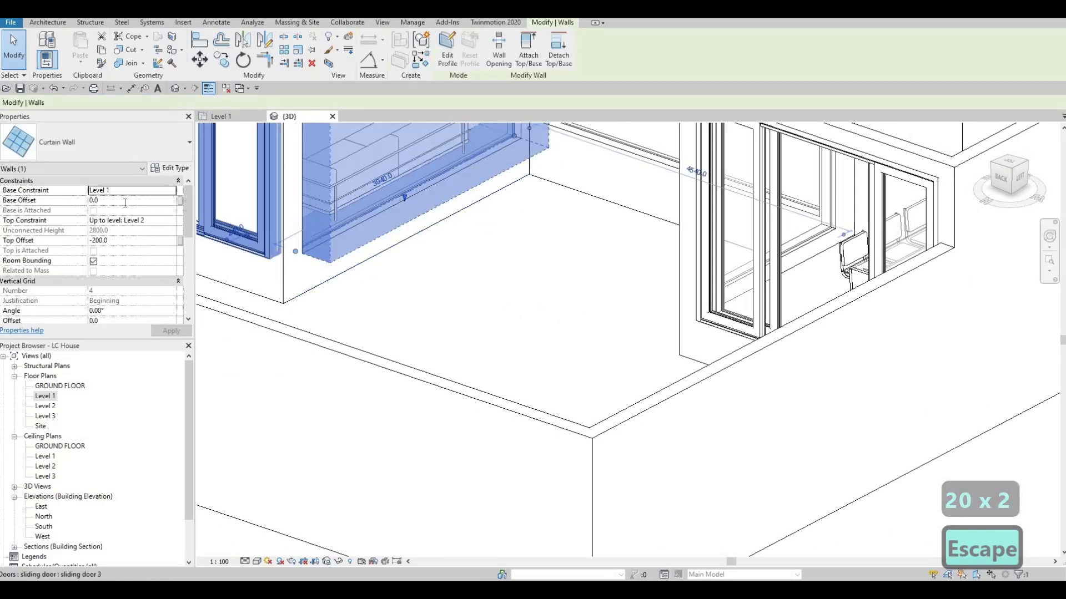
pyautogui.write('200')
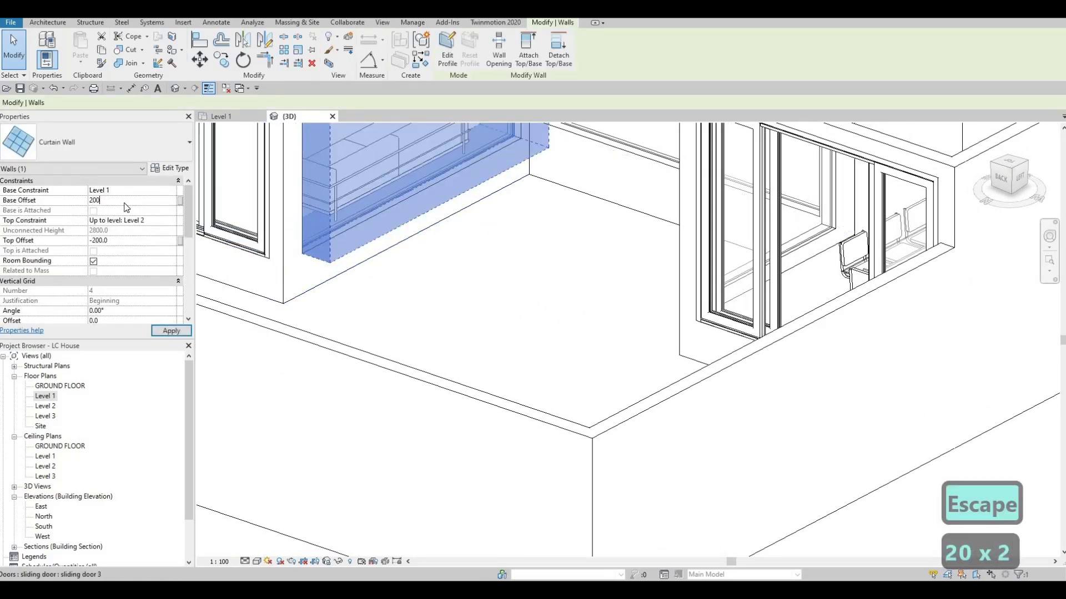
pyautogui.press('Return')
pyautogui.click(162, 330)
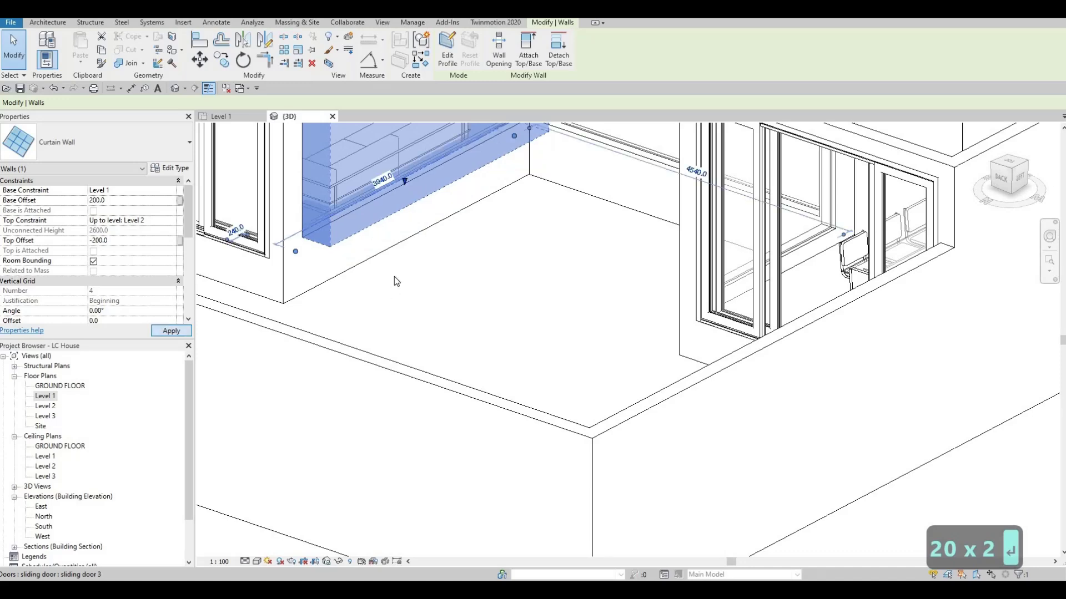
pyautogui.scroll(-2, 487, 283)
pyautogui.press('Escape')
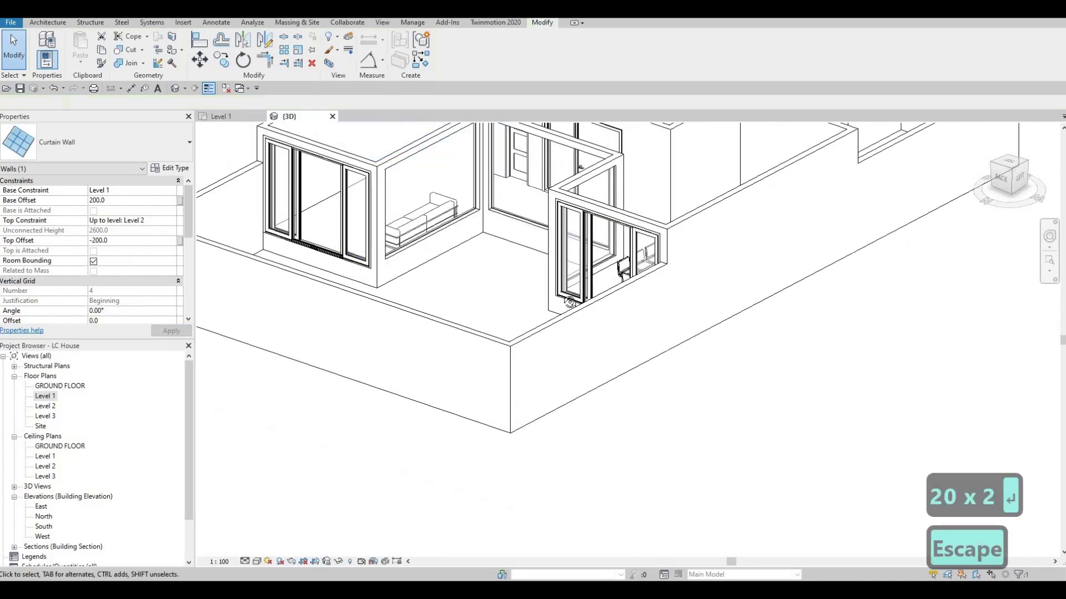
pyautogui.keyDown('shift'); pyautogui.moveTo(492, 294); pyautogui.dragTo(78, 294, button='middle'); pyautogui.keyUp('shift')
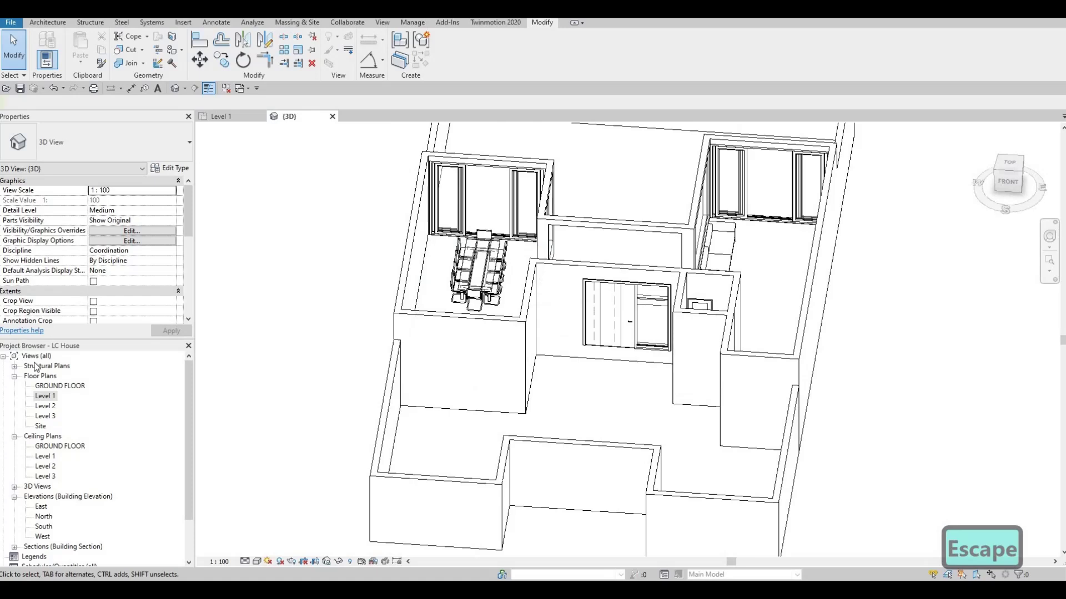
pyautogui.doubleClick(46, 396)
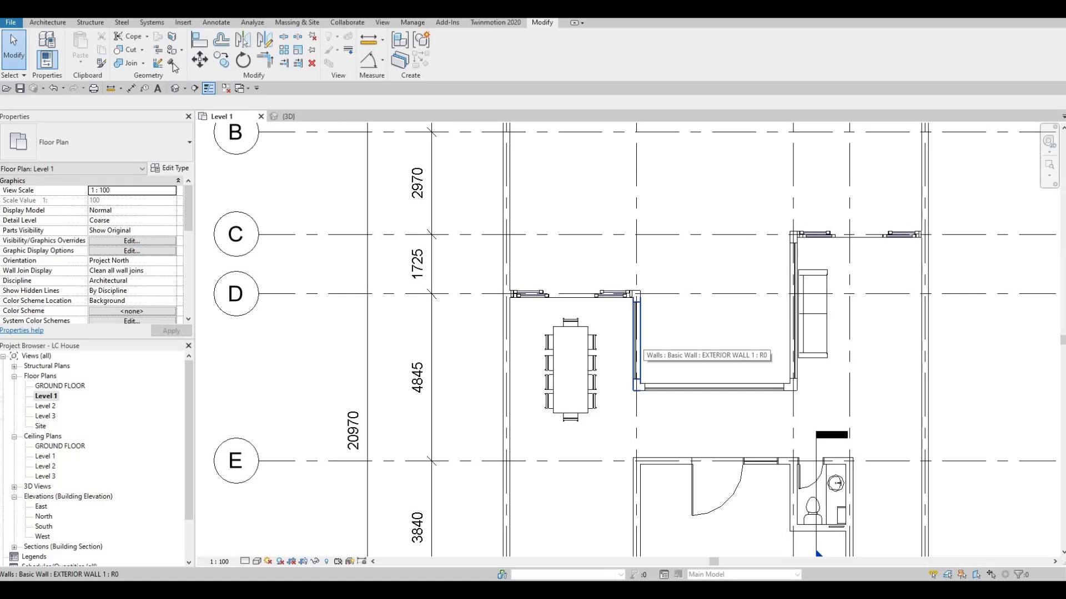
# - In the 3D view, divide the curtain wall beside the sofa into four equal 985 mm panels with vertical curtain grid lines
pyautogui.click(47, 23)
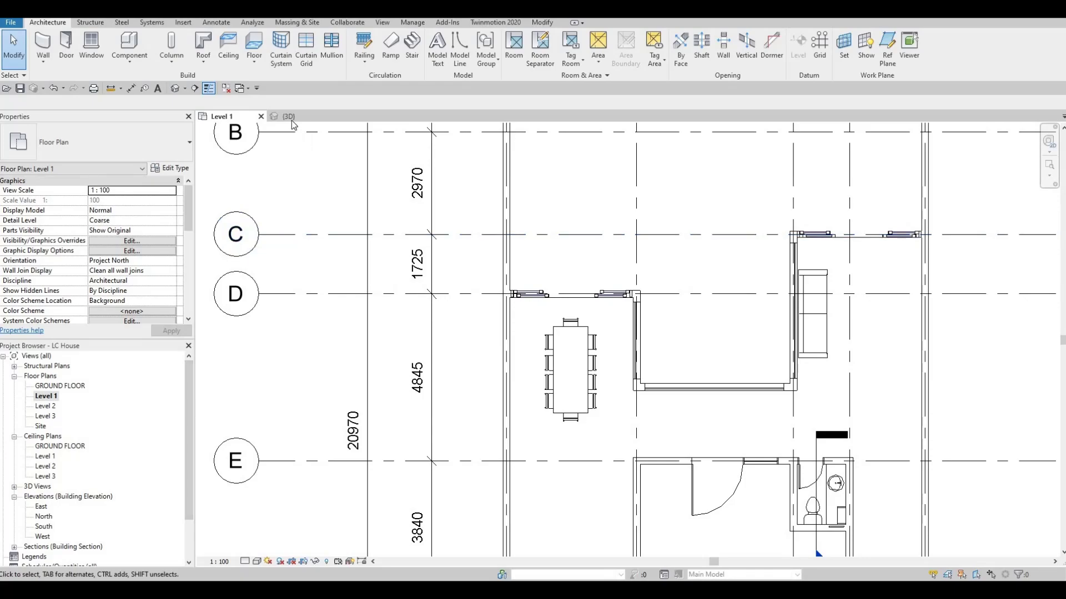
pyautogui.keyDown('shift'); pyautogui.moveTo(478, 272); pyautogui.dragTo(580, 243, button='middle'); pyautogui.keyUp('shift')
pyautogui.keyDown('shift'); pyautogui.moveTo(636, 283); pyautogui.dragTo(638, 258, button='middle'); pyautogui.keyUp('shift')
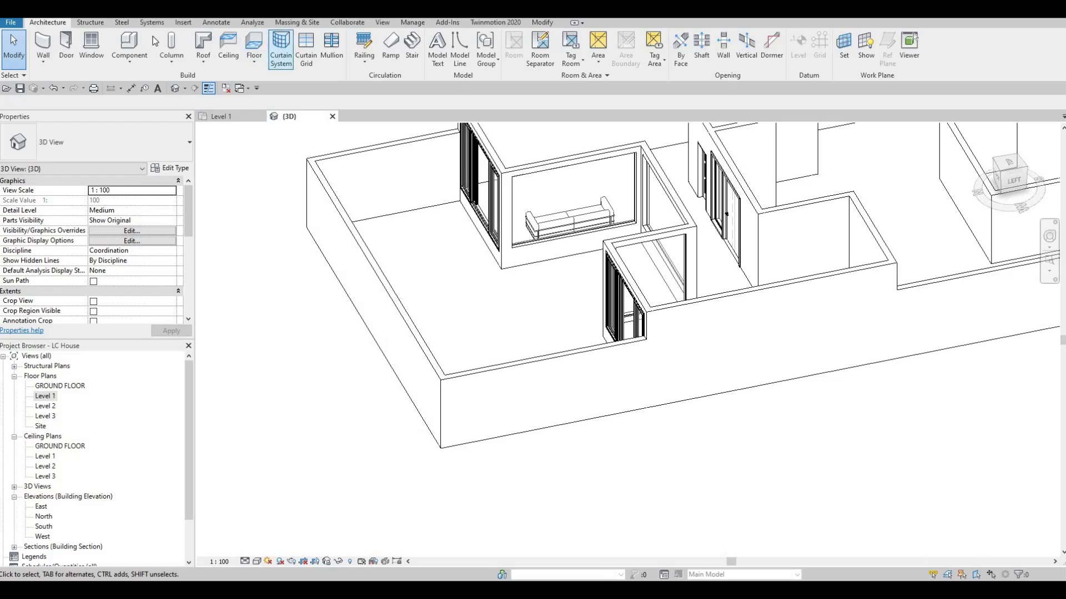
pyautogui.click(312, 60)
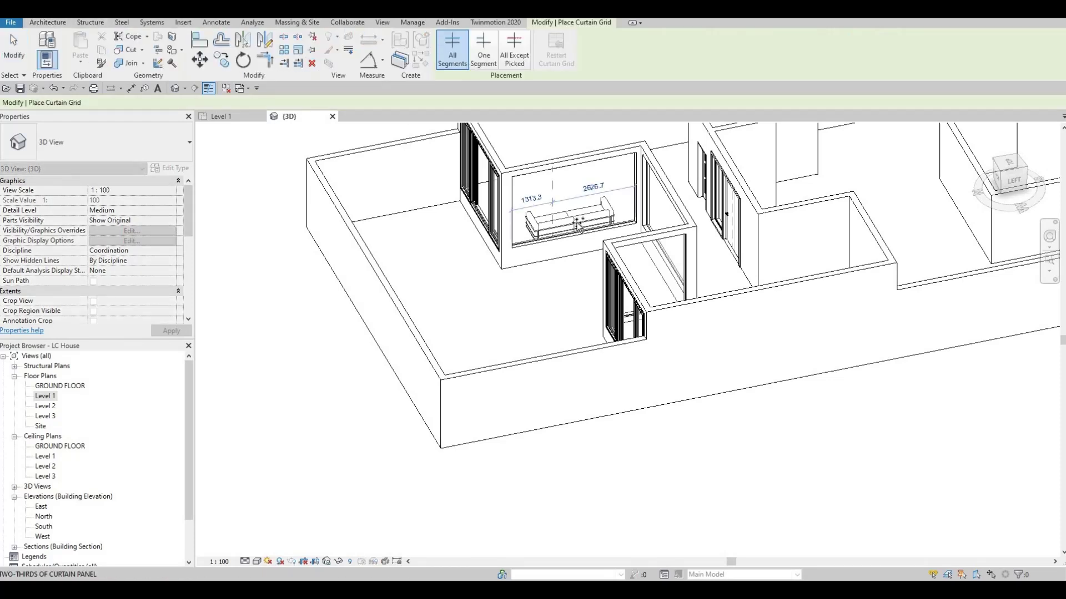
pyautogui.scroll(1, 577, 231)
pyautogui.scroll(1, 577, 230)
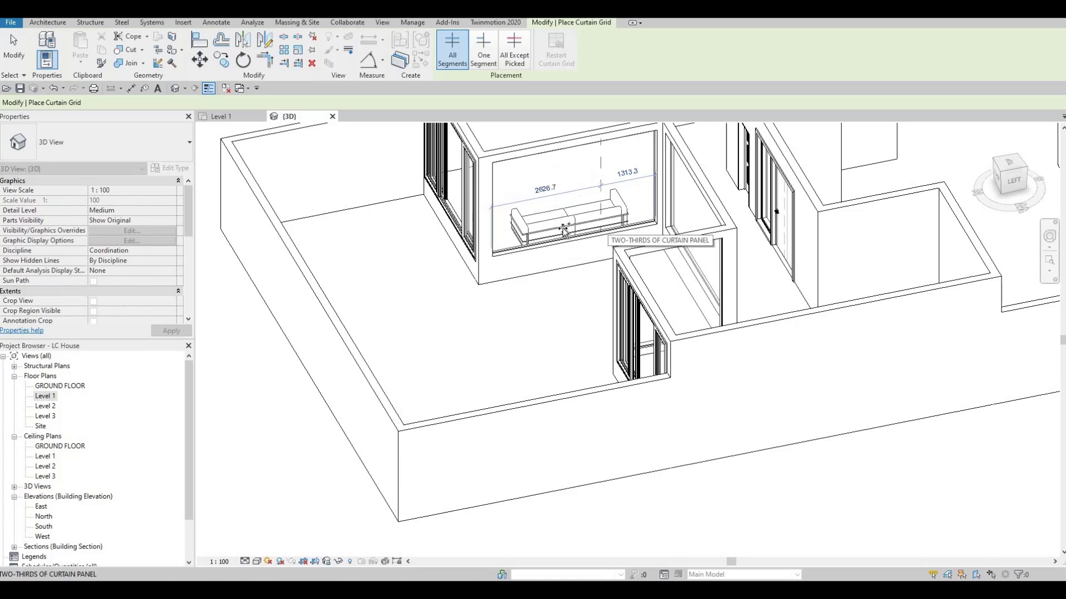
pyautogui.click(574, 236)
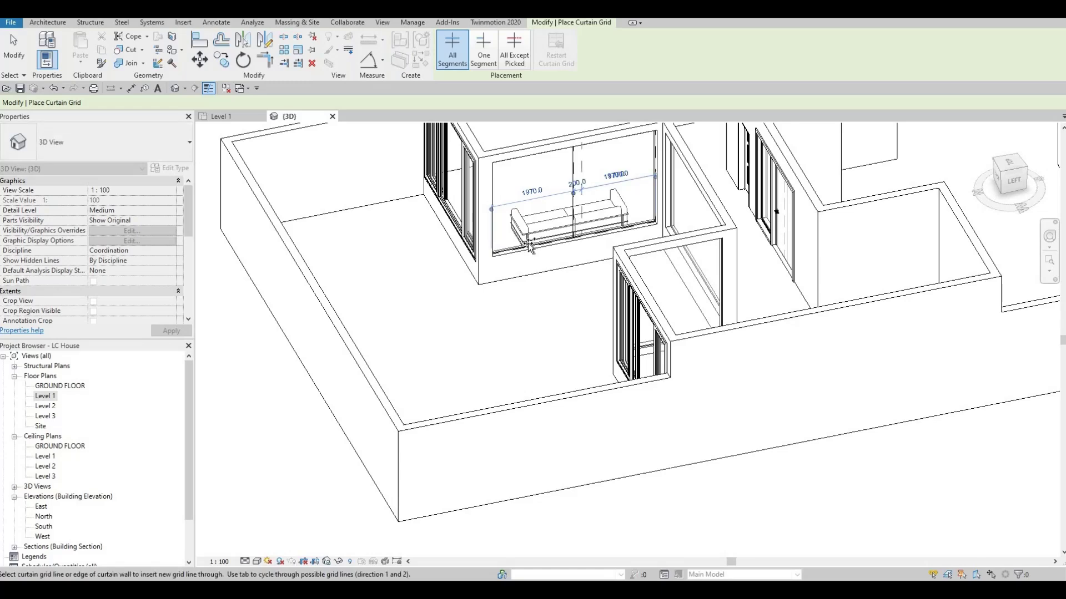
pyautogui.click(619, 246)
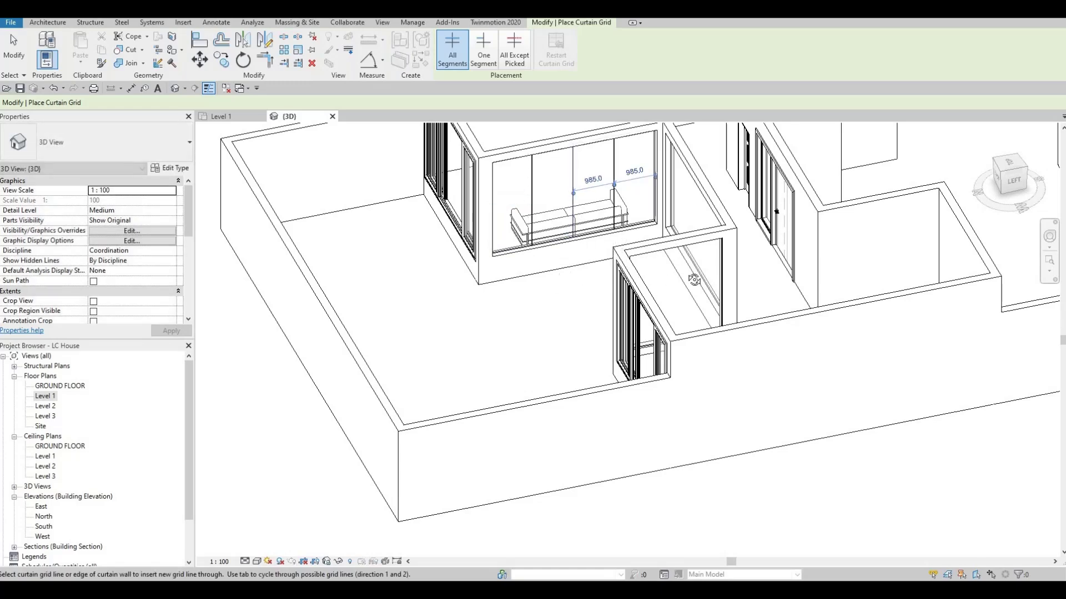
# - Divide the curtain wall at the back of the recess into four equal 1005 mm panels with vertical curtain grid lines
pyautogui.keyDown('shift'); pyautogui.moveTo(694, 279); pyautogui.dragTo(691, 254, button='middle'); pyautogui.keyUp('shift')
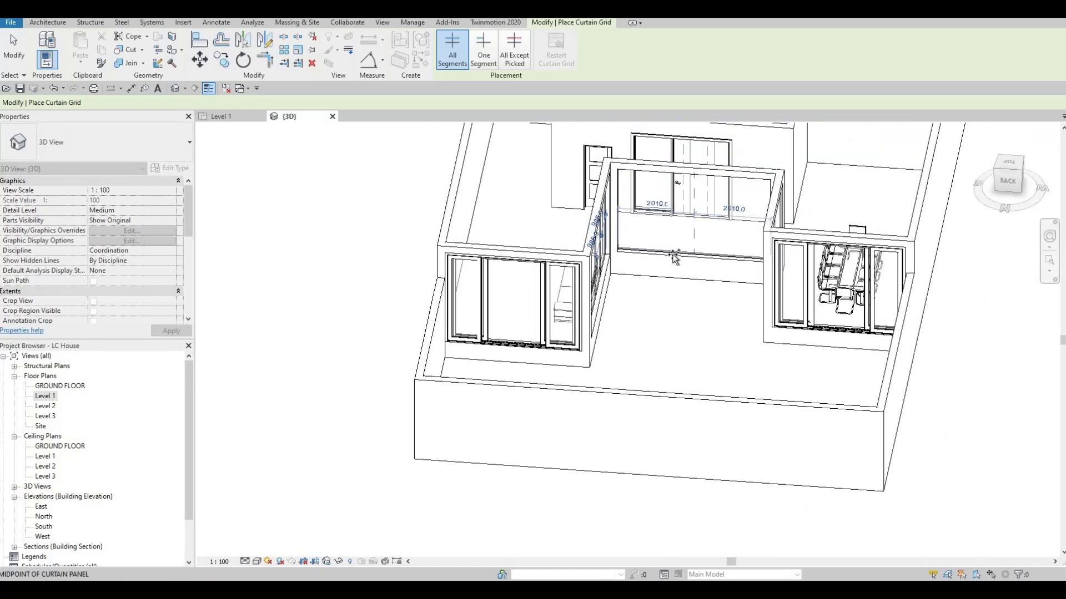
pyautogui.click(674, 258)
pyautogui.click(663, 257)
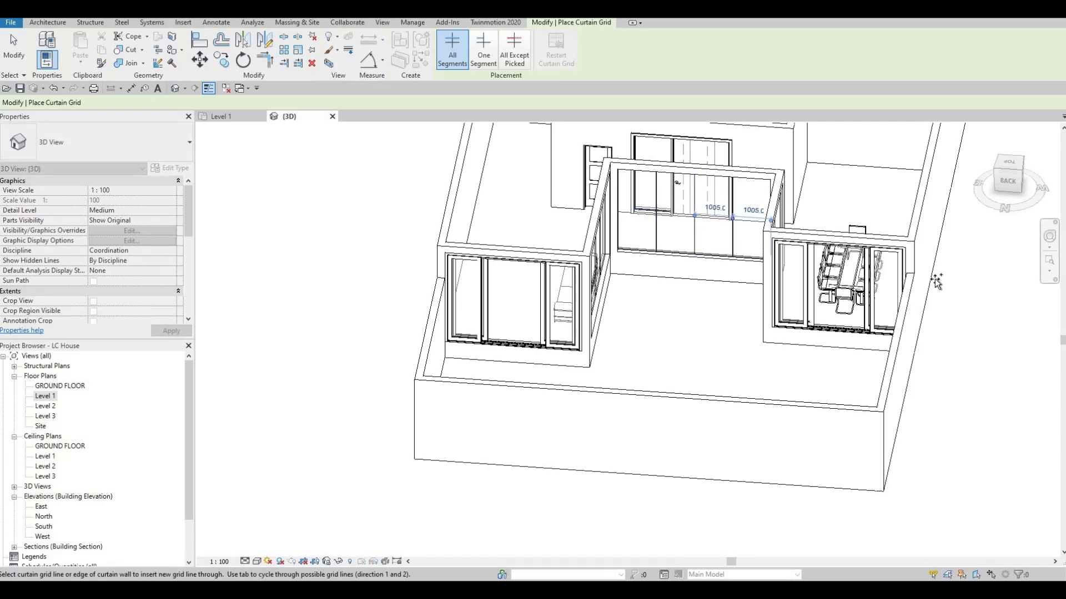
# - Divide the recess's curtain wall beside the dining table into two equal panels with one vertical curtain grid line
pyautogui.keyDown('shift'); pyautogui.moveTo(738, 258); pyautogui.dragTo(804, 251, button='middle'); pyautogui.keyUp('shift')
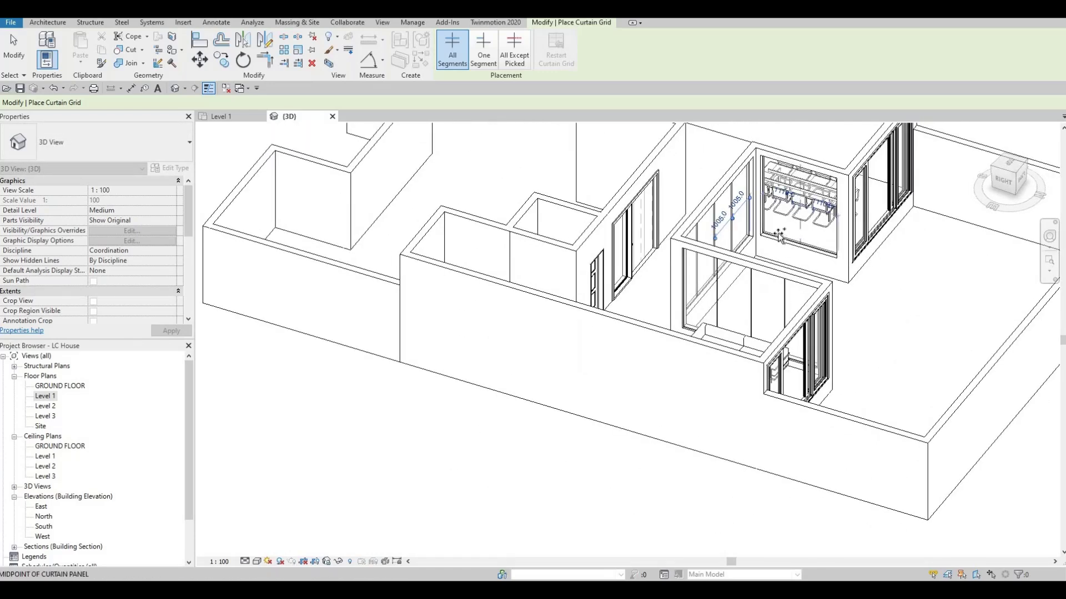
pyautogui.scroll(3, 780, 236)
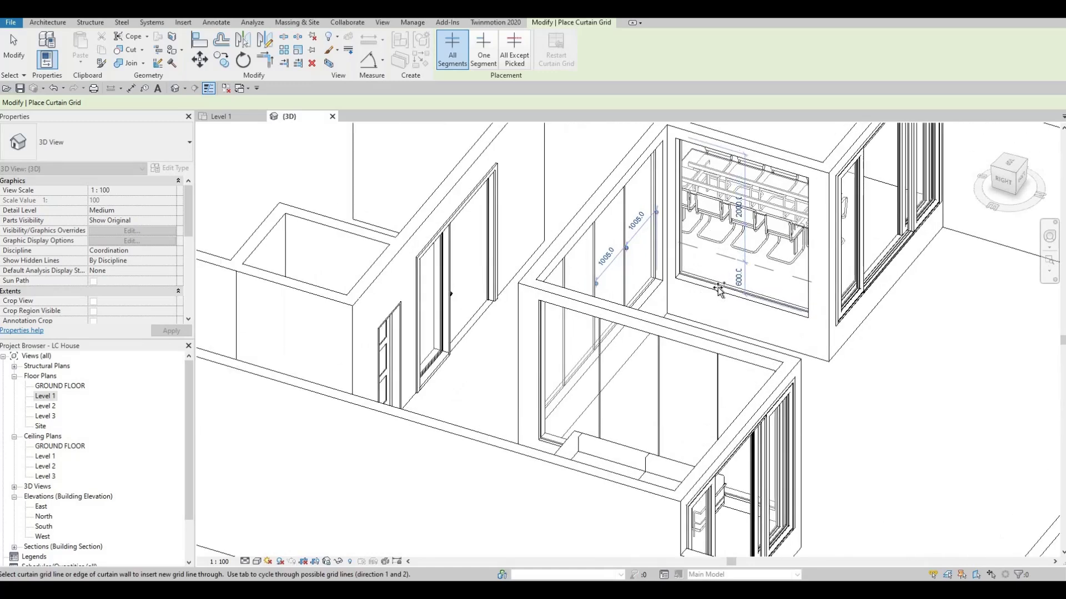
pyautogui.click(744, 296)
pyautogui.press('Escape')
pyautogui.press('Escape')
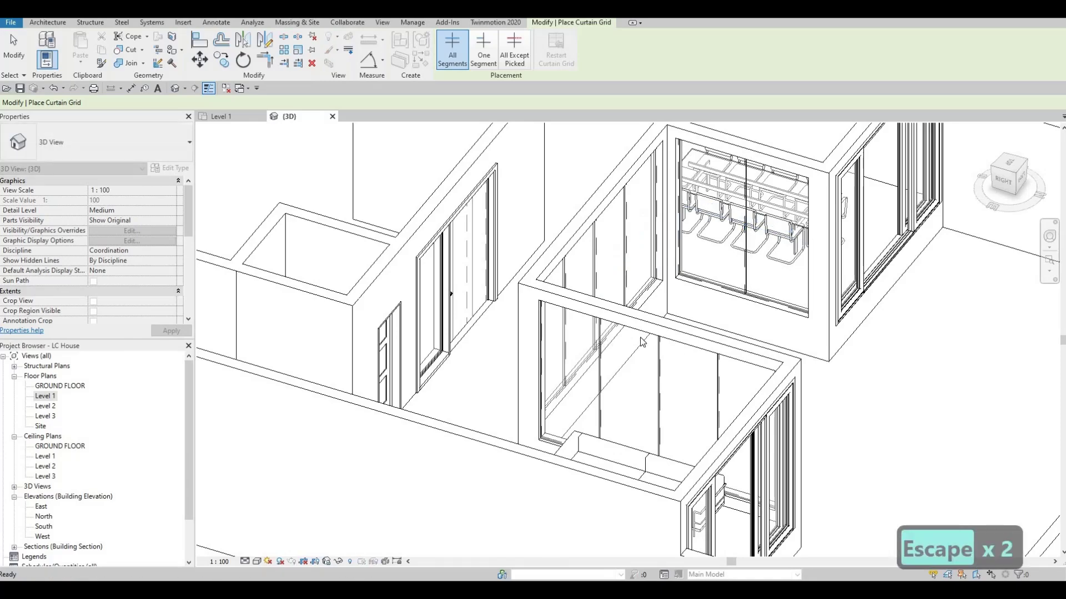
# - Place 50mm x 65mm rectangular mullions on all grid lines of the curtain walls at the recess's back and beside the dining table
pyautogui.keyDown('shift'); pyautogui.moveTo(552, 336); pyautogui.dragTo(641, 240, button='middle'); pyautogui.keyUp('shift')
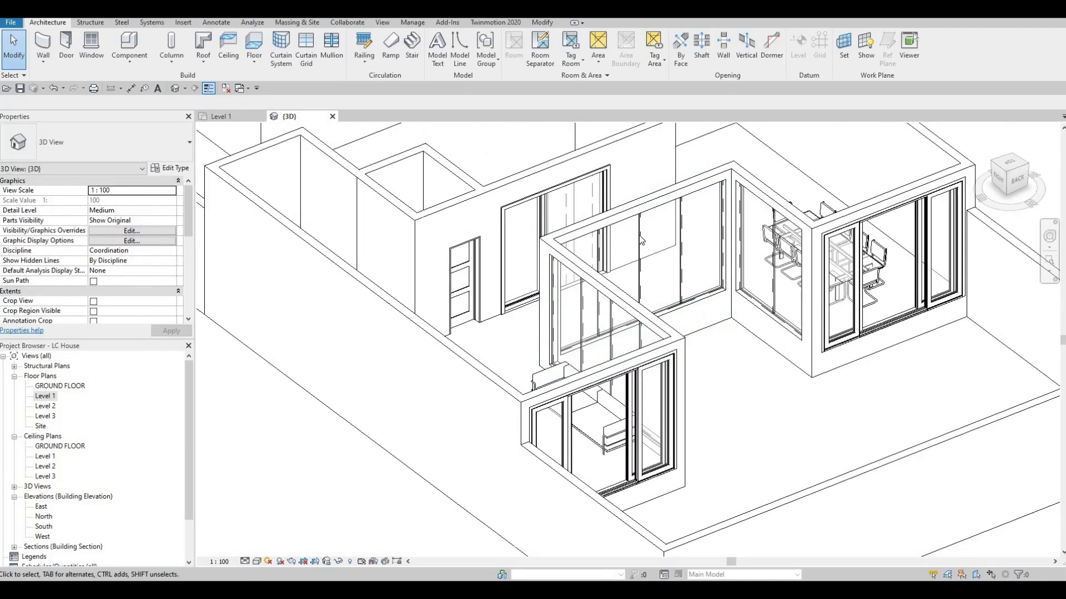
pyautogui.click(332, 53)
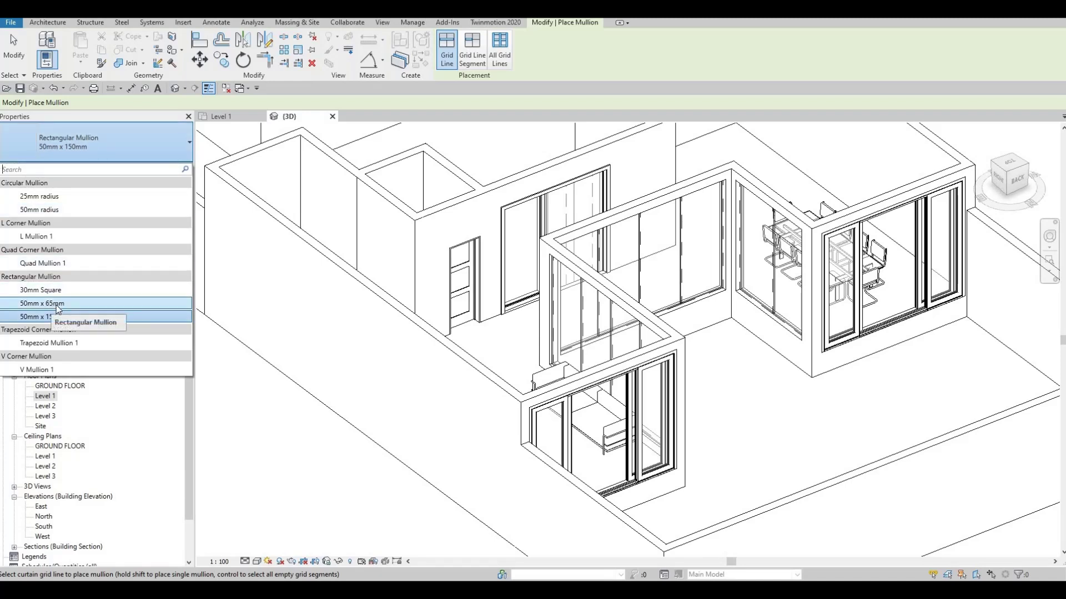
pyautogui.click(57, 305)
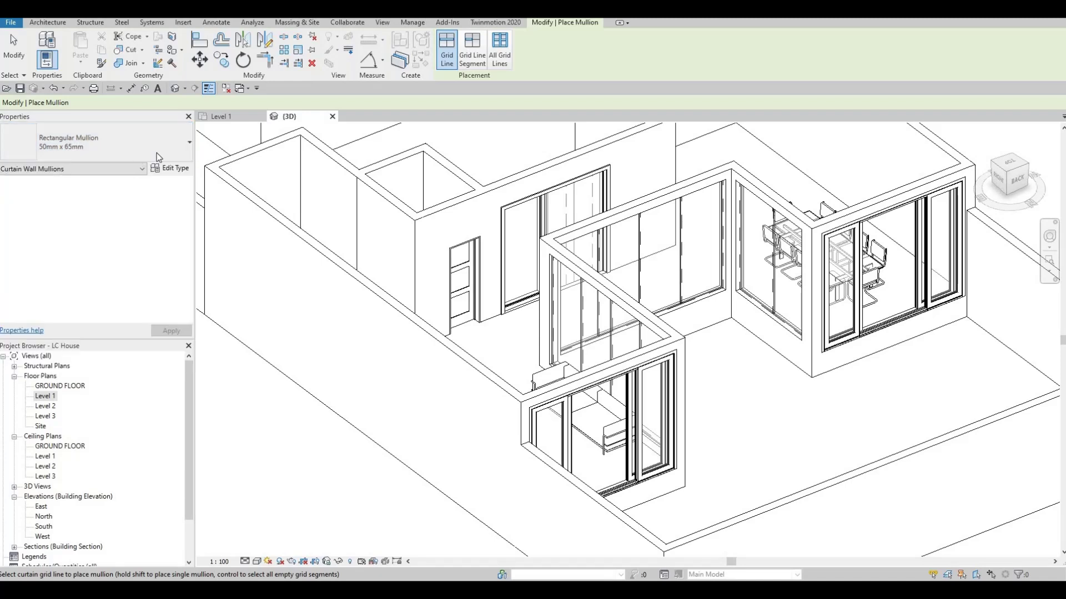
pyautogui.click(501, 55)
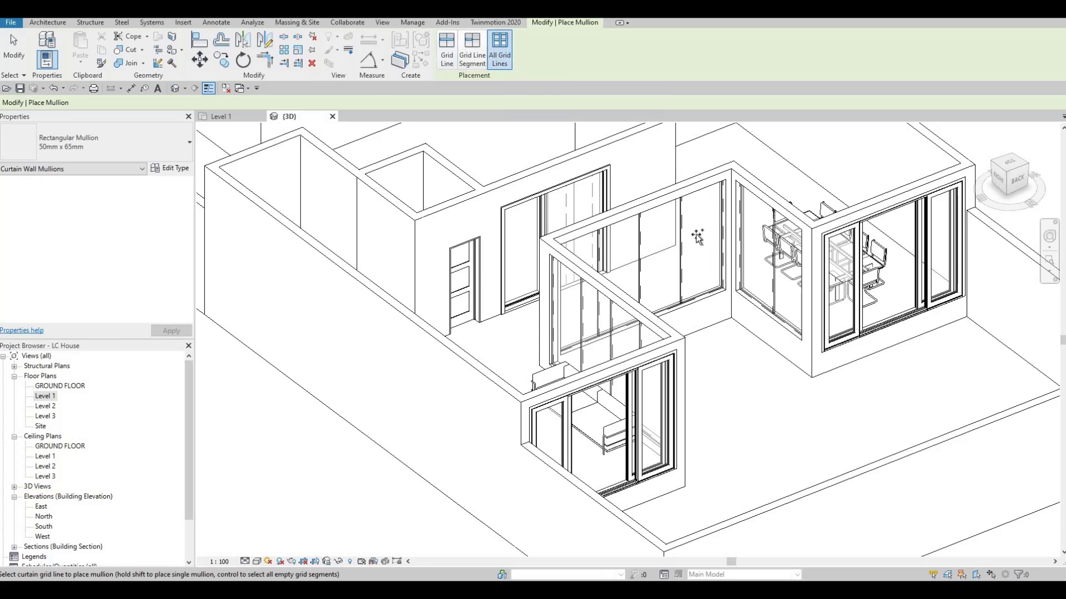
pyautogui.click(677, 294)
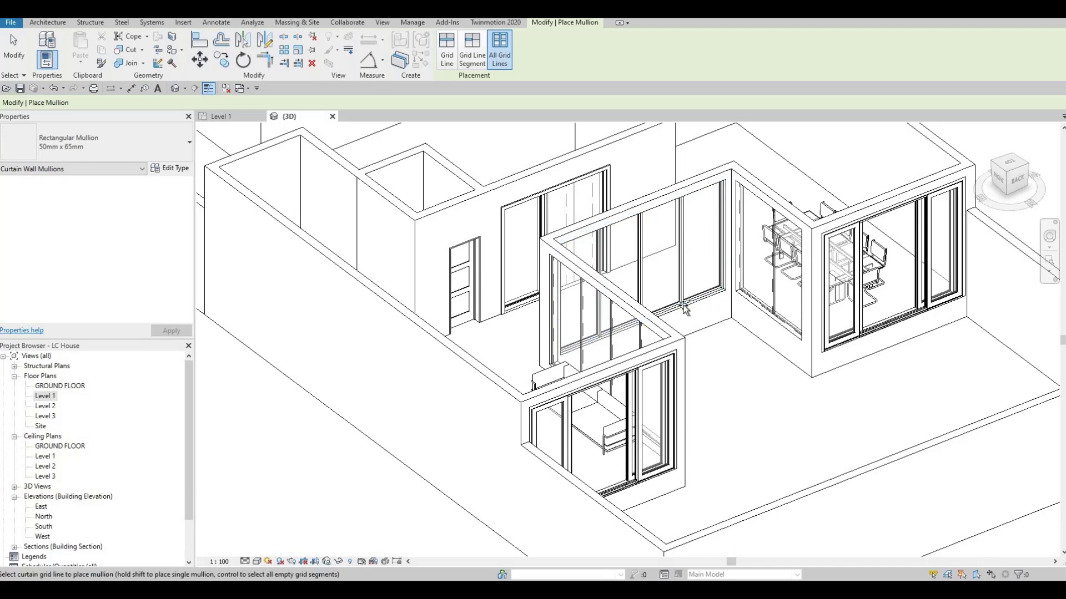
pyautogui.click(774, 303)
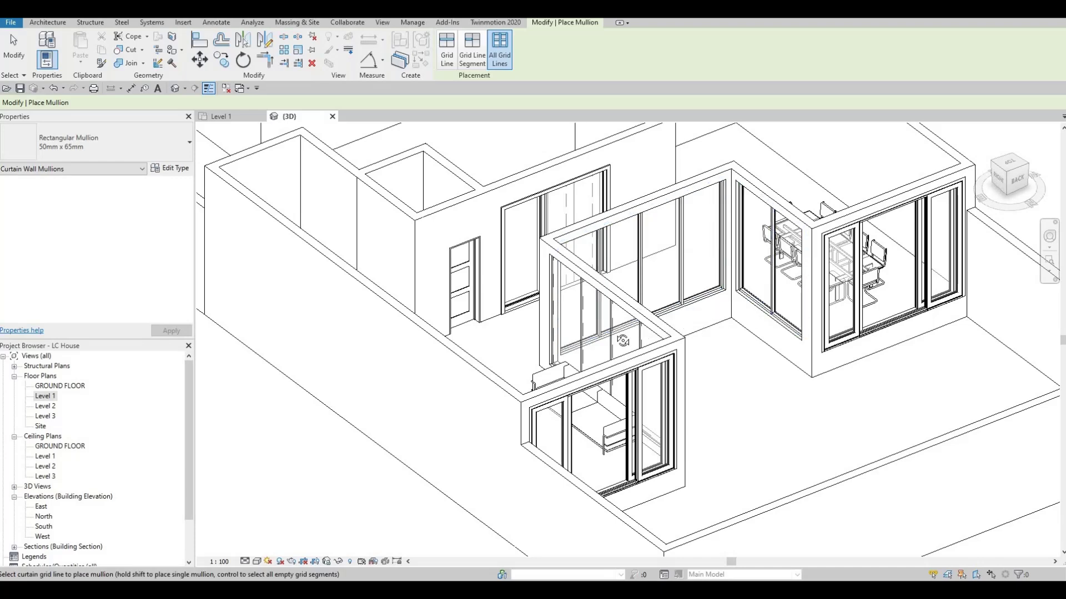
# - Add the same 50mm x 65mm rectangular mullions to all grid lines of the curtain wall beside the sofa
pyautogui.keyDown('shift'); pyautogui.moveTo(775, 303); pyautogui.dragTo(502, 261, button='middle'); pyautogui.keyUp('shift')
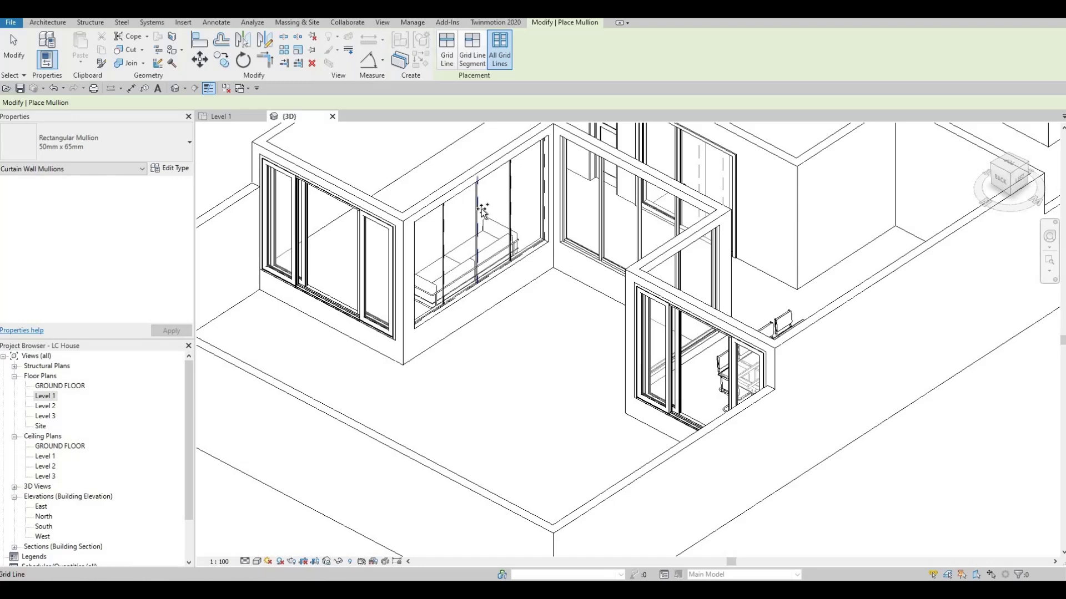
pyautogui.click(484, 218)
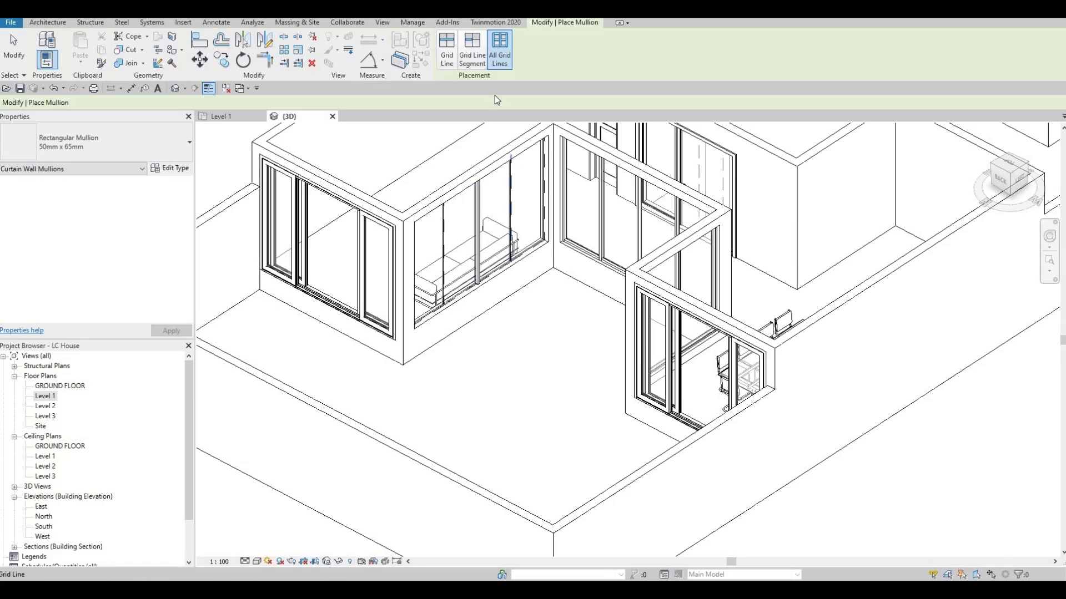
pyautogui.keyDown('shift'); pyautogui.moveTo(498, 133); pyautogui.dragTo(569, 257, button='middle'); pyautogui.keyUp('shift')
pyautogui.press('Escape')
pyautogui.press('Escape')
pyautogui.scroll(10, 606, 278)
pyautogui.scroll(-10, 607, 277)
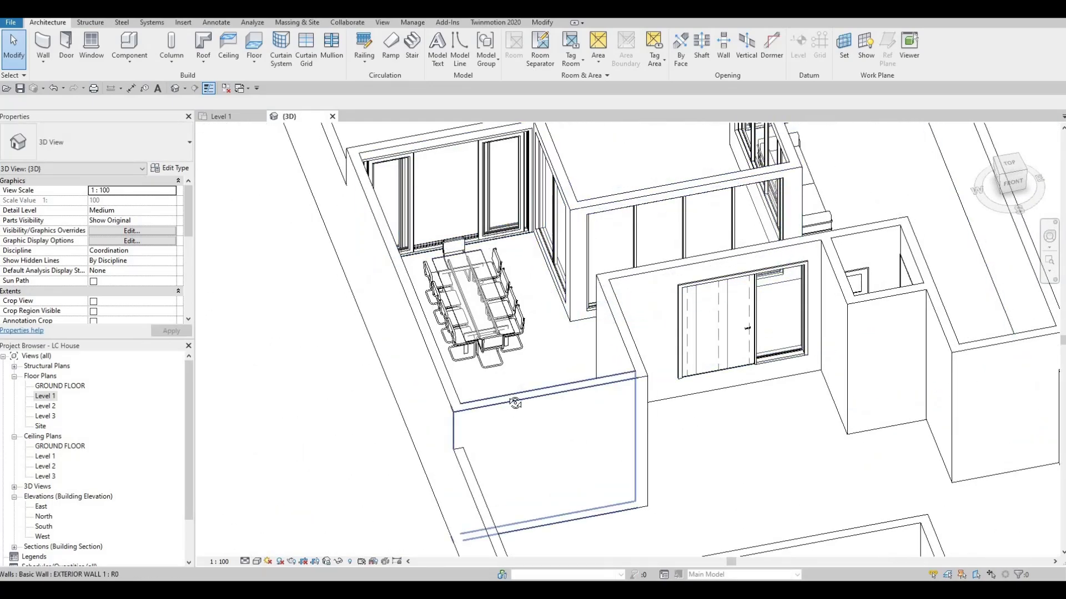
pyautogui.keyDown('shift'); pyautogui.moveTo(517, 400); pyautogui.dragTo(560, 416, button='middle'); pyautogui.keyUp('shift')
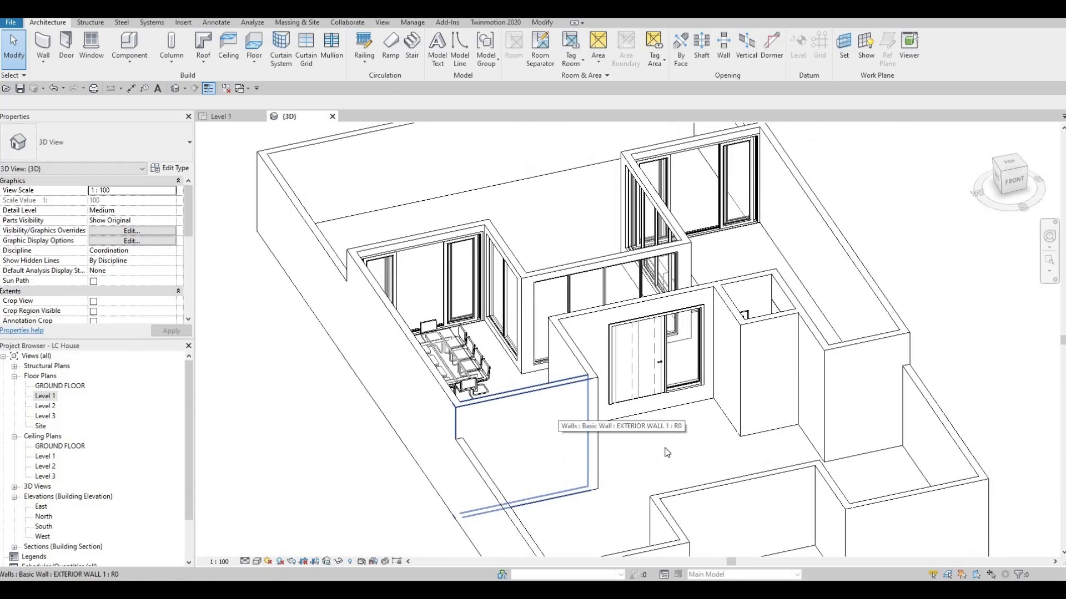